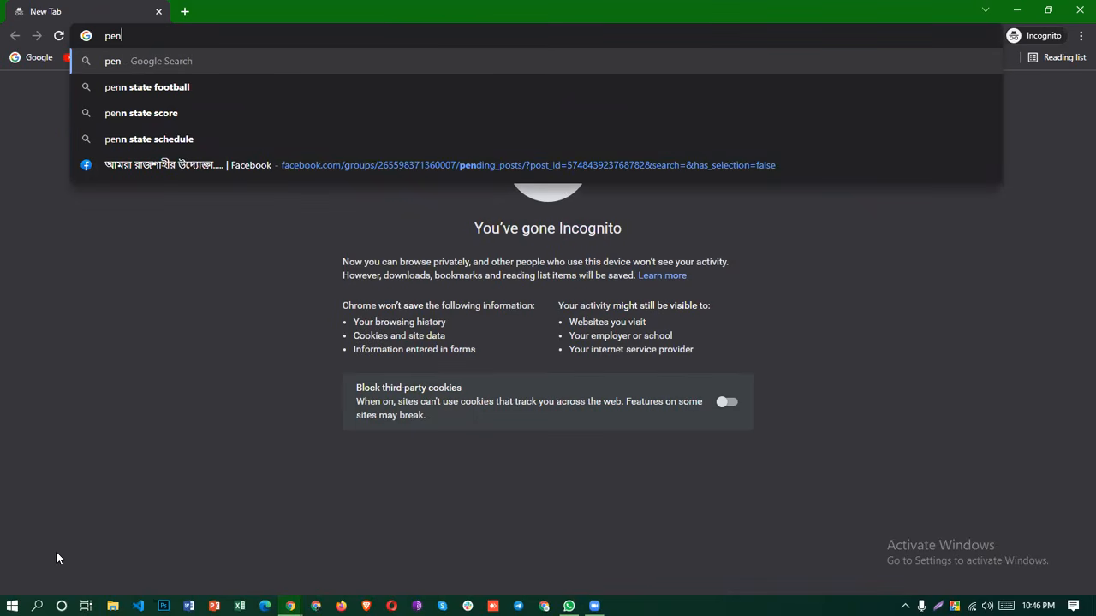
Try loading penthion.io in the address bar, then go to the Google homepage.
type("thi")
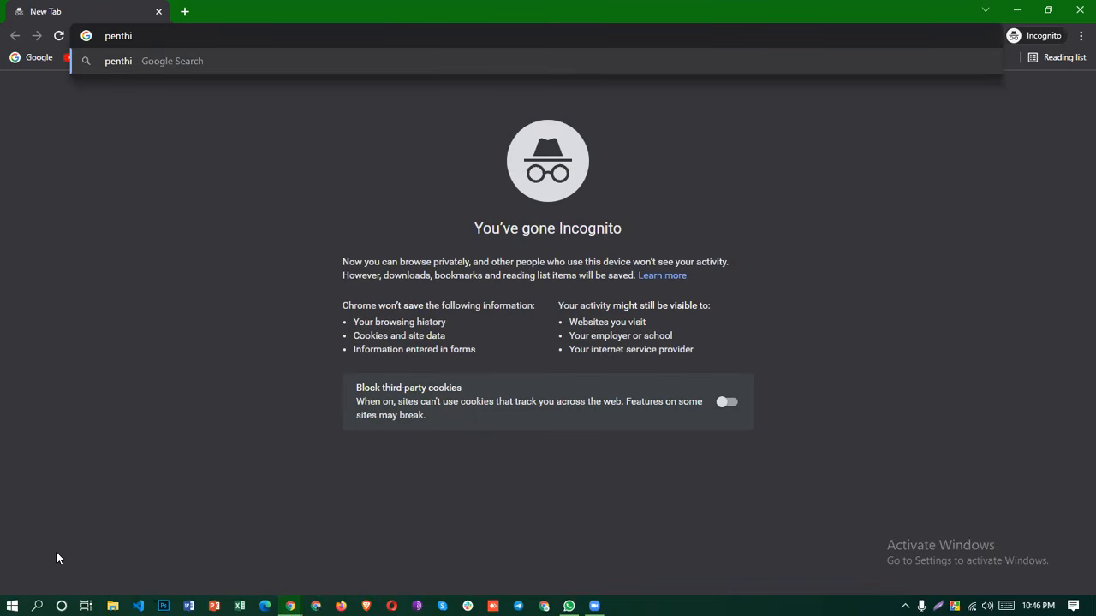
type("on.io")
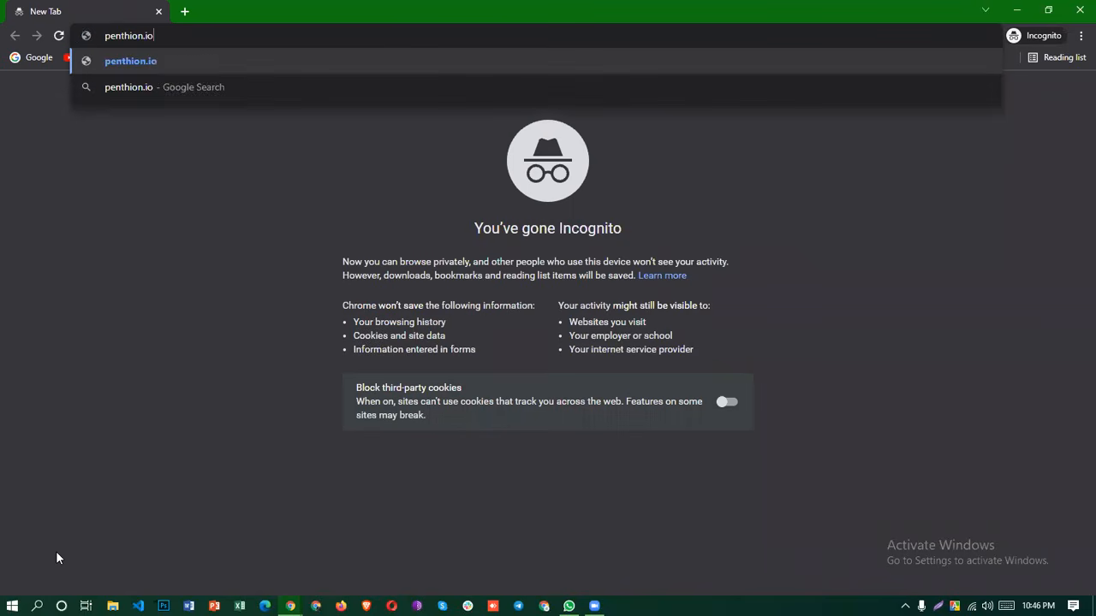
key("Return")
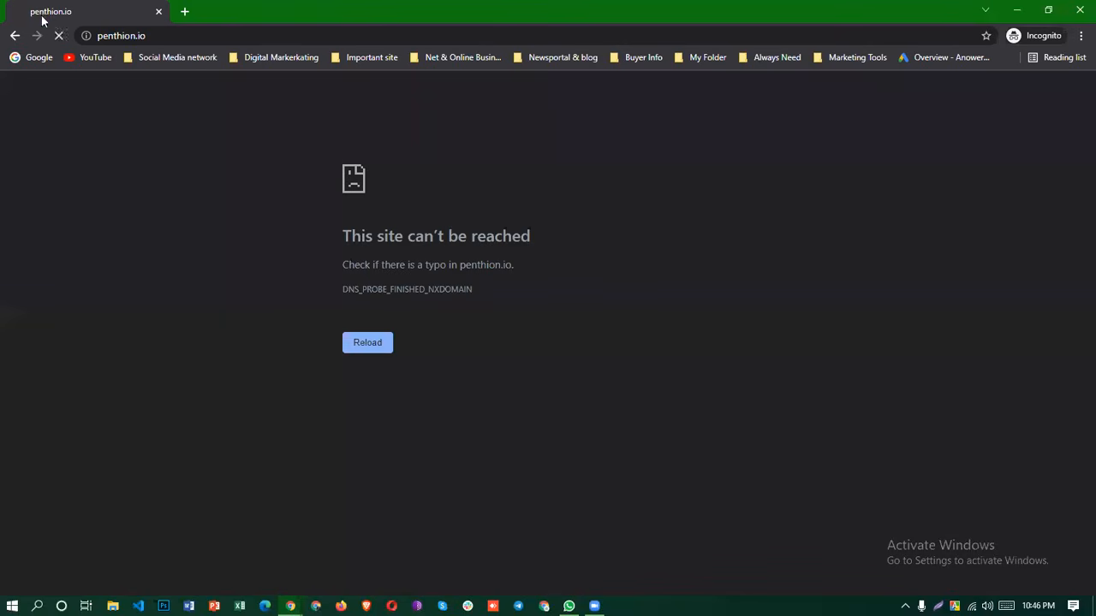
left_click(43, 58)
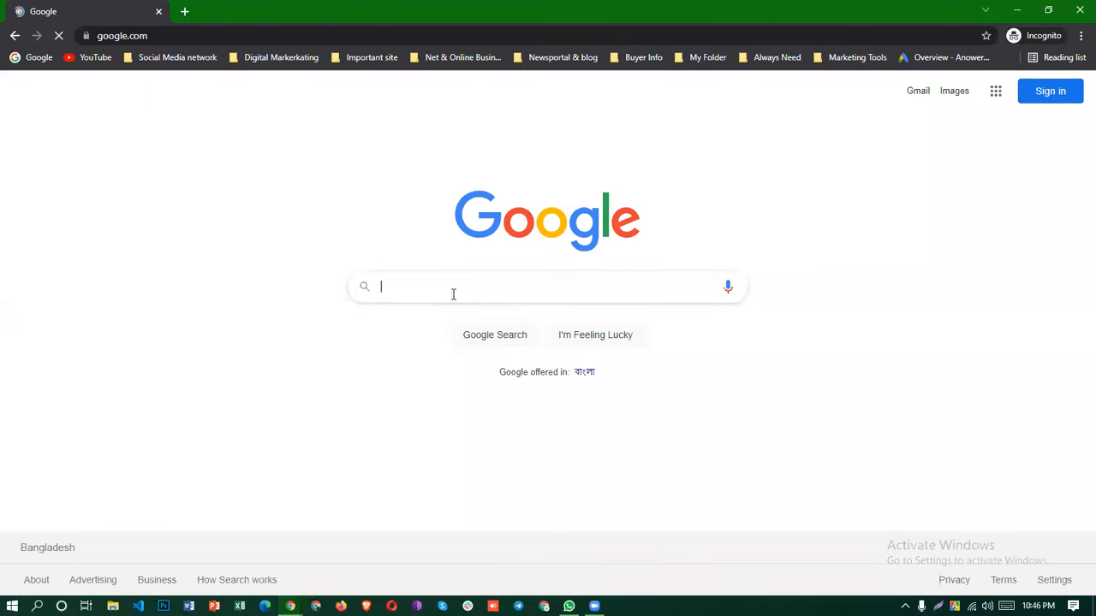
Search Google for 'pantion.io', correcting typos along the way.
left_click(449, 293)
type("p")
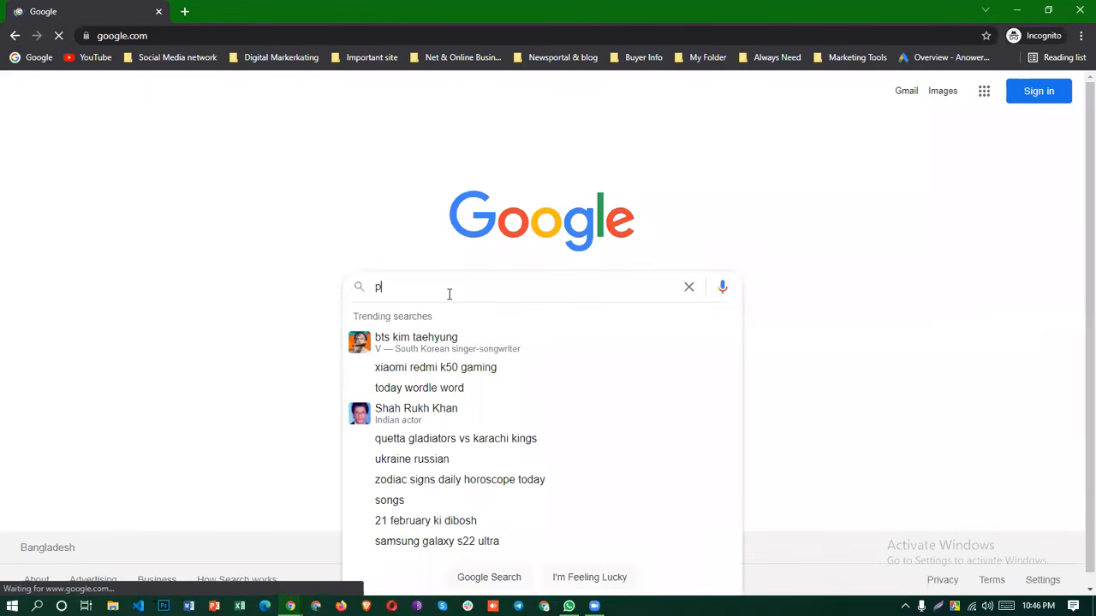
type("anti")
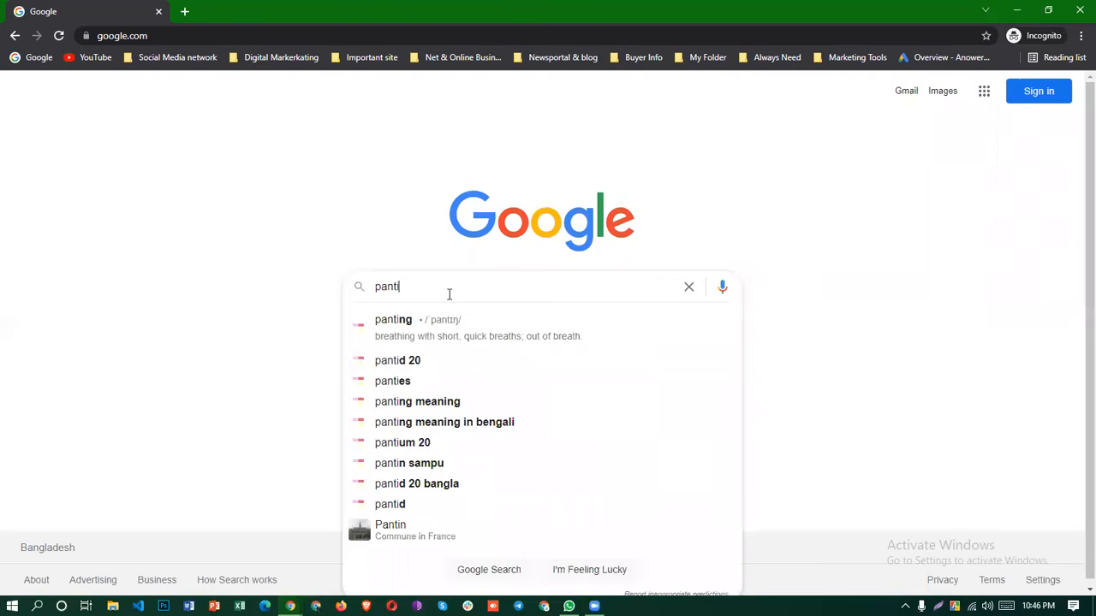
type("on")
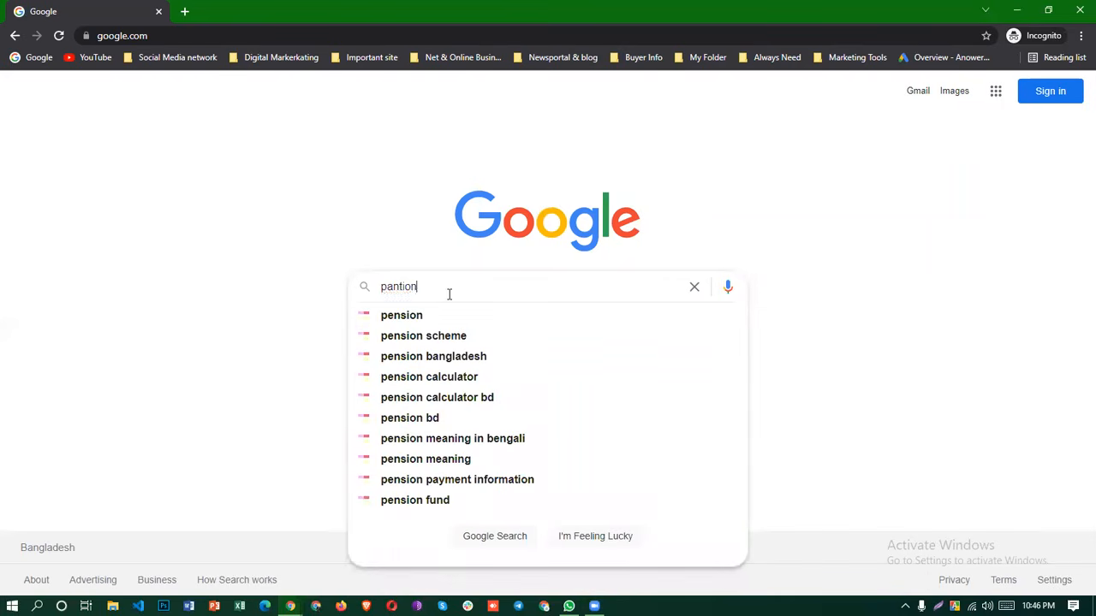
key("BackSpace")
type(".")
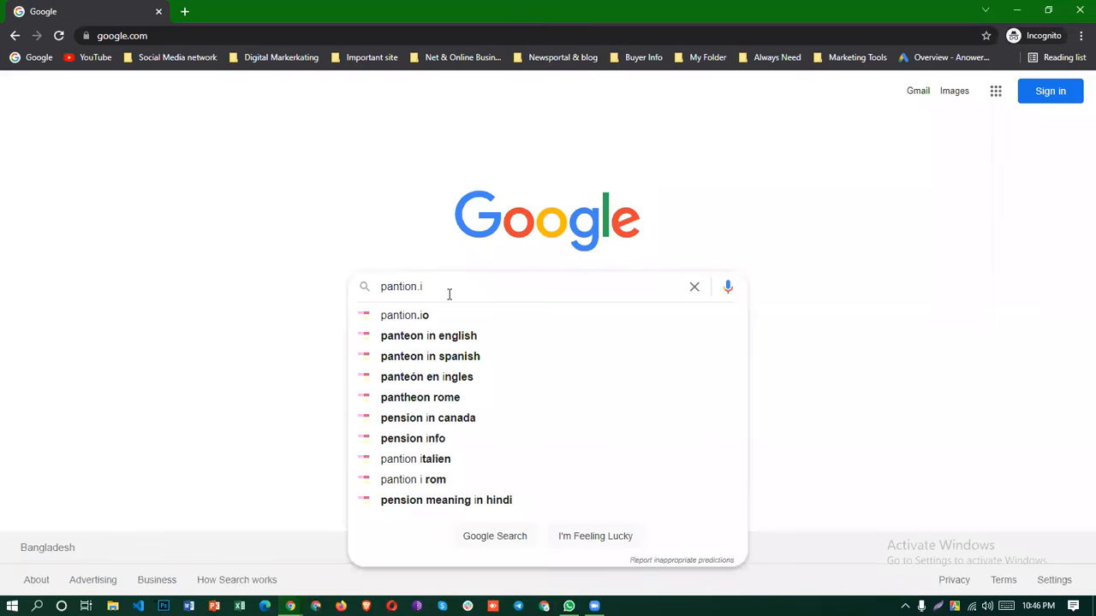
type("in")
key("BackSpace")
type("o")
key("Return")
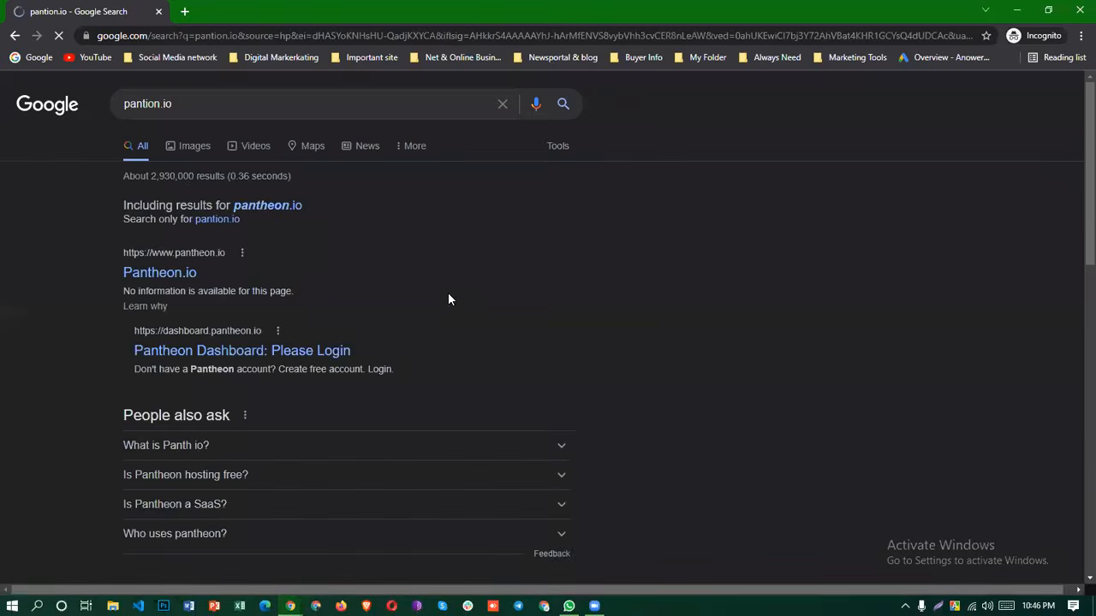
Open the Pantheon.io result in a new tab and dismiss the Try Pantheon for Free popup.
right_click(172, 276)
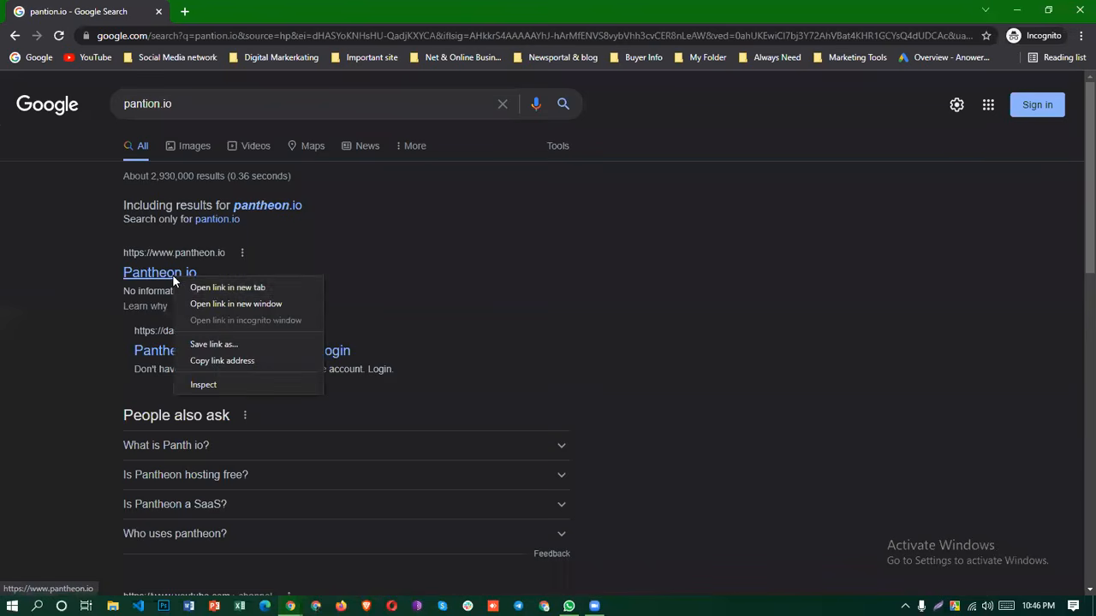
left_click(204, 285)
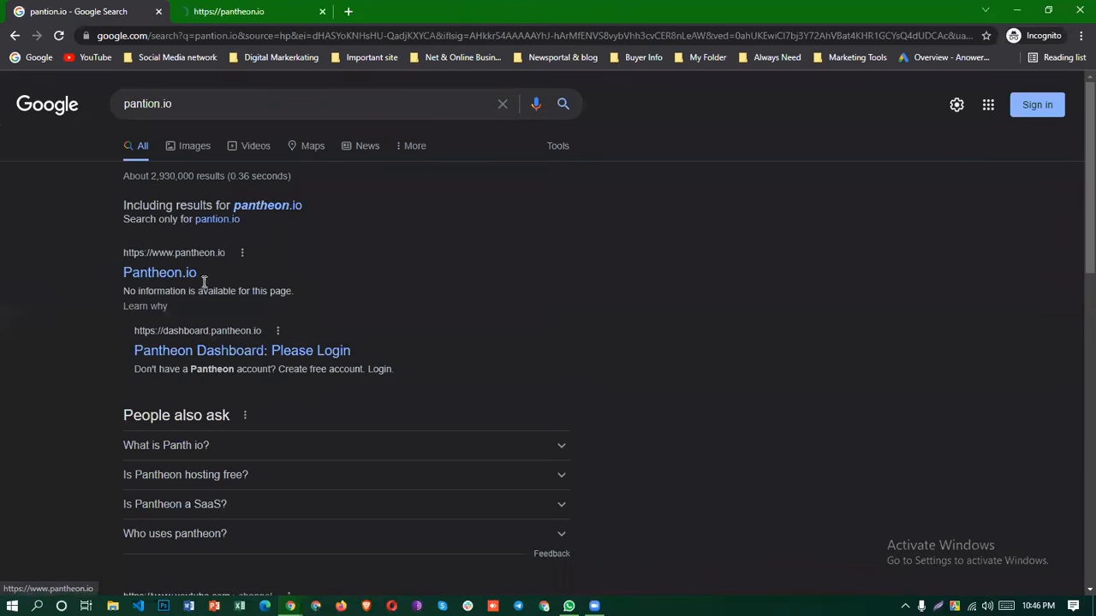
key("ctrl+Tab")
scroll(972, 388, "down", 3)
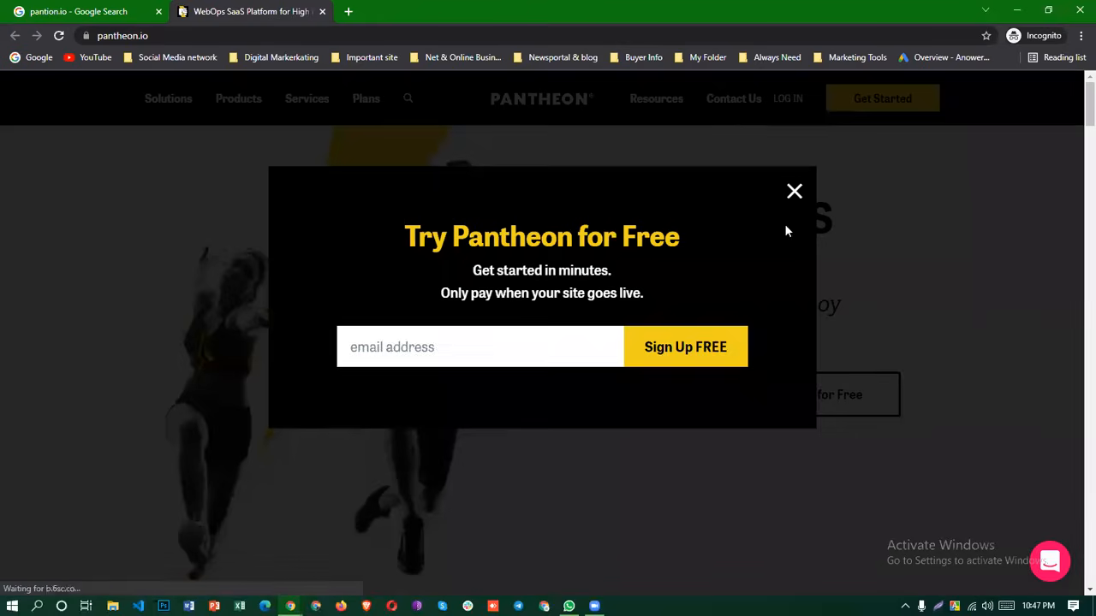
left_click(792, 191)
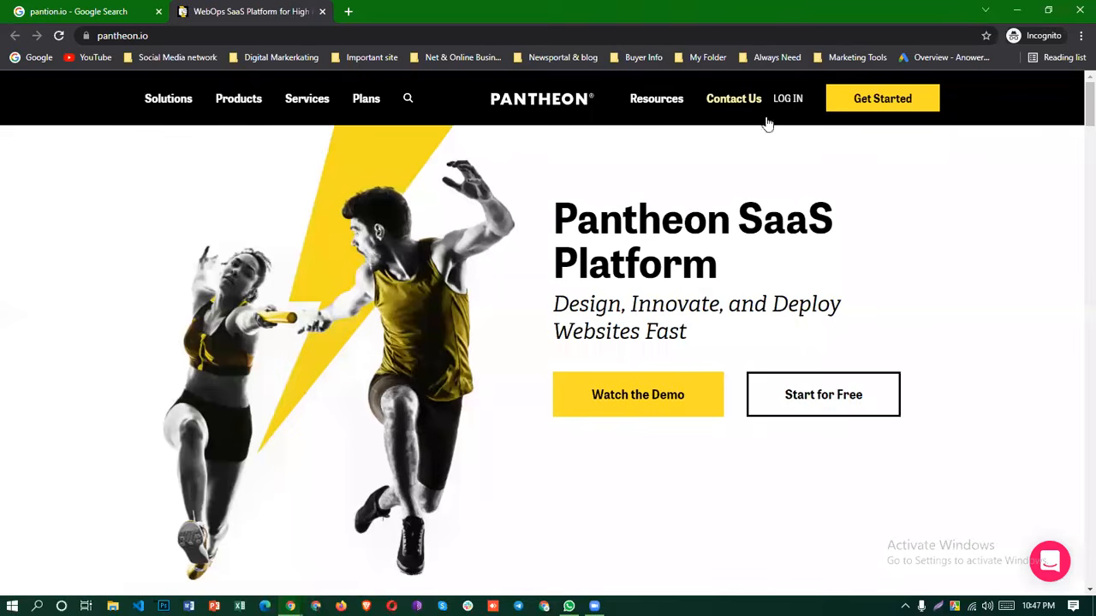
Go to the Pantheon login page, briefly visiting the free account sign-up form.
left_click(788, 101)
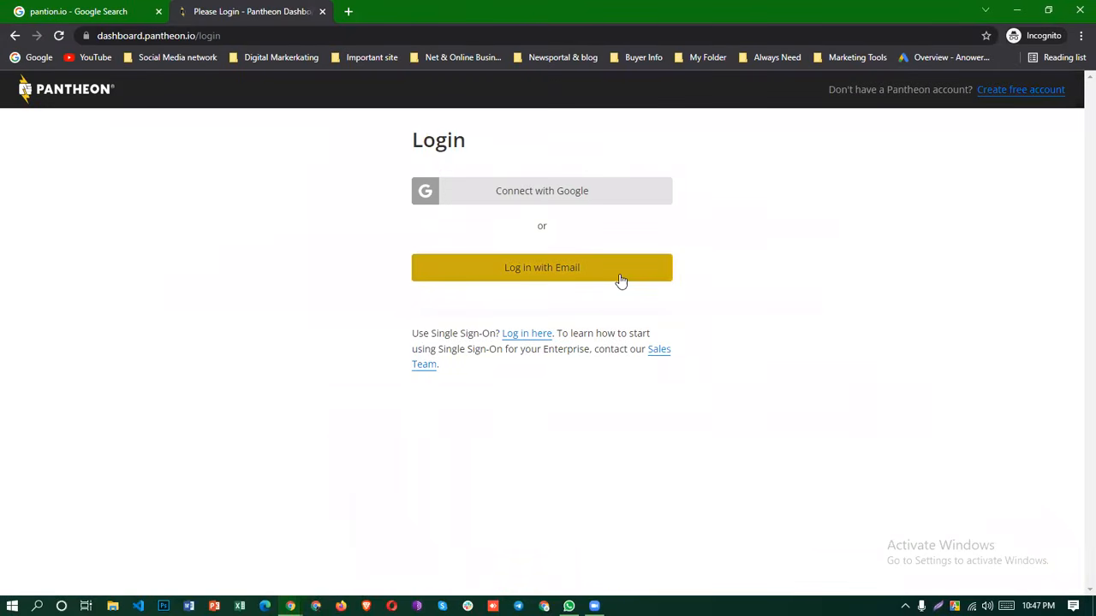
left_click(1014, 91)
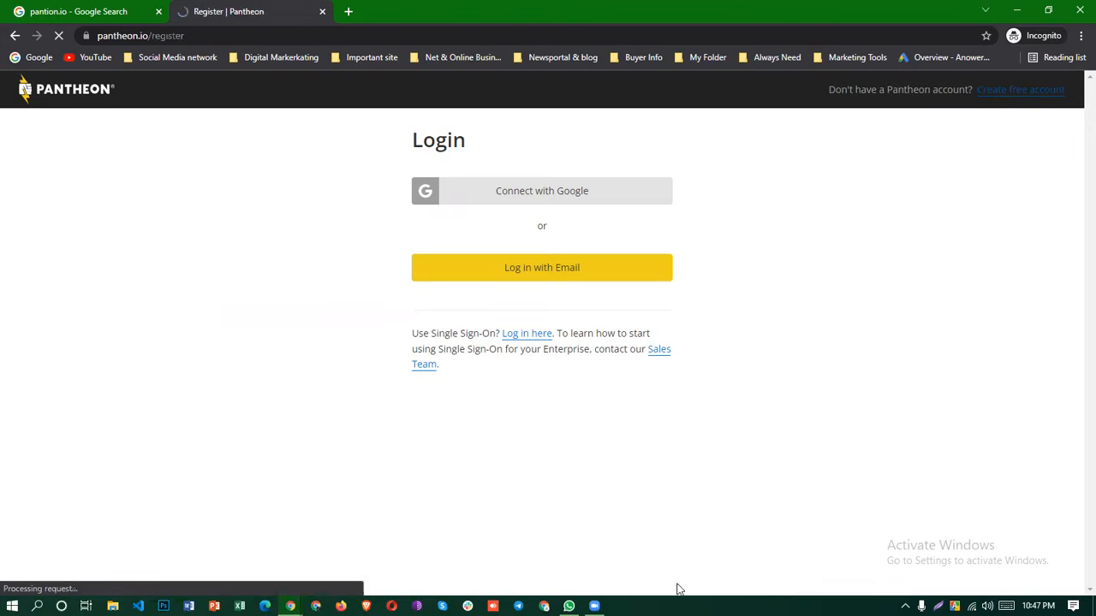
scroll(306, 420, "down", 4)
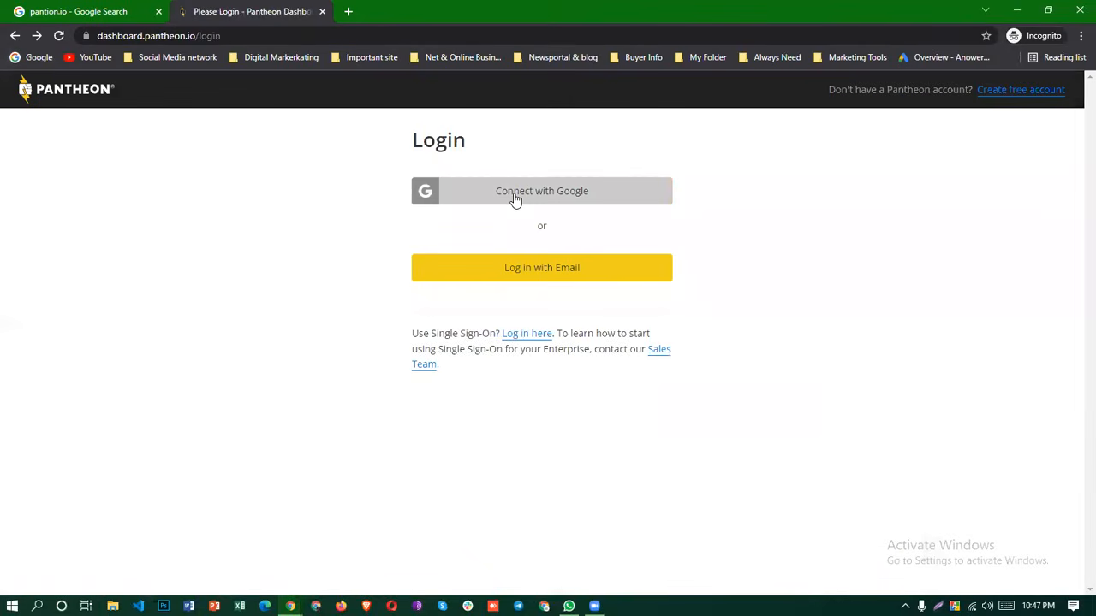
Choose Connect with Google for Pantheon and focus the Google e-mail field.
left_click(515, 199)
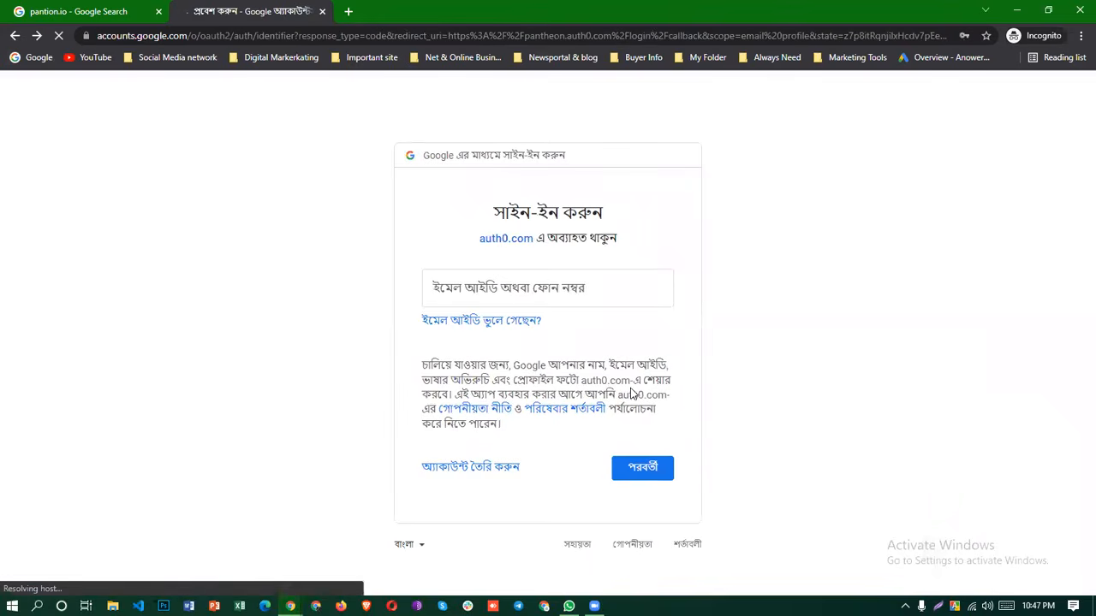
left_click(466, 287)
left_click(359, 303)
left_click(483, 286)
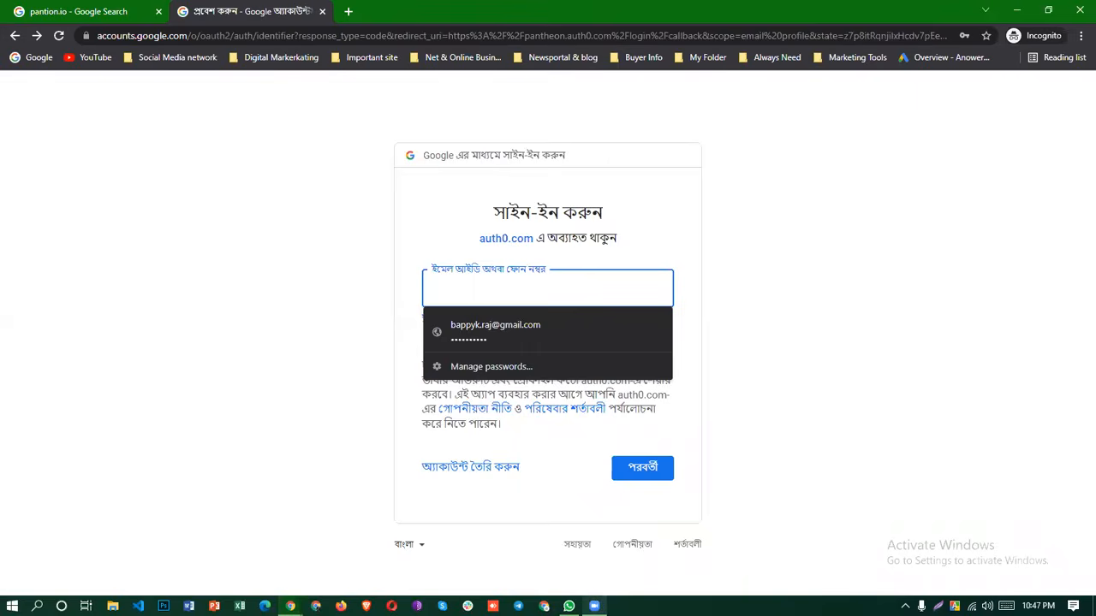
left_click(594, 607)
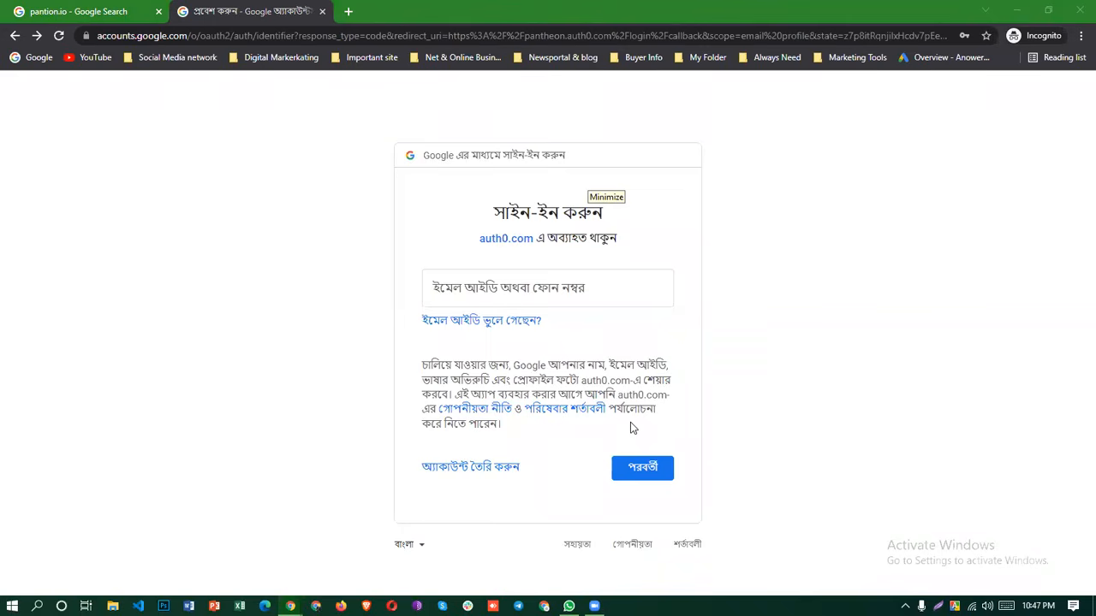
Paste the account e-mail, continue to the password step and focus the password field.
right_click(488, 282)
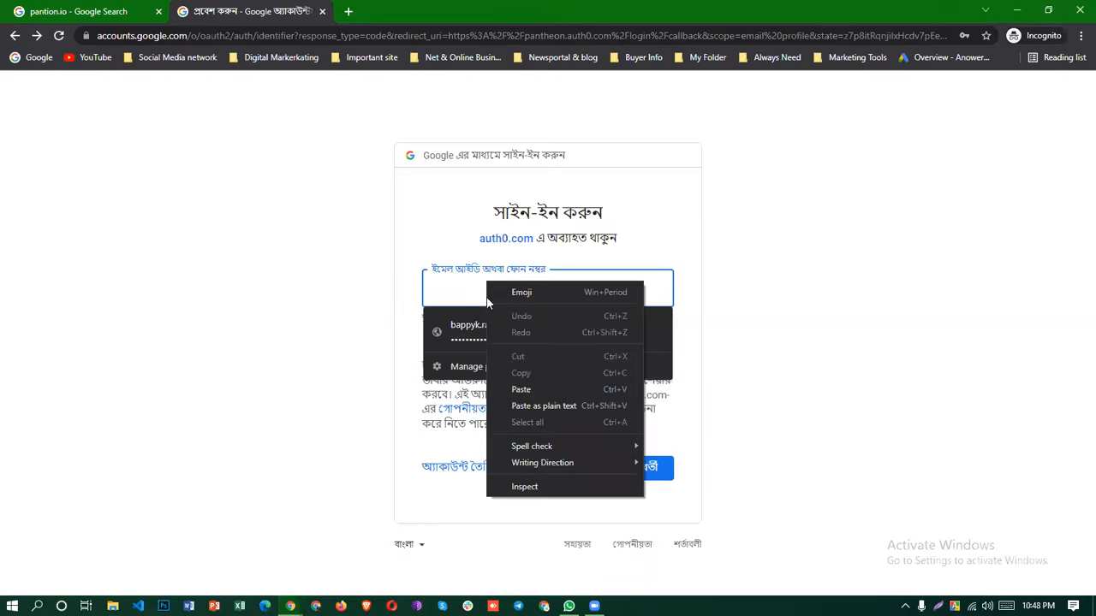
left_click(523, 386)
left_click(643, 468)
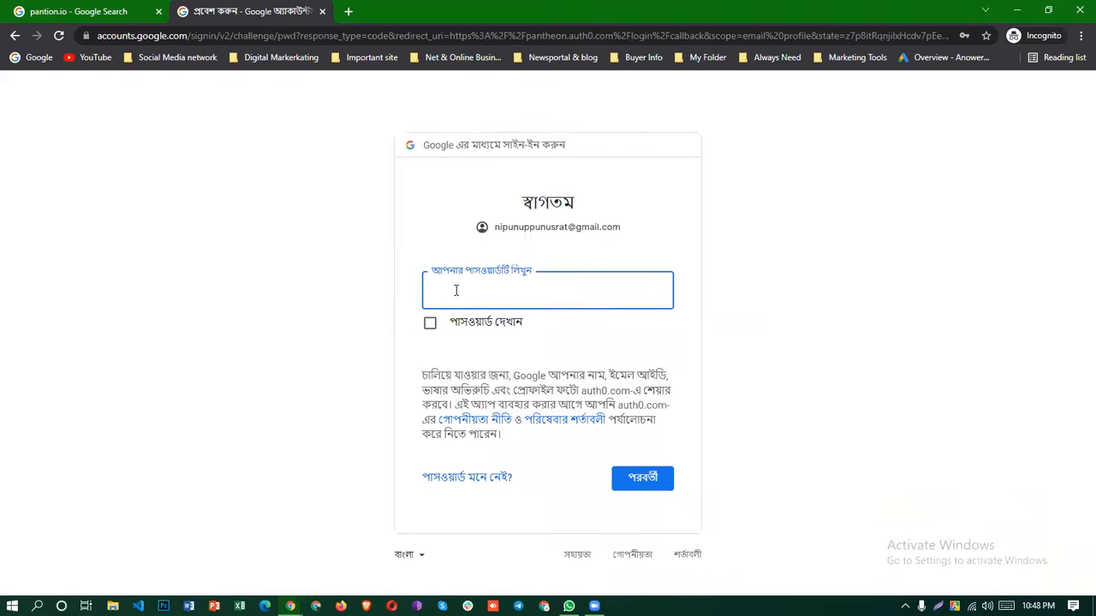
left_click(455, 290)
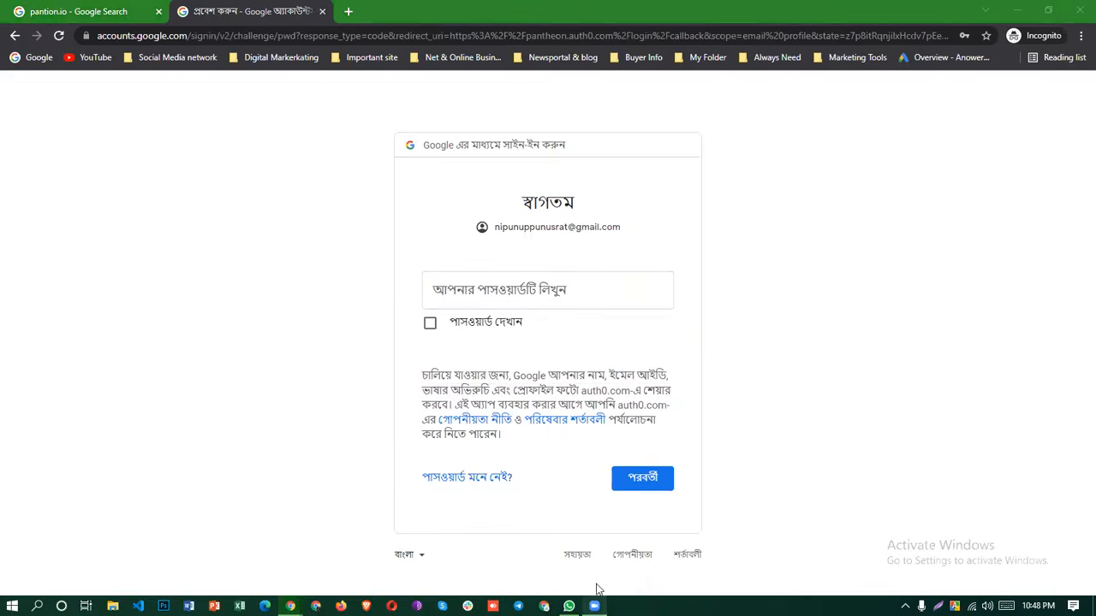
left_click(504, 290)
Switch to a different Chrome window using the taskbar previews.
mouse_move(291, 605)
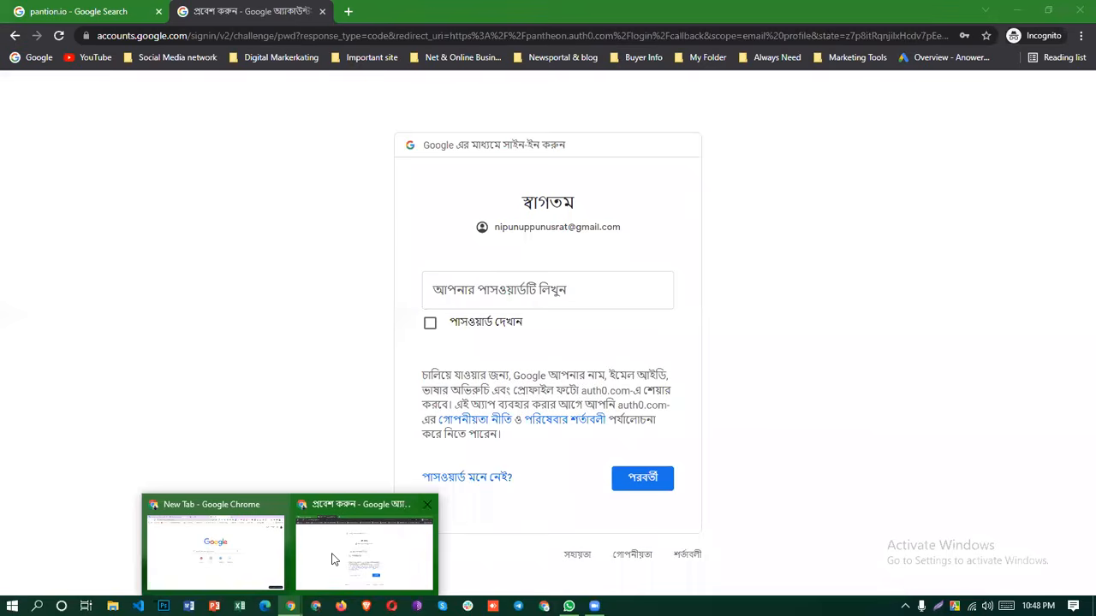
left_click(334, 558)
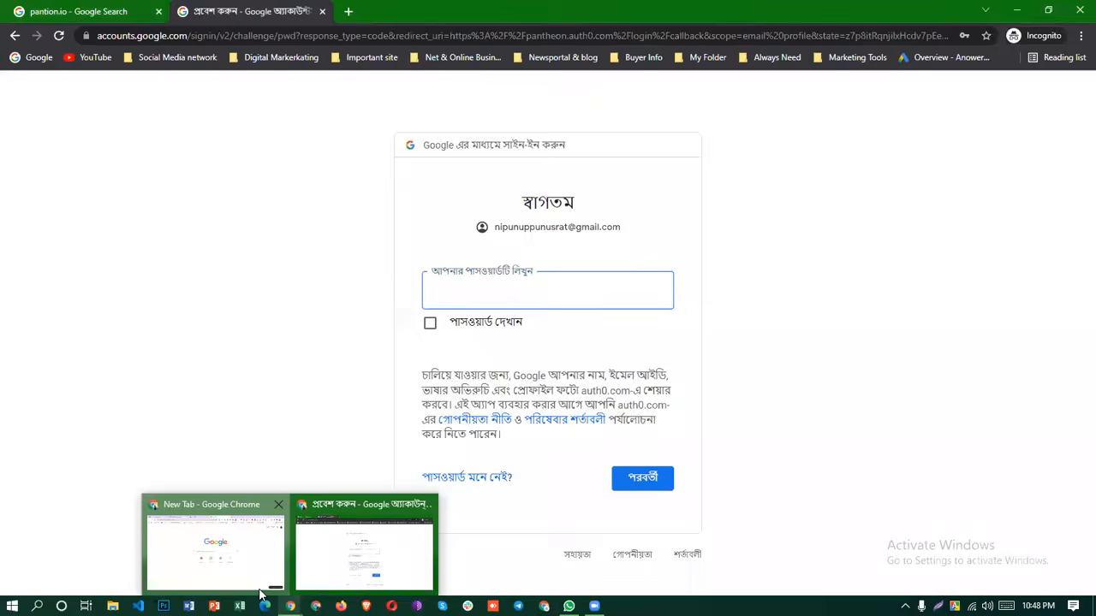
left_click(262, 590)
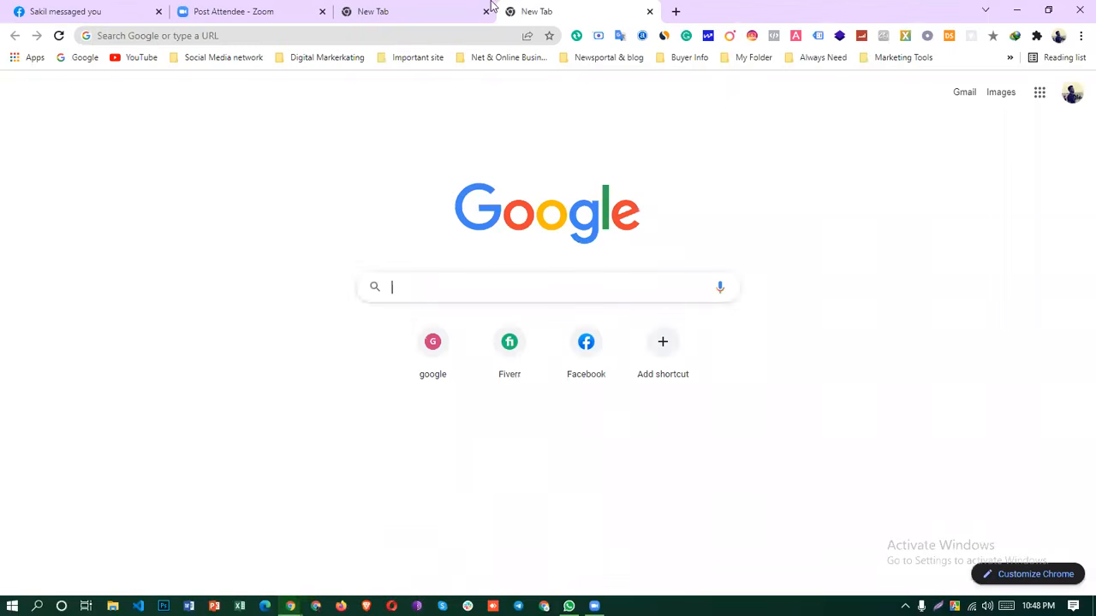
key("alt+Tab")
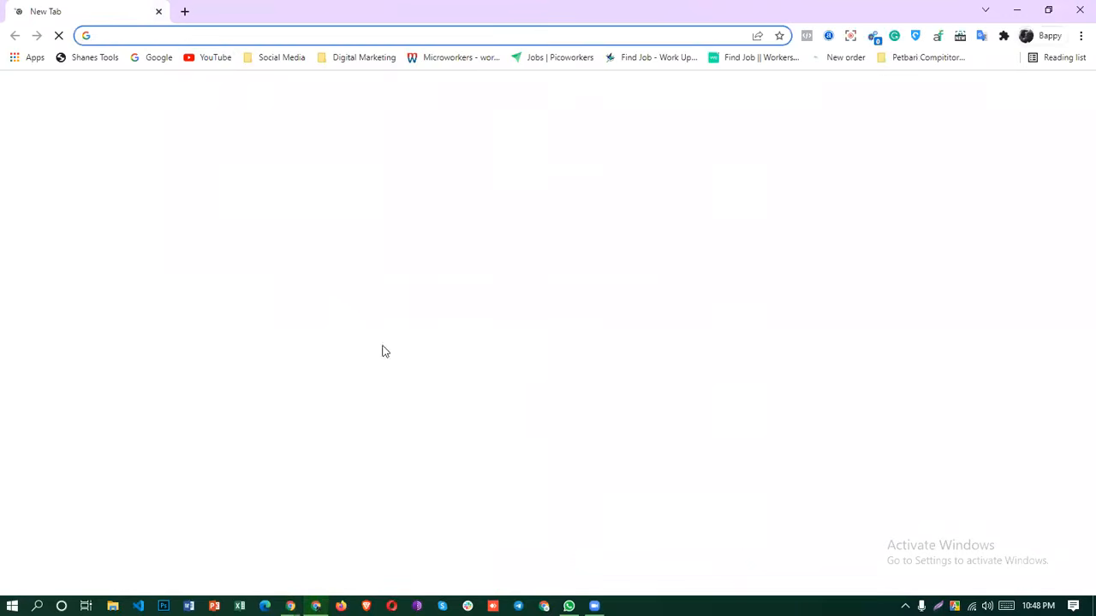
Search Google for 'pantion' and pick the pantion.io suggestion.
left_click(402, 286)
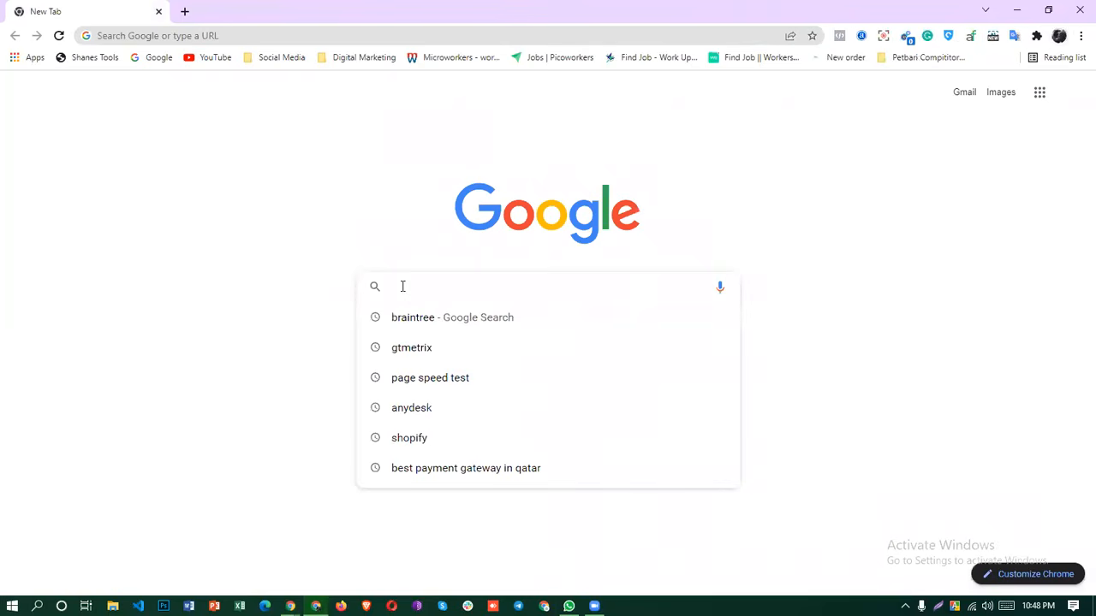
type("pantion")
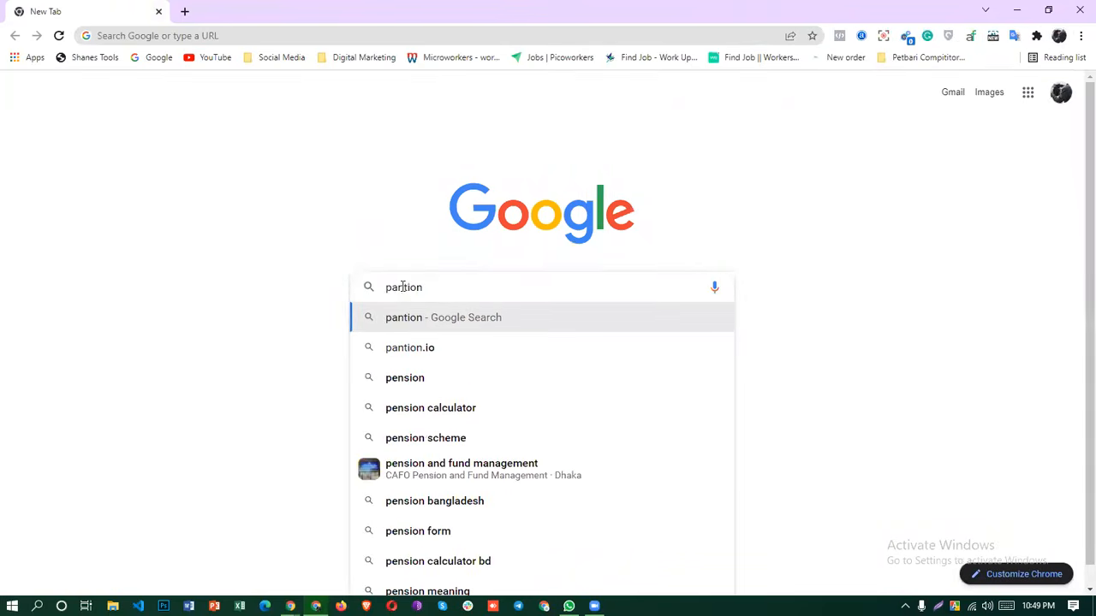
left_click(403, 348)
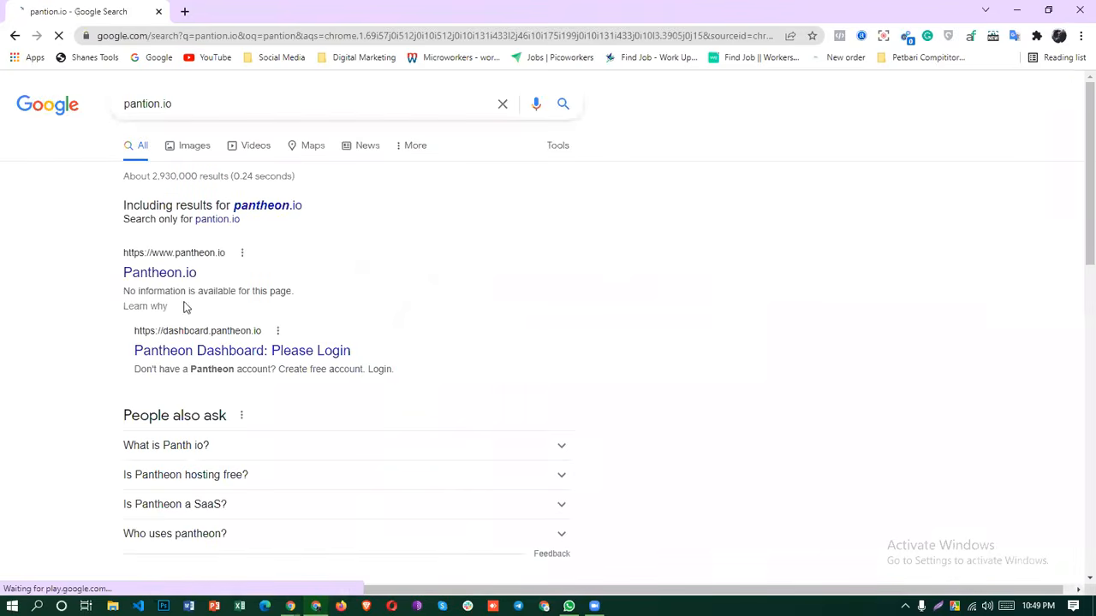
Open the Pantheon.io site and start creating a free account.
left_click(166, 274)
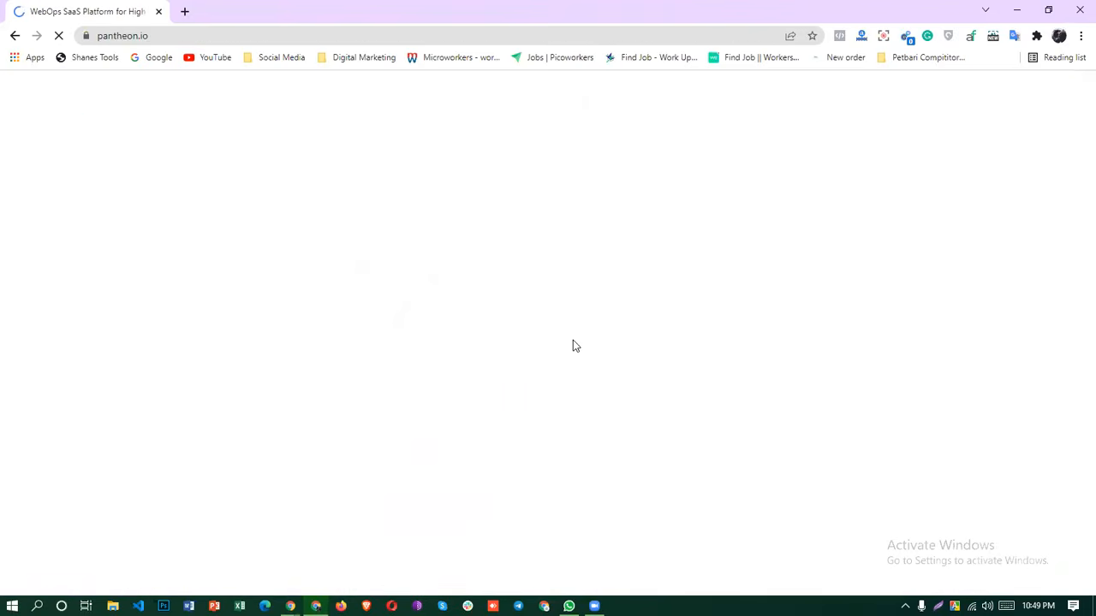
scroll(919, 220, "down", 2)
scroll(920, 220, "up", 2)
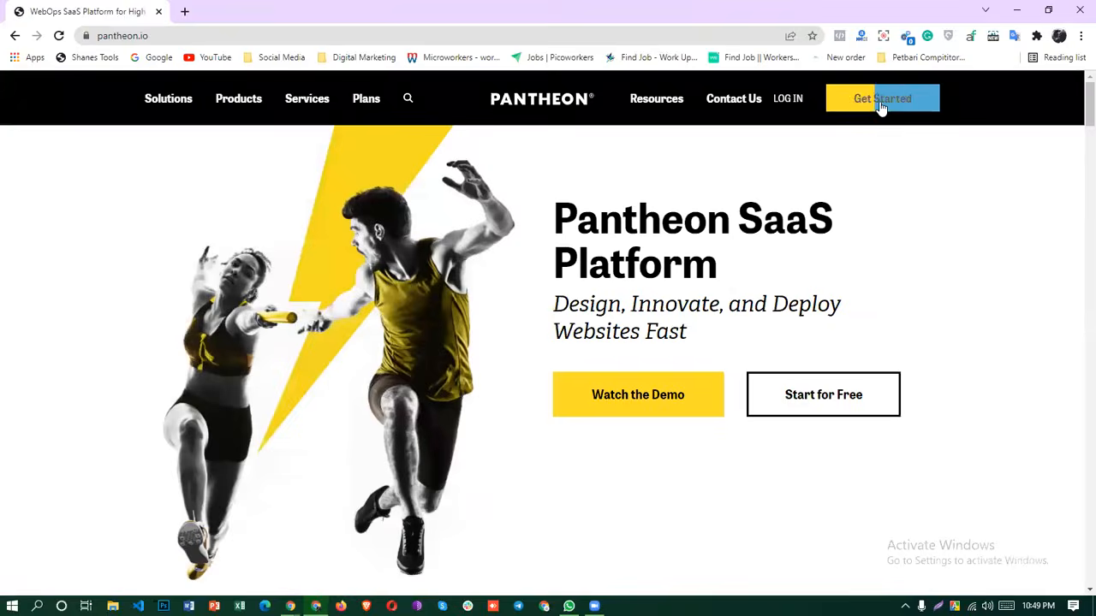
left_click(882, 97)
Sign up with Google, picking the existing Google account from the list.
scroll(735, 296, "down", 4)
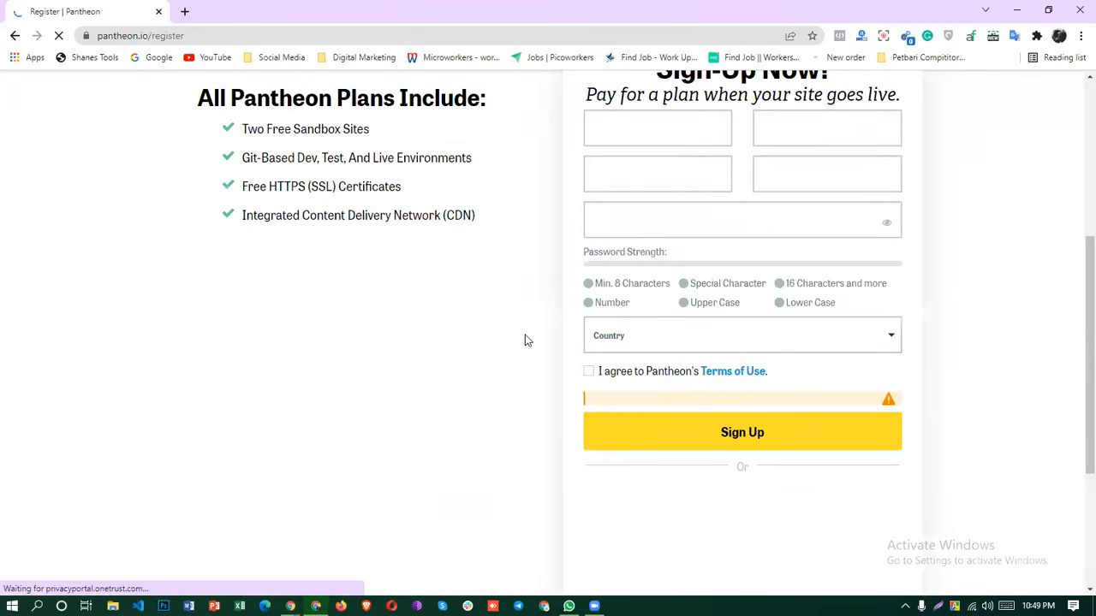
scroll(445, 332, "up", 4)
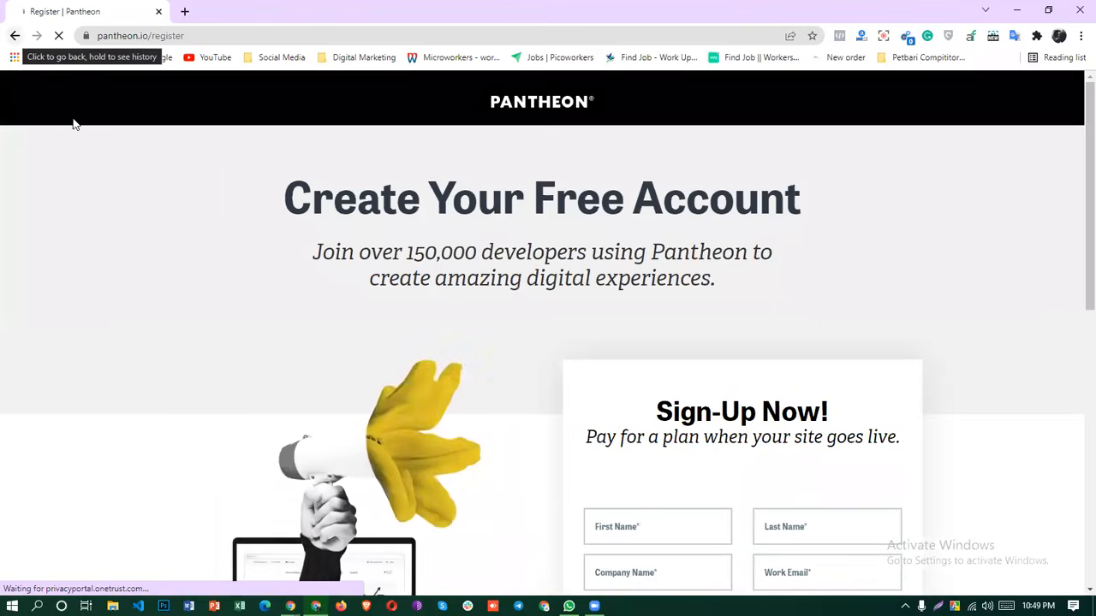
scroll(797, 384, "down", 4)
scroll(770, 391, "down", 2)
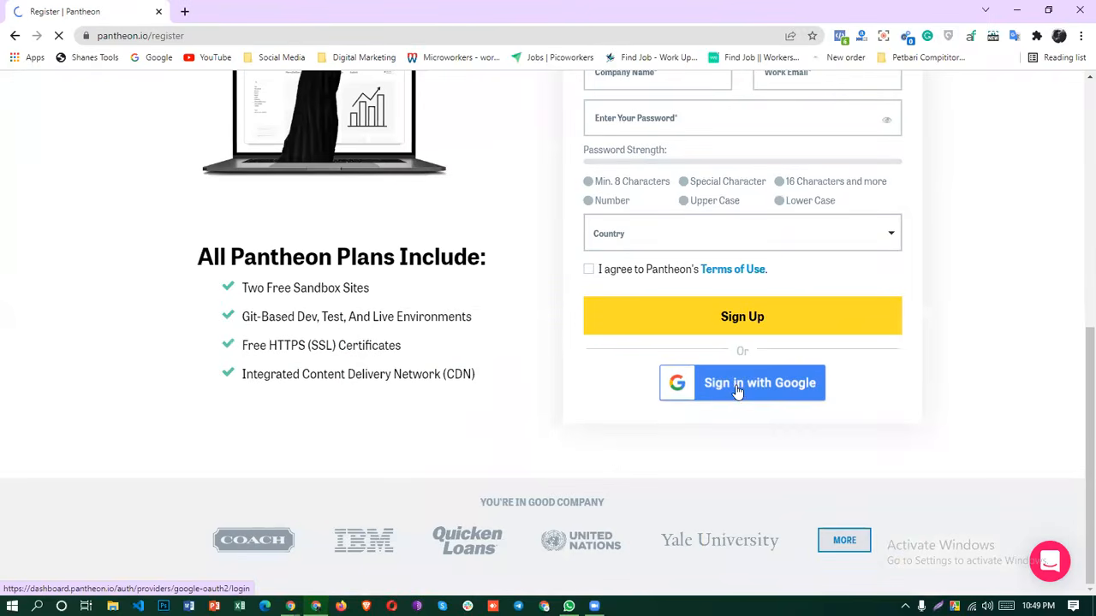
left_click(700, 394)
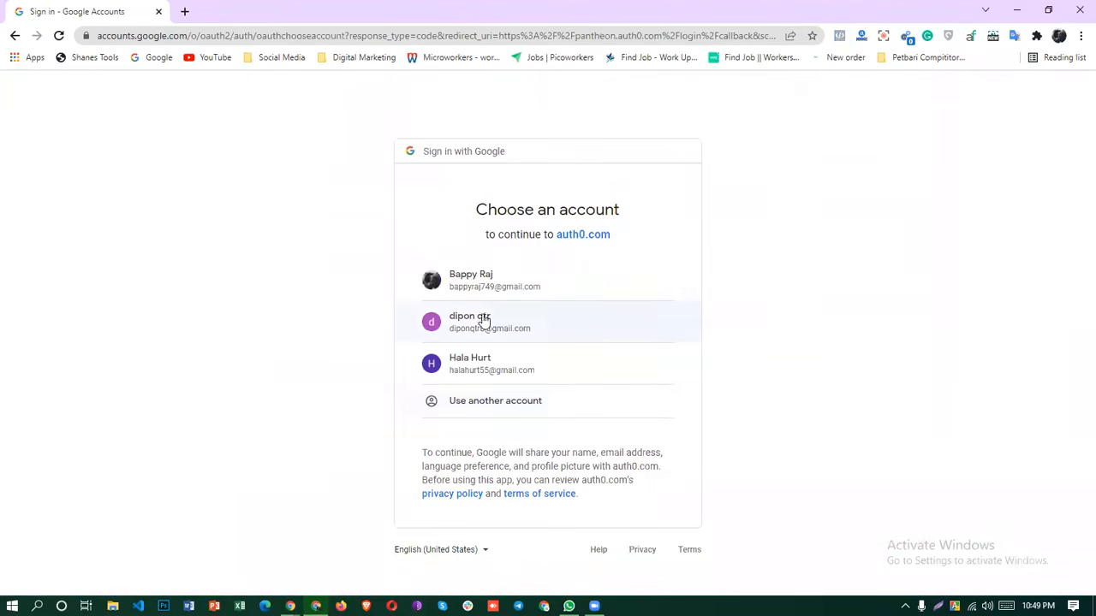
left_click(496, 287)
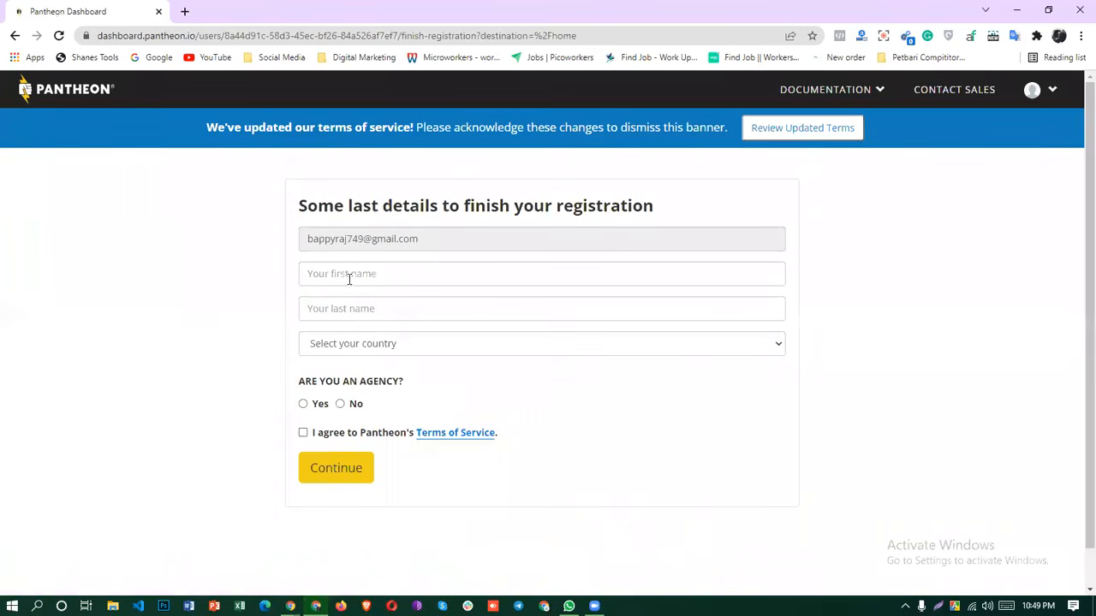
Fill in the first name and move the surname into the last-name field.
left_click(350, 274)
left_click(350, 322)
left_click(345, 309)
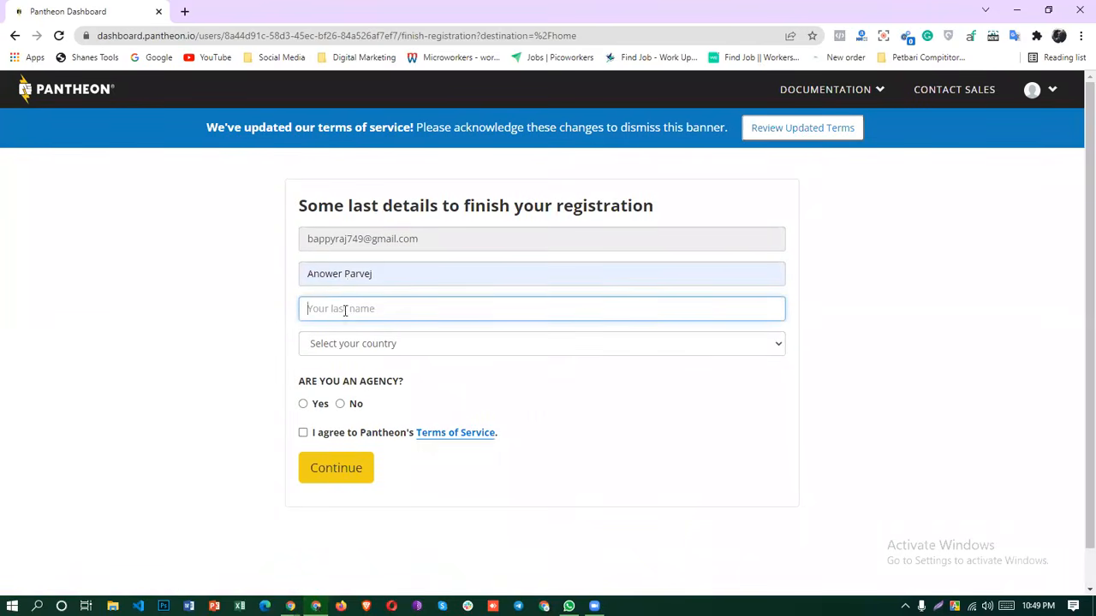
double_click(352, 274)
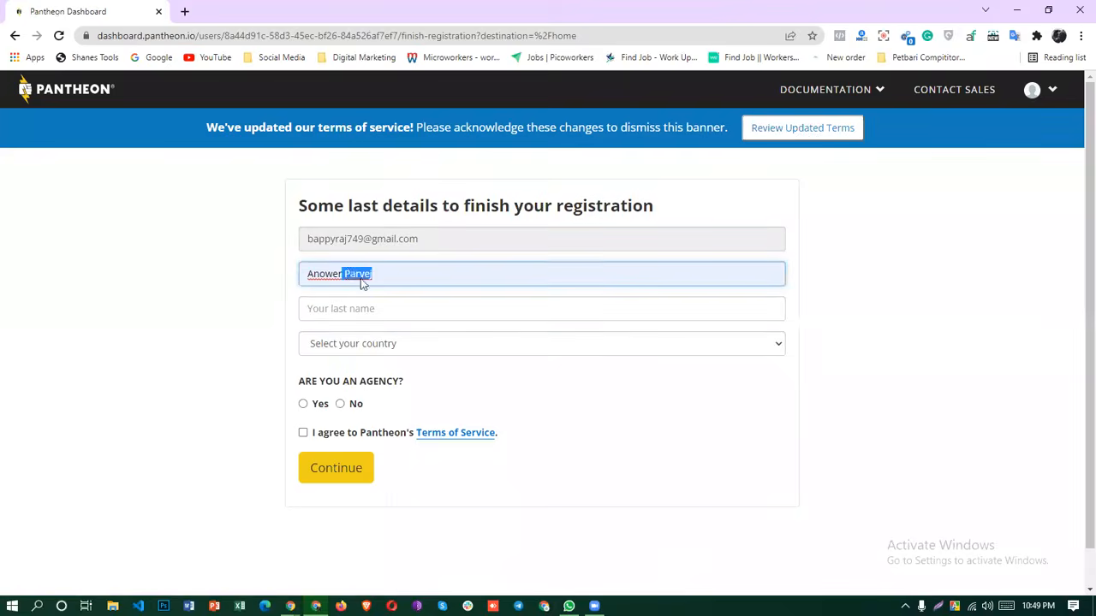
right_click(351, 275)
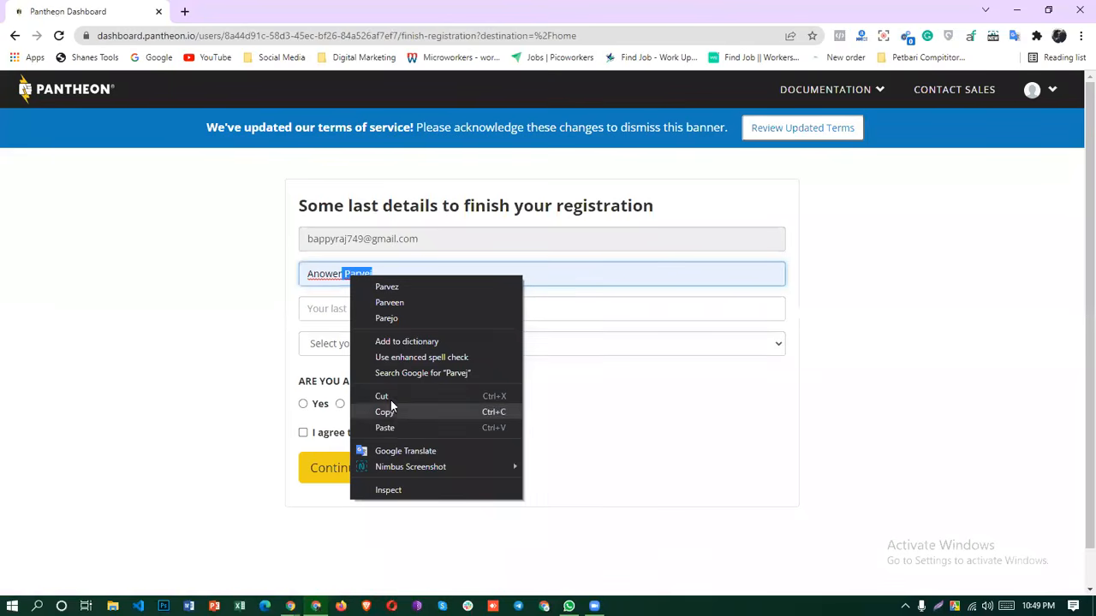
left_click(389, 397)
left_click(338, 312)
right_click(338, 312)
left_click(386, 410)
Choose Bangladesh as the country.
scroll(314, 367, "down", 1)
left_click(371, 305)
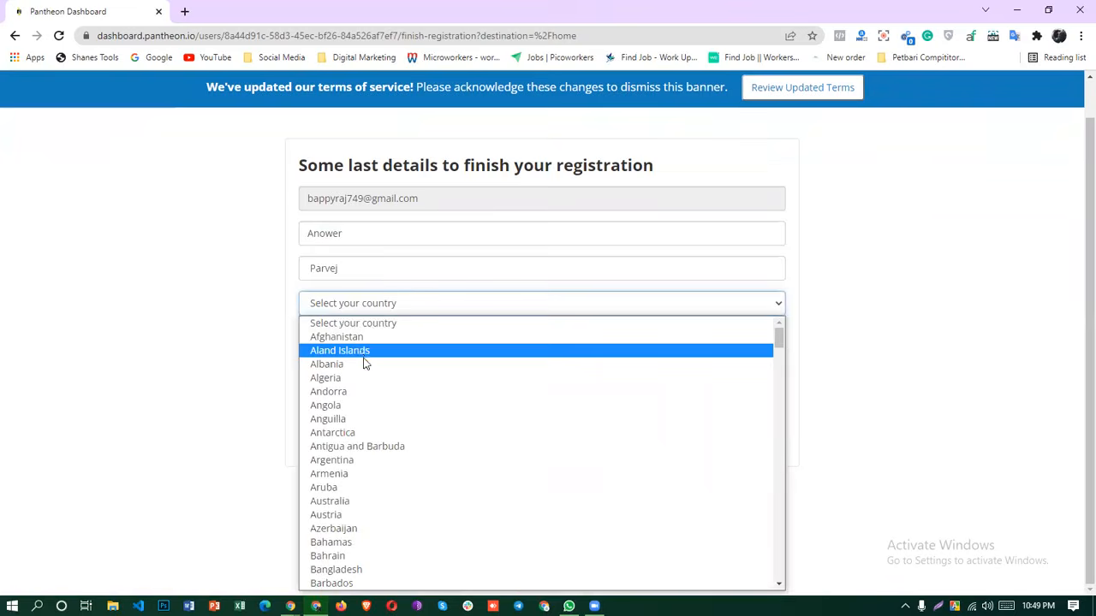
scroll(386, 463, "down", 5)
scroll(380, 418, "up", 5)
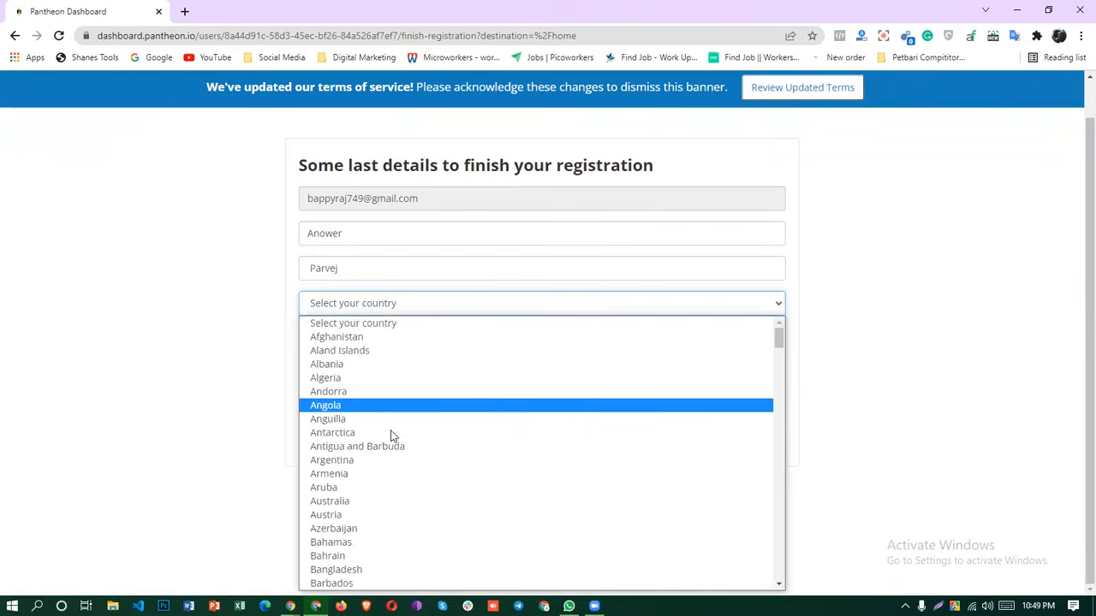
scroll(390, 458, "down", 2)
left_click(378, 433)
Opt in to marketing, accept the Terms of Service, answer Yes to agency, and submit.
left_click(303, 334)
scroll(315, 375, "down", 1)
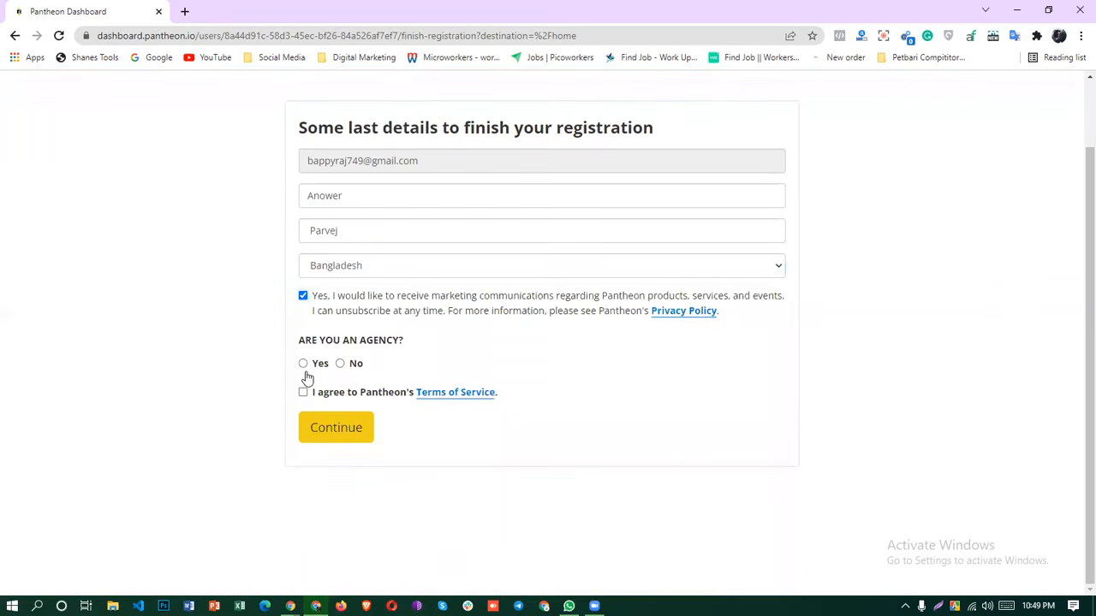
left_click(340, 364)
left_click(303, 392)
left_click(303, 364)
left_click(346, 437)
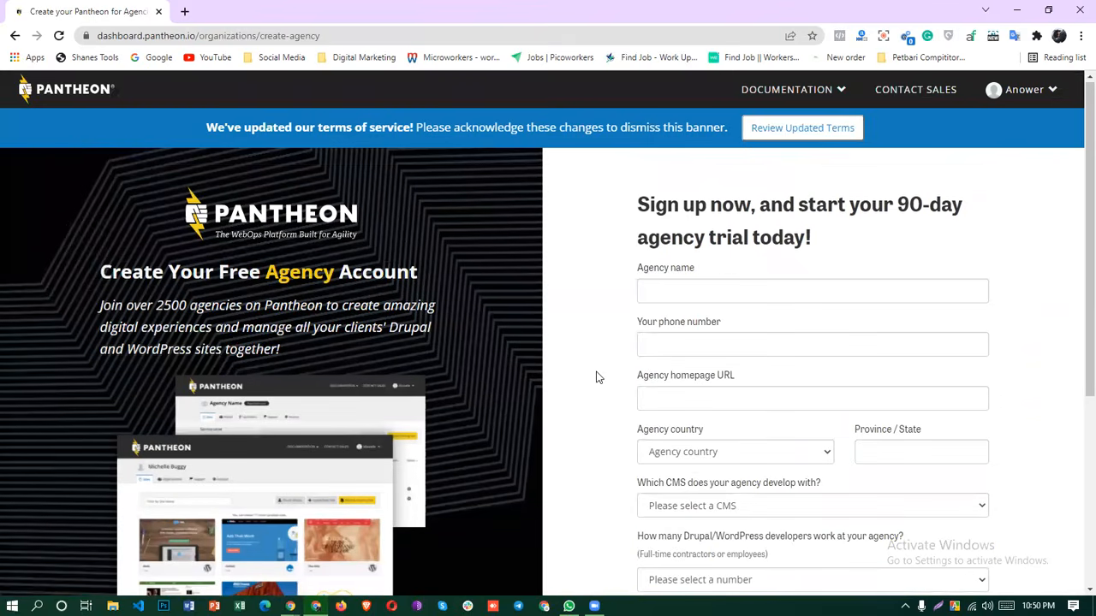
Go back and resubmit the registration with the agency answer set to No.
left_click(5, 40)
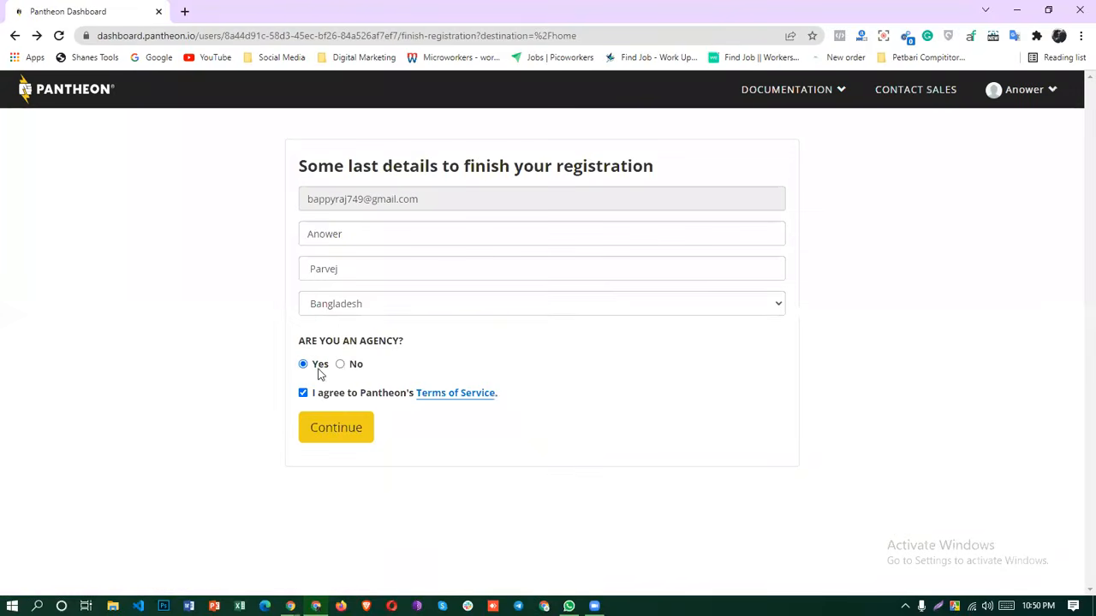
left_click(340, 403)
left_click(343, 430)
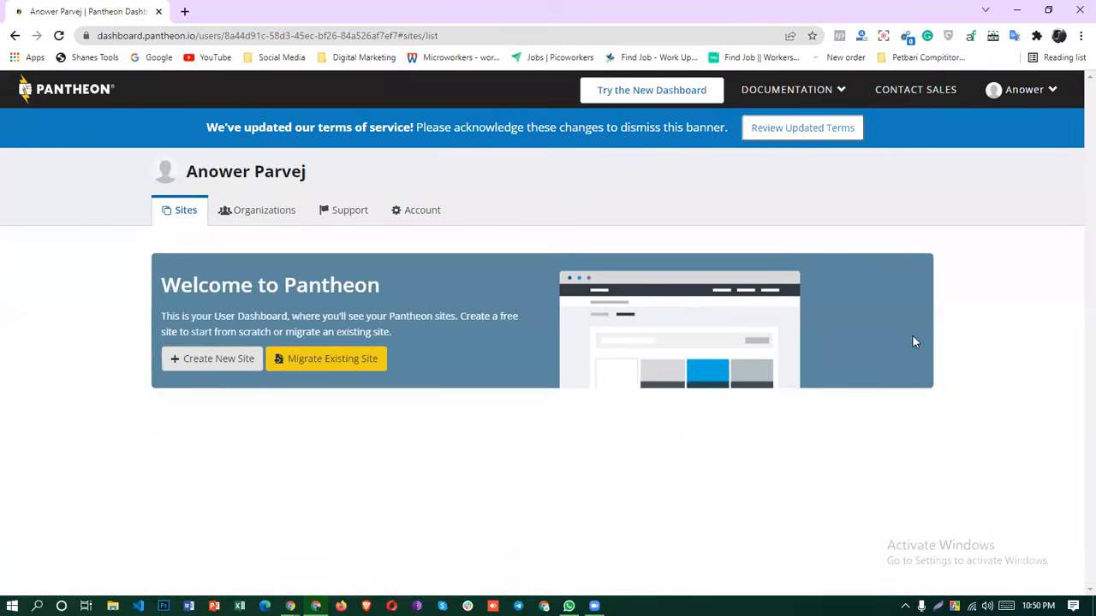
Start a new site and name it Gadsbatch10 in the United States region.
left_click(189, 359)
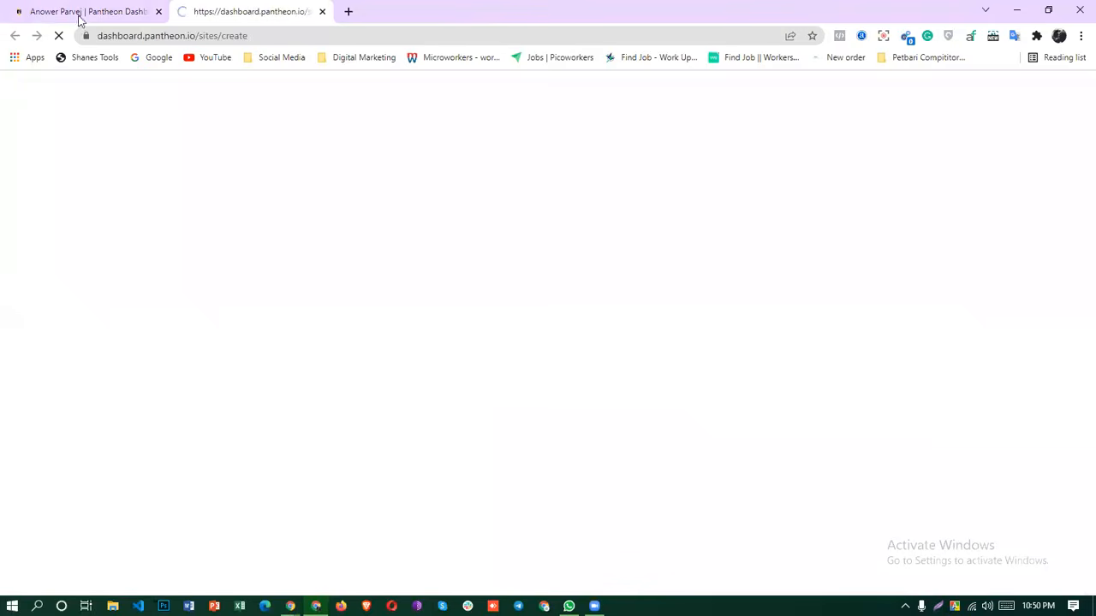
left_click(75, 12)
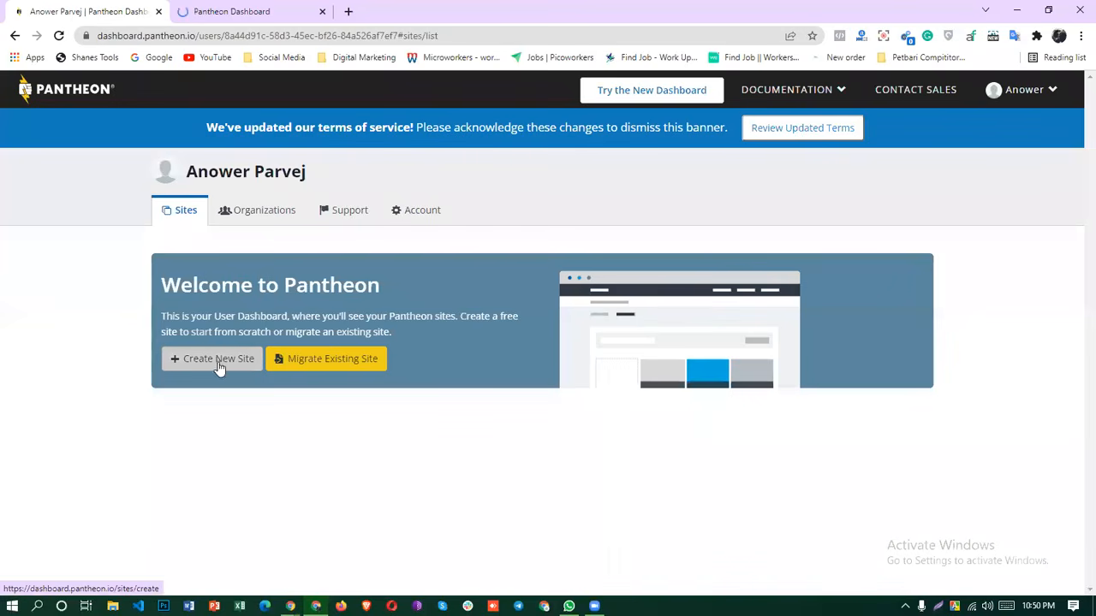
left_click(226, 11)
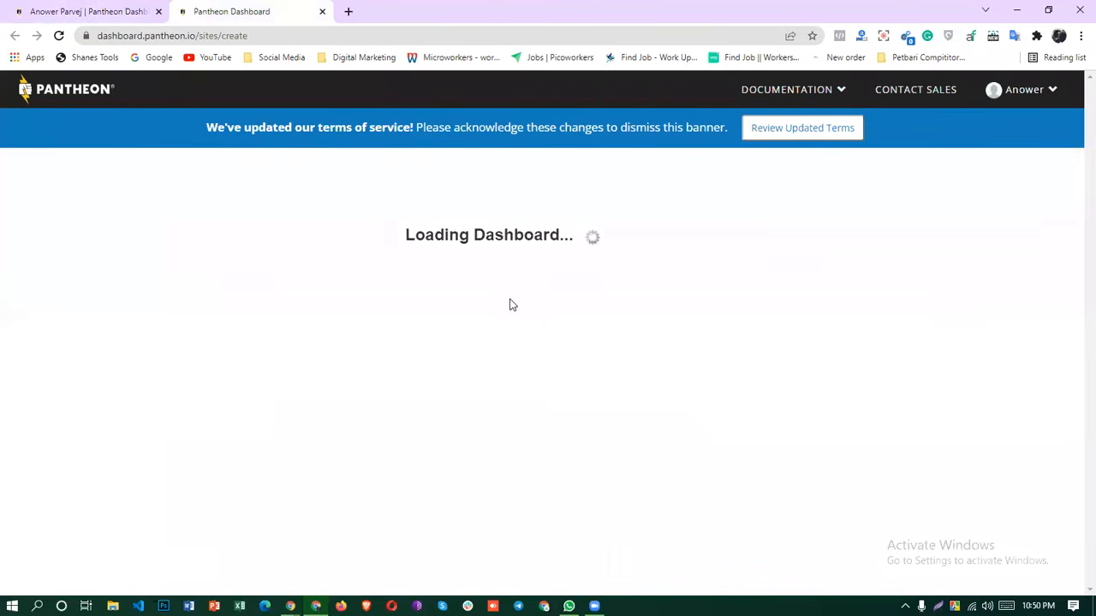
scroll(419, 402, "down", 1)
scroll(419, 402, "up", 1)
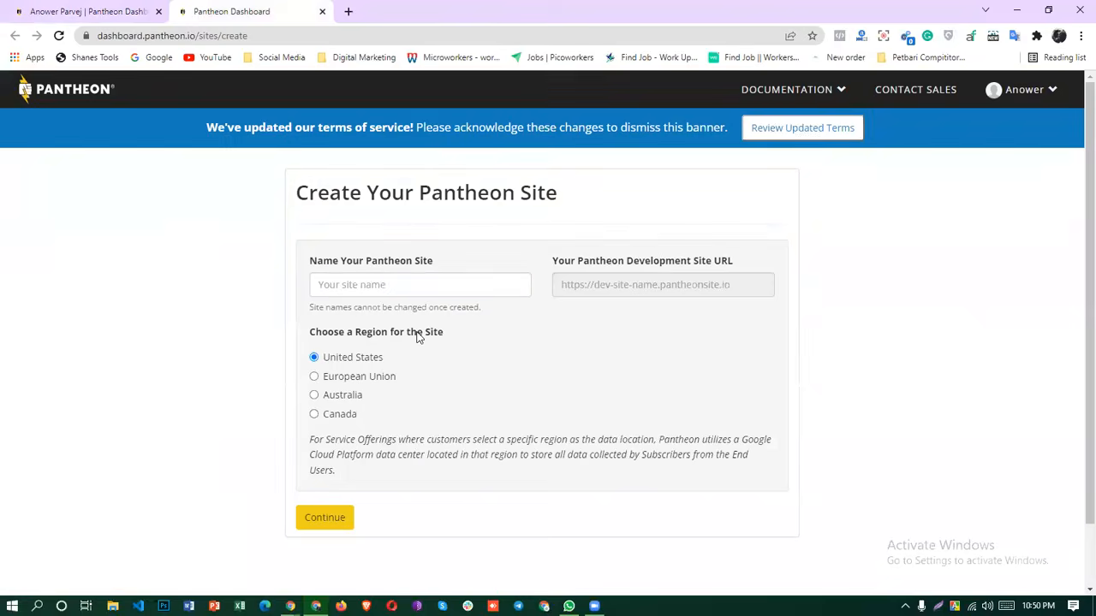
left_click(387, 277)
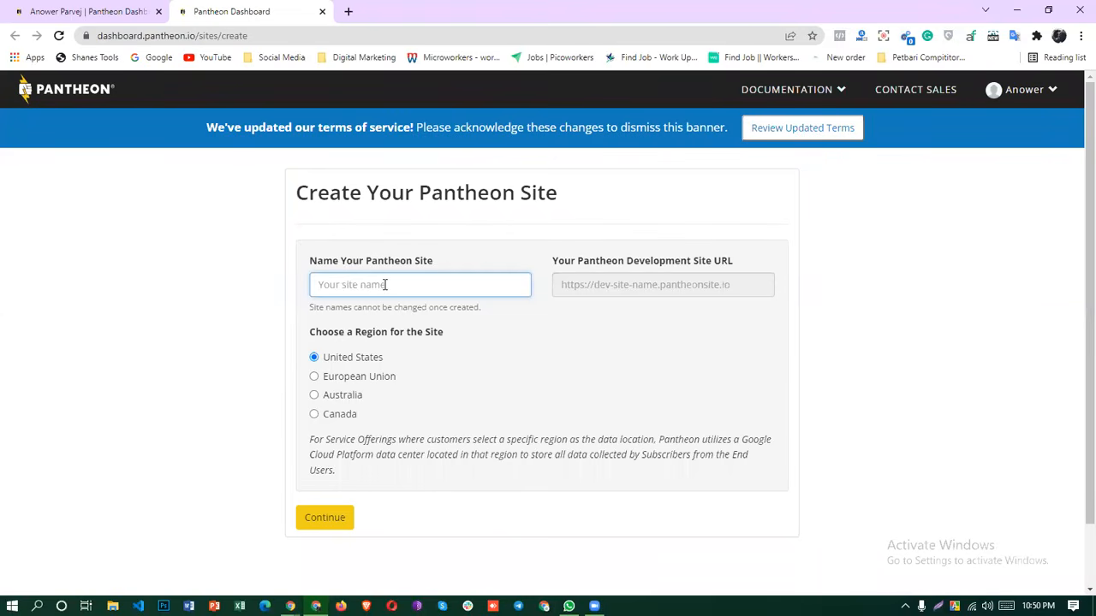
type("ba")
key("BackSpace")
key("BackSpace")
type("G")
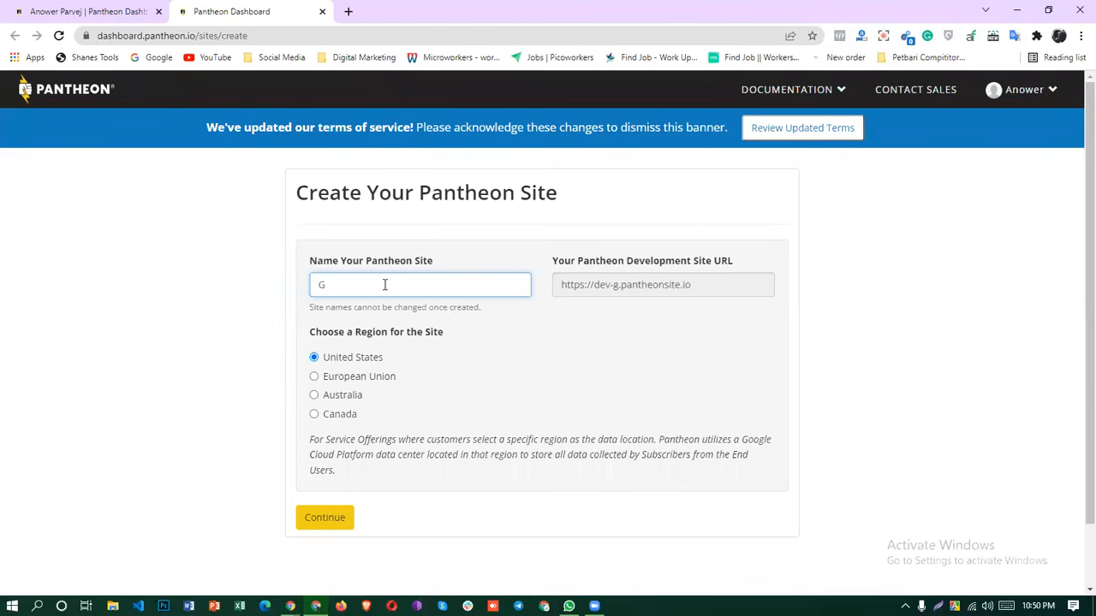
type("adsbatch10")
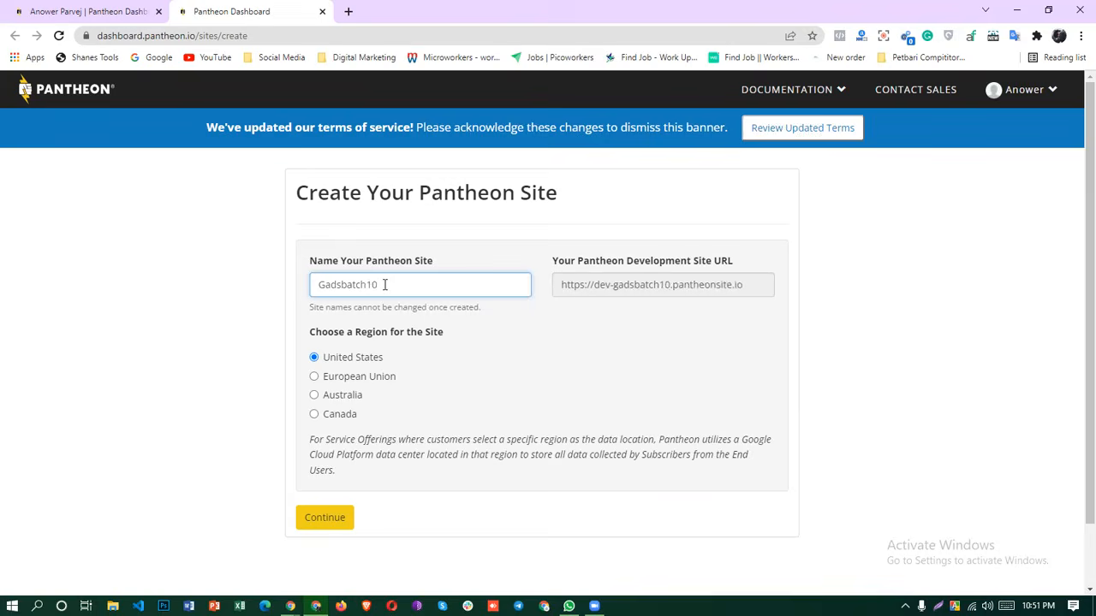
scroll(533, 390, "down", 1)
Continue past the Gadsbatch10 site form to reach the CMS choice page.
left_click(339, 455)
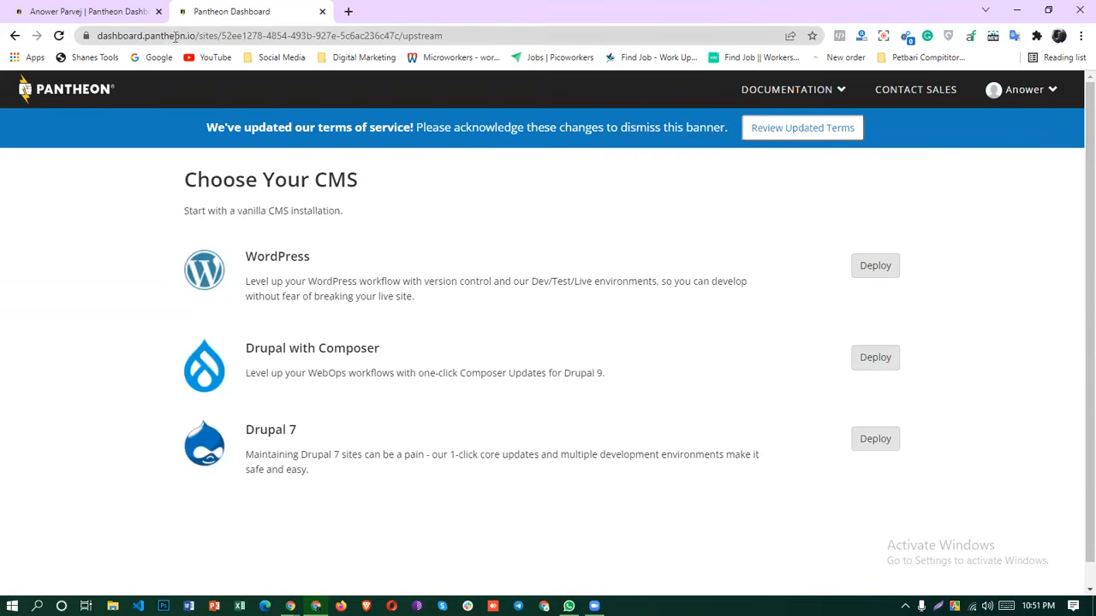
scroll(716, 398, "down", 1)
scroll(702, 391, "up", 1)
scroll(627, 467, "down", 1)
scroll(493, 284, "up", 1)
Deploy WordPress from the Choose Your CMS page.
left_click(884, 270)
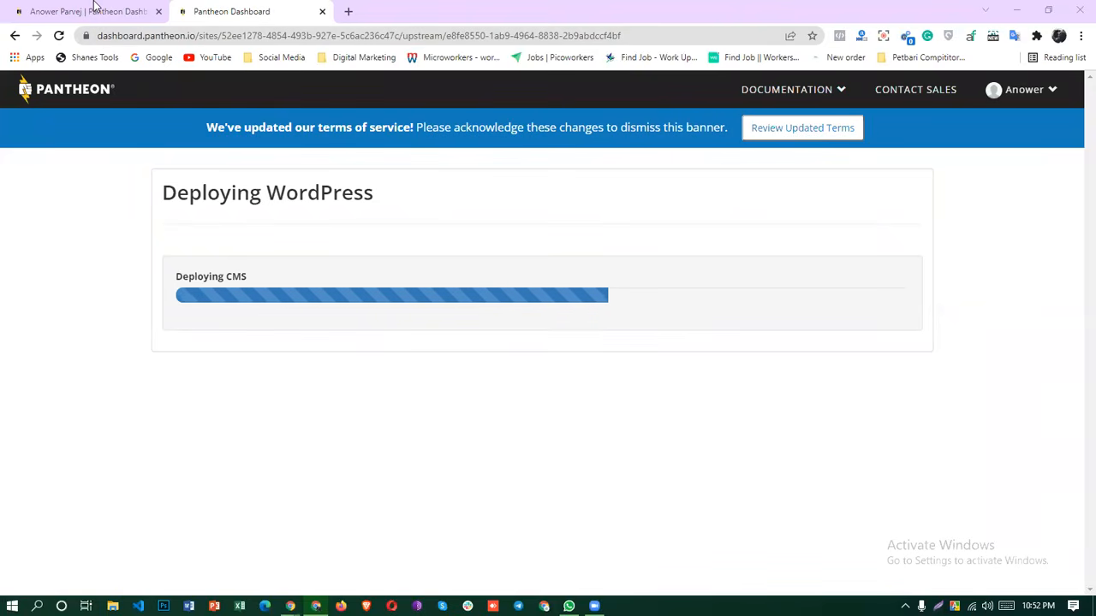
Browse a bookmarks folder while the WordPress deployment finishes, then close the list.
left_click(267, 57)
mouse_move(335, 56)
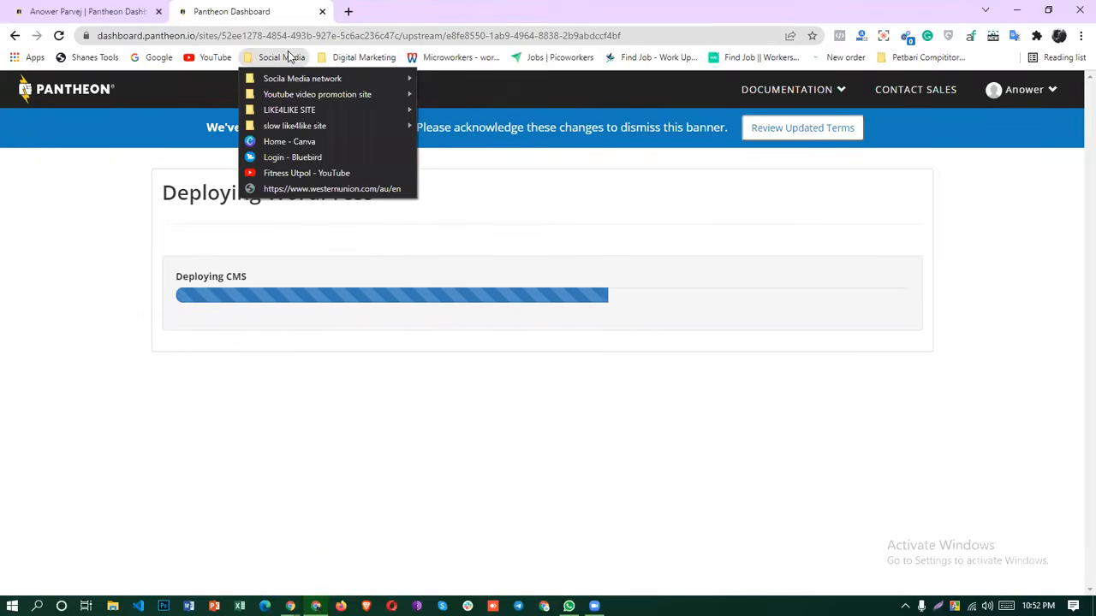
mouse_move(281, 57)
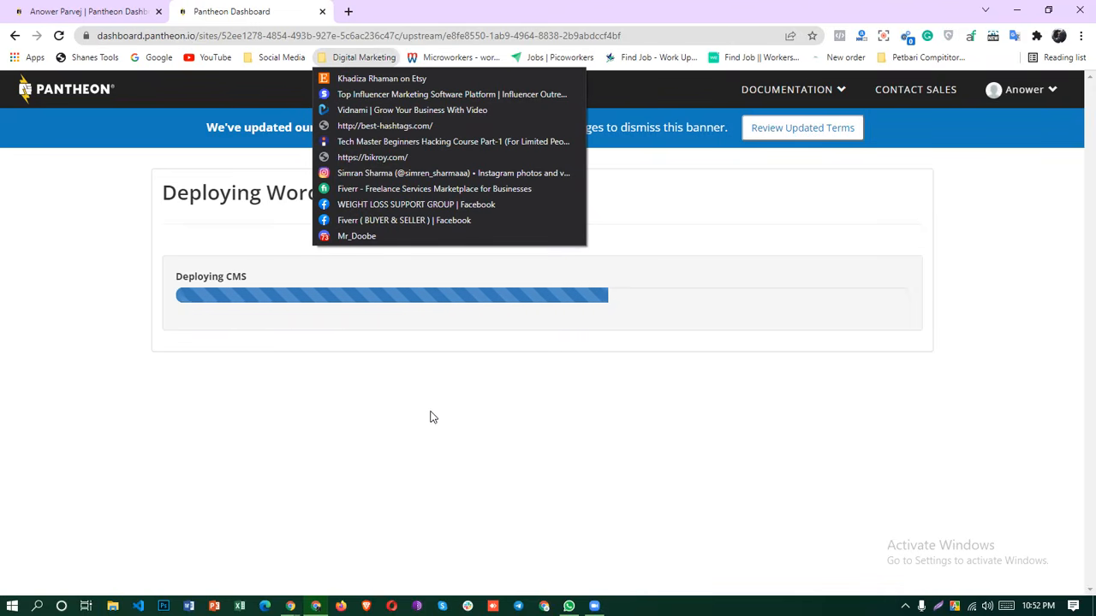
left_click(488, 447)
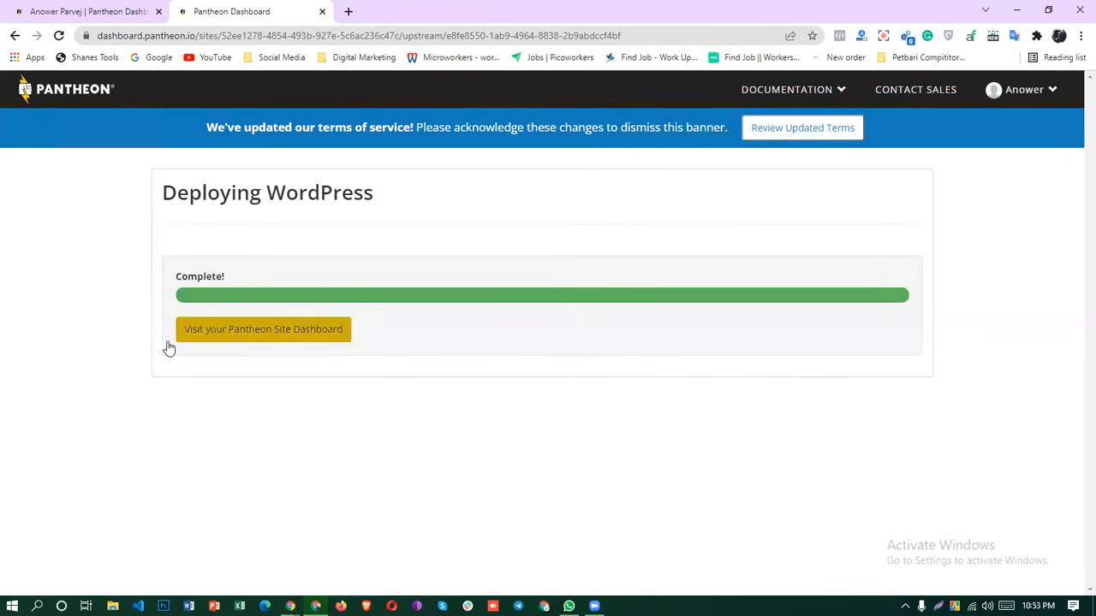
Open the Gadsbatch10 site dashboard and check its SFTP connection details.
left_click(233, 341)
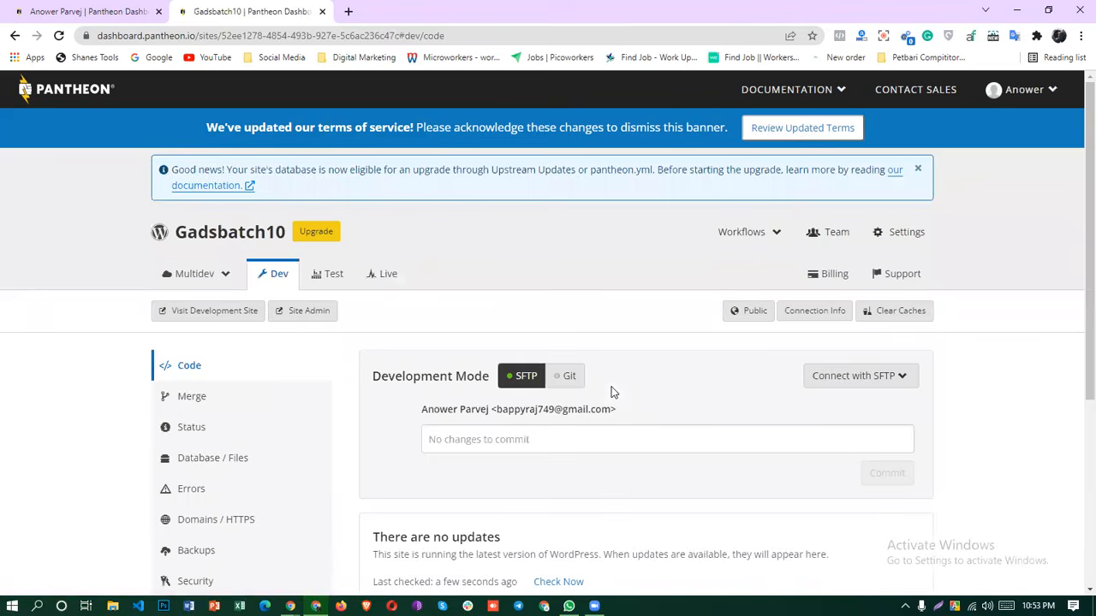
scroll(626, 401, "down", 5)
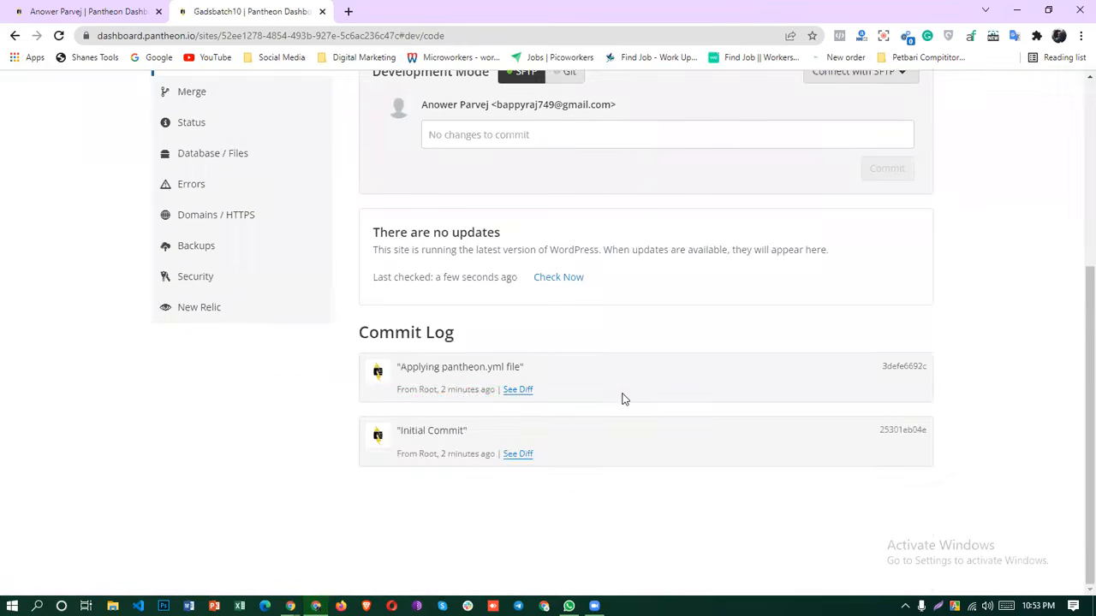
scroll(625, 381, "up", 3)
scroll(628, 378, "down", 1)
scroll(627, 378, "up", 1)
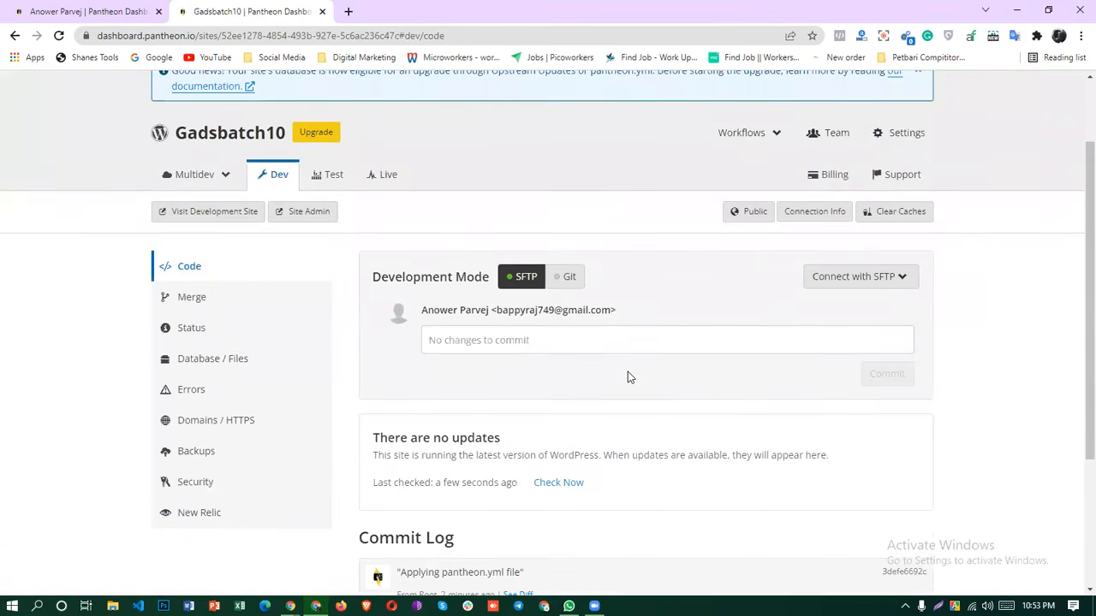
scroll(627, 378, "up", 1)
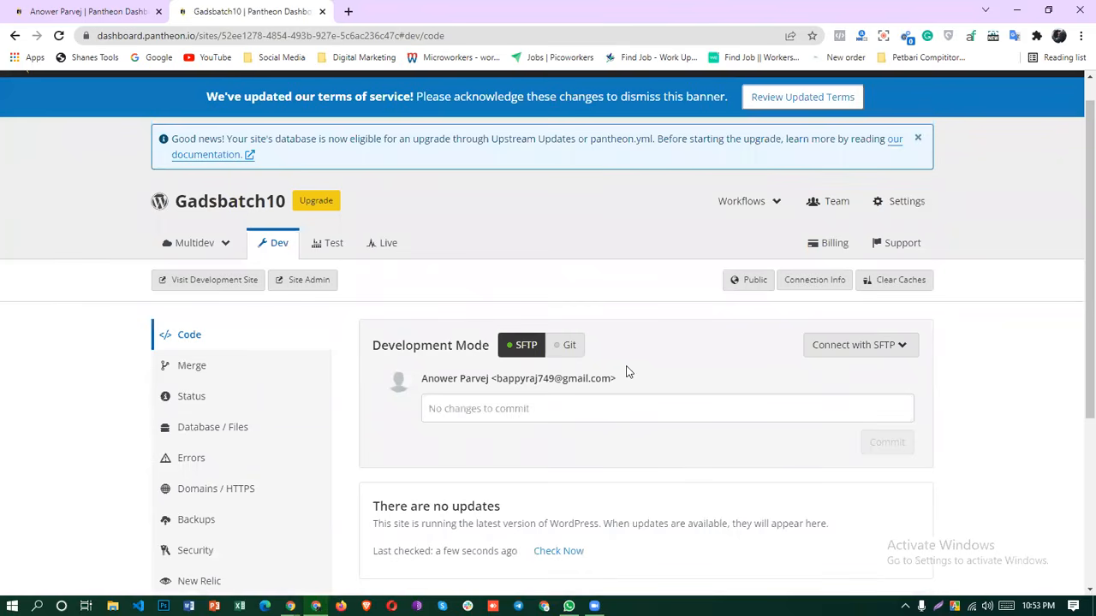
scroll(626, 371, "down", 1)
scroll(631, 386, "down", 1)
scroll(636, 367, "up", 1)
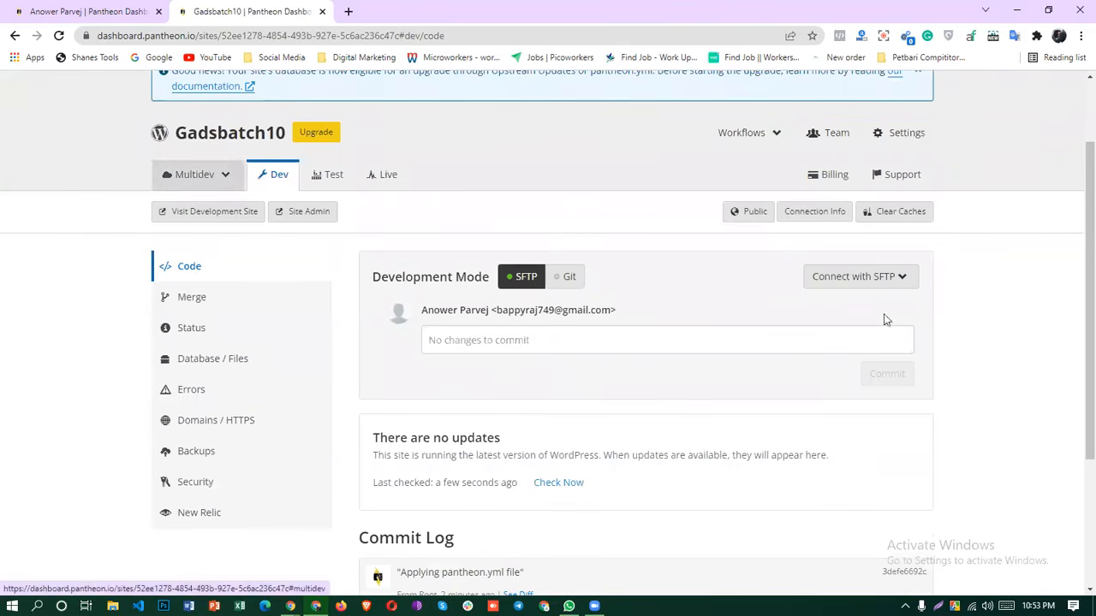
left_click(877, 276)
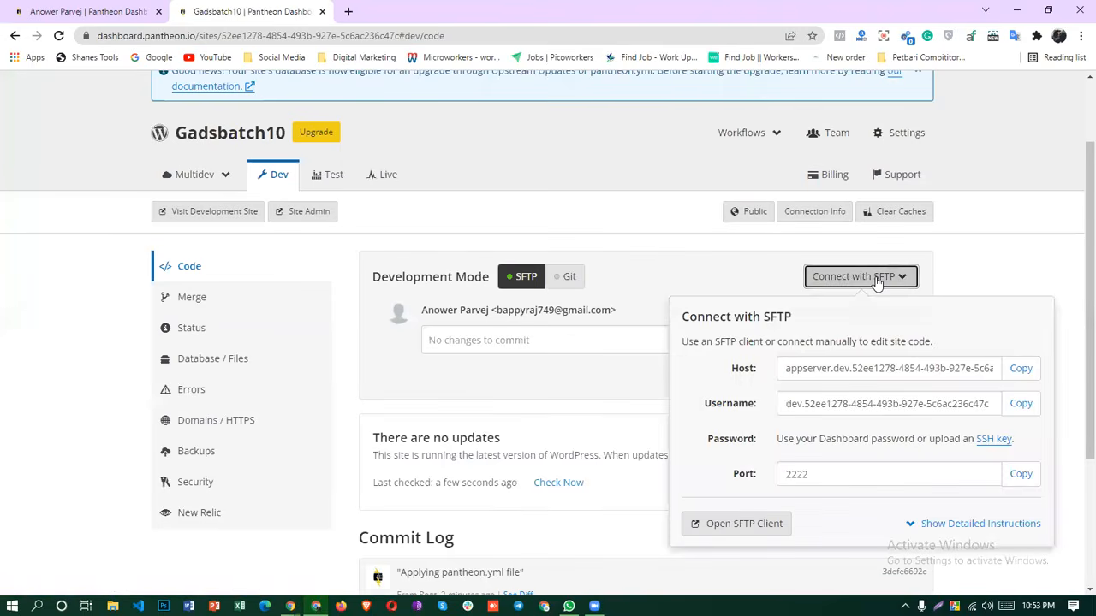
left_click(983, 270)
scroll(599, 272, "up", 2)
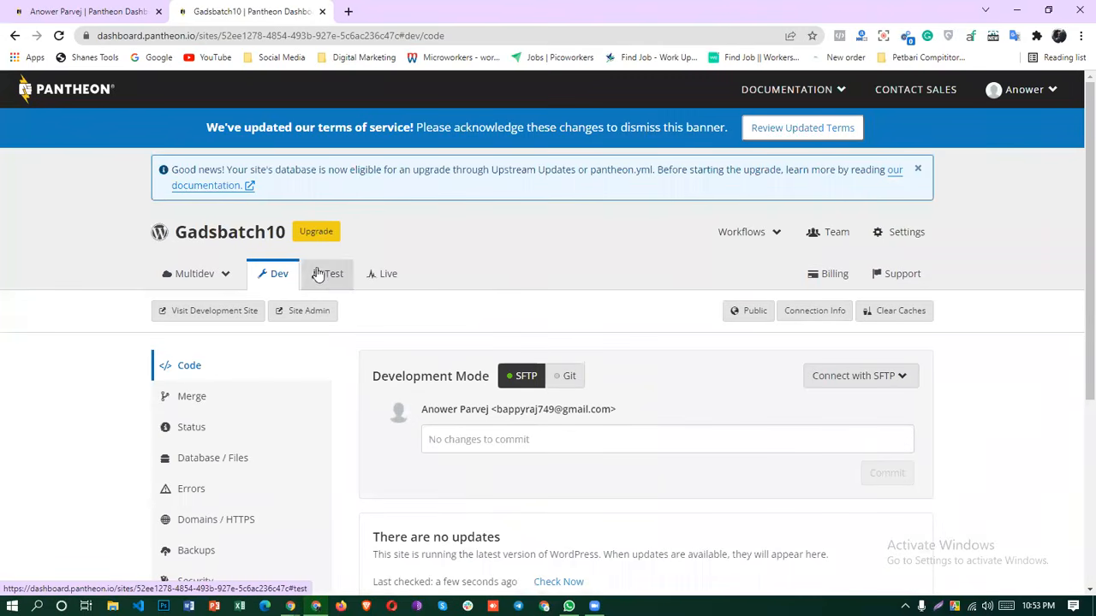
Switch to the Dev environment and dismiss the 'Good news!' database upgrade notice.
left_click(195, 274)
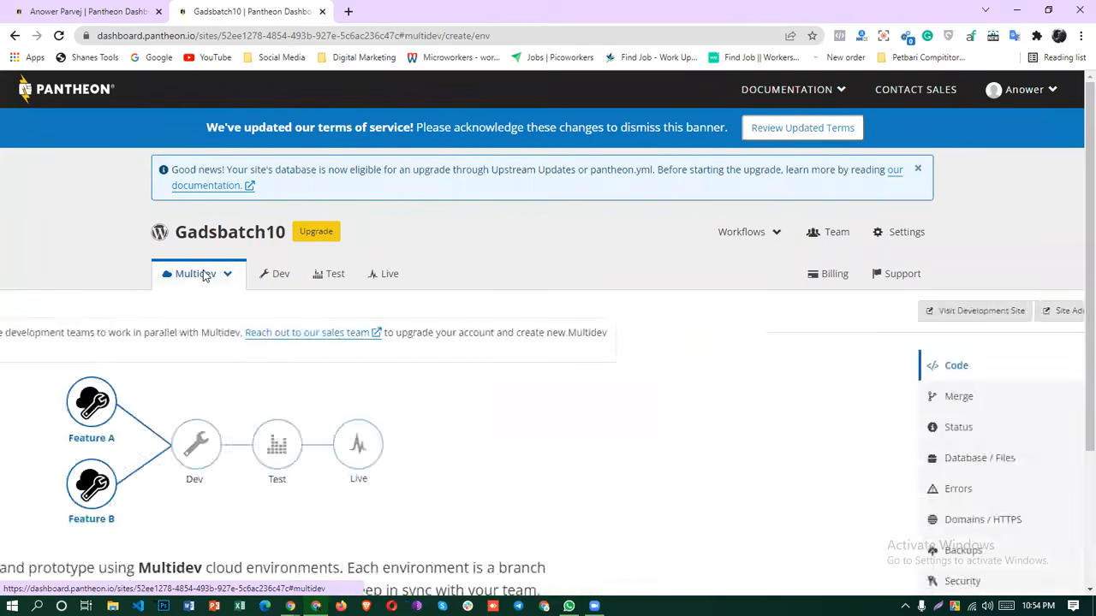
left_click(267, 274)
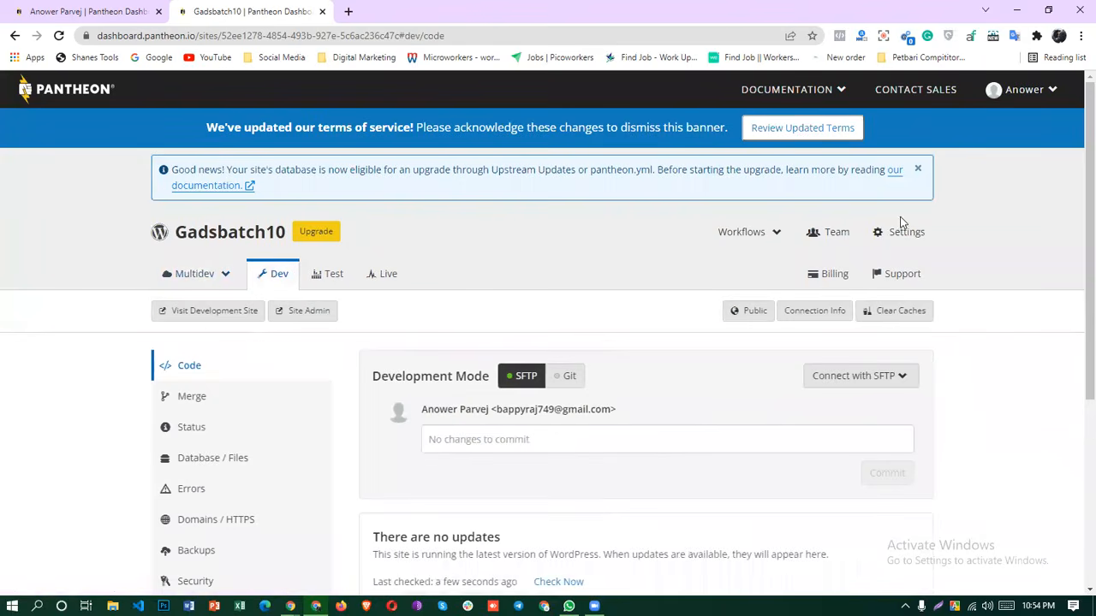
left_click(917, 169)
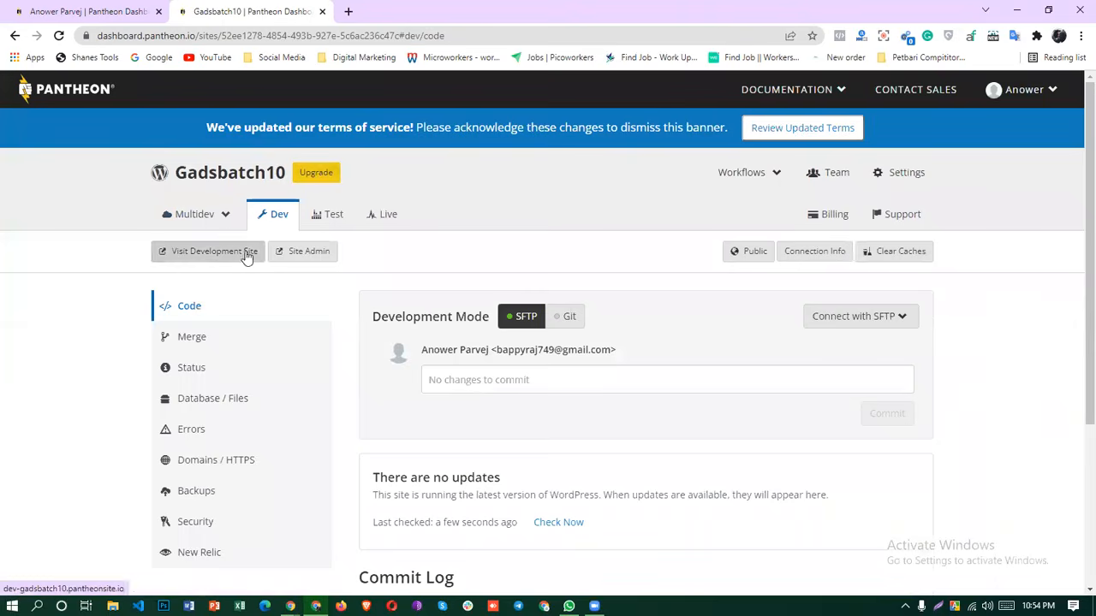
Open Site Admin in a new tab and continue the WordPress install with English (United States).
left_click(308, 251)
left_click(275, 9)
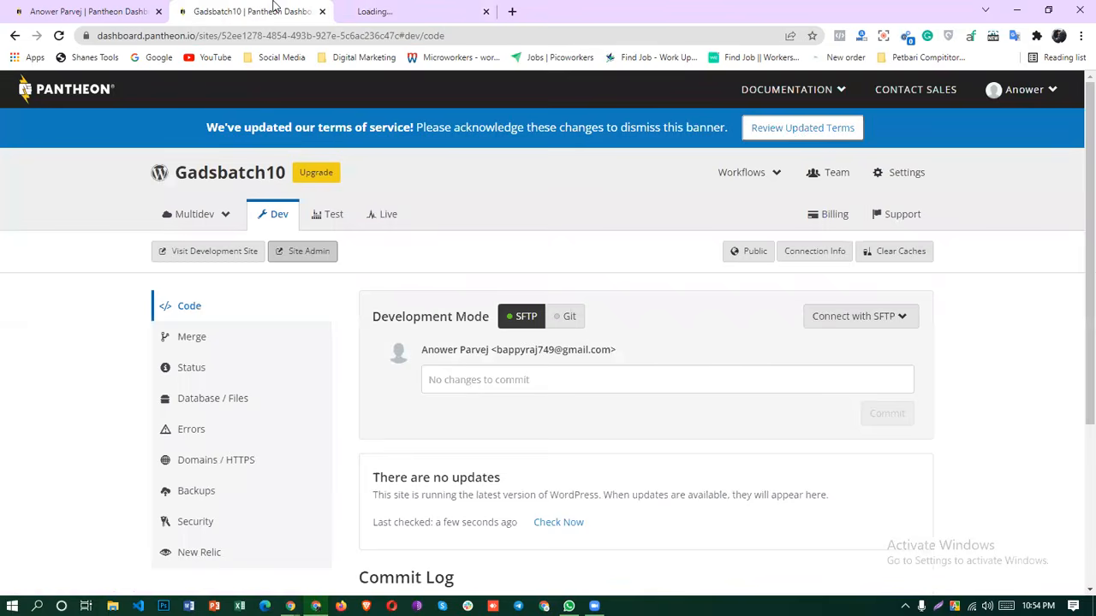
left_click(376, 11)
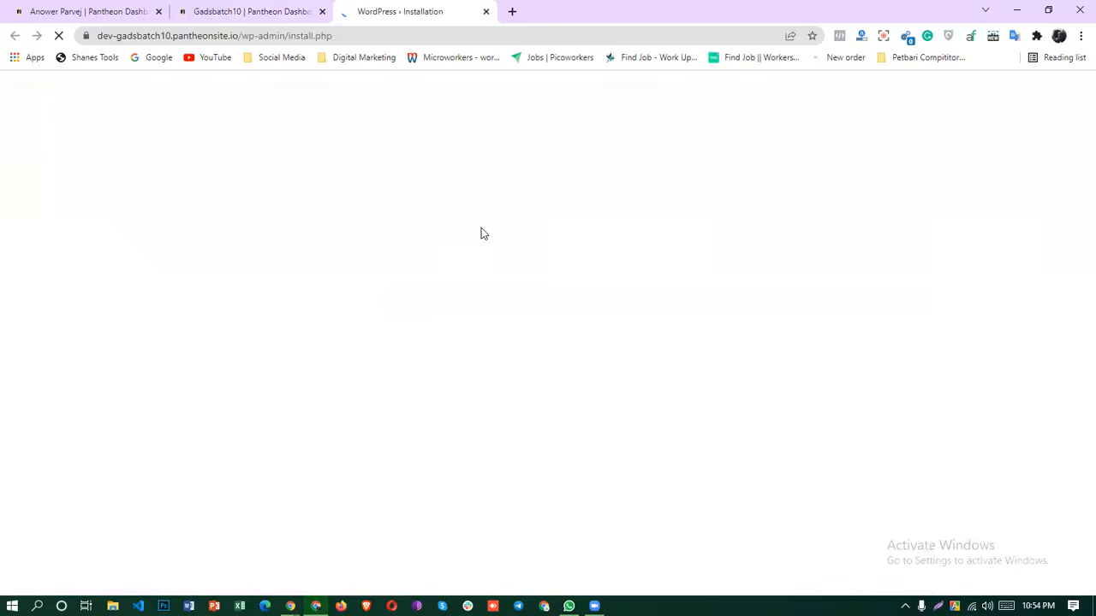
scroll(489, 389, "down", 3)
scroll(492, 402, "up", 3)
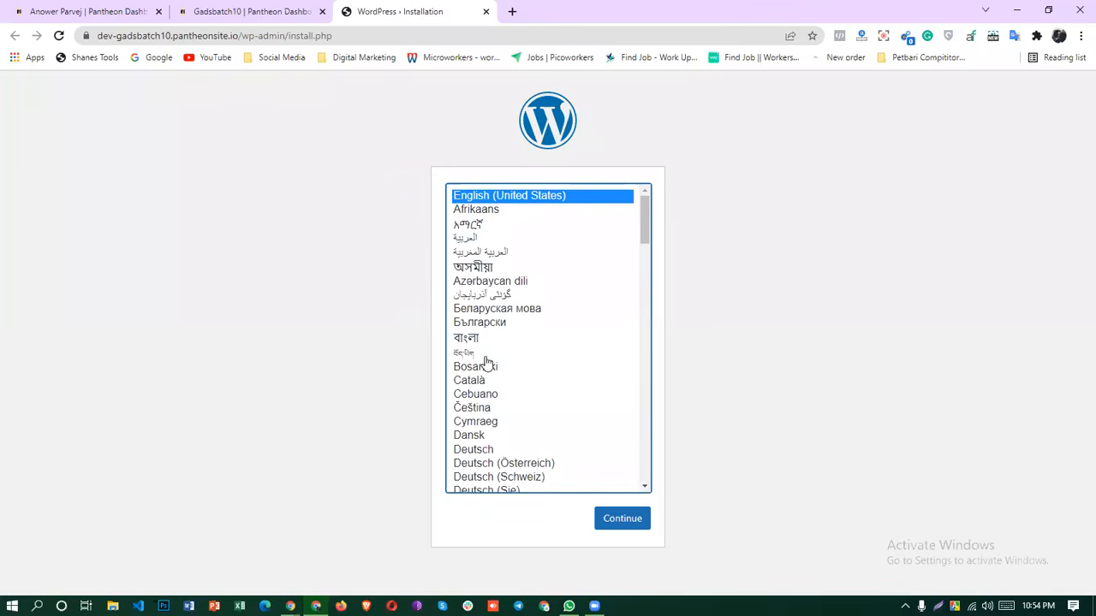
scroll(494, 424, "down", 3)
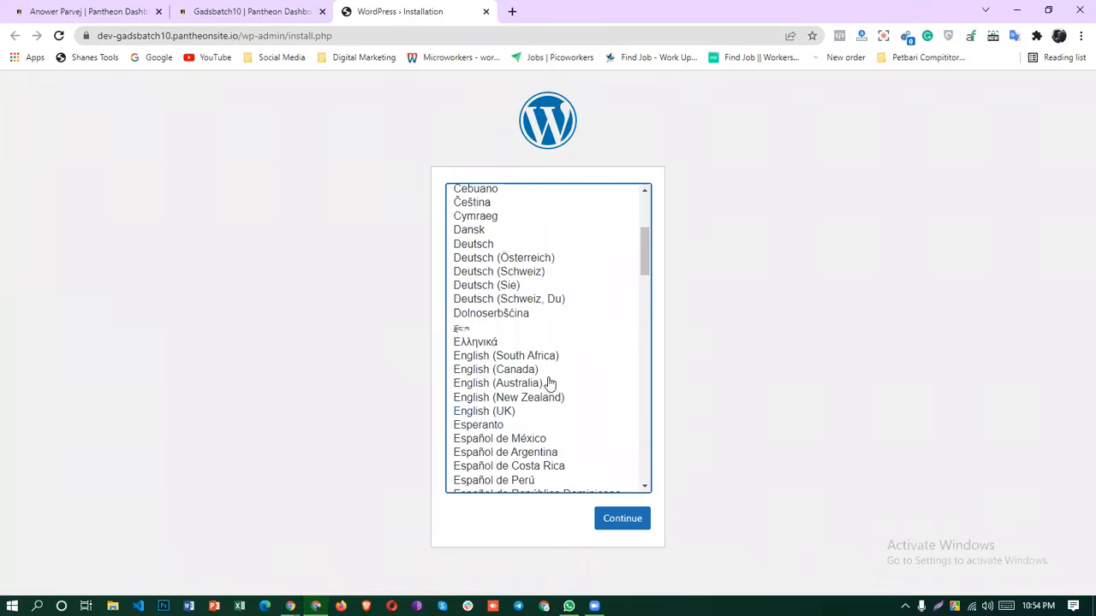
scroll(552, 390, "up", 3)
left_click(619, 511)
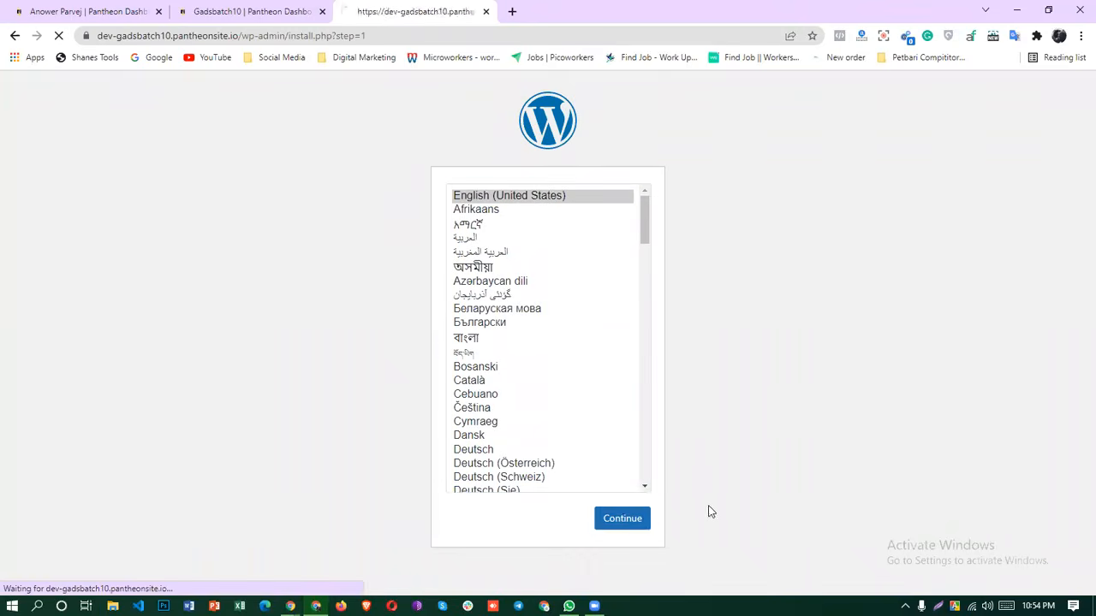
Enter site title 'Google Ads Batch 10', username Admin, and a confirmed weak password.
scroll(722, 502, "down", 1)
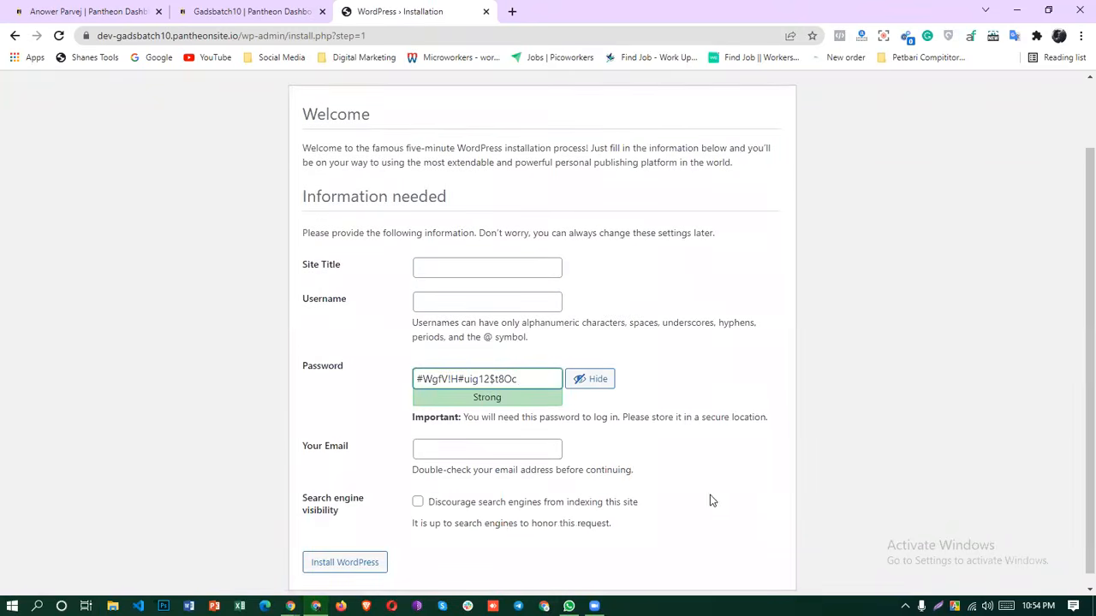
left_click(428, 268)
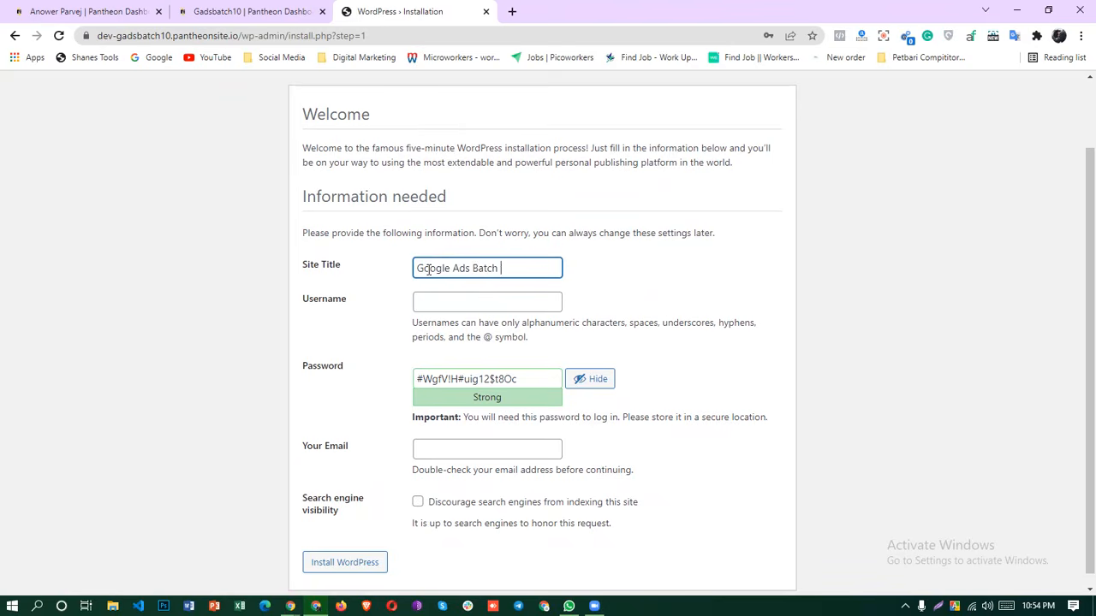
left_click(445, 301)
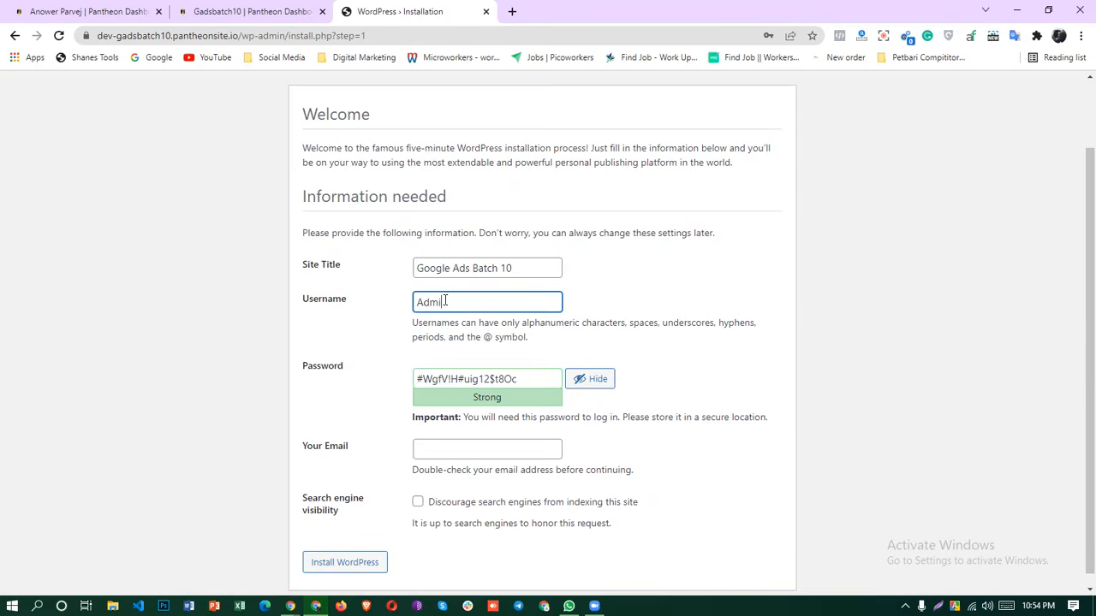
scroll(479, 342, "down", 1)
left_click_drag(531, 365, 411, 369)
key("BackSpace")
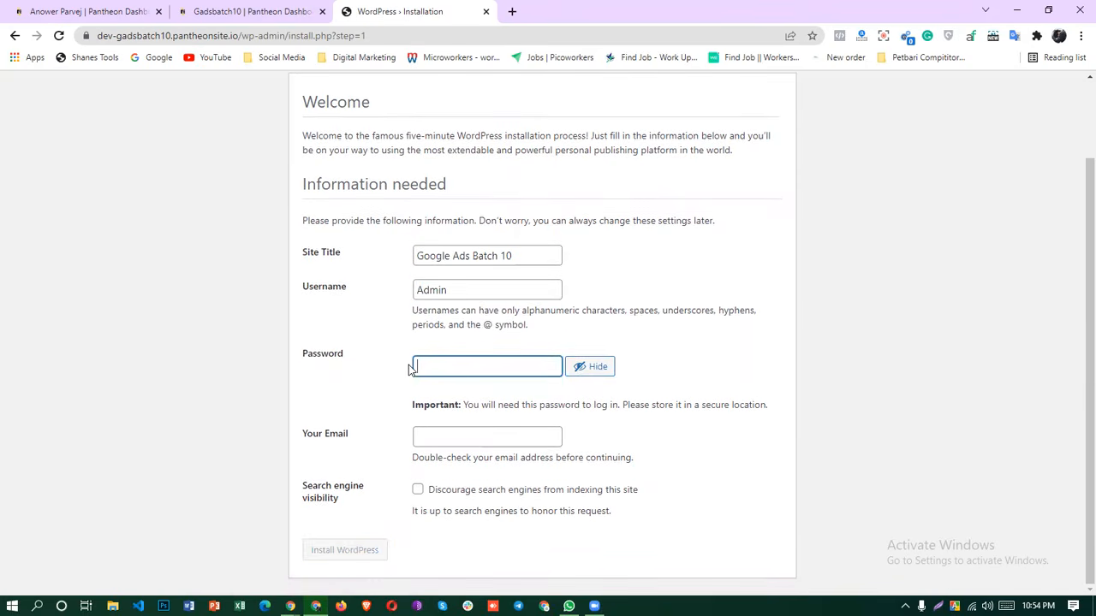
type("admin")
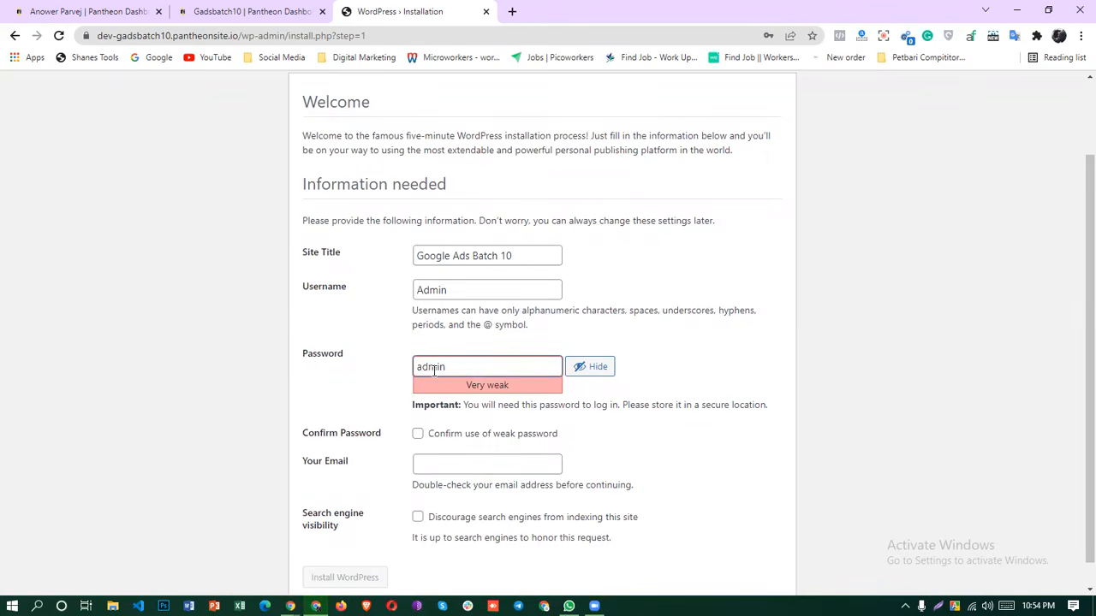
left_click(642, 370)
scroll(436, 405, "down", 1)
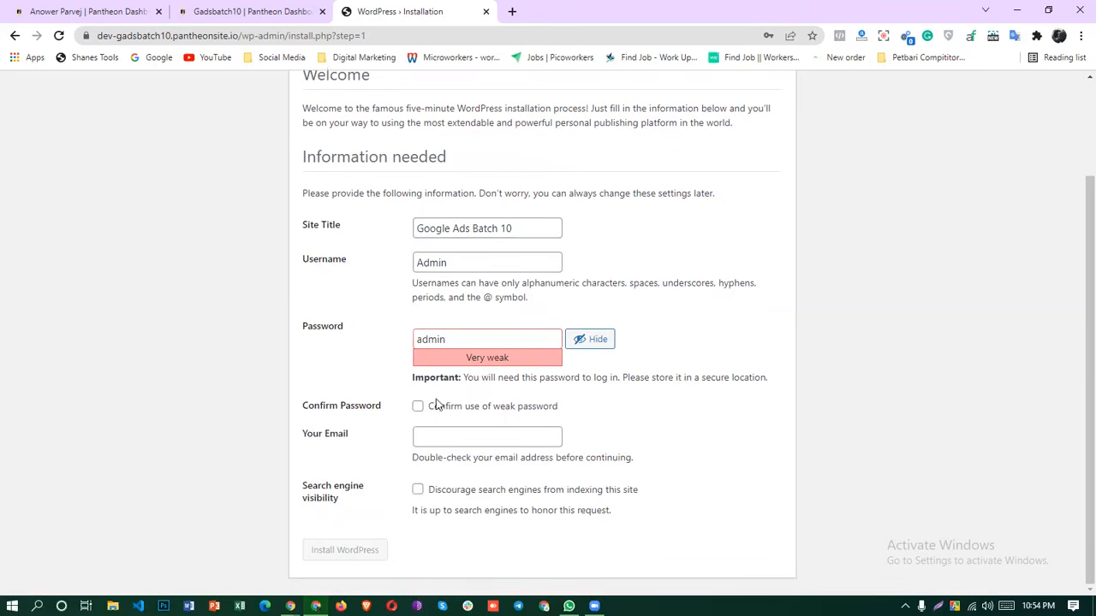
left_click(418, 409)
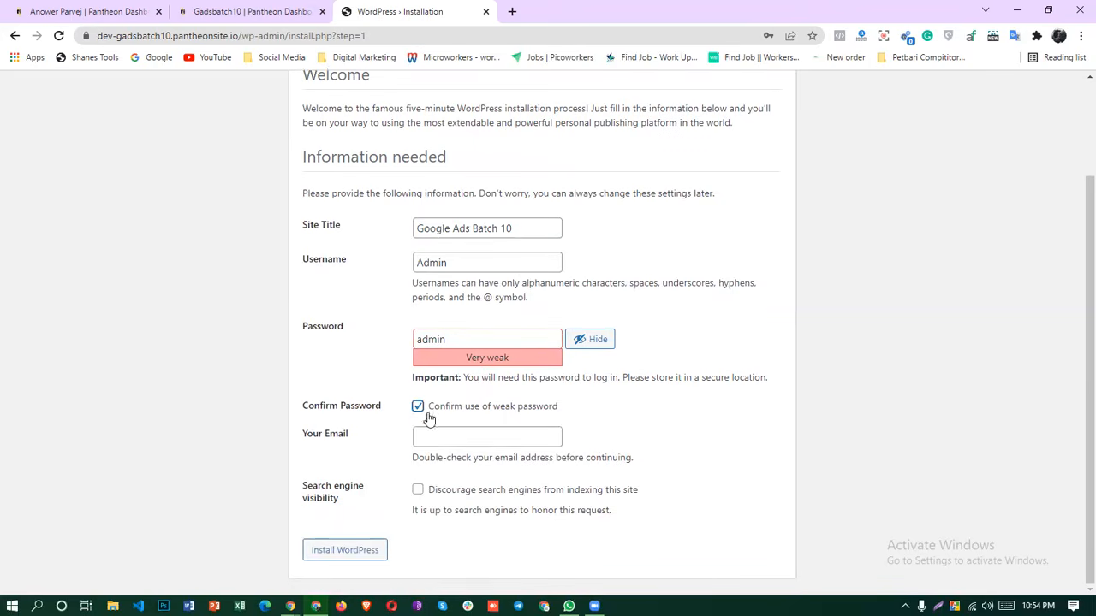
left_click(439, 439)
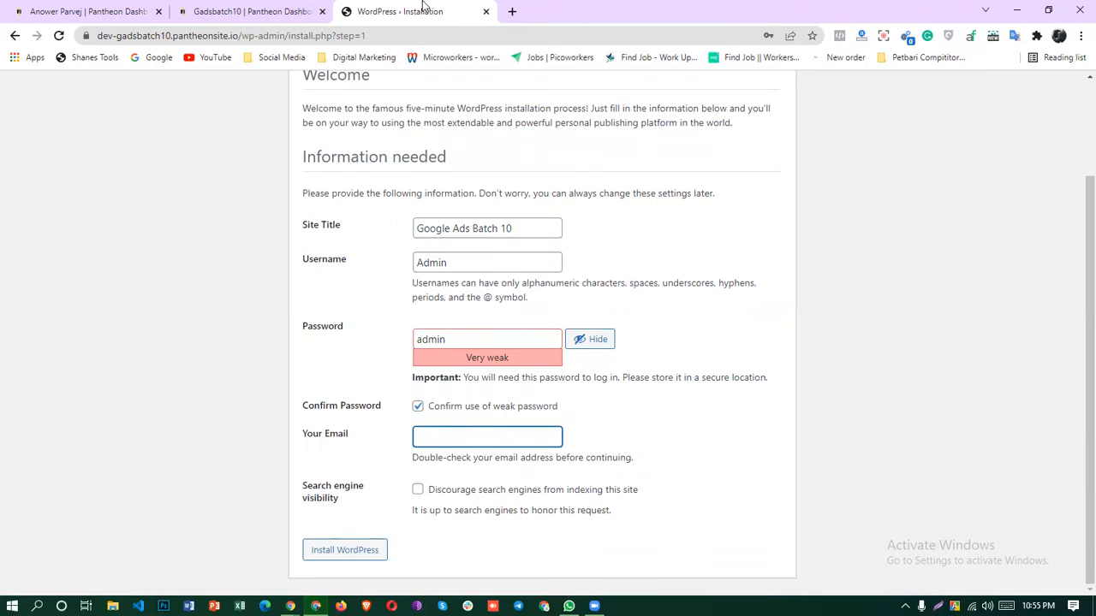
left_click(509, 10)
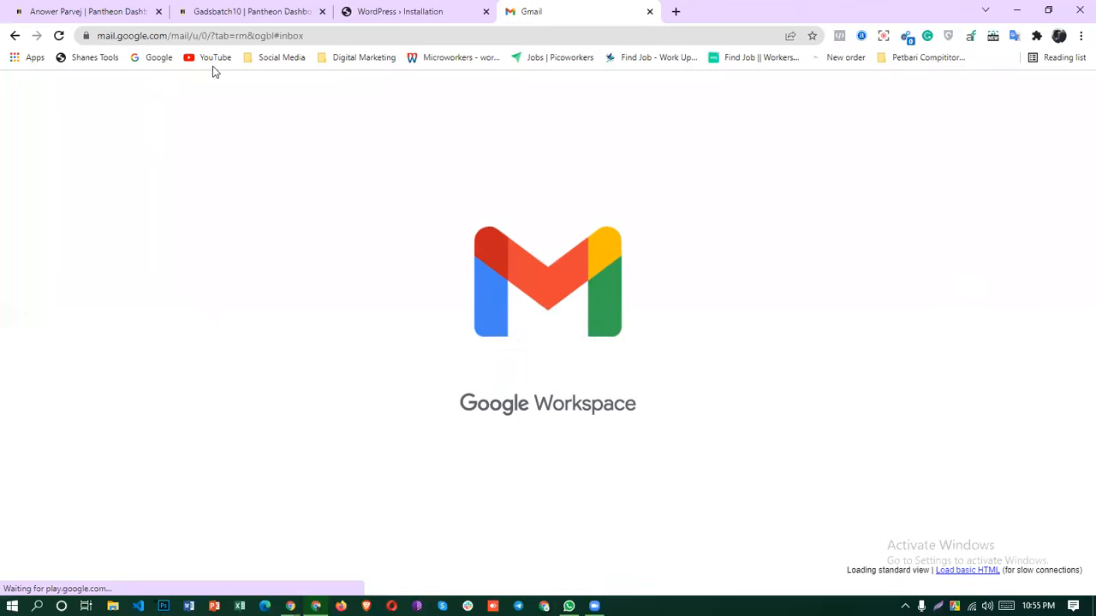
left_click(1072, 93)
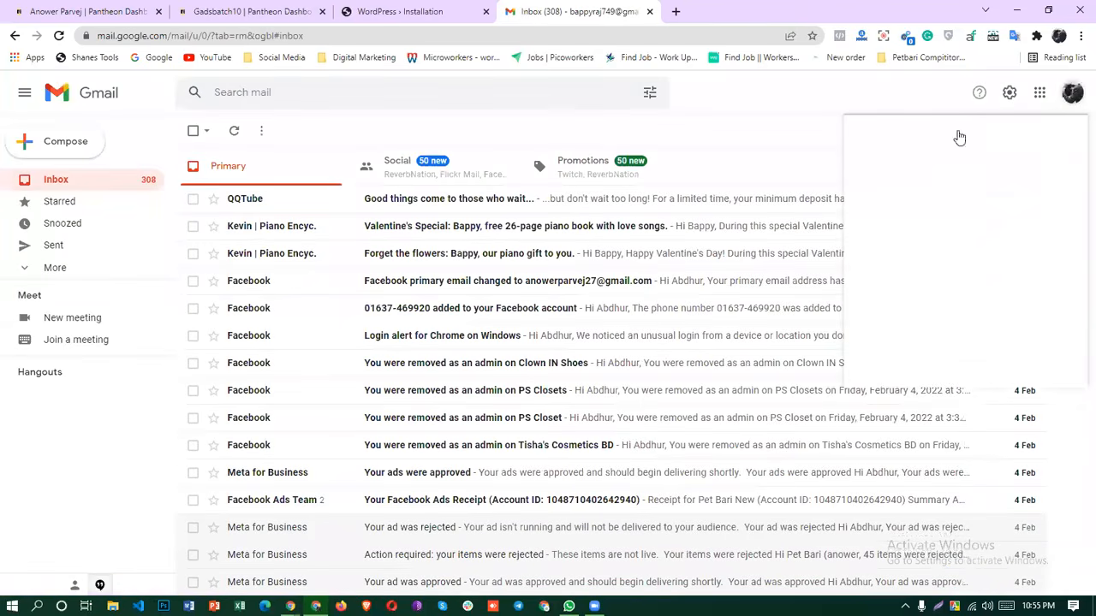
triple_click(942, 214)
right_click(938, 219)
left_click(938, 224)
left_click(373, 10)
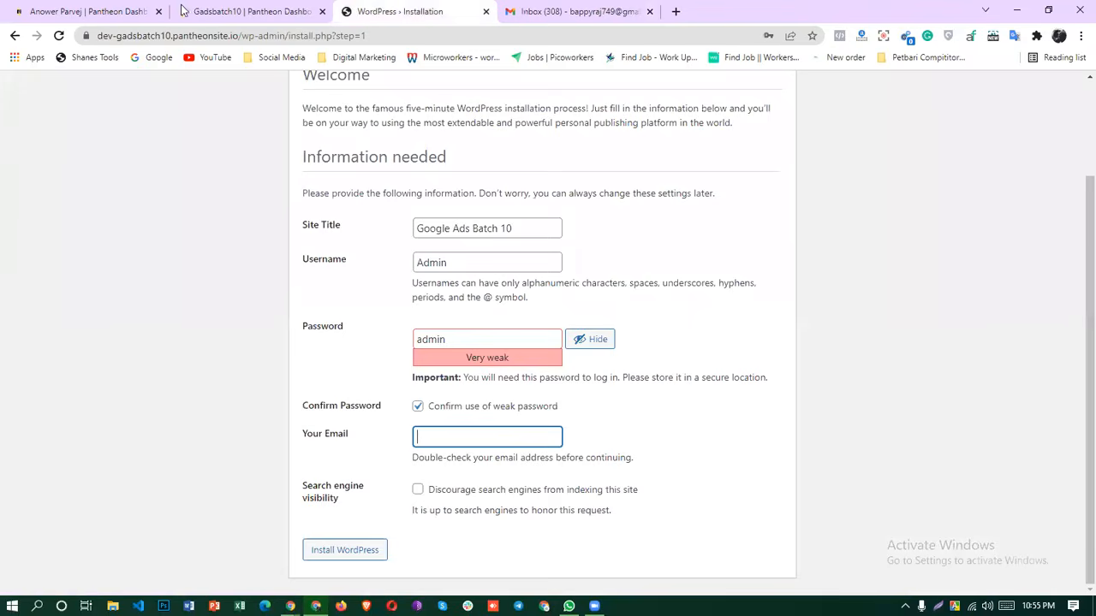
Paste the account e-mail into Your Email and tick 'Discourage search engines'.
right_click(443, 438)
left_click(488, 304)
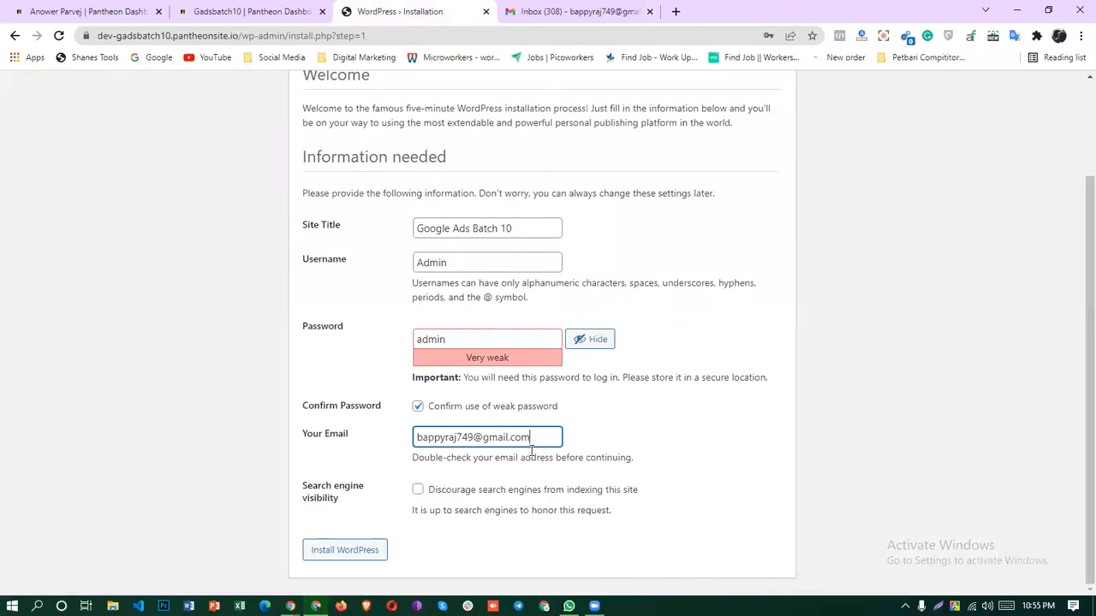
left_click(419, 491)
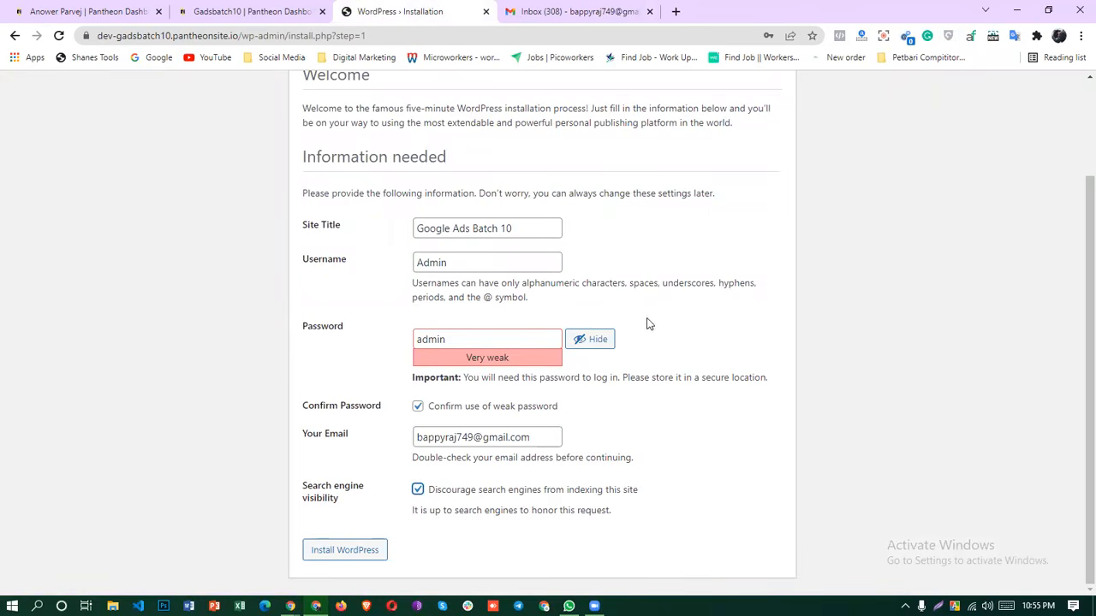
scroll(654, 290, "down", 5, "ctrl")
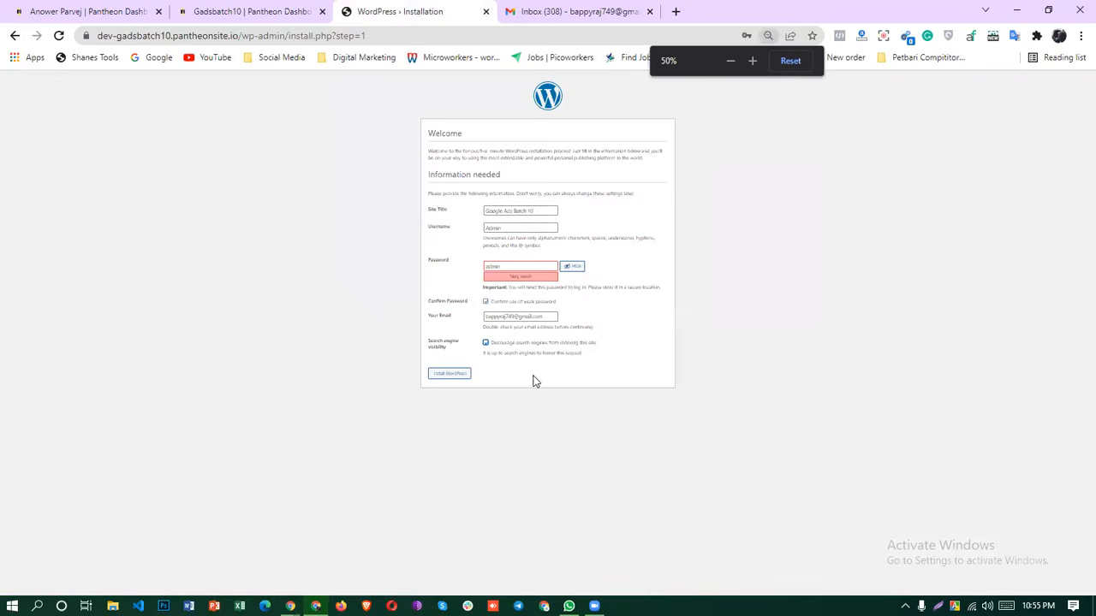
scroll(579, 365, "up", 2, "ctrl")
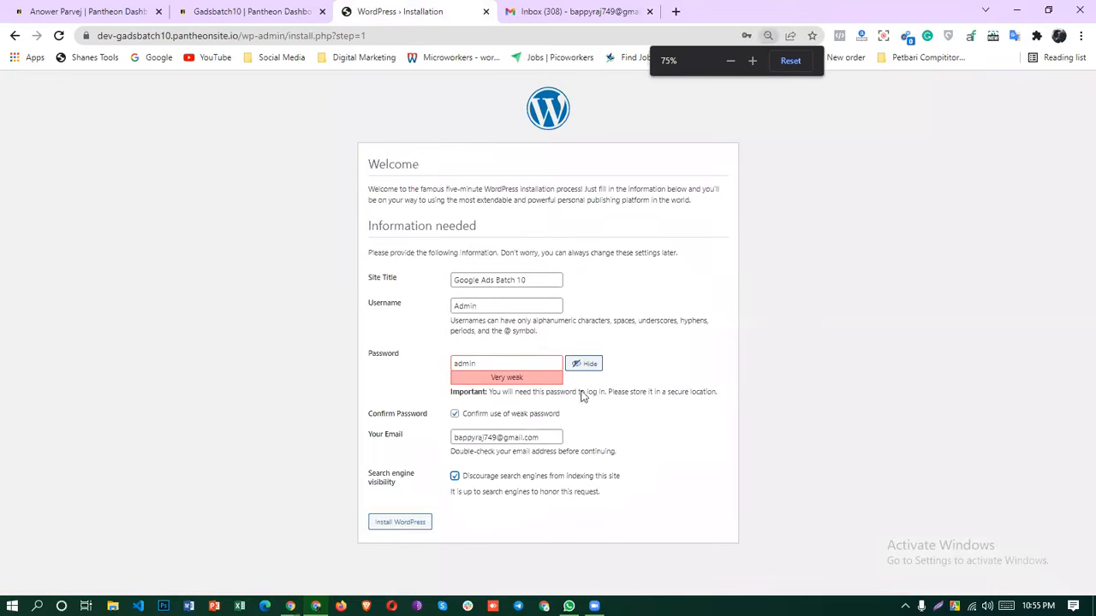
Install WordPress, dismiss Chrome's password prompts, and go to the login page.
left_click(406, 522)
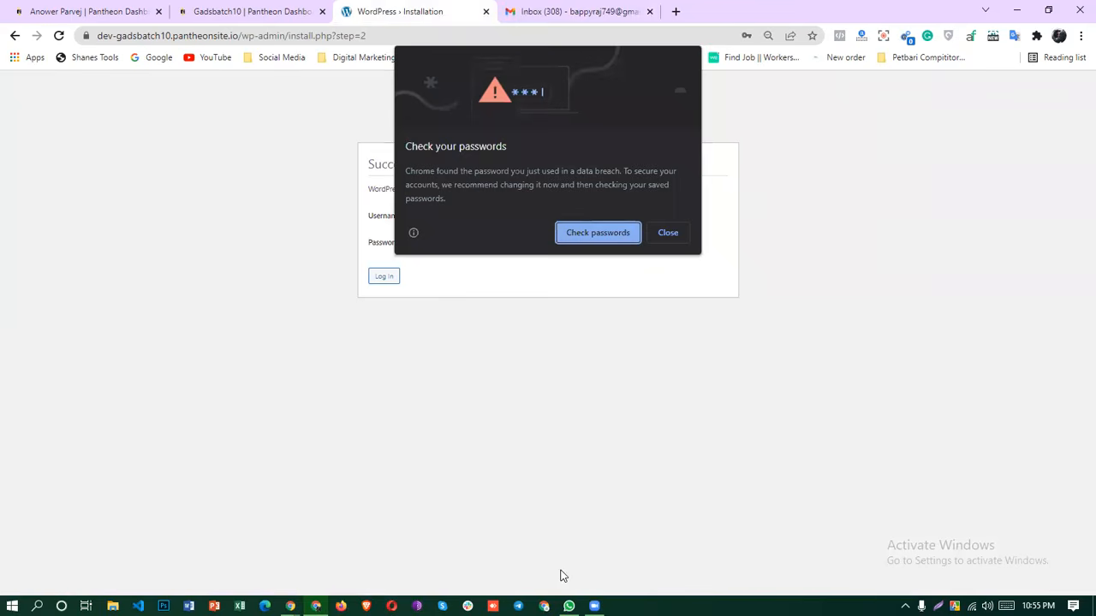
left_click(655, 232)
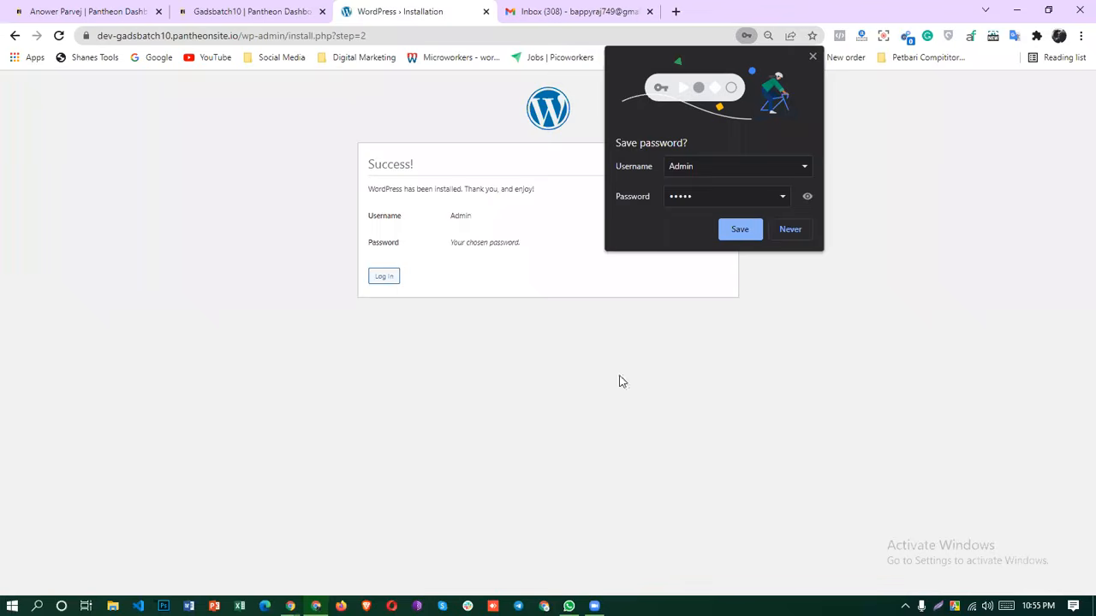
left_click(788, 231)
left_click(383, 279)
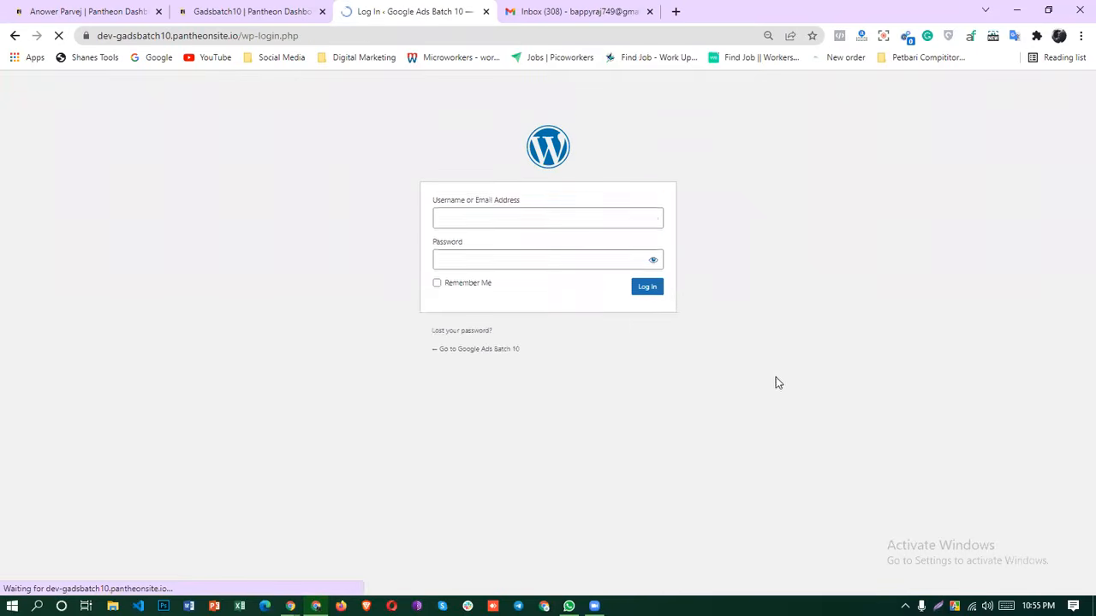
Log in to Google Ads Batch 10 as Admin with the site password.
left_click(477, 246)
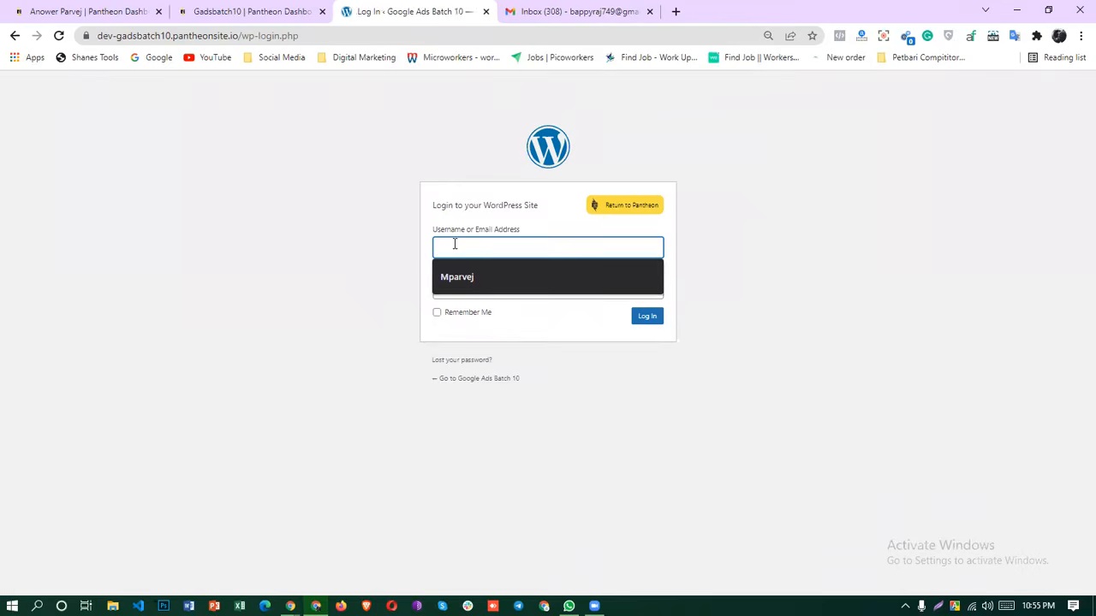
type("Admin")
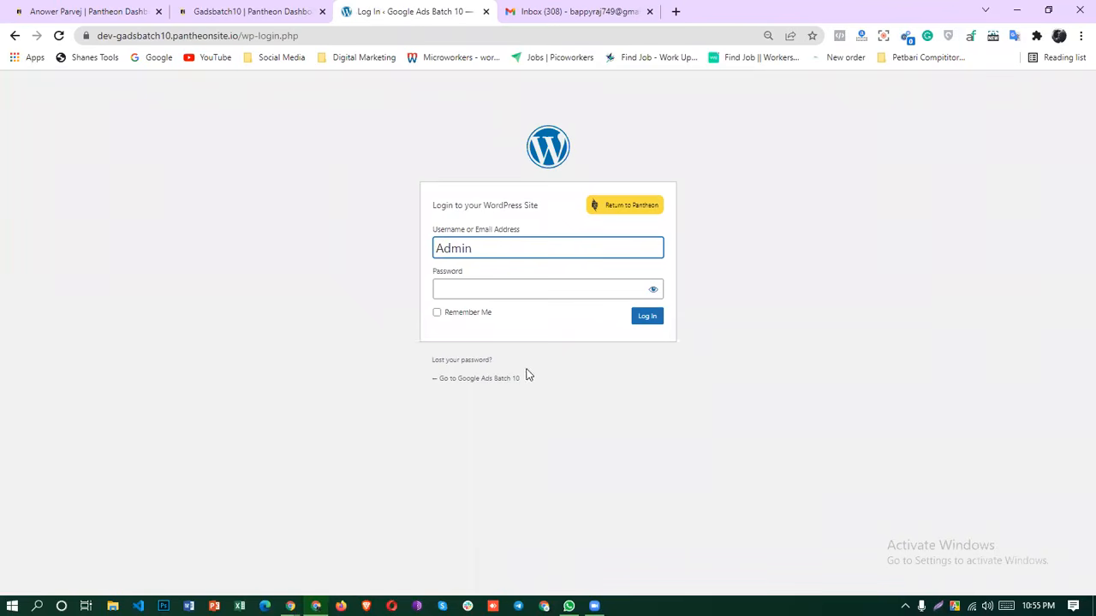
left_click(485, 290)
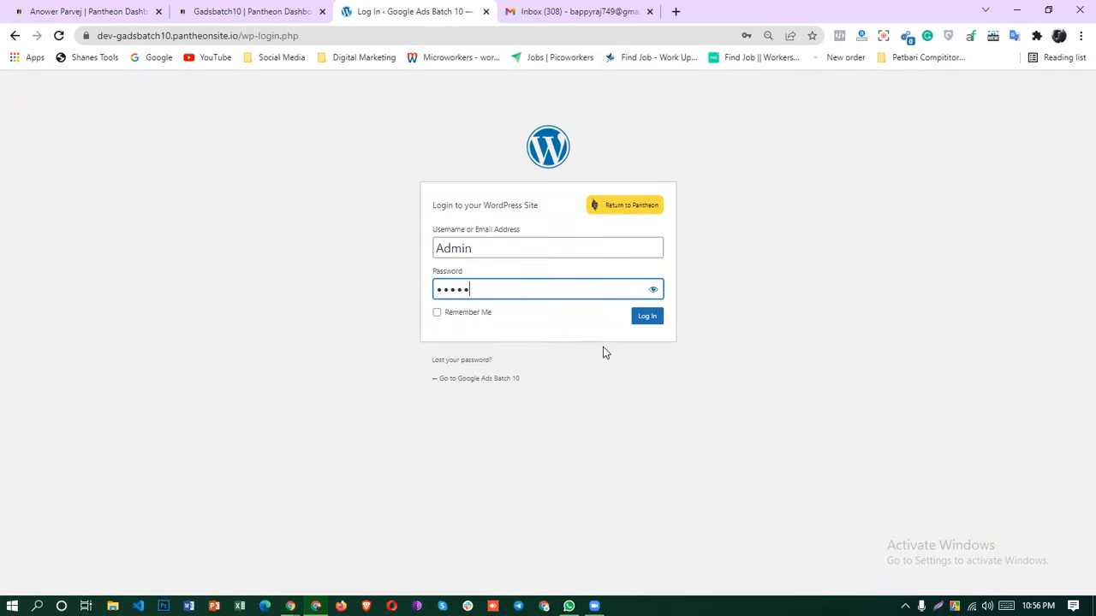
left_click(640, 322)
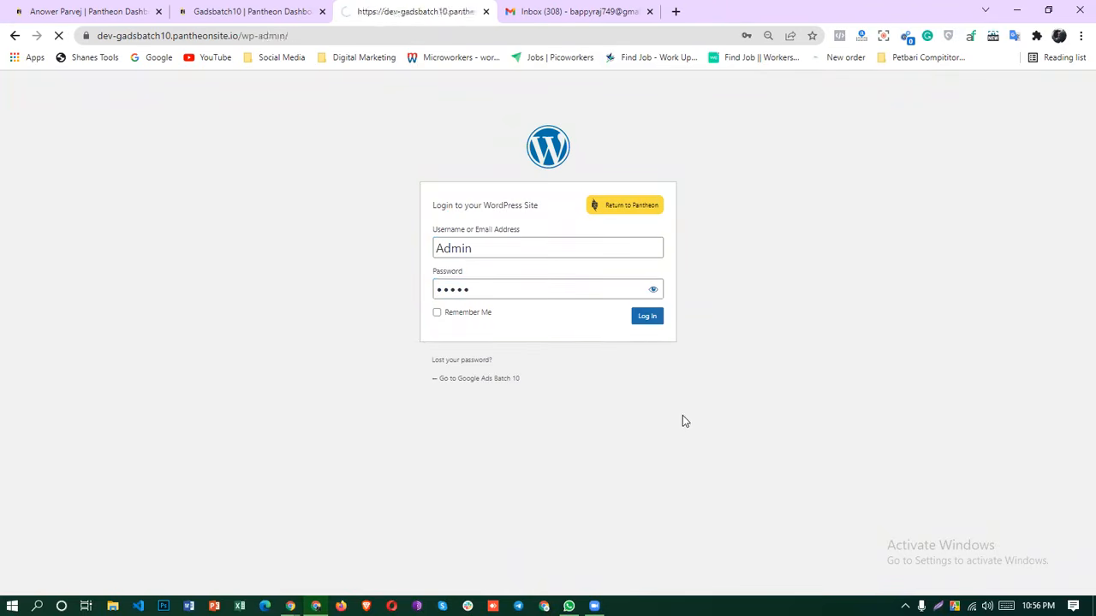
scroll(709, 487, "down", 3)
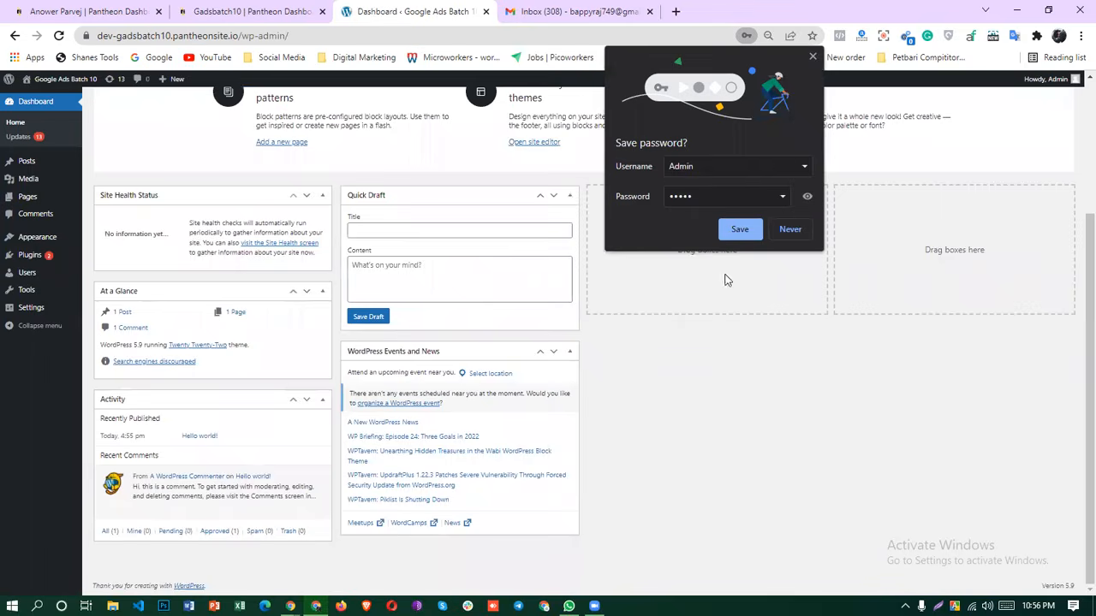
left_click(787, 230)
scroll(726, 396, "up", 3)
scroll(724, 416, "down", 3)
scroll(724, 420, "up", 3)
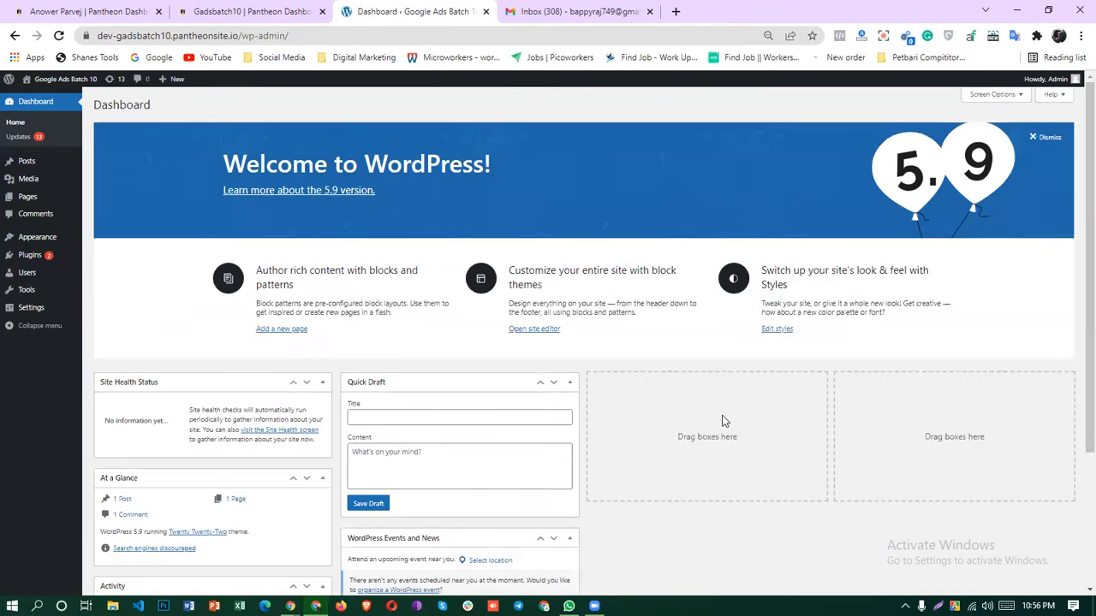
scroll(722, 421, "down", 3)
scroll(698, 426, "up", 3)
left_click(575, 12)
left_click(394, 143)
key("ctrl+shift+Tab")
scroll(377, 317, "down", 3)
scroll(796, 454, "up", 3)
scroll(771, 438, "down", 3)
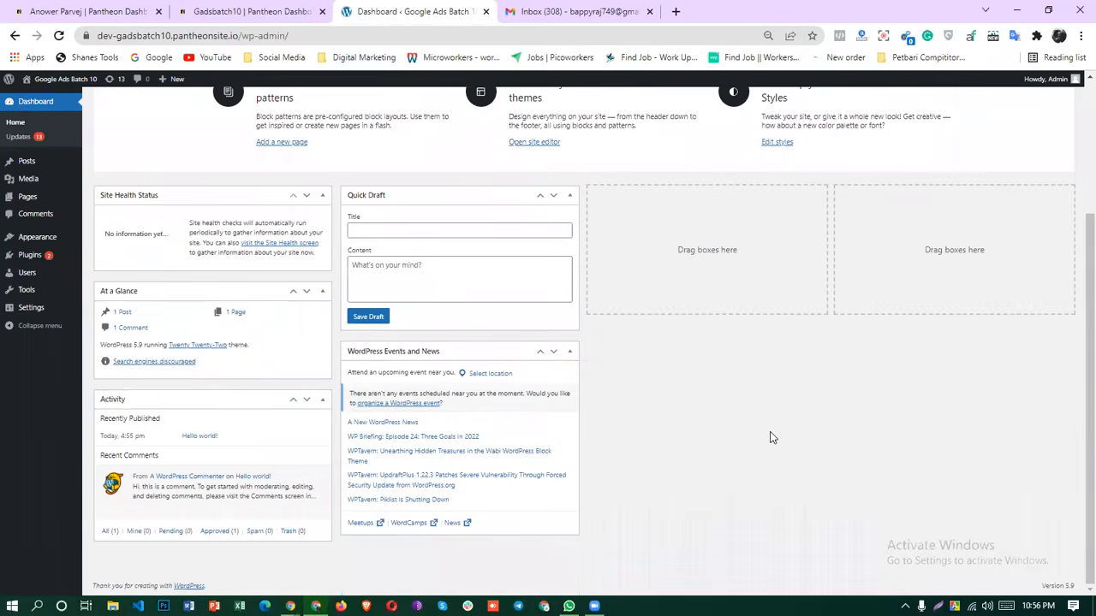
scroll(771, 438, "up", 3)
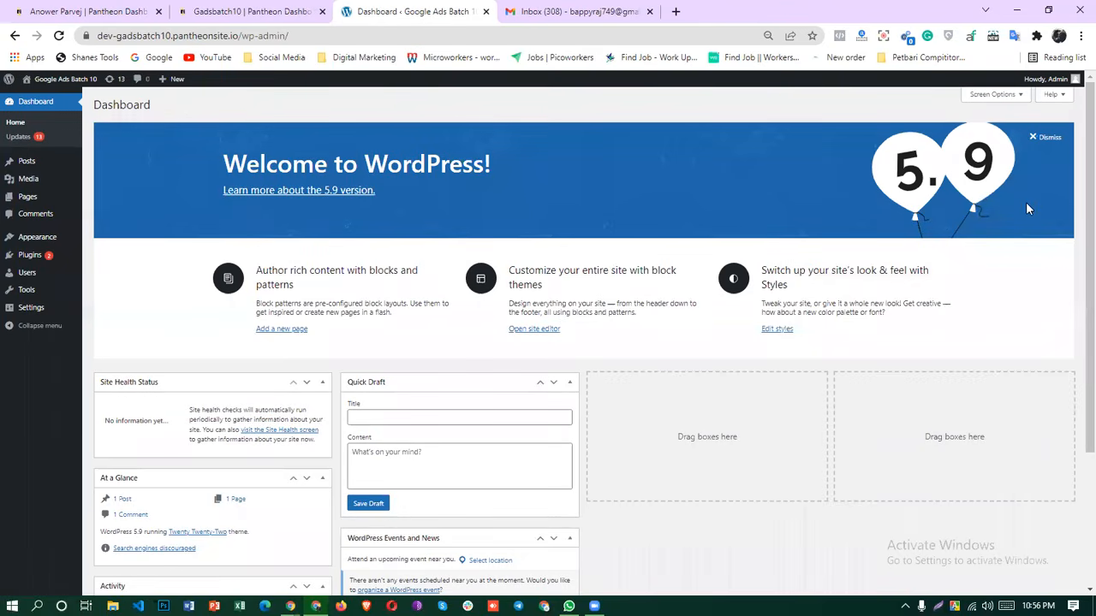
Reset Chrome's page zoom to 100% after trying 67%, 75%, 80% and 90%.
left_click(1081, 35)
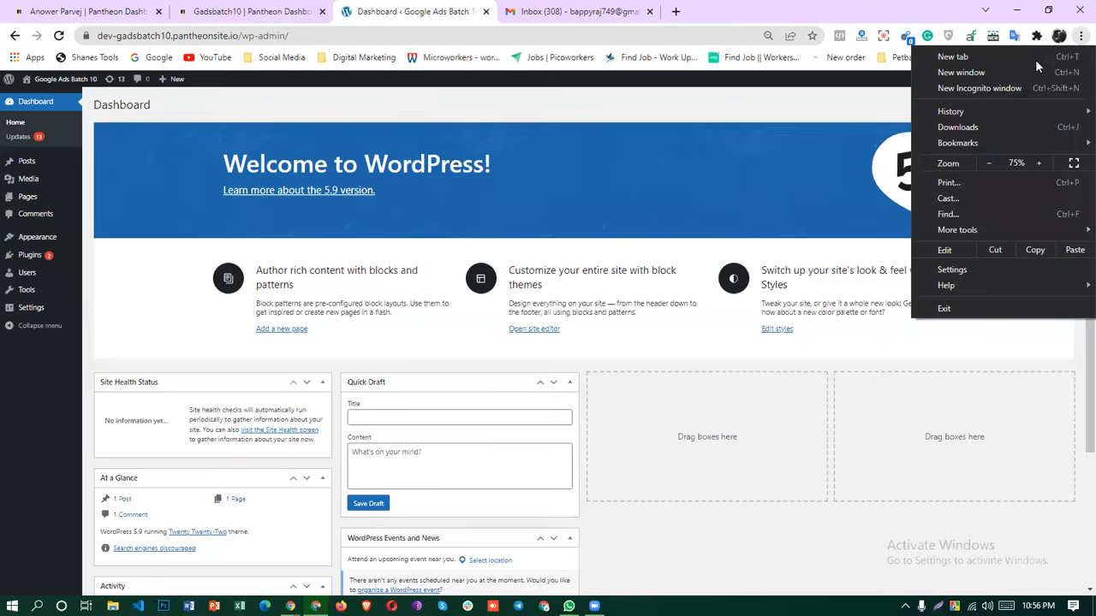
left_click(989, 163)
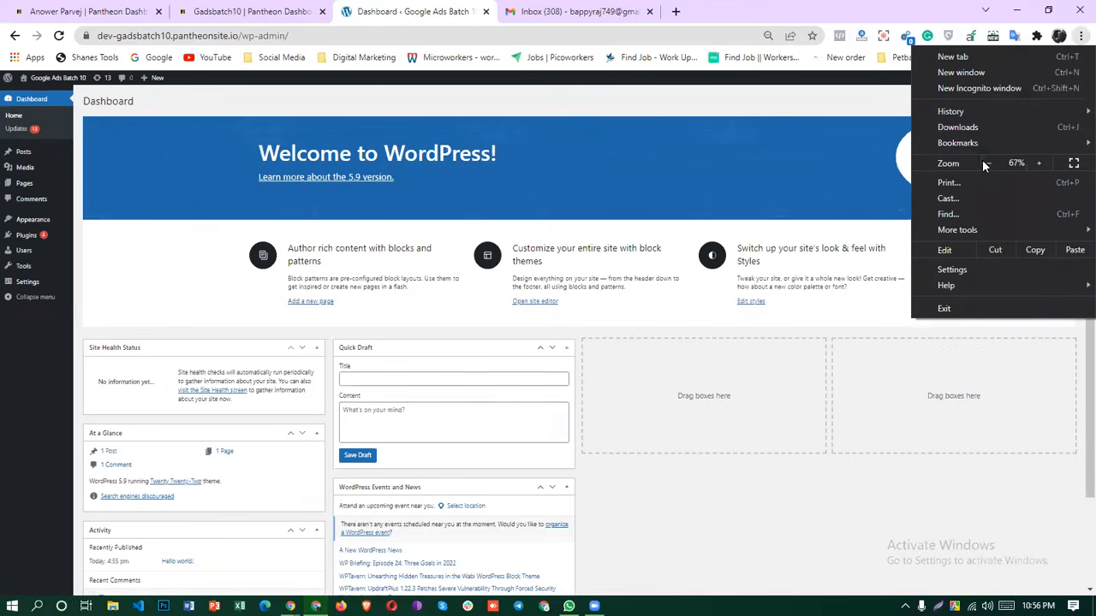
left_click(1037, 163)
left_click(1037, 163)
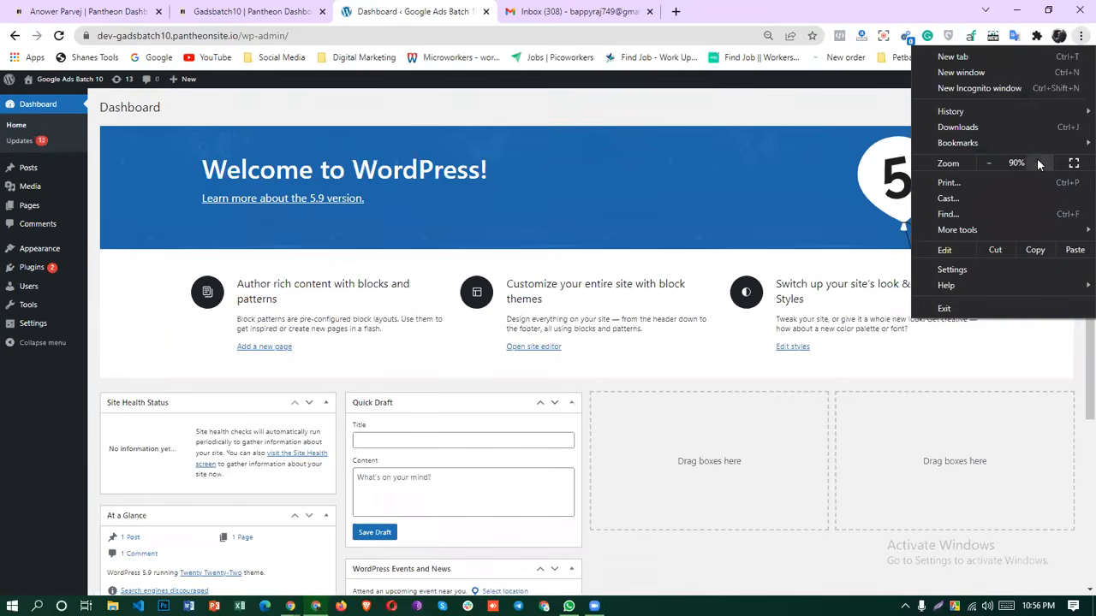
left_click(1039, 162)
left_click(1039, 163)
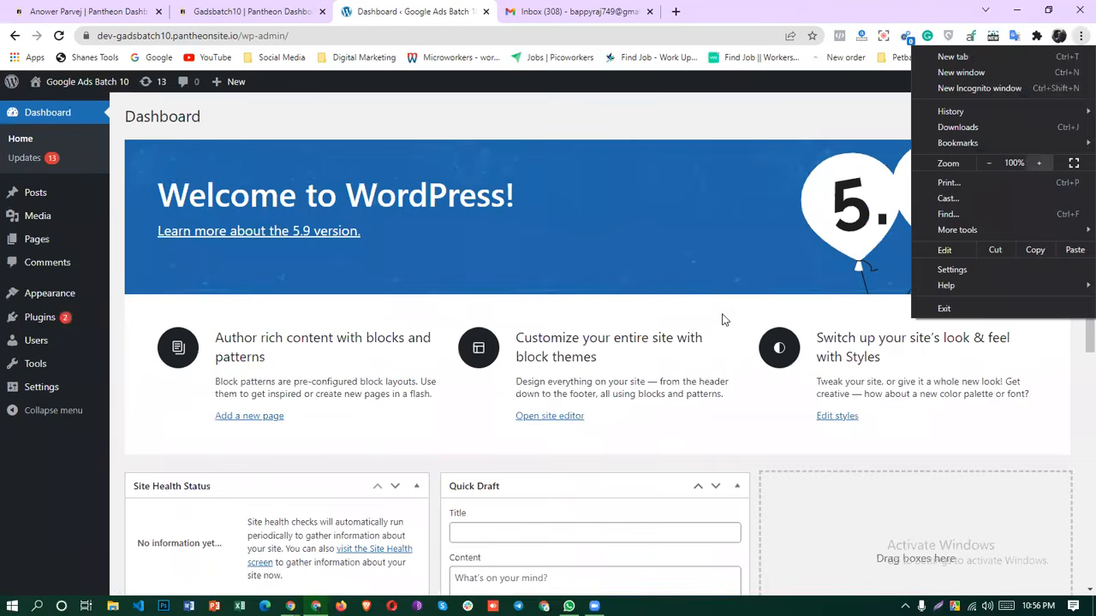
left_click(137, 274)
scroll(367, 304, "down", 5)
scroll(49, 370, "up", 5)
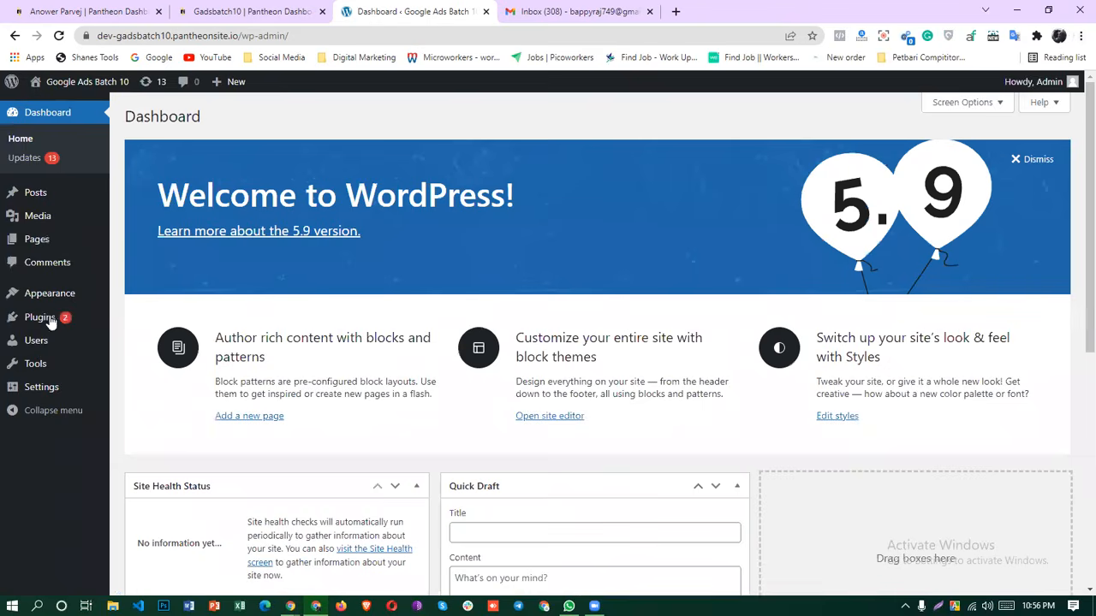
Delete the Akismet and Hello Dolly plugins, then go to Add New plugins.
left_click(36, 340)
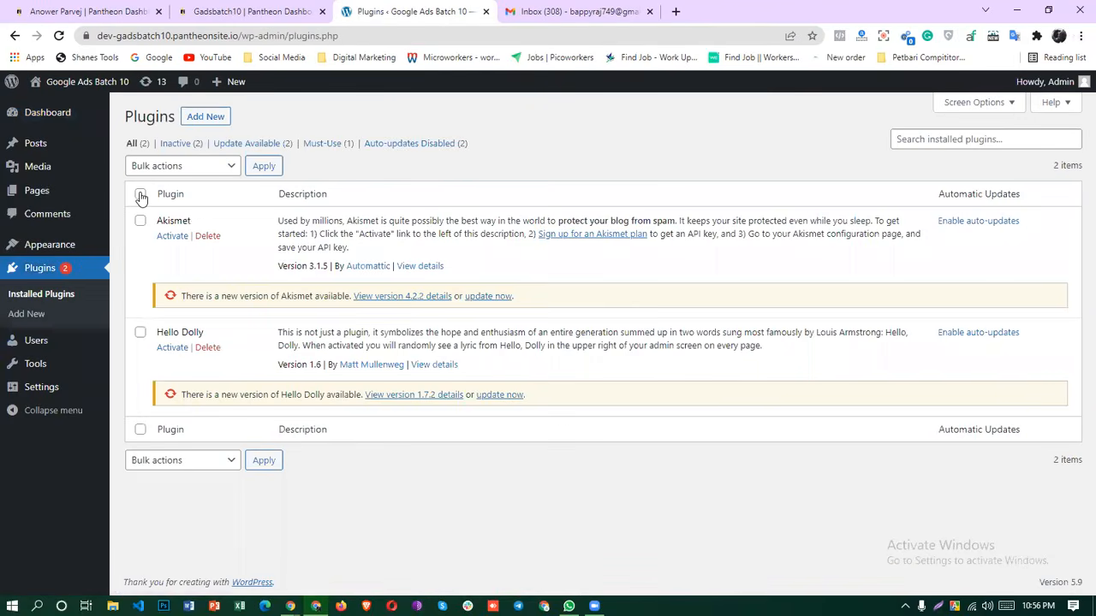
left_click(139, 194)
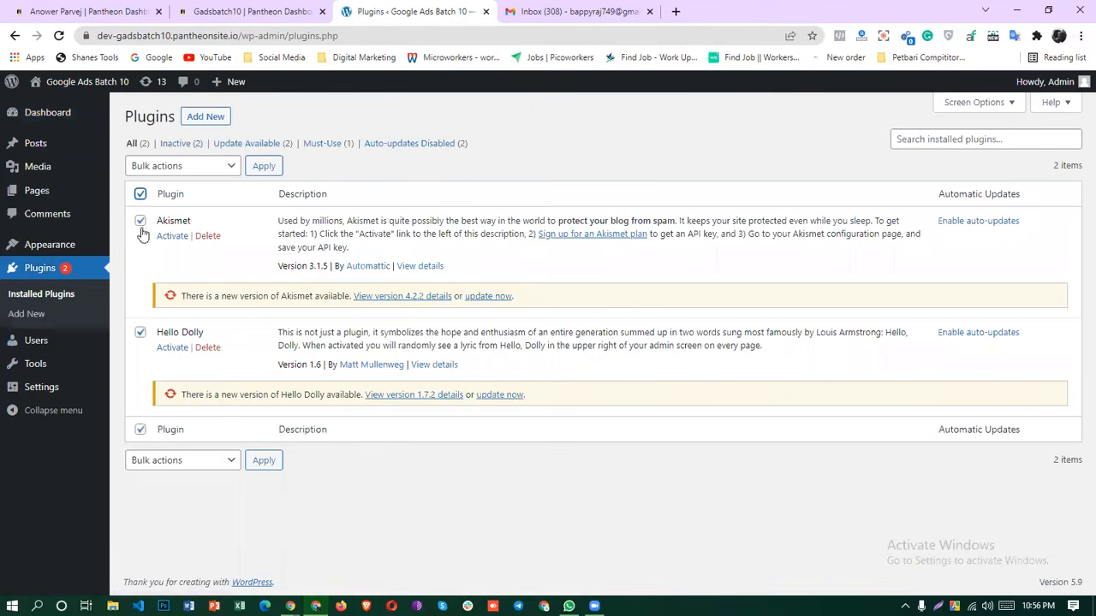
left_click(208, 236)
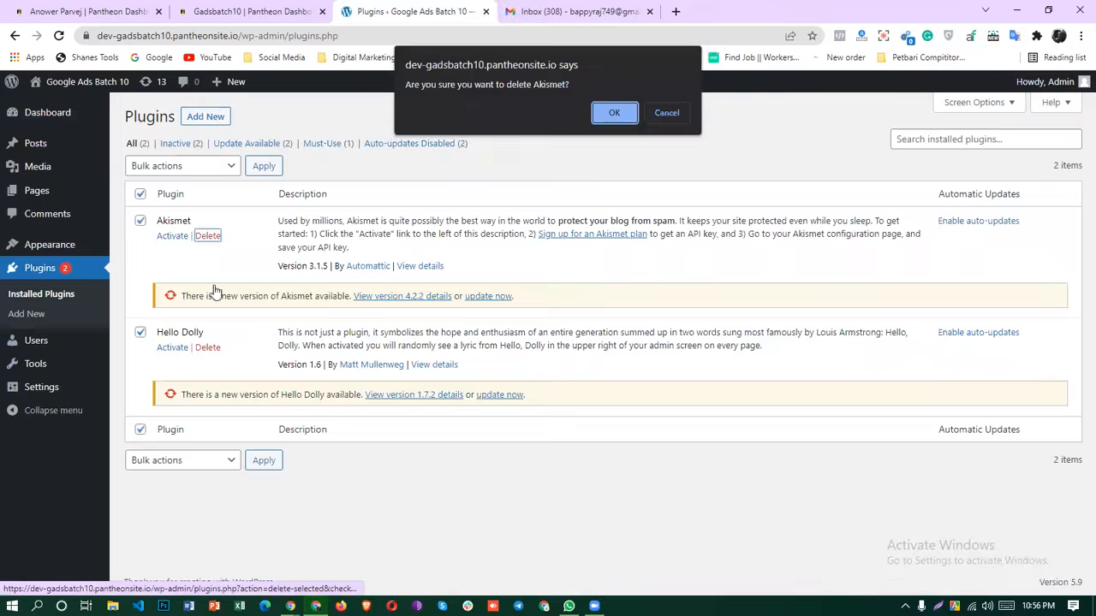
key("Return")
left_click(207, 263)
left_click(610, 113)
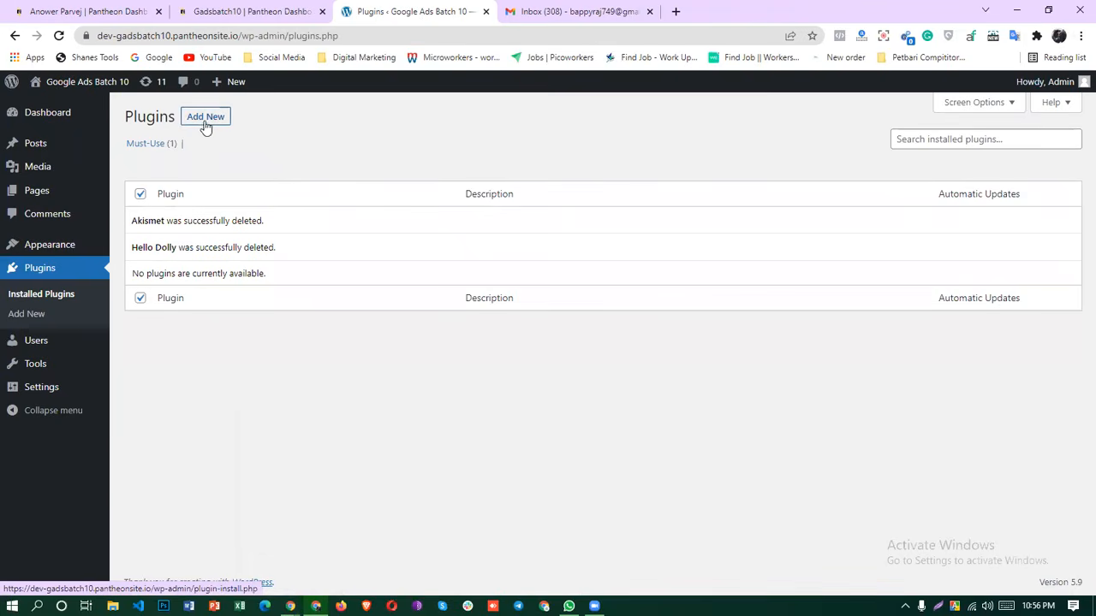
left_click(205, 125)
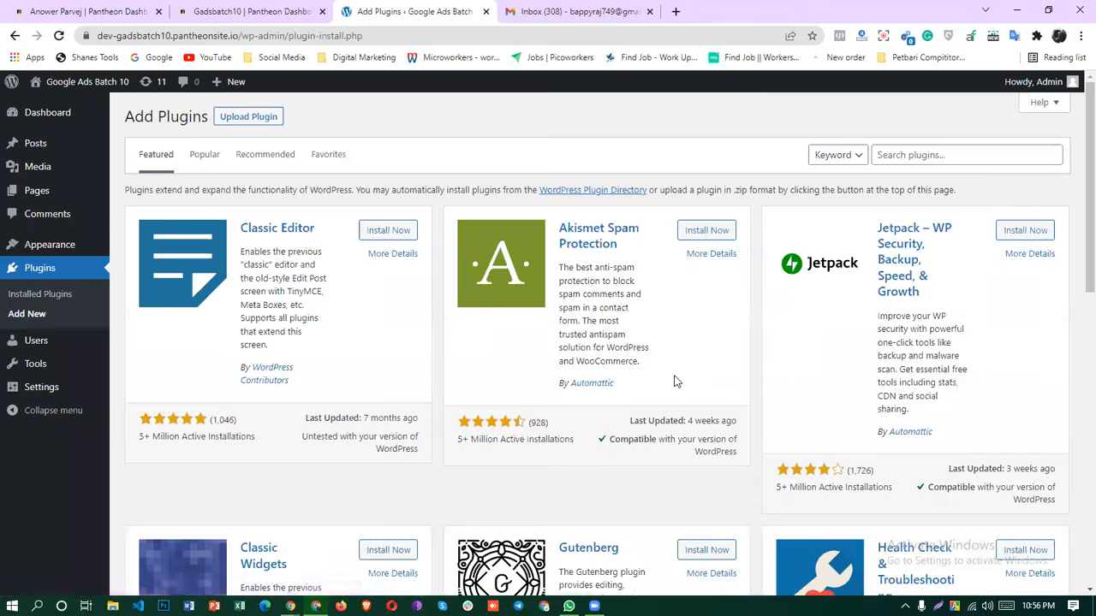
Search plugins for 'starter', then install and activate Starter Templates.
left_click(918, 155)
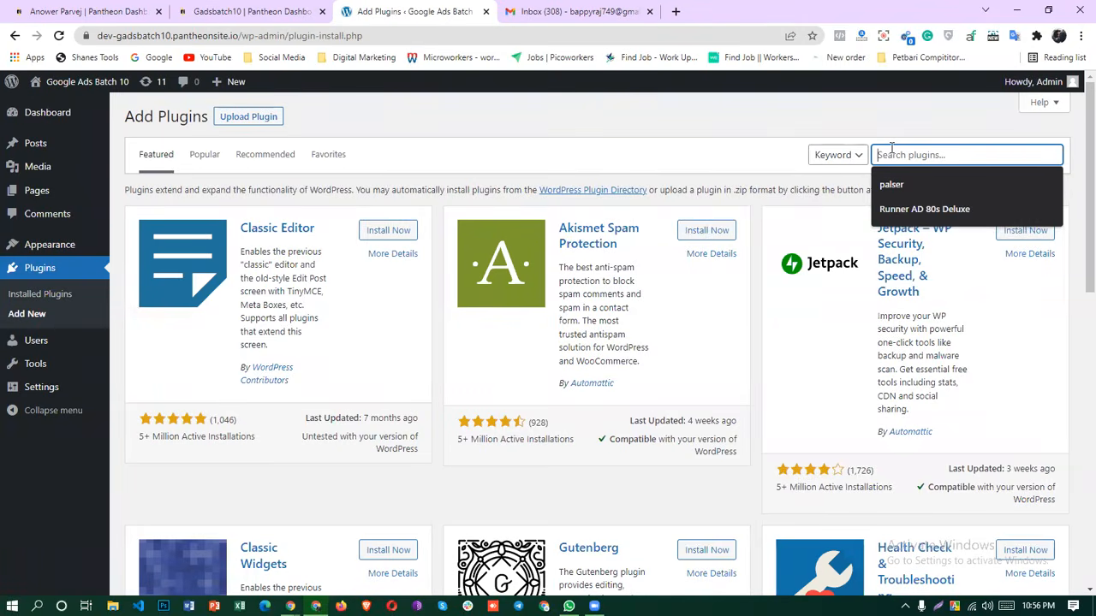
type("sa")
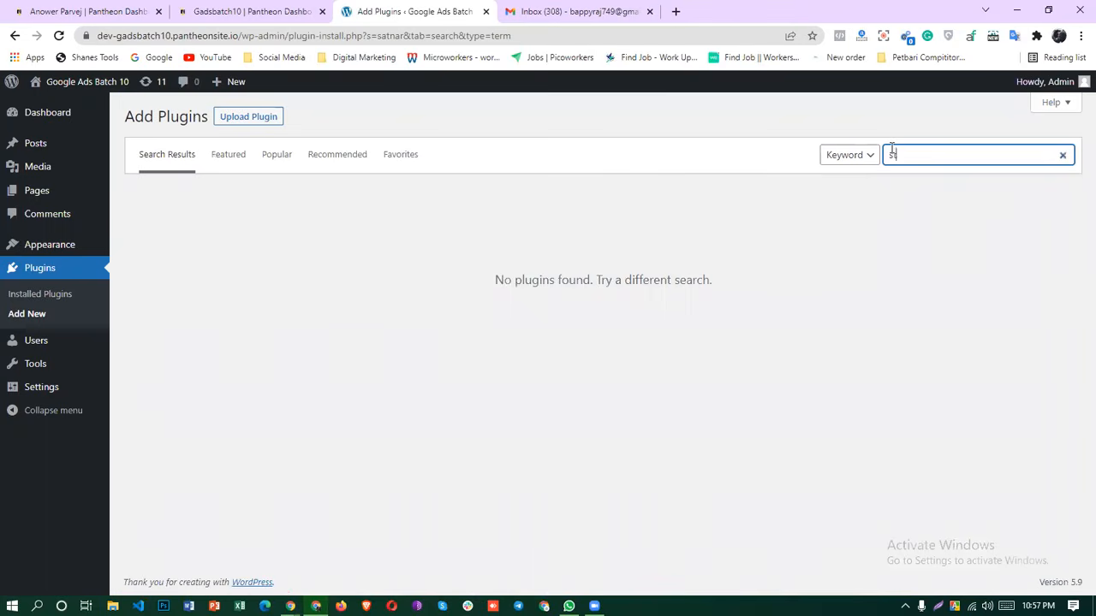
type("r")
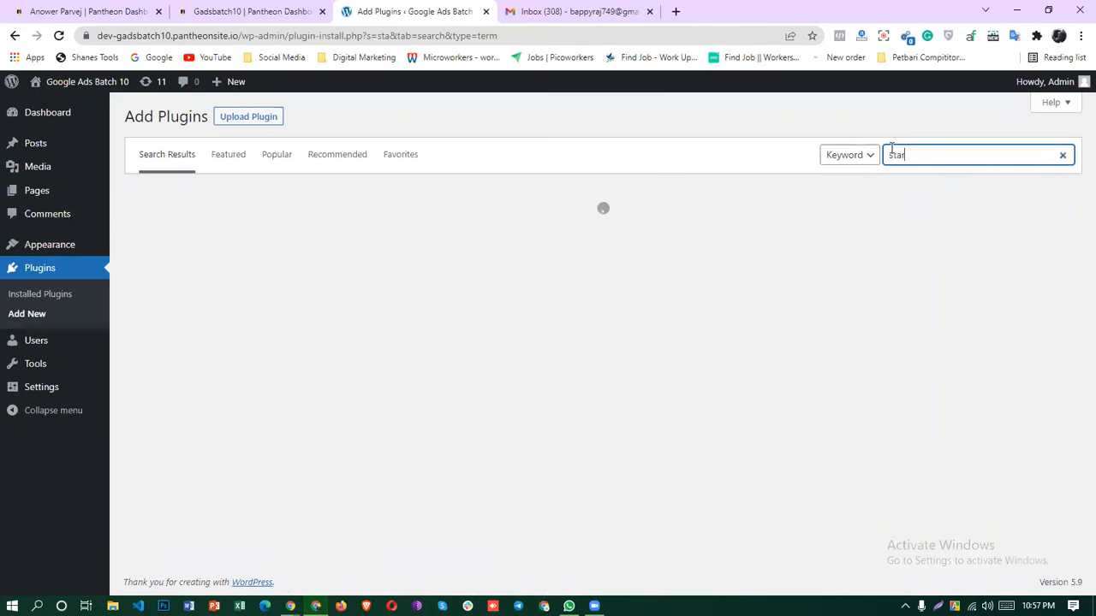
type("ter")
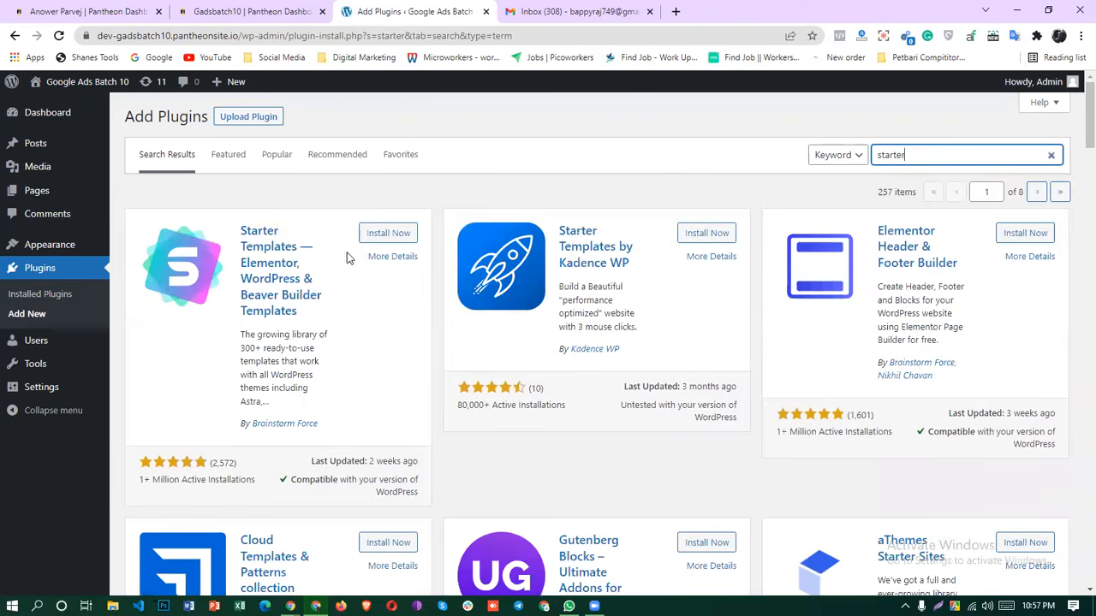
left_click(392, 243)
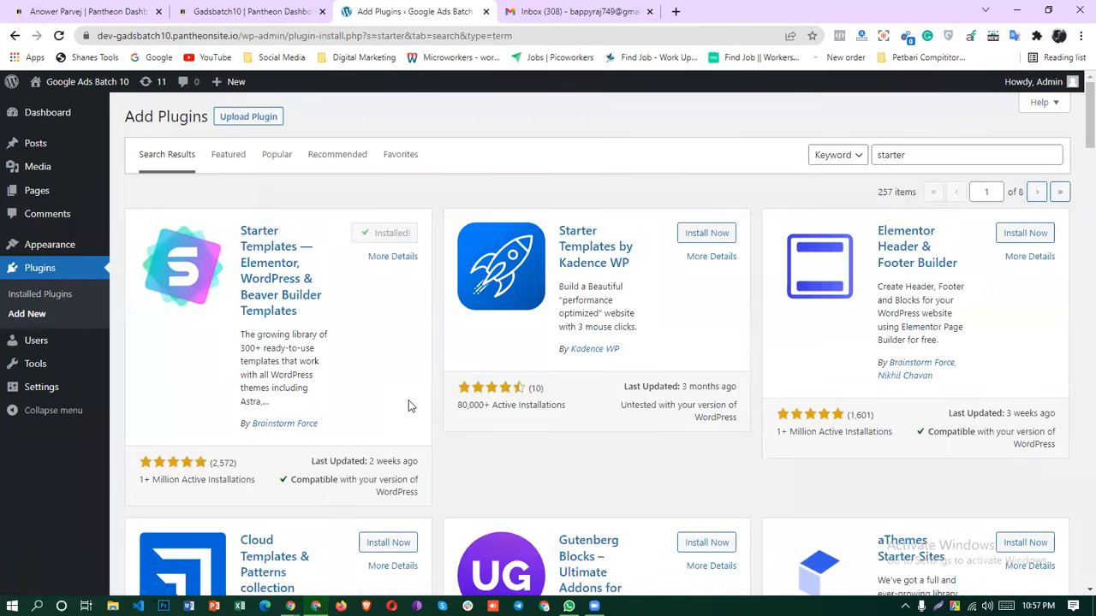
left_click(402, 238)
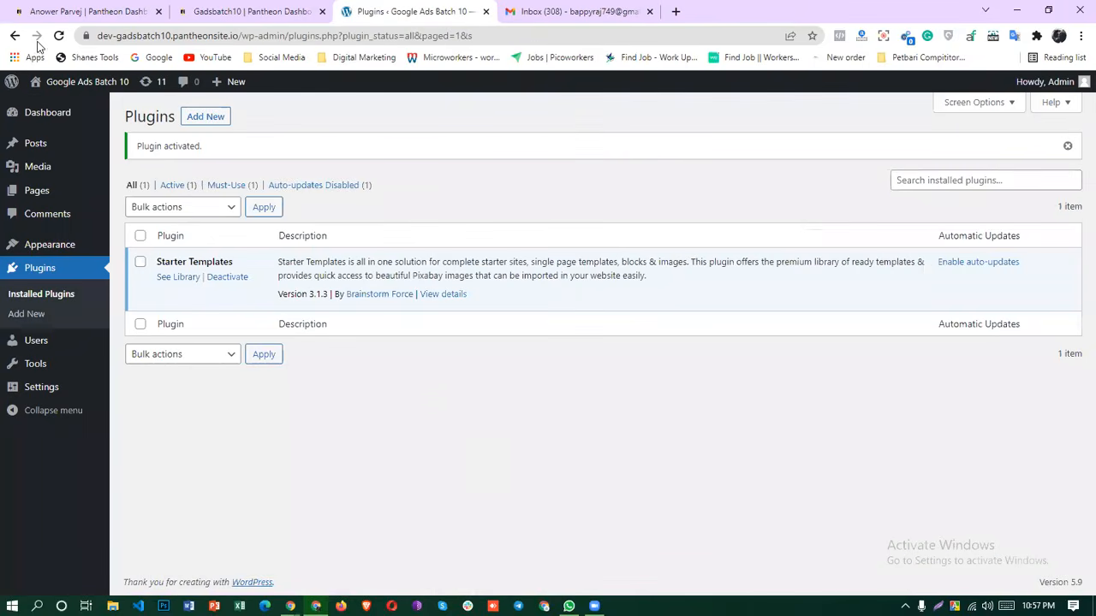
Open Visit Site in a new tab, review the Hello world front page, and return to Plugins.
mouse_move(47, 115)
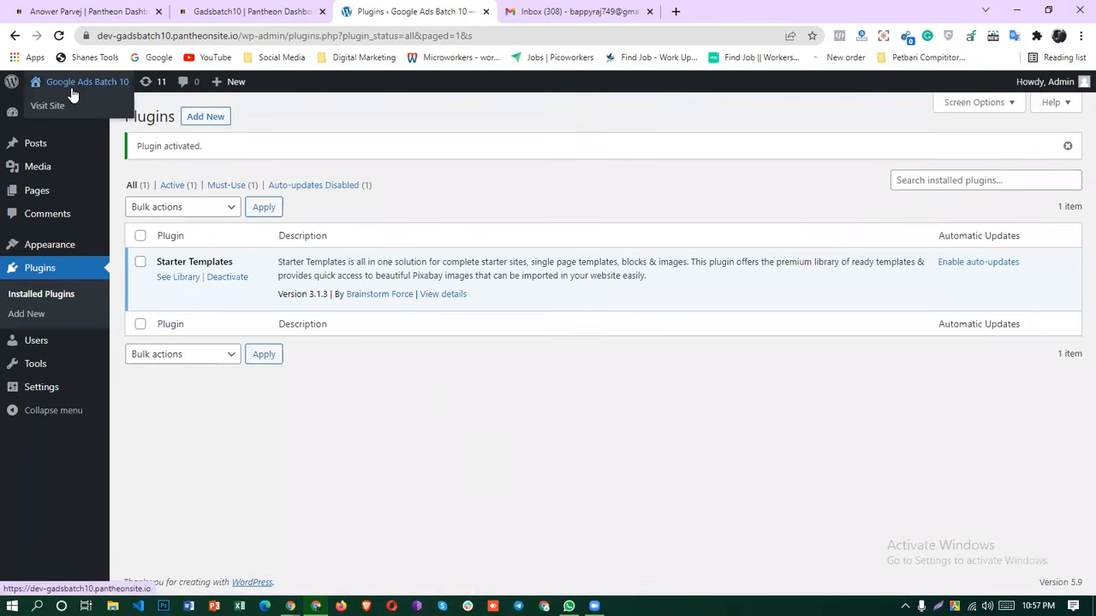
right_click(66, 104)
left_click(108, 116)
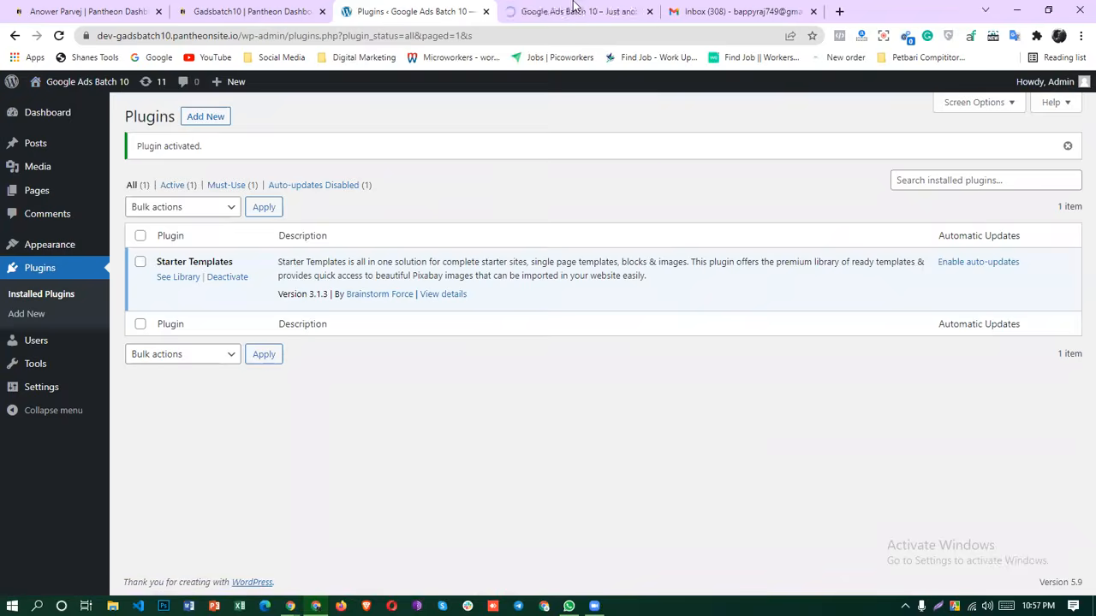
left_click(570, 12)
scroll(961, 376, "down", 3)
scroll(964, 409, "up", 3)
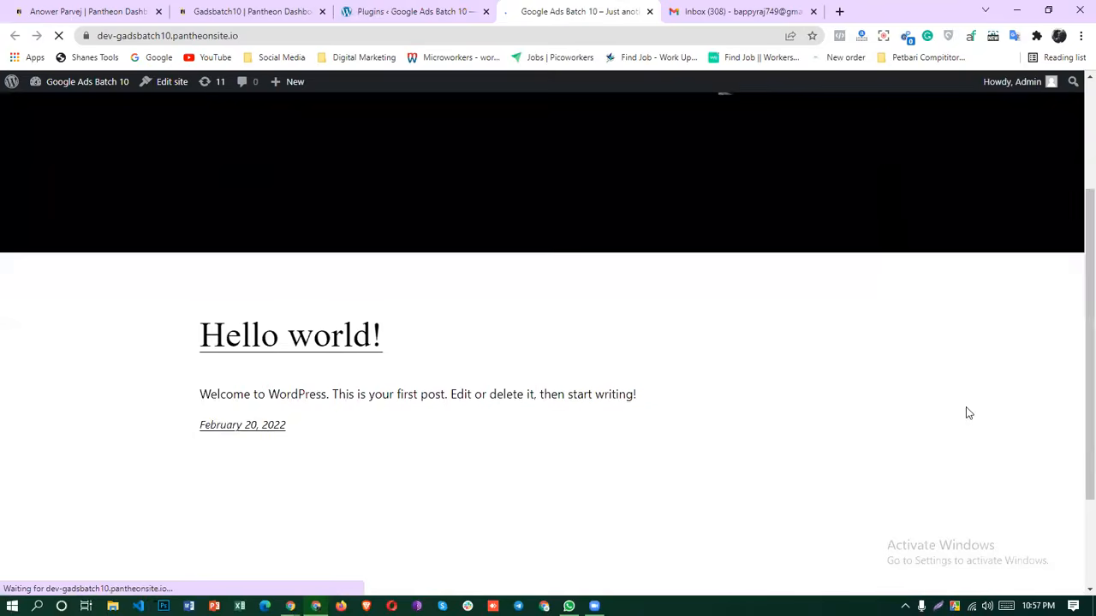
scroll(951, 398, "down", 3)
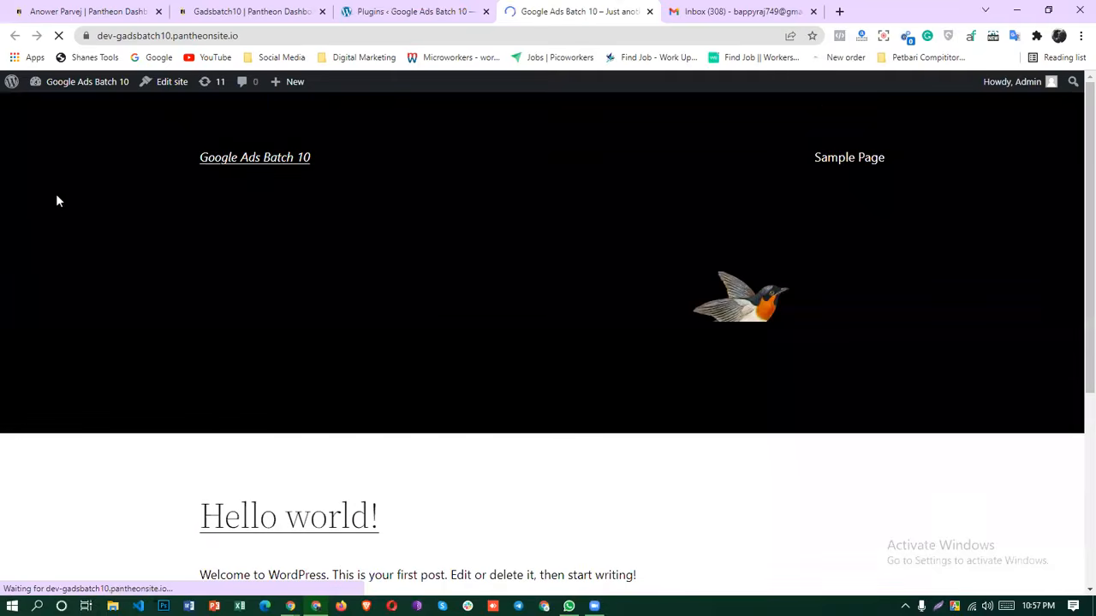
scroll(441, 394, "down", 2)
scroll(682, 385, "down", 2)
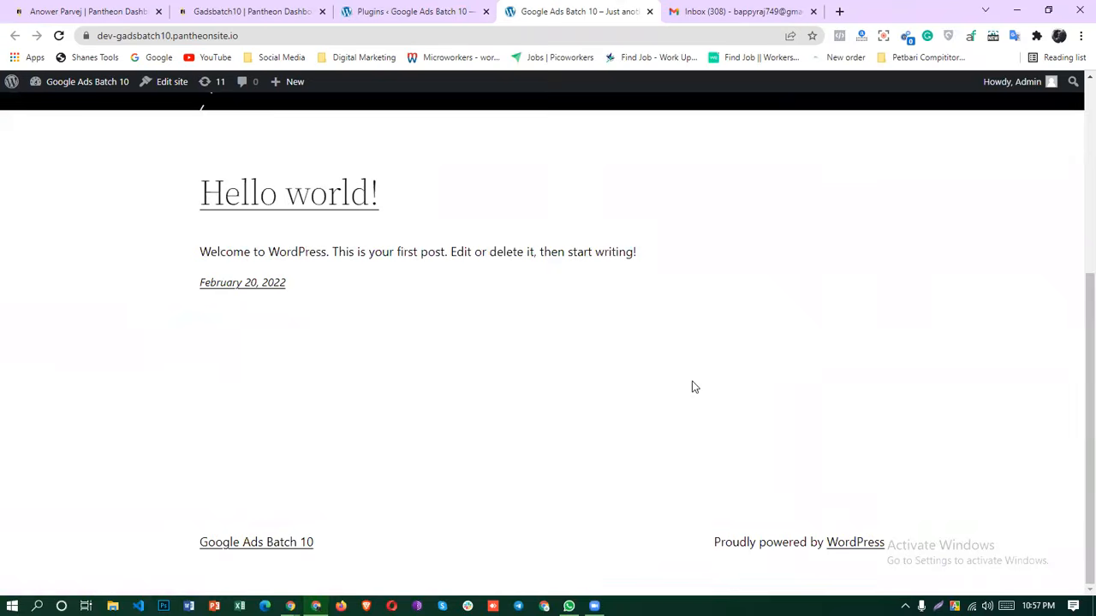
scroll(692, 385, "up", 3)
scroll(696, 383, "down", 3)
scroll(696, 376, "up", 3)
scroll(697, 382, "down", 3)
scroll(702, 386, "up", 3)
scroll(707, 327, "down", 3)
scroll(707, 327, "up", 3)
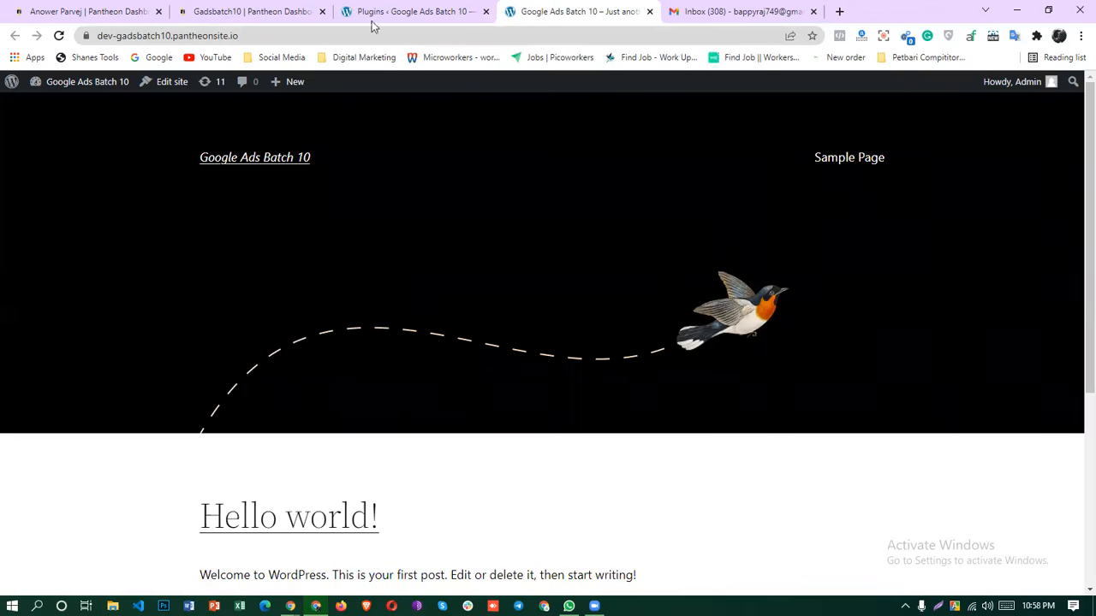
scroll(480, 248, "down", 2)
scroll(514, 275, "up", 2)
left_click(385, 12)
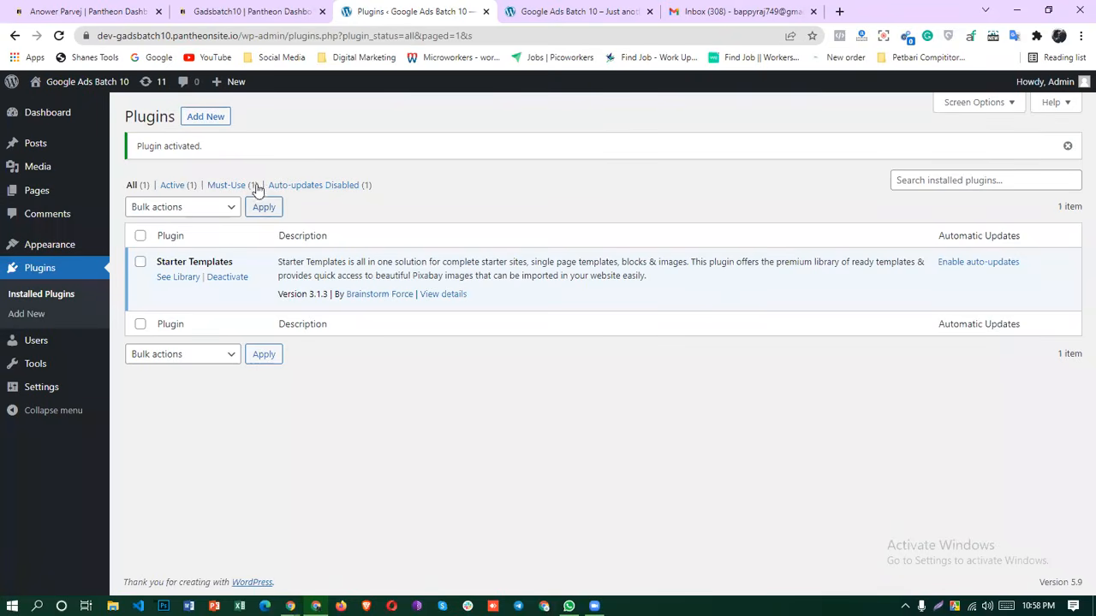
Search for 'Conditional payment', then install and activate Conditional Payments for WooCommerce.
left_click(206, 116)
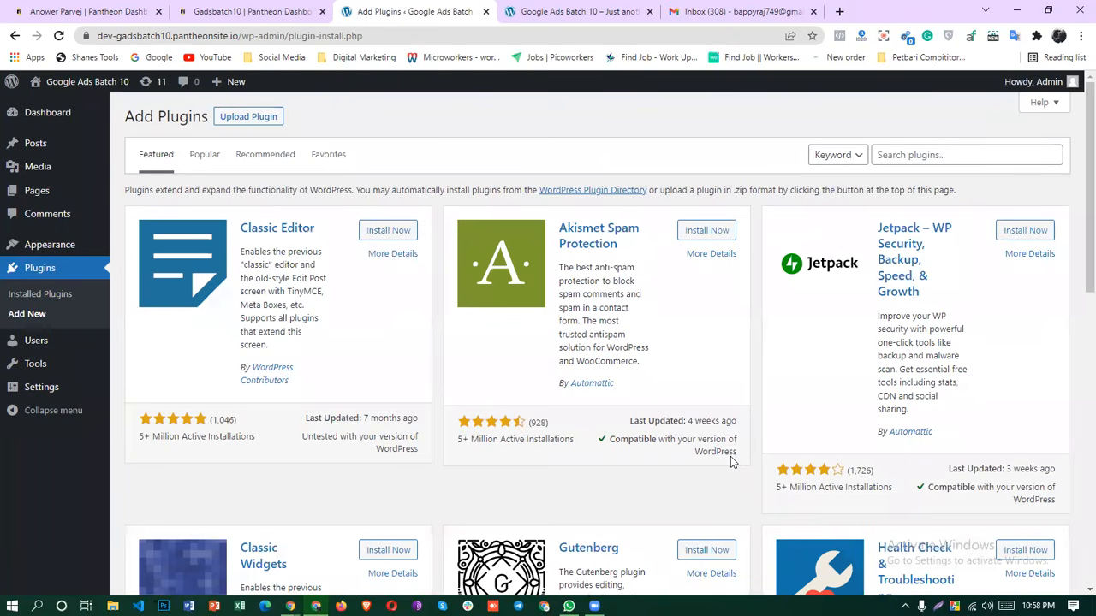
left_click(929, 155)
type("C")
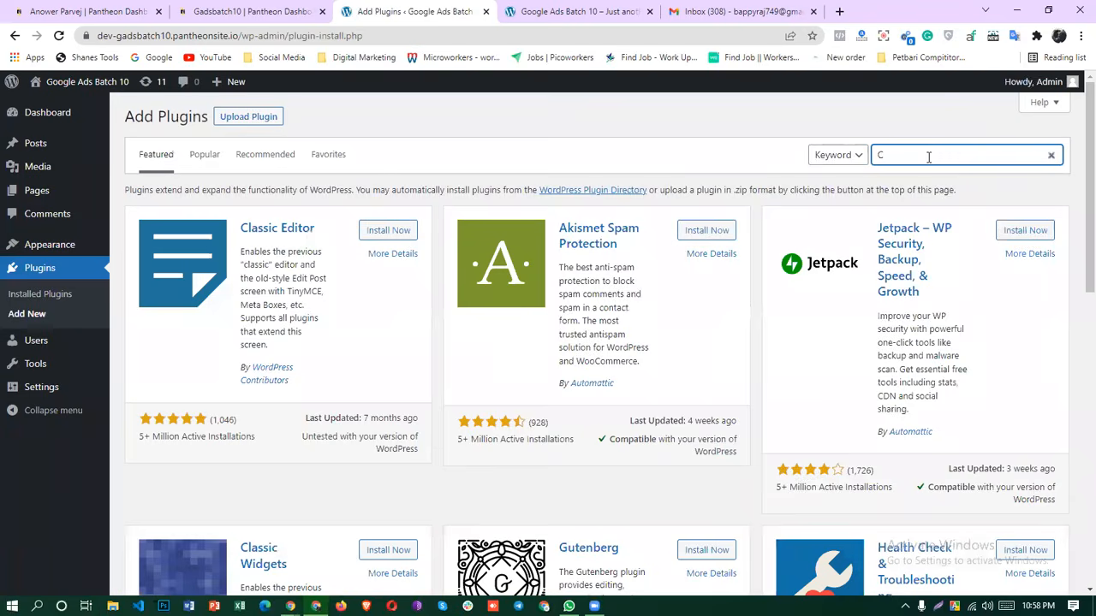
type("o")
type("j")
type("nditional")
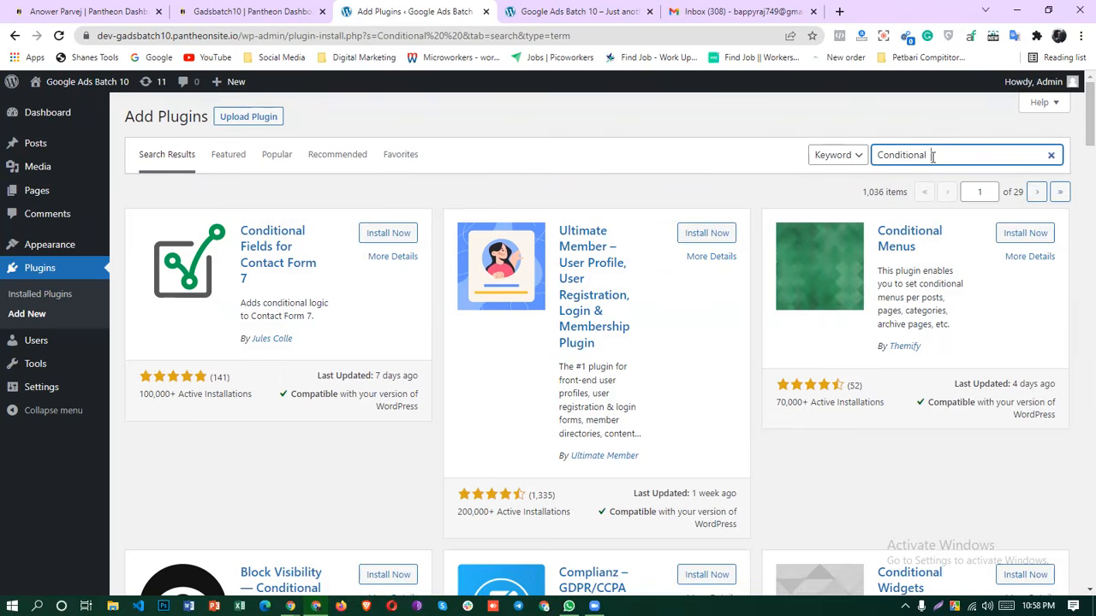
type("payment")
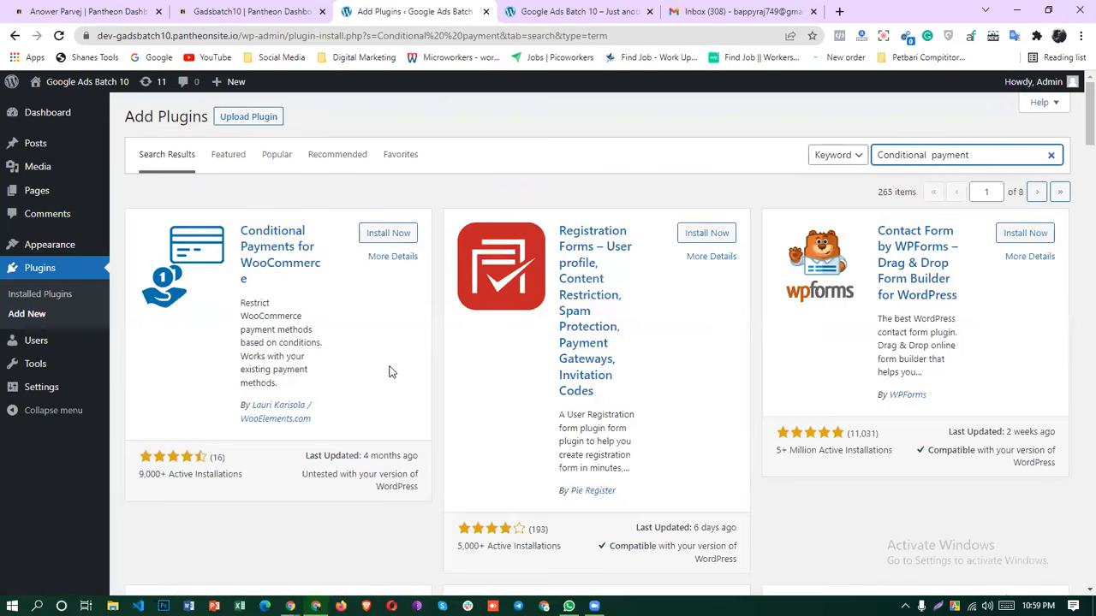
left_click(385, 233)
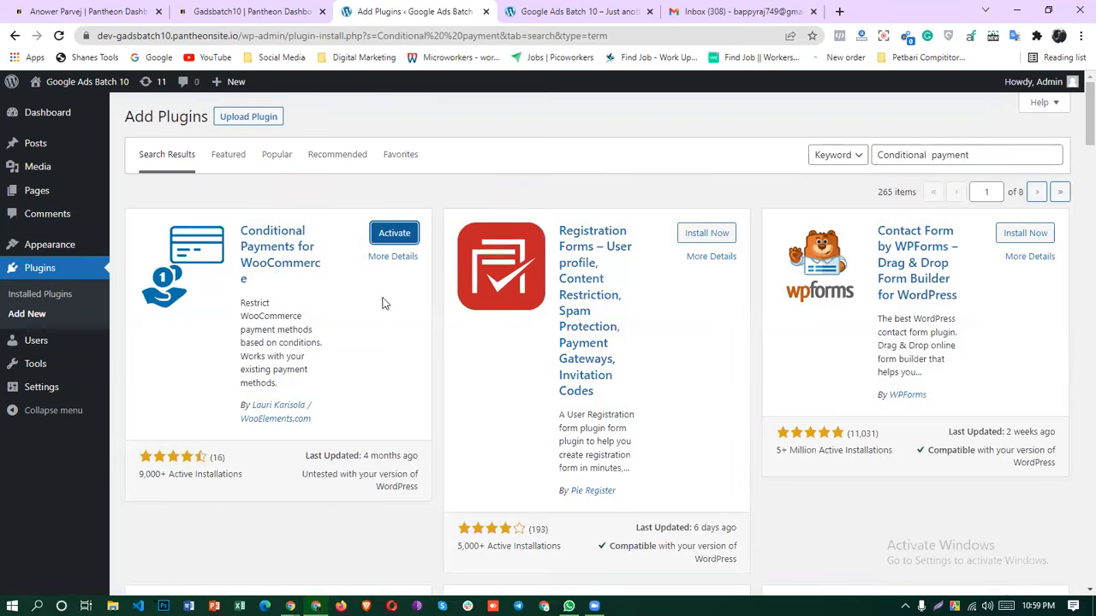
left_click(391, 239)
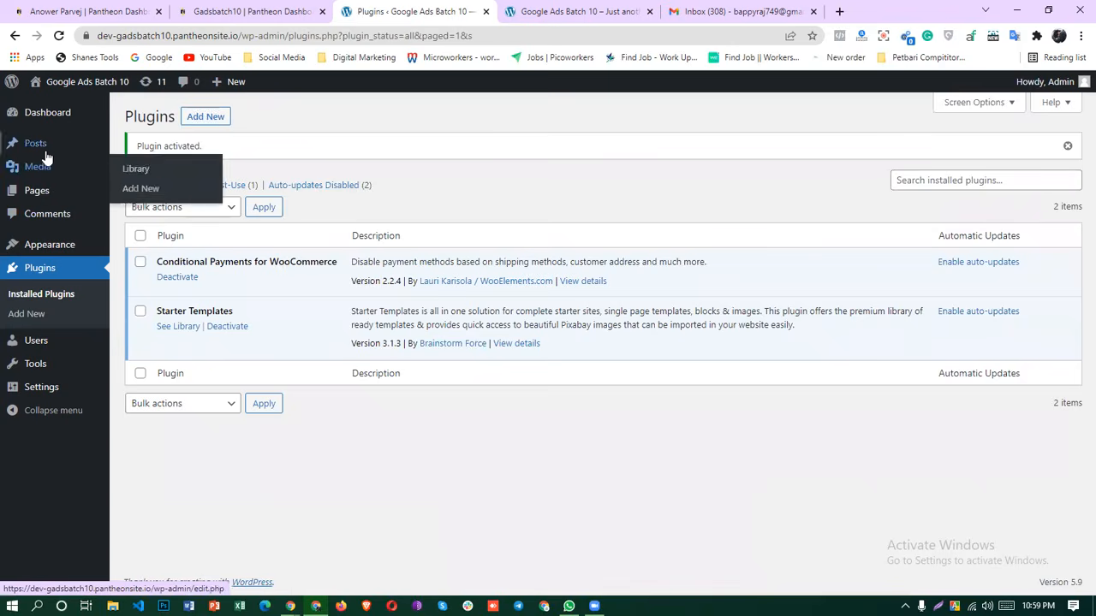
mouse_move(47, 124)
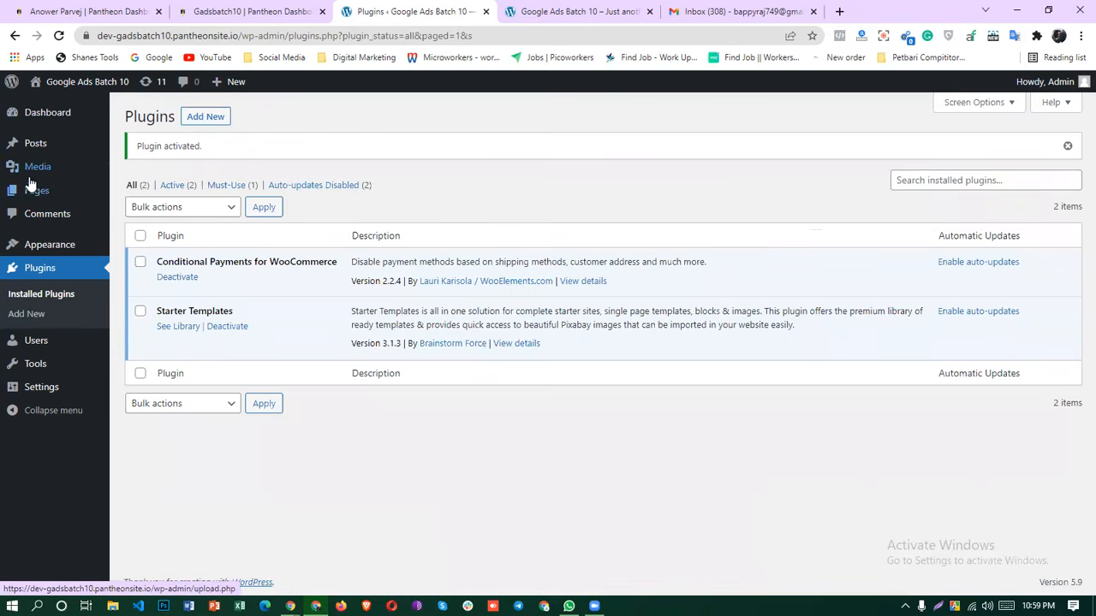
From Appearance > Themes > Add New, install the Astra theme and activate it.
mouse_move(39, 164)
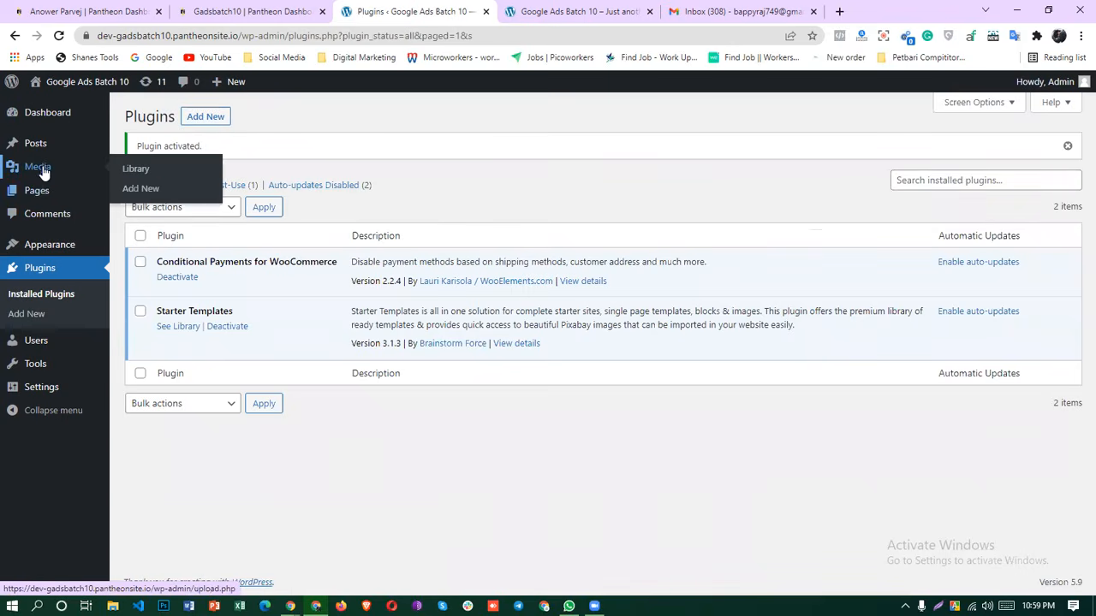
left_click(40, 248)
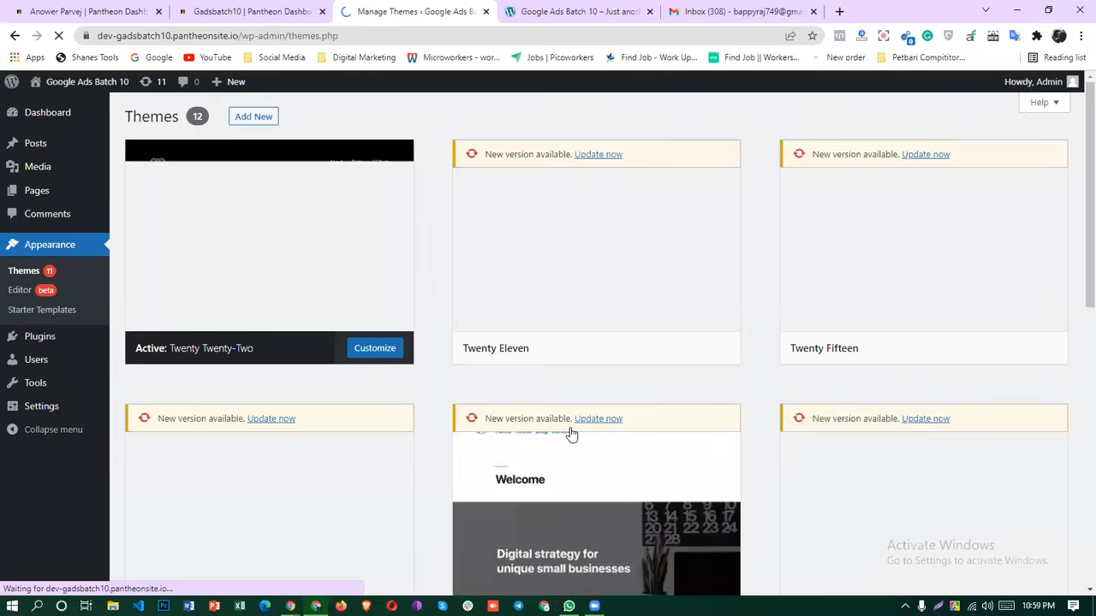
left_click(241, 120)
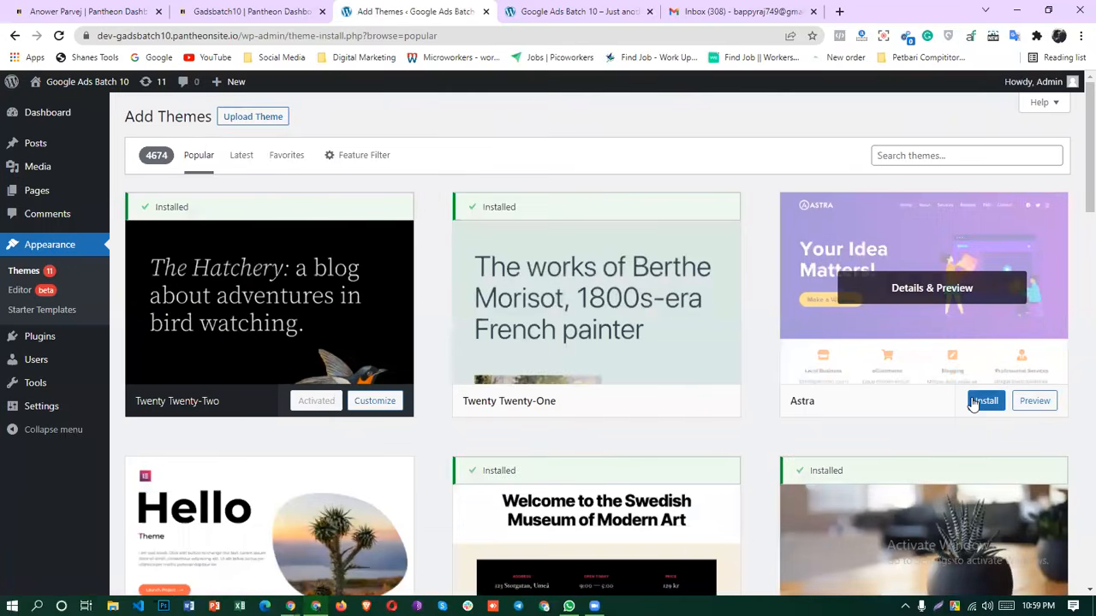
left_click(976, 402)
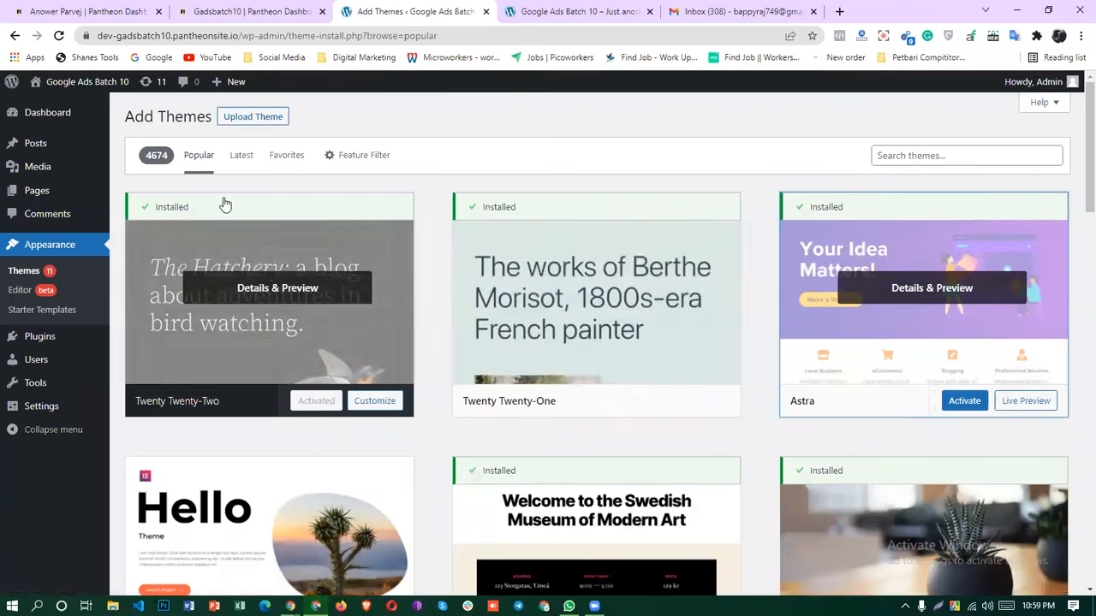
left_click(963, 402)
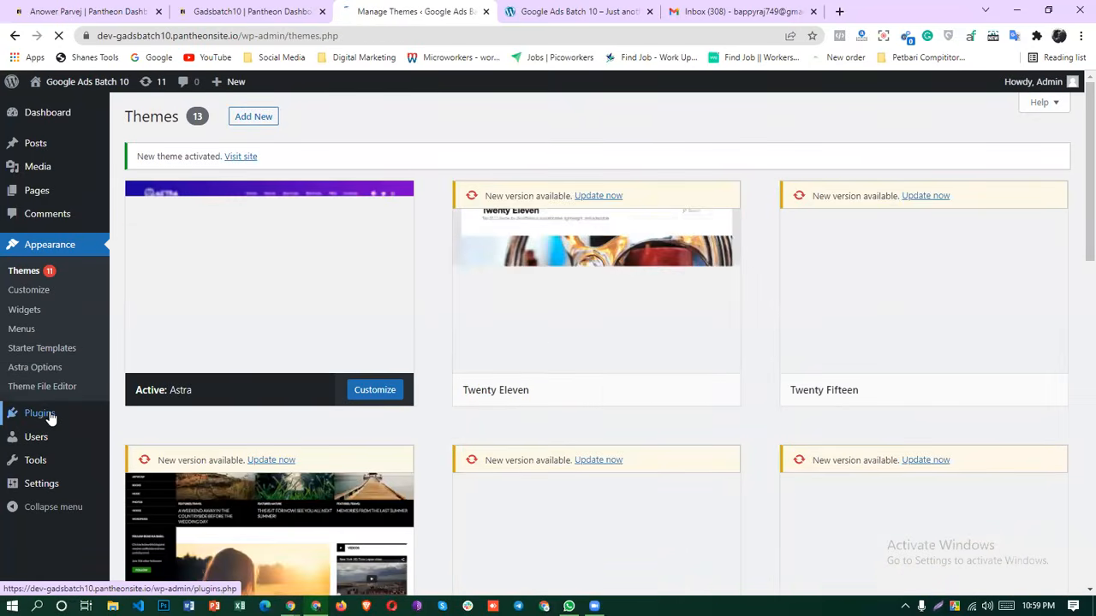
Open and reload the Installed Plugins list to confirm Starter Templates is installed.
mouse_move(48, 421)
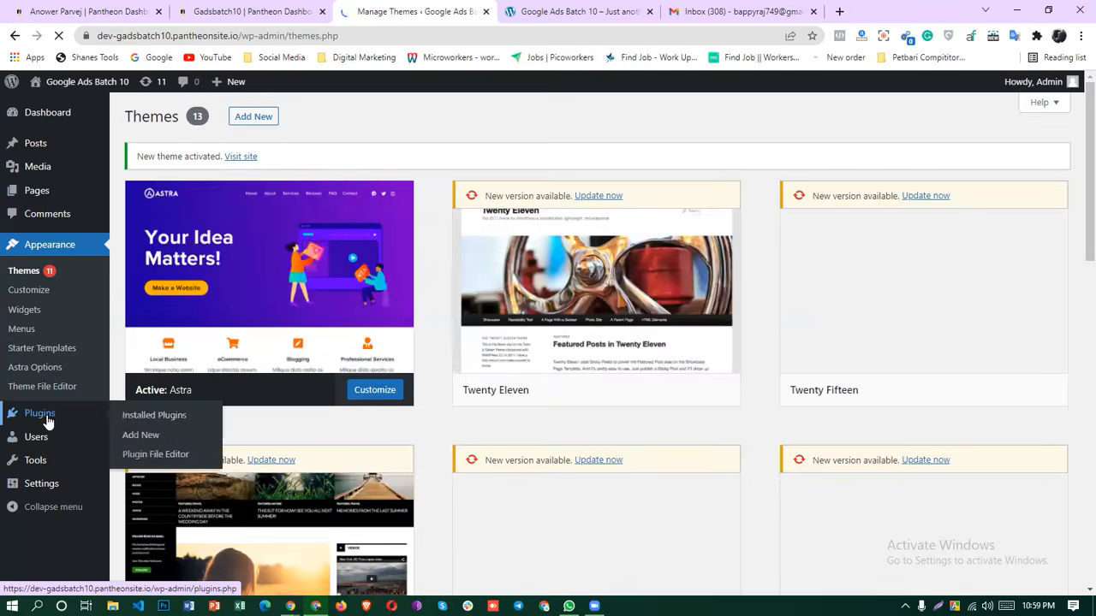
left_click(142, 415)
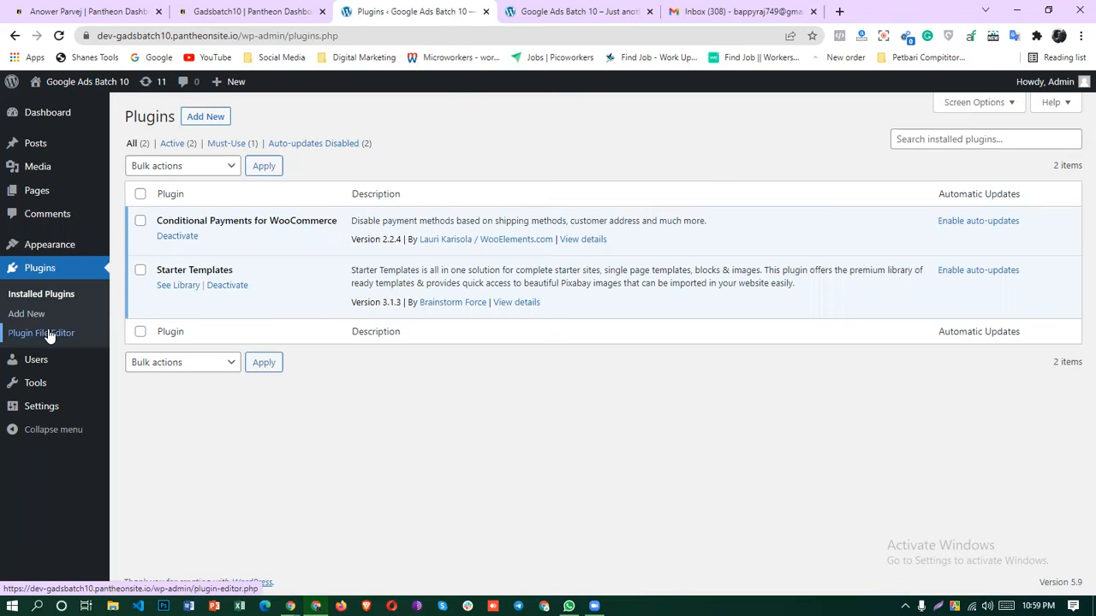
left_click(60, 297)
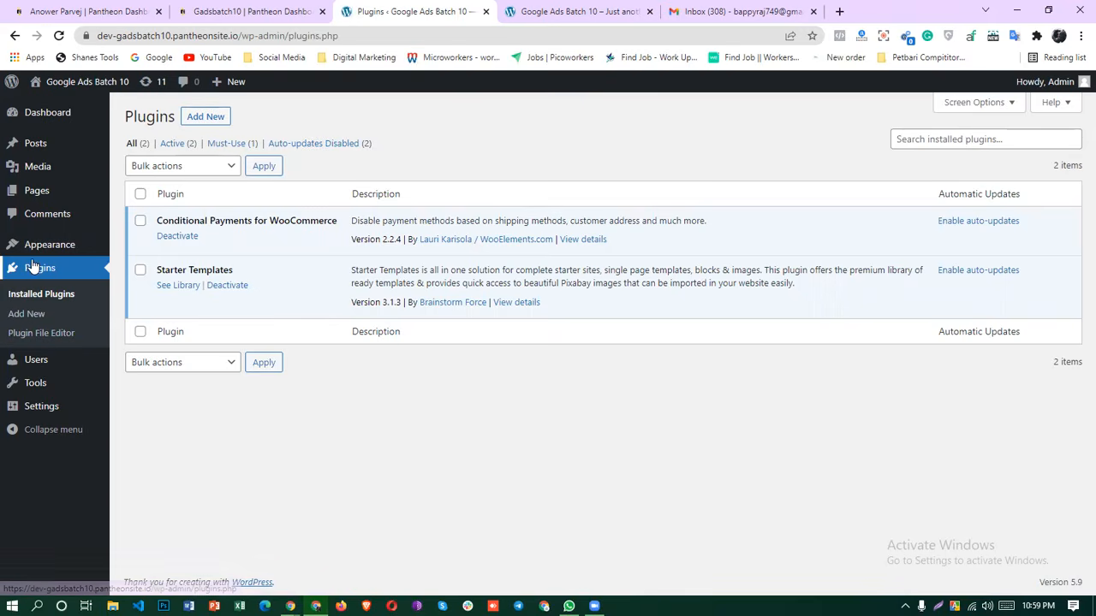
Go to Appearance > Starter Templates.
mouse_move(45, 392)
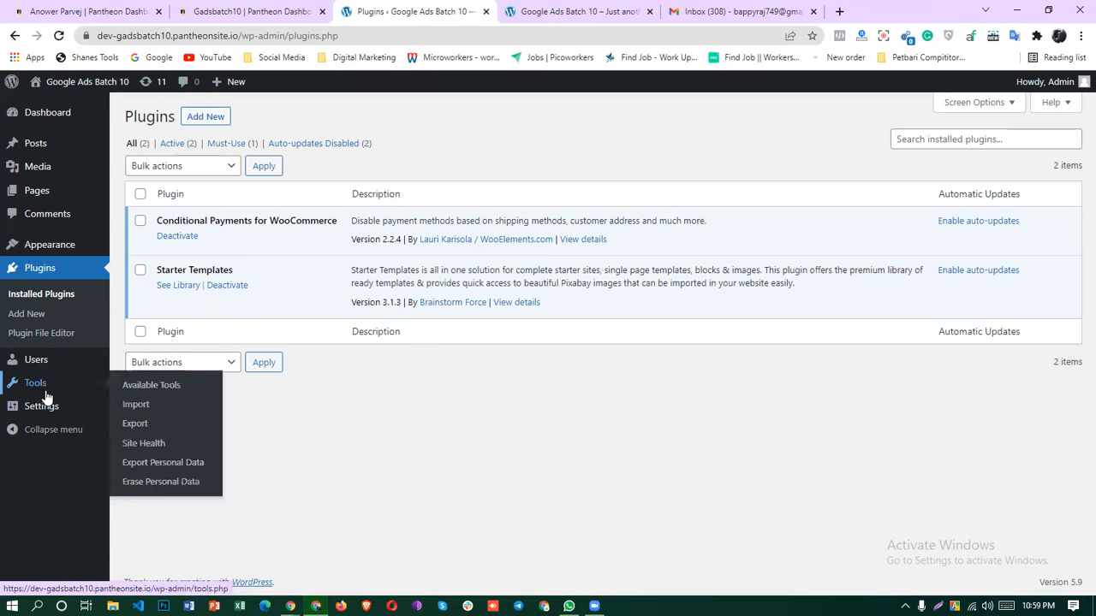
mouse_move(52, 245)
left_click(161, 322)
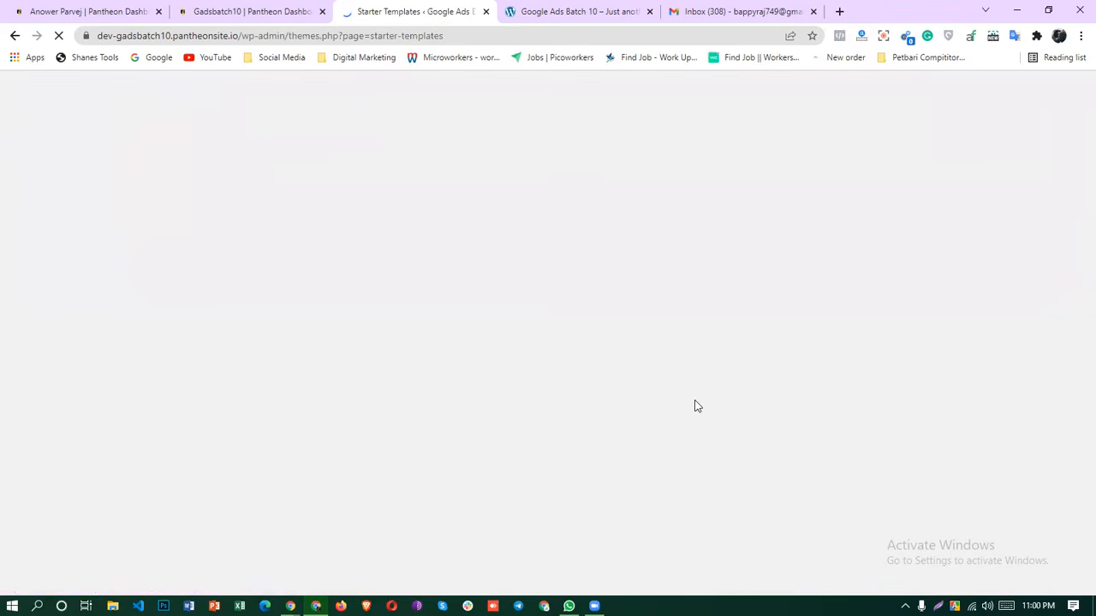
Choose Build Your Website Now and browse the Elementor templates like Brandstore and The Pizzeria.
scroll(694, 409, "down", 1)
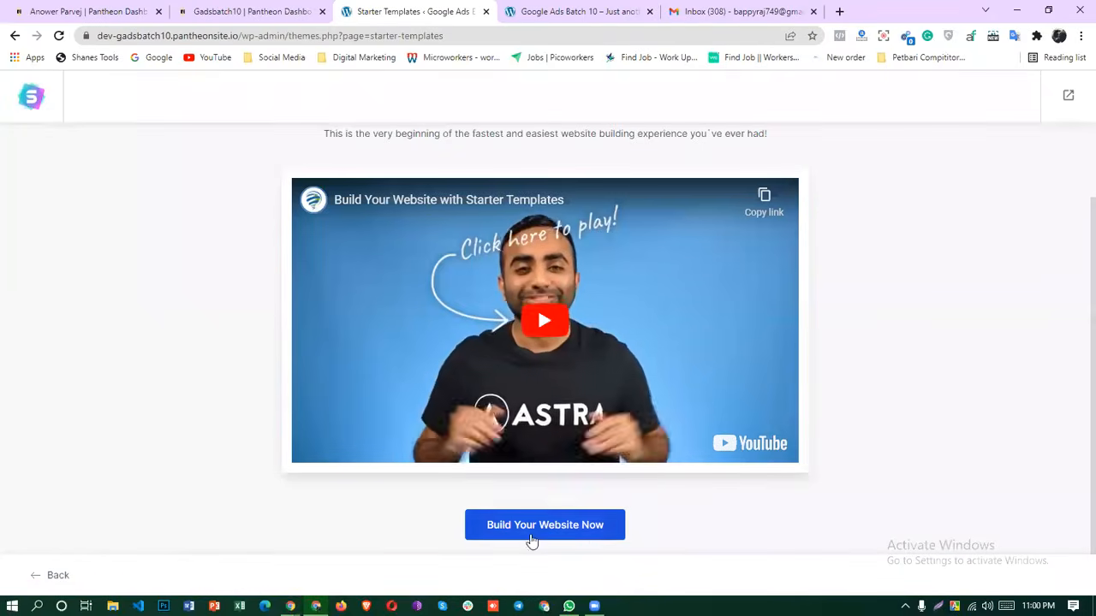
left_click(577, 532)
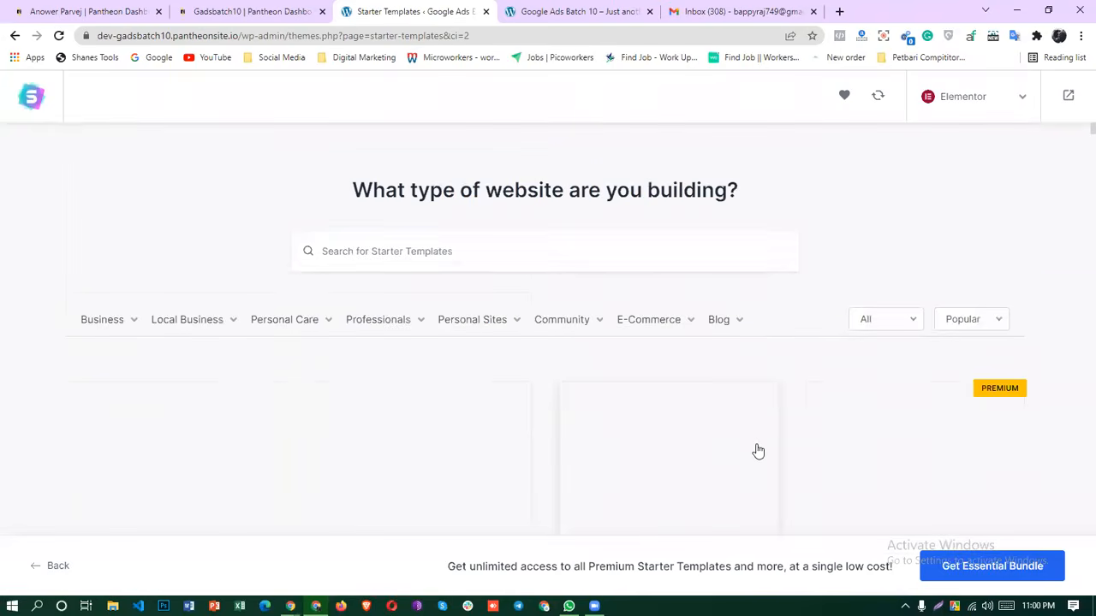
scroll(758, 451, "down", 3)
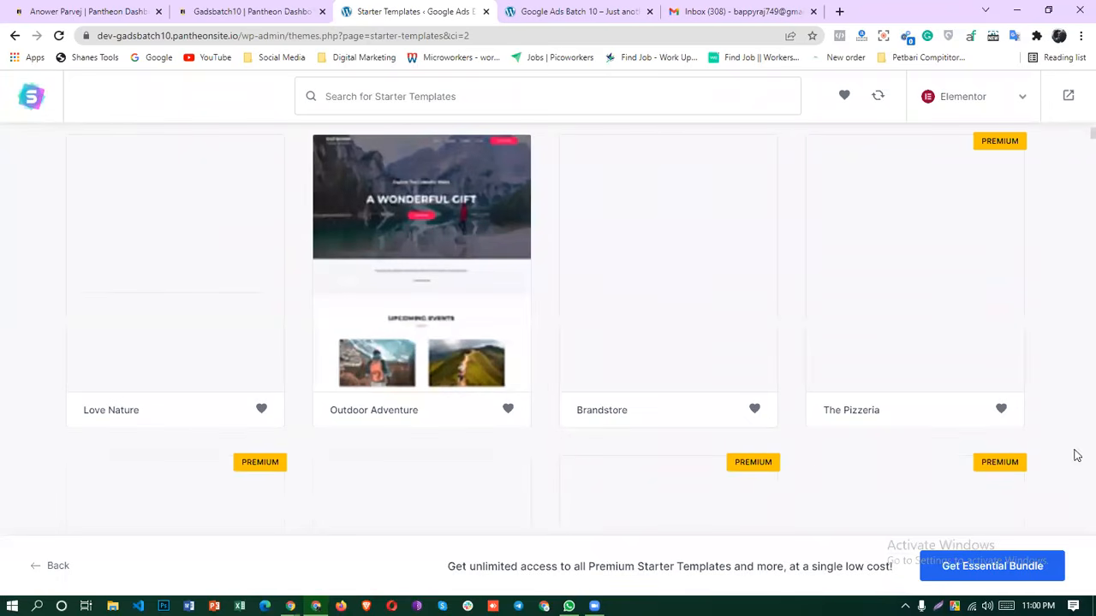
scroll(821, 342, "up", 3)
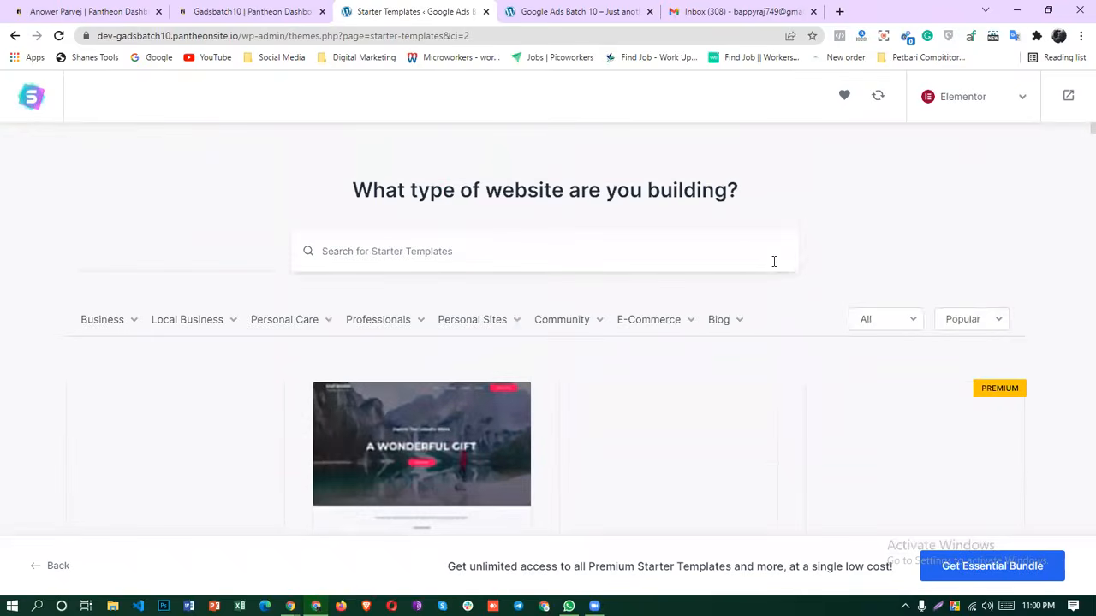
scroll(773, 265, "down", 3)
scroll(819, 294, "up", 3)
scroll(839, 256, "down", 2)
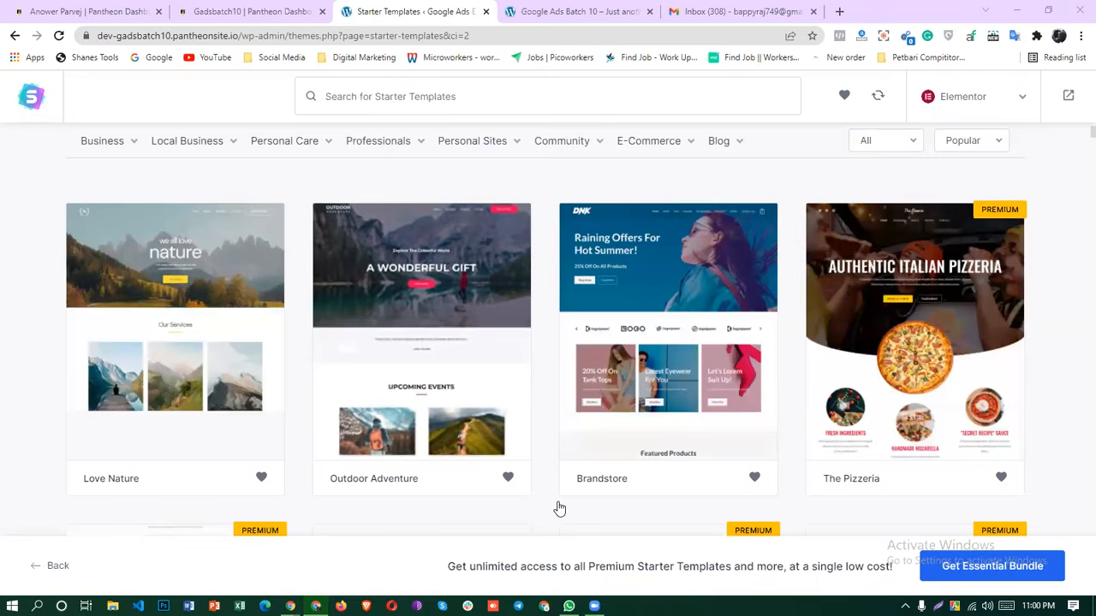
scroll(819, 428, "down", 4)
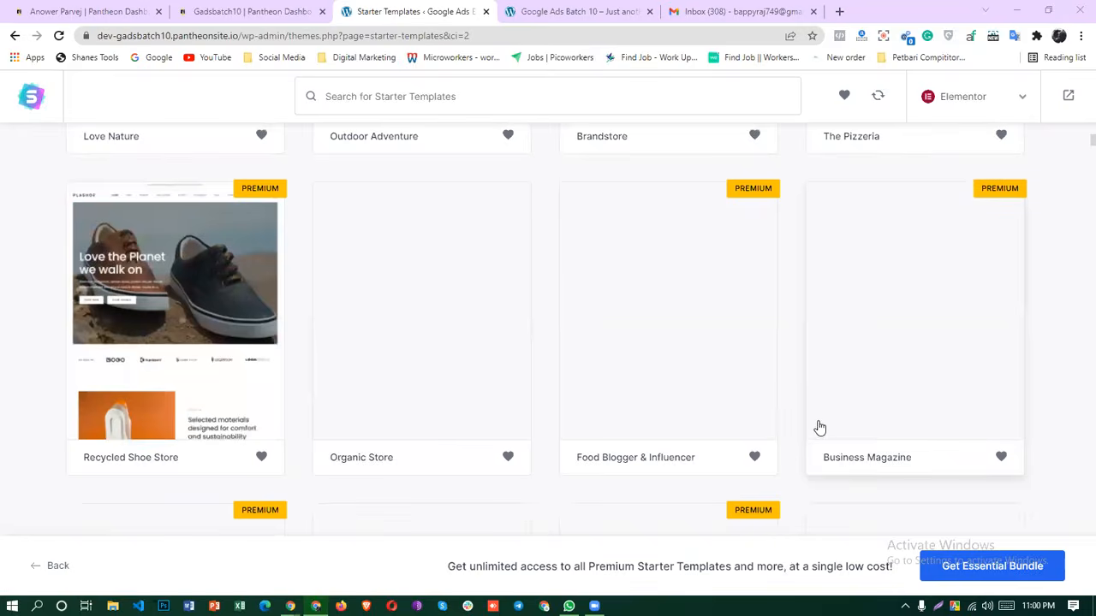
scroll(820, 429, "down", 3)
scroll(823, 432, "up", 6)
scroll(815, 395, "up", 4)
scroll(802, 372, "down", 4)
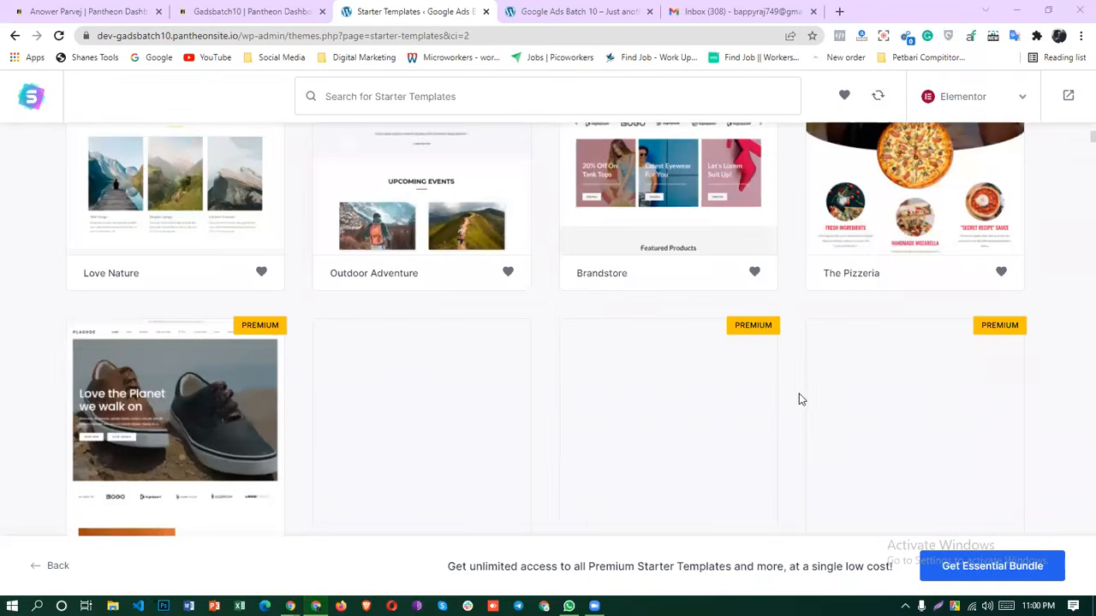
scroll(799, 393, "down", 8)
scroll(802, 392, "up", 9)
scroll(798, 395, "up", 3)
scroll(936, 239, "down", 5)
scroll(830, 385, "up", 3)
scroll(847, 406, "down", 3)
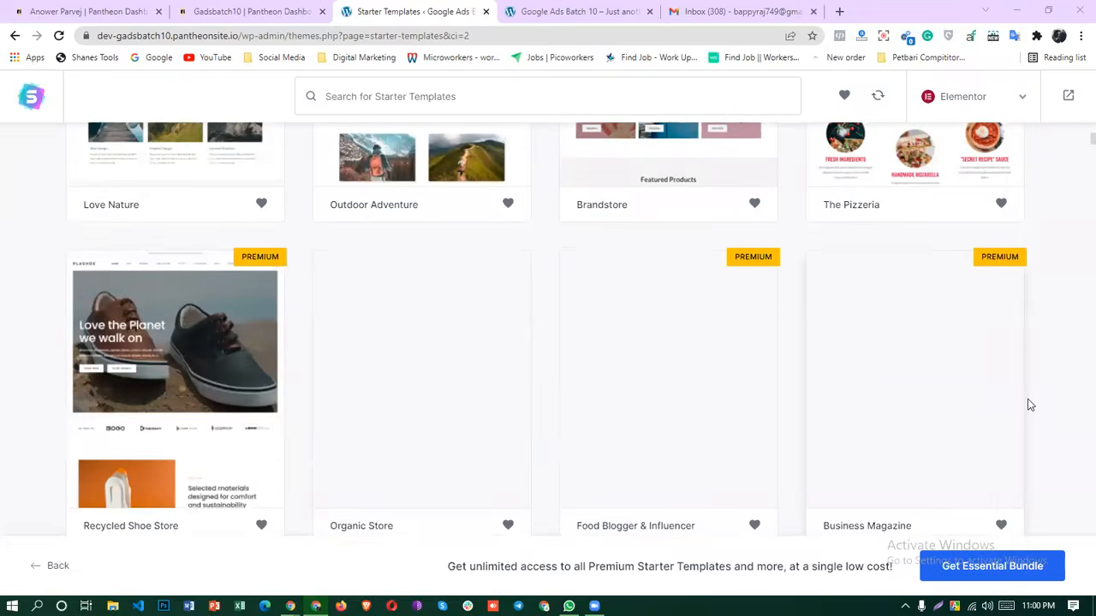
scroll(1052, 394, "up", 3)
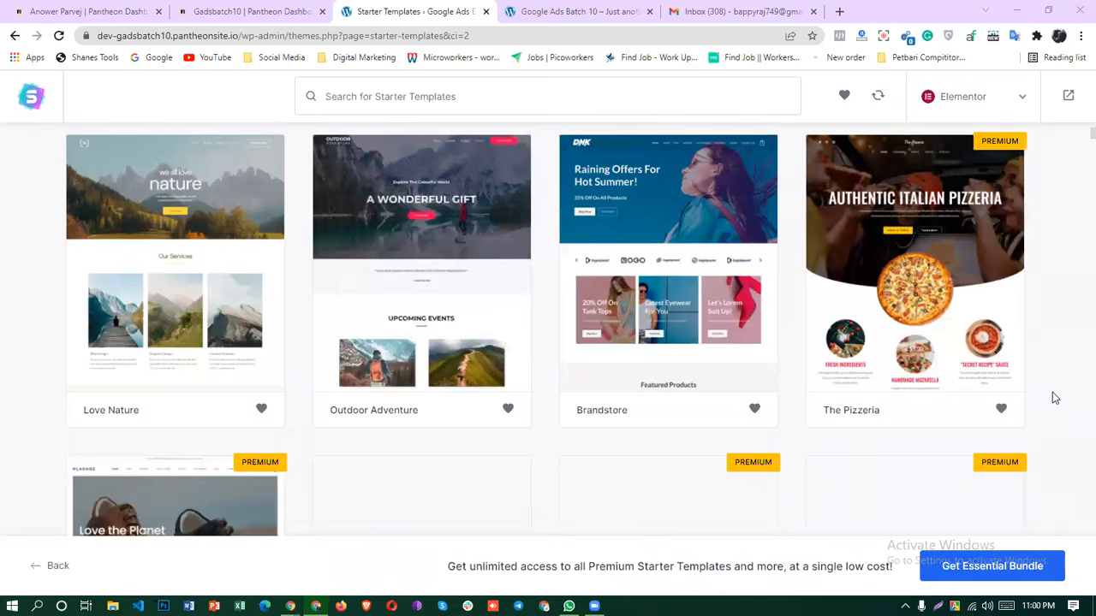
scroll(1052, 393, "down", 8)
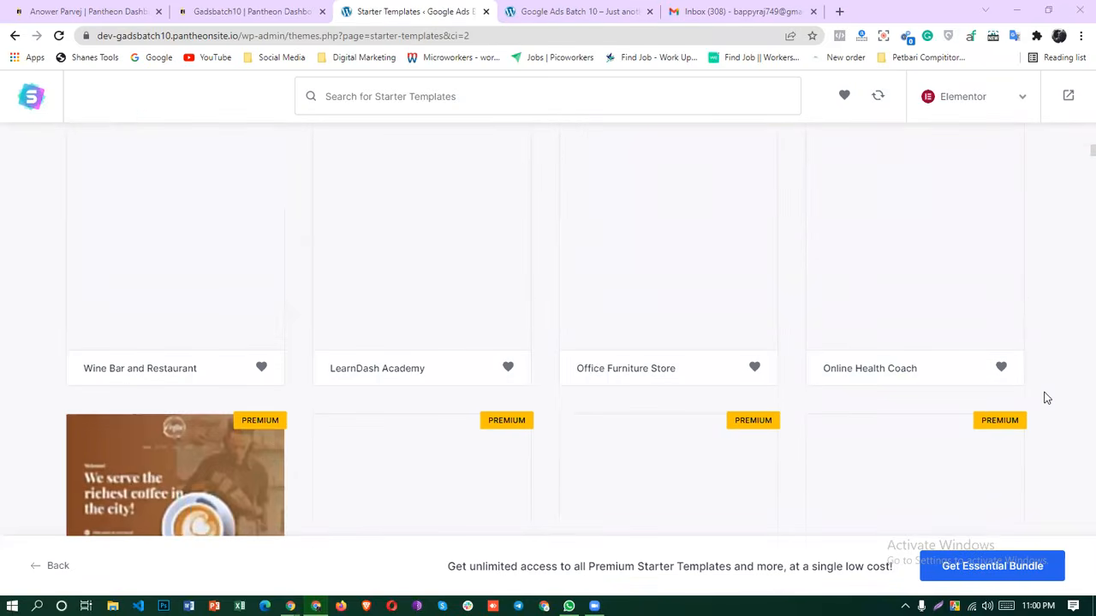
scroll(1047, 390, "down", 5)
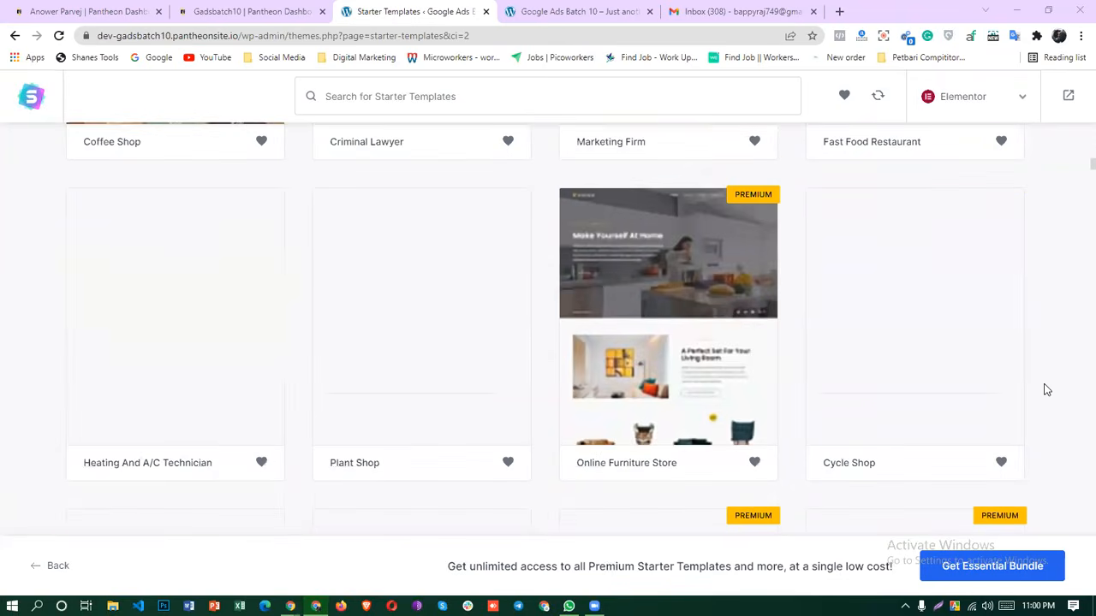
scroll(1046, 391, "up", 12)
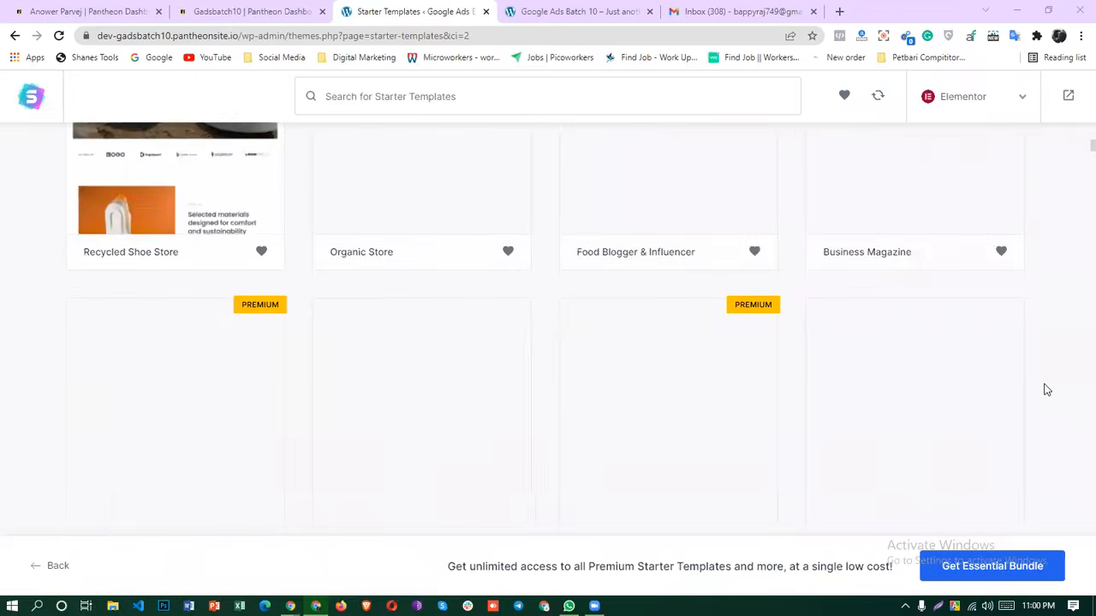
scroll(1044, 387, "up", 3)
scroll(1042, 363, "down", 1)
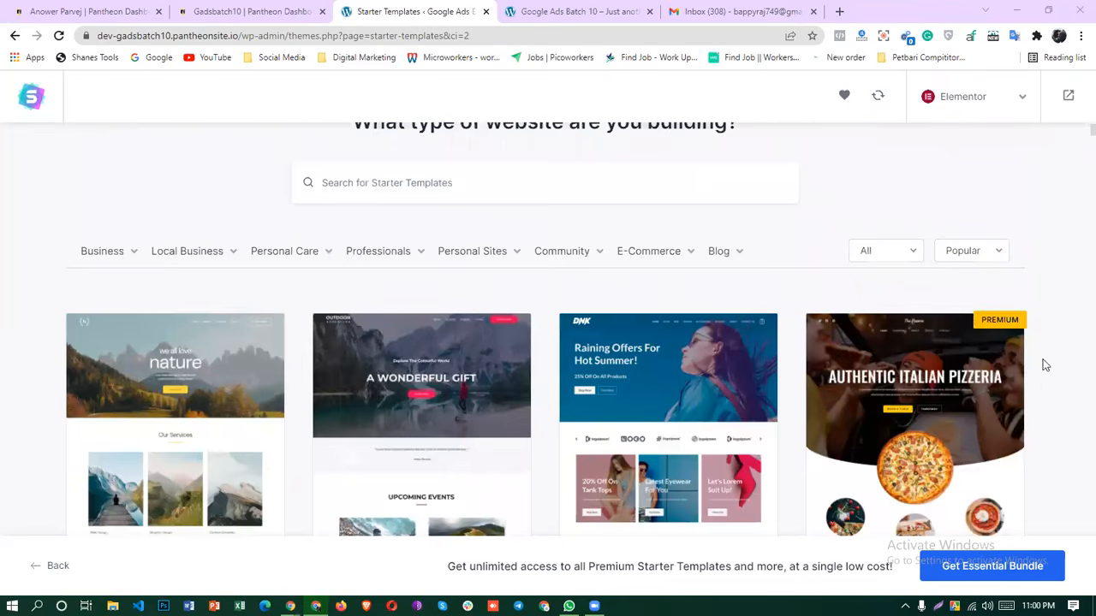
left_click(1020, 99)
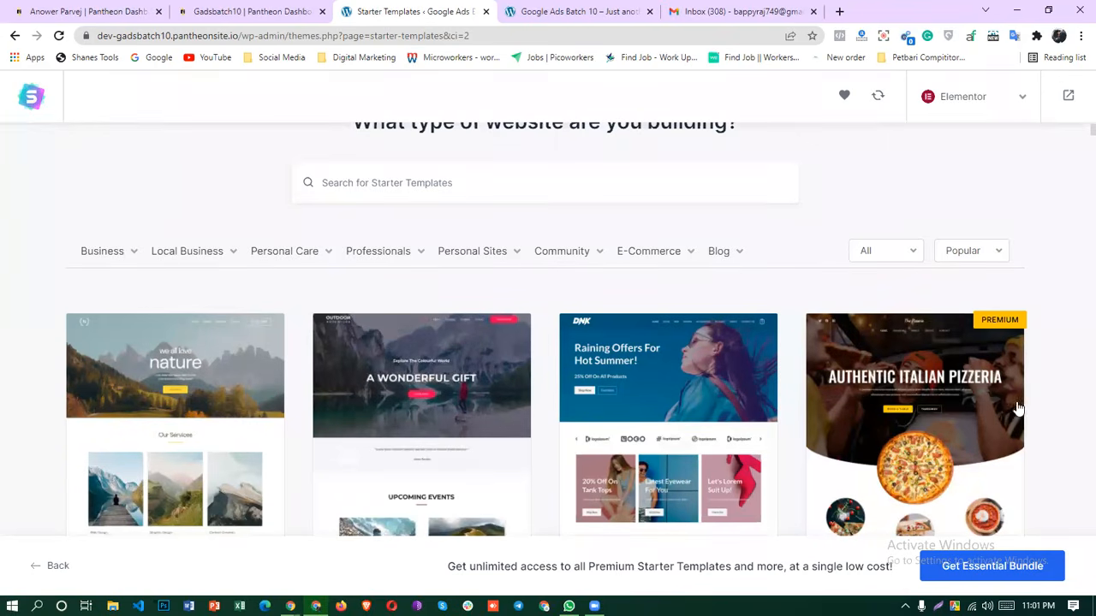
scroll(1027, 411, "down", 4)
scroll(1041, 362, "down", 3)
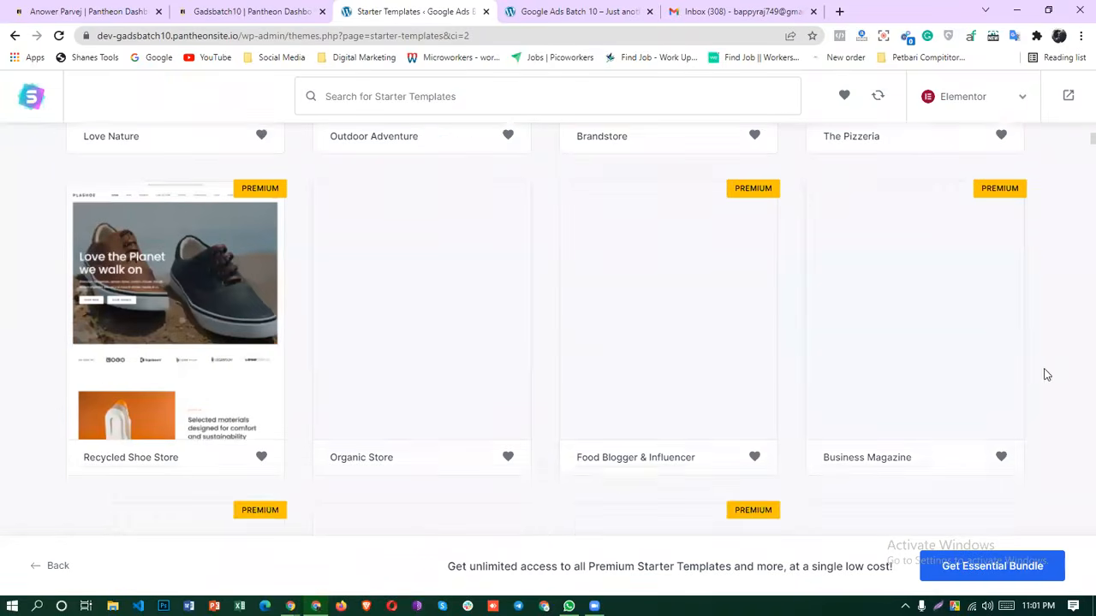
scroll(1045, 374, "up", 2)
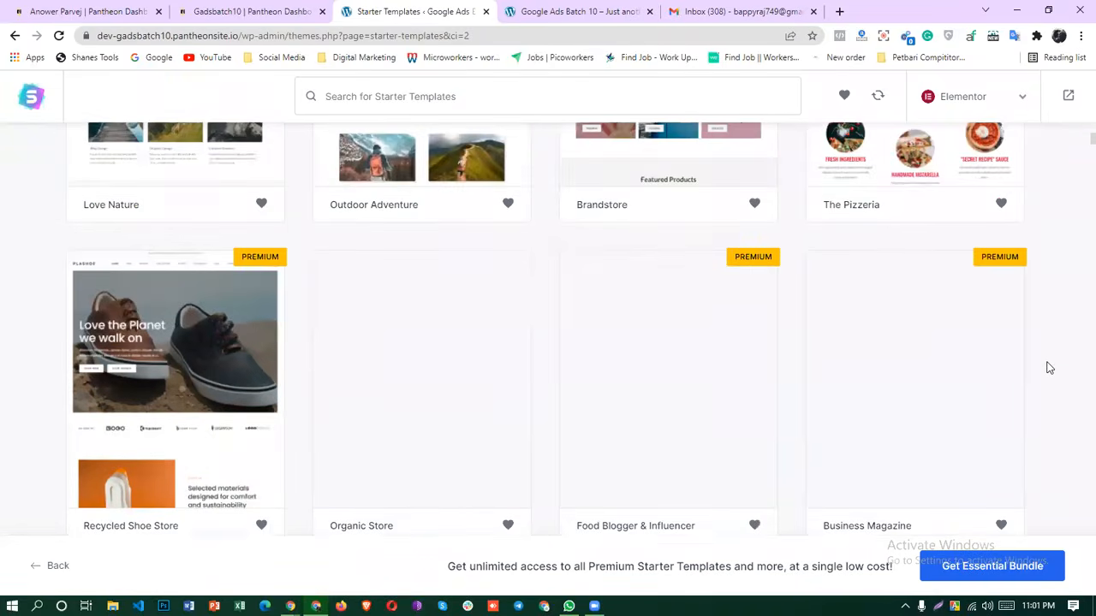
scroll(1049, 368, "up", 3)
scroll(1050, 368, "down", 1)
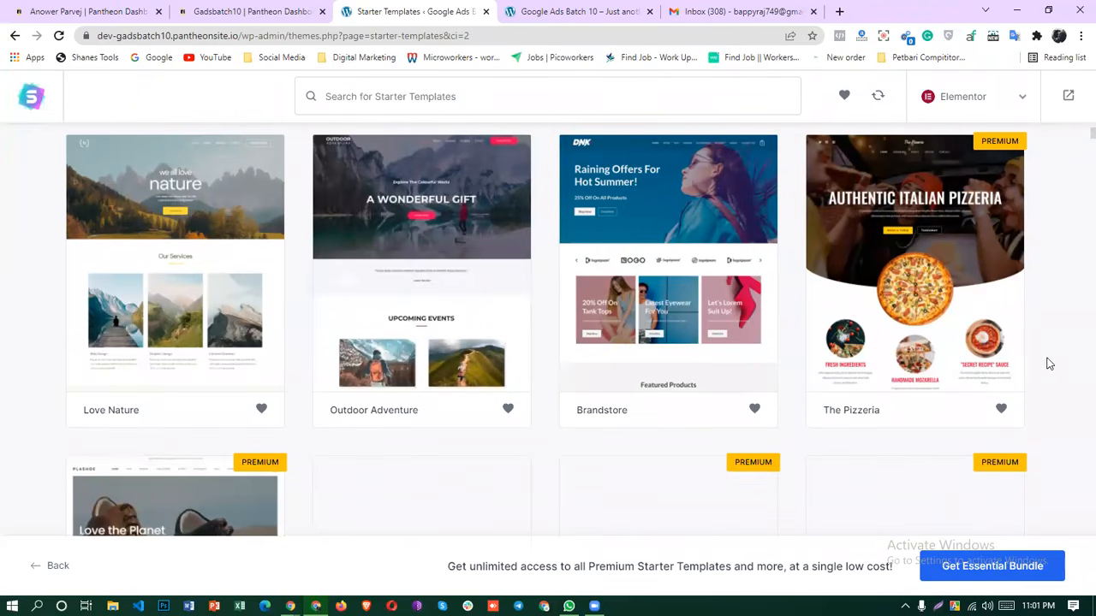
scroll(1050, 368, "down", 5)
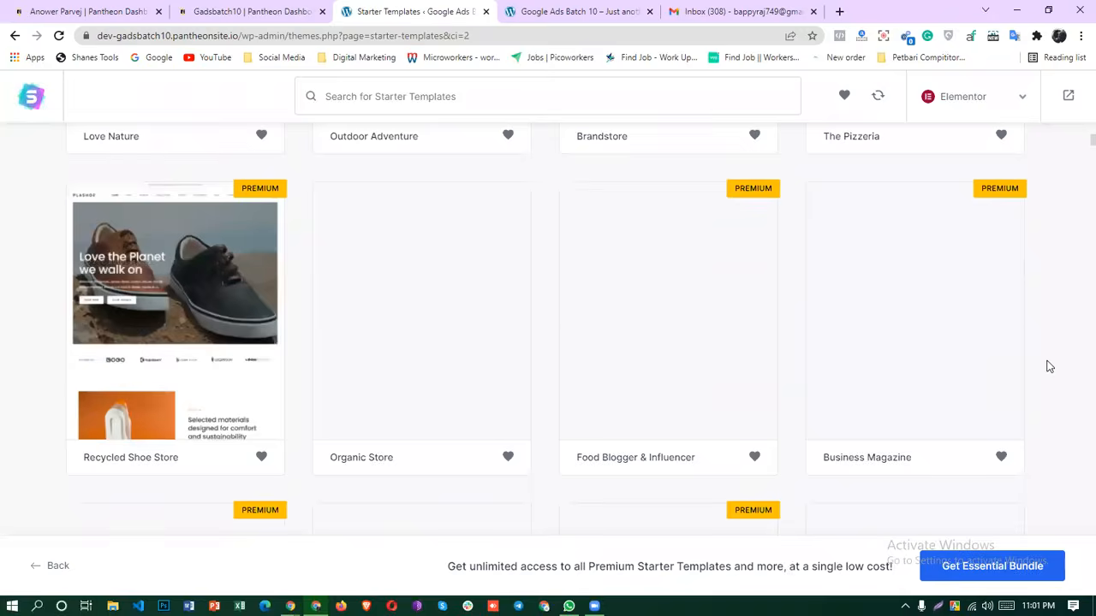
scroll(1048, 367, "down", 2)
scroll(1047, 368, "up", 2)
scroll(1048, 363, "up", 4)
scroll(1047, 363, "down", 2)
scroll(1049, 368, "up", 5)
scroll(1051, 371, "down", 3)
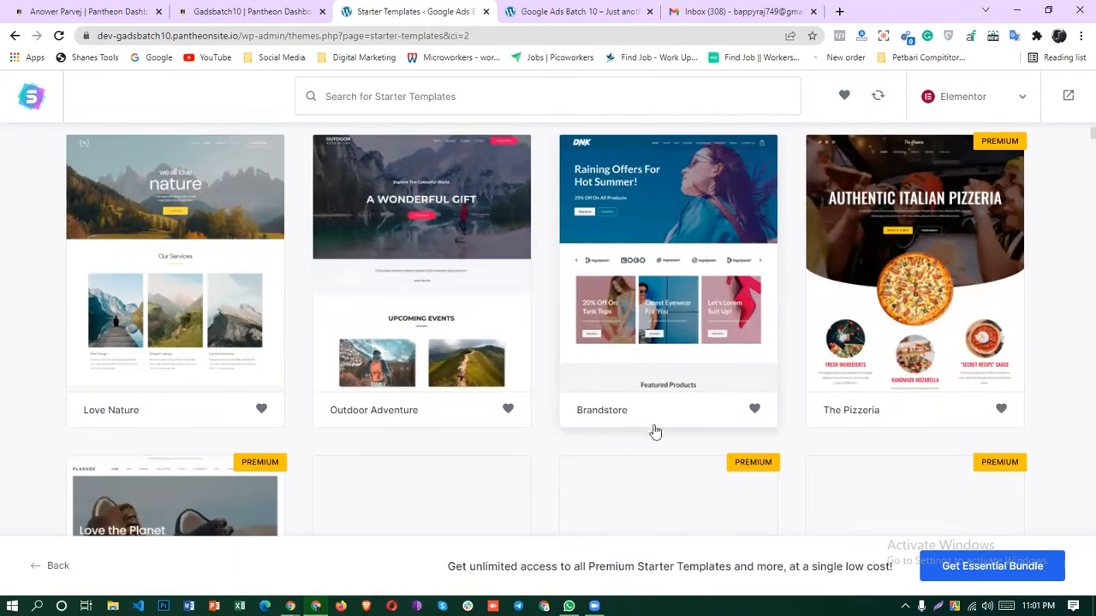
Choose the Brandstore template and upload the Pet Bari logo image from Downloads.
left_click(675, 336)
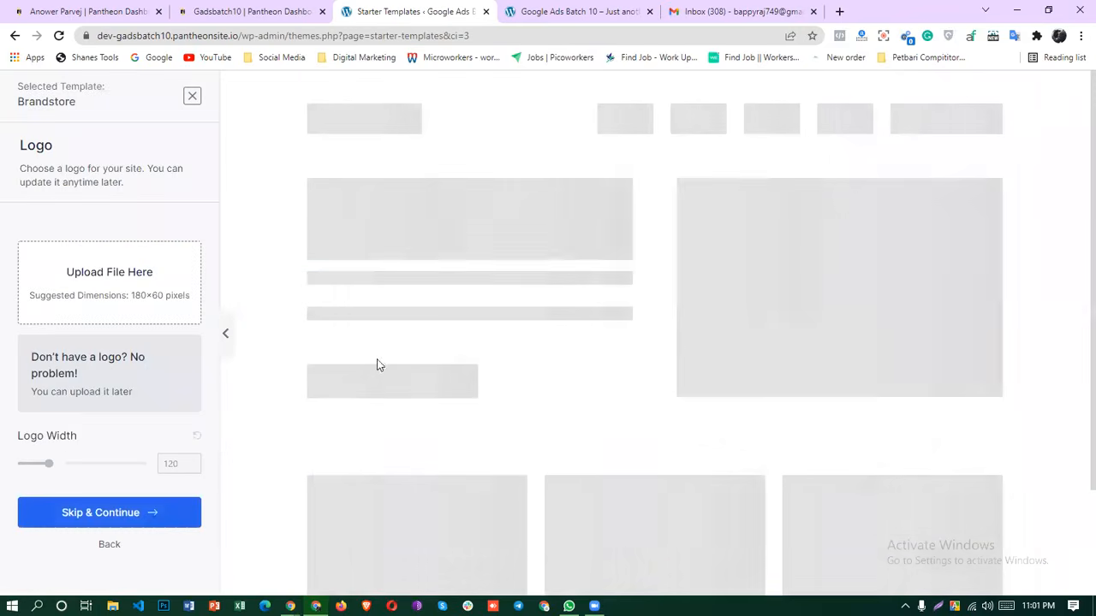
left_click(105, 280)
left_click(557, 337)
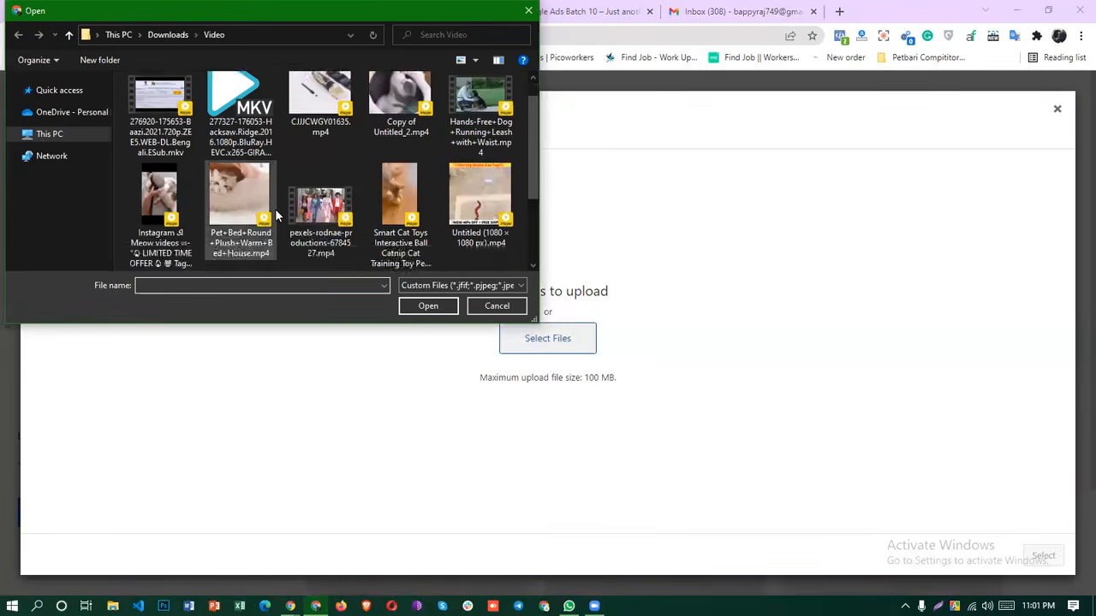
scroll(275, 208, "down", 1)
scroll(279, 209, "up", 1)
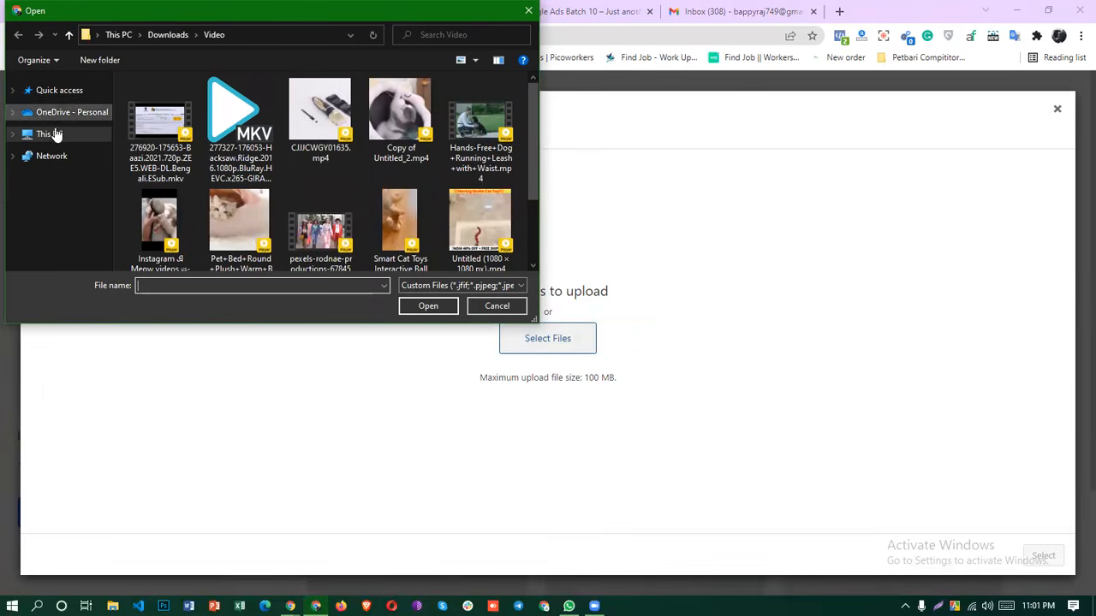
left_click(50, 134)
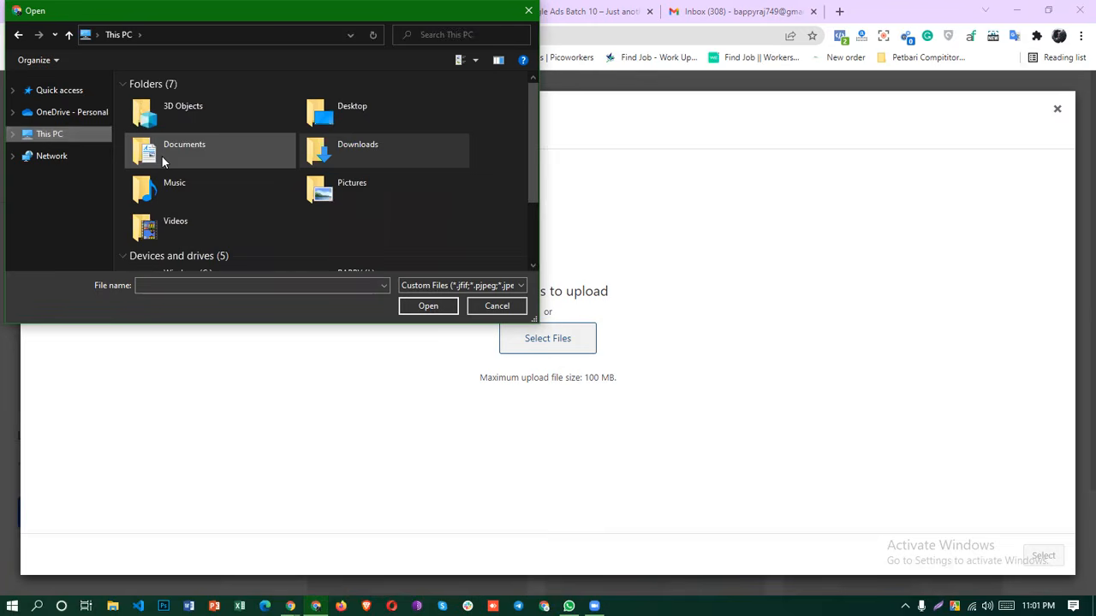
left_click(19, 134)
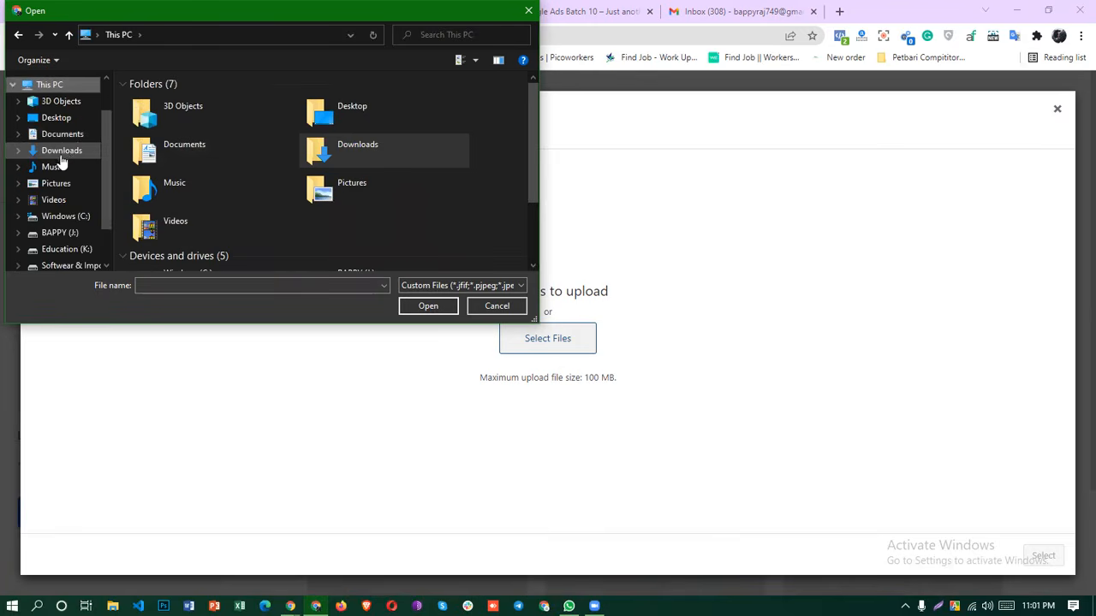
left_click(59, 151)
scroll(321, 171, "down", 5)
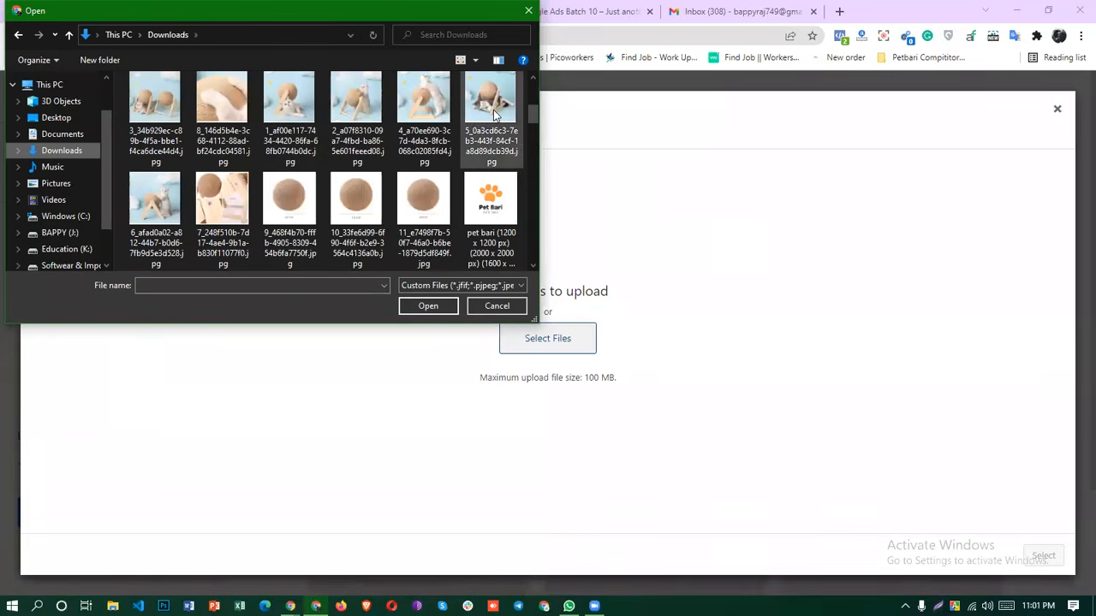
left_click(487, 216)
left_click(433, 308)
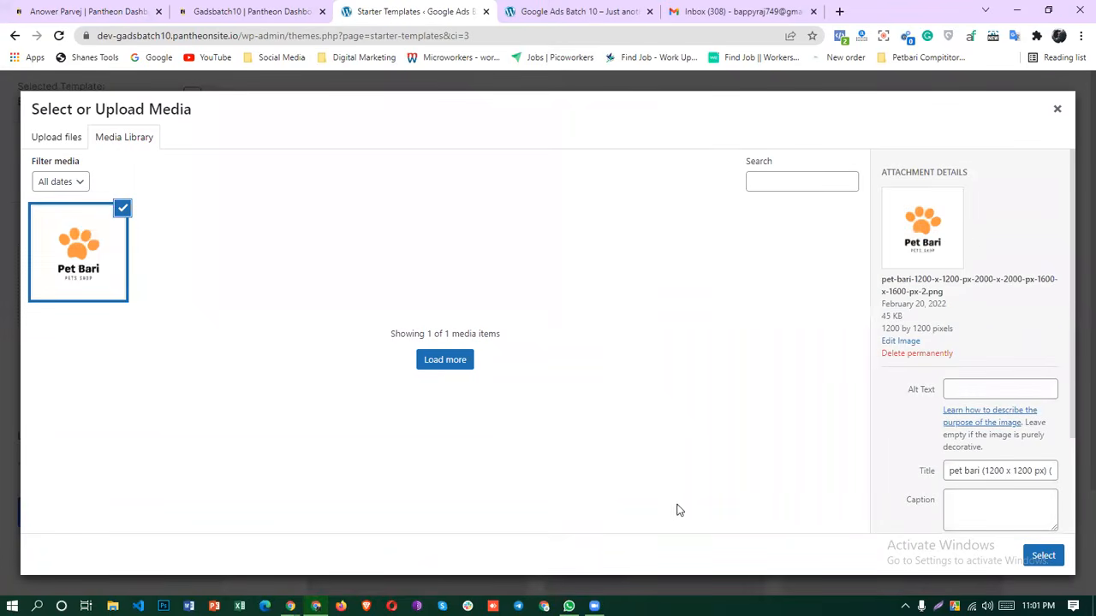
Use the uploaded Pet Bari image as the logo at width 120 and continue.
left_click(1046, 556)
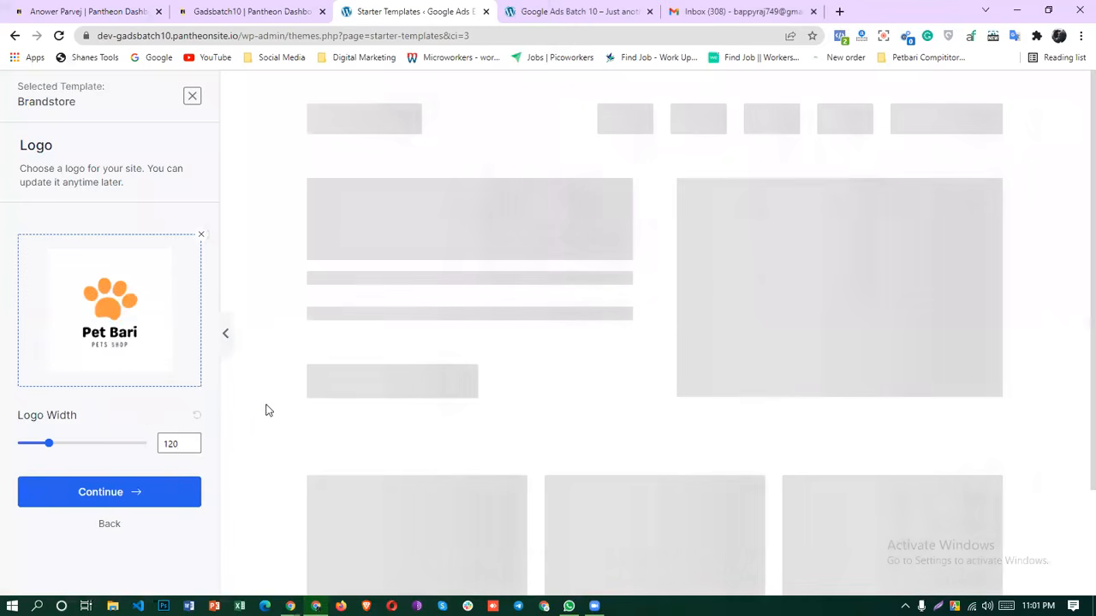
scroll(274, 412, "down", 2)
scroll(274, 411, "up", 2)
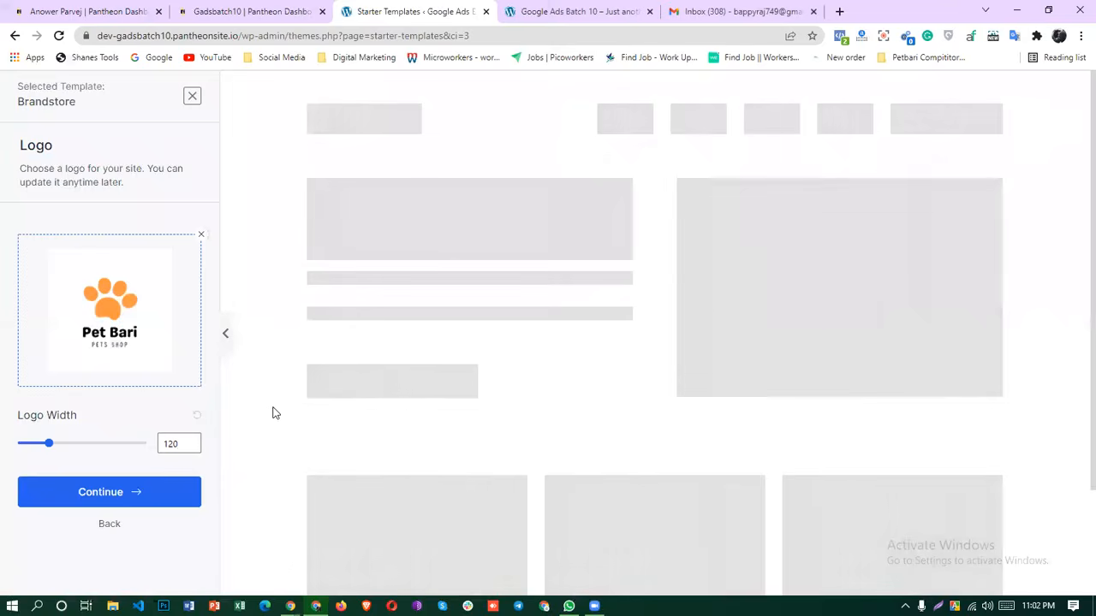
left_click(117, 501)
scroll(180, 480, "down", 2)
Keep the default colours and fonts, then enter the first name and work email.
left_click(122, 521)
scroll(619, 501, "down", 1)
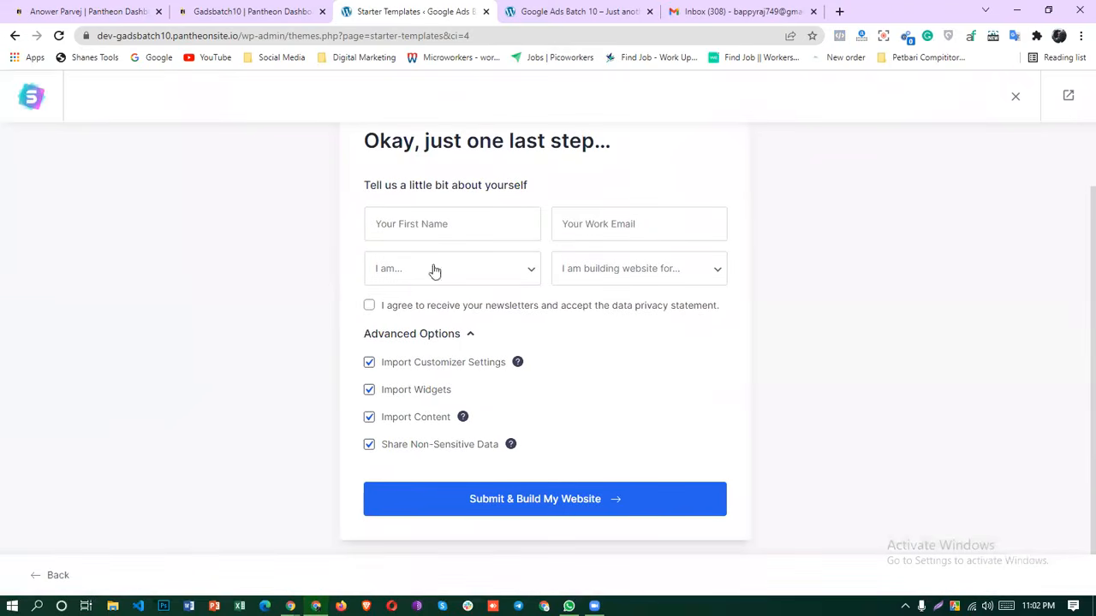
left_click(422, 219)
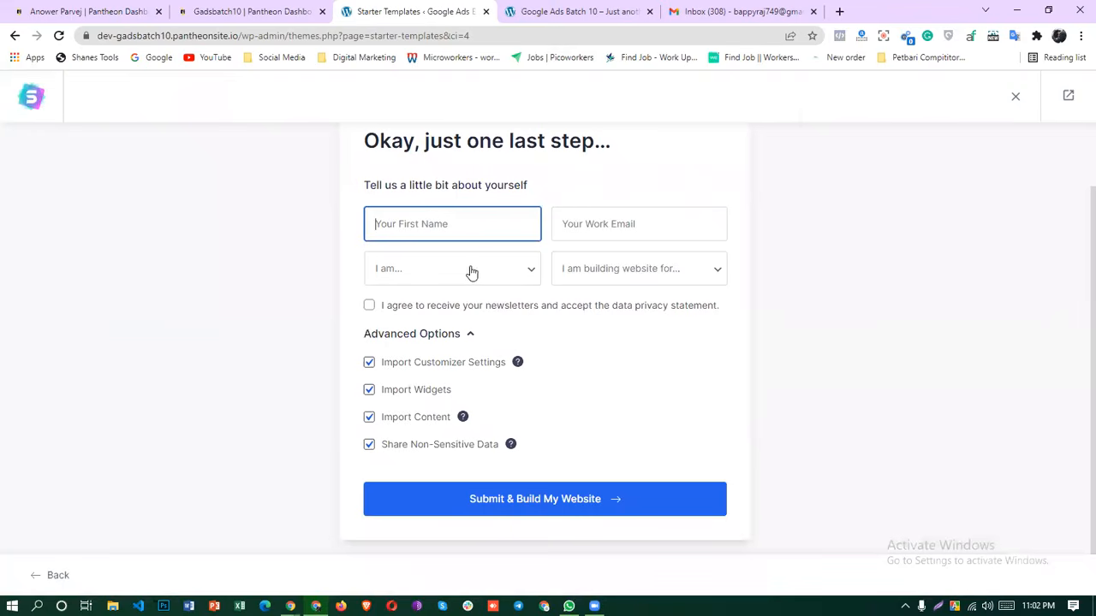
type("a")
left_click(383, 224)
key("BackSpace")
type("A")
left_click(601, 225)
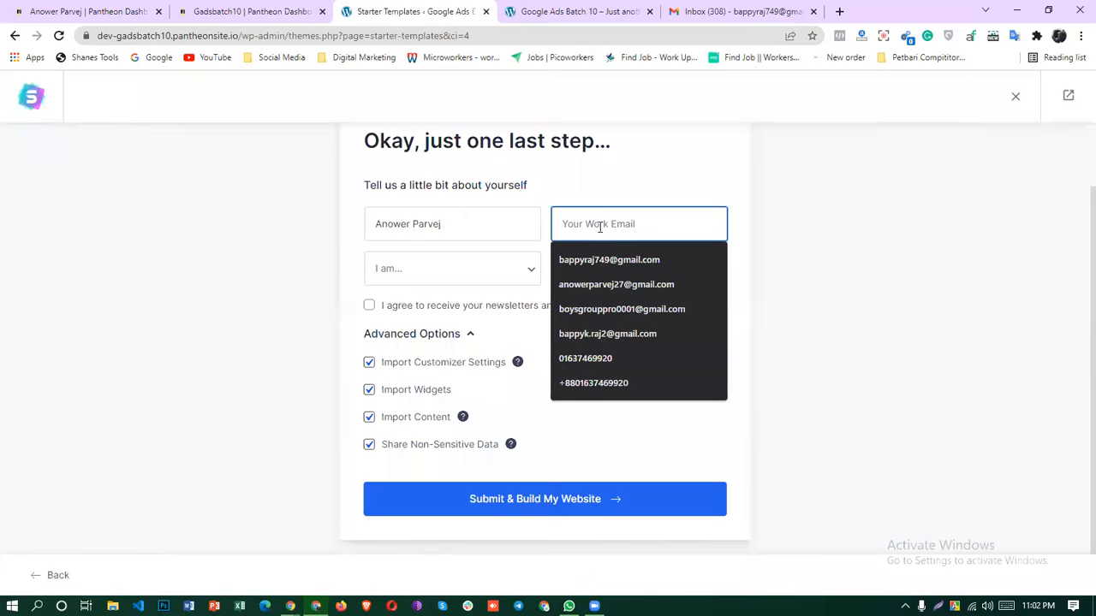
left_click(638, 261)
Pick Beginner and Myself/My Company, accept the agreement, and submit to build the website.
left_click(445, 270)
left_click(445, 307)
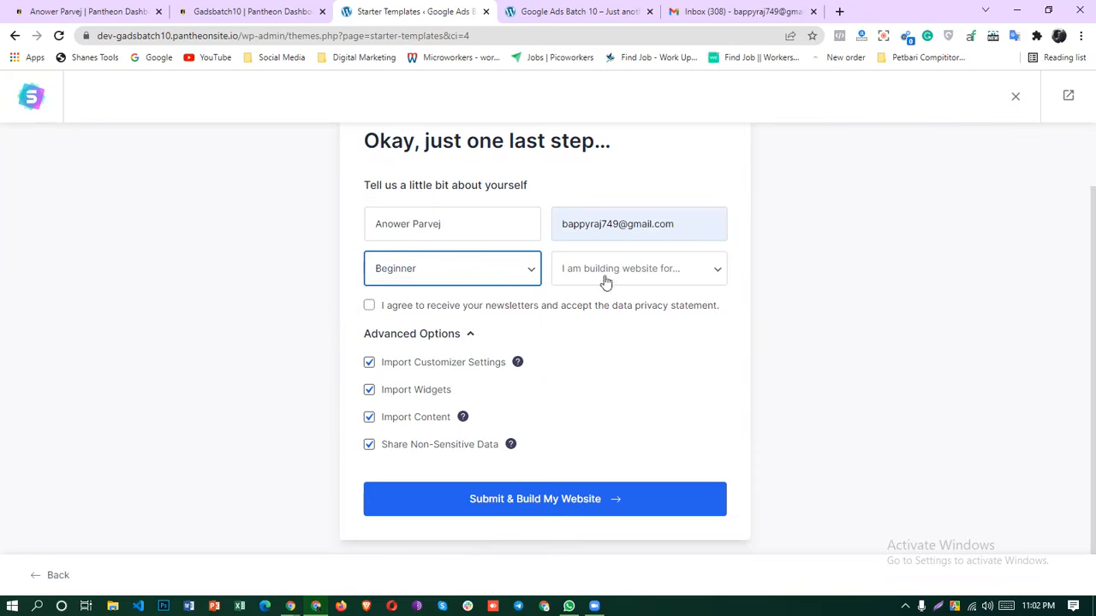
left_click(606, 280)
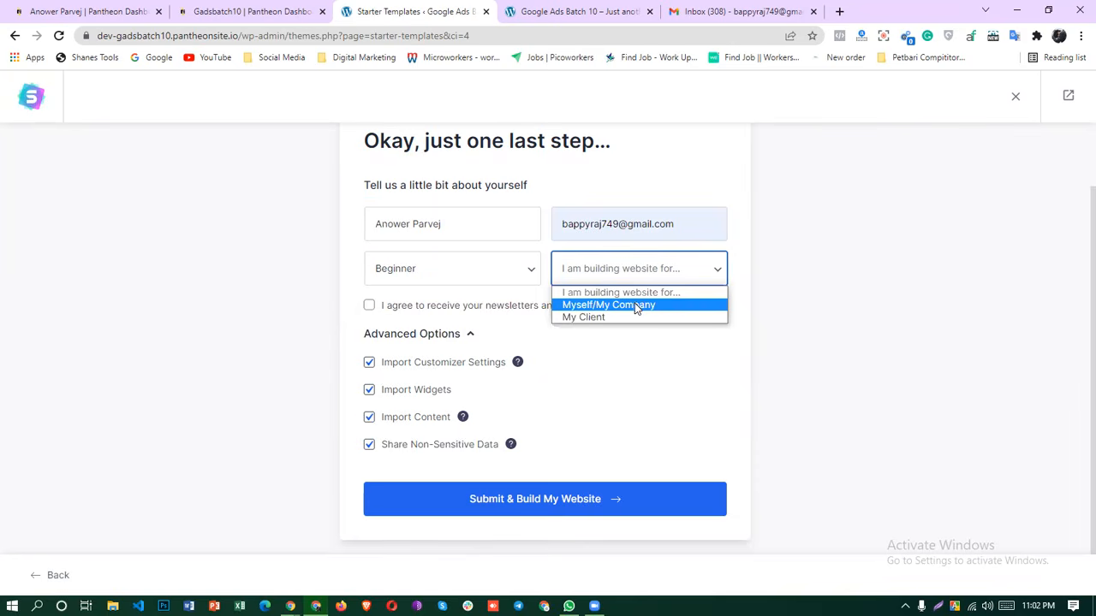
left_click(636, 305)
left_click(369, 306)
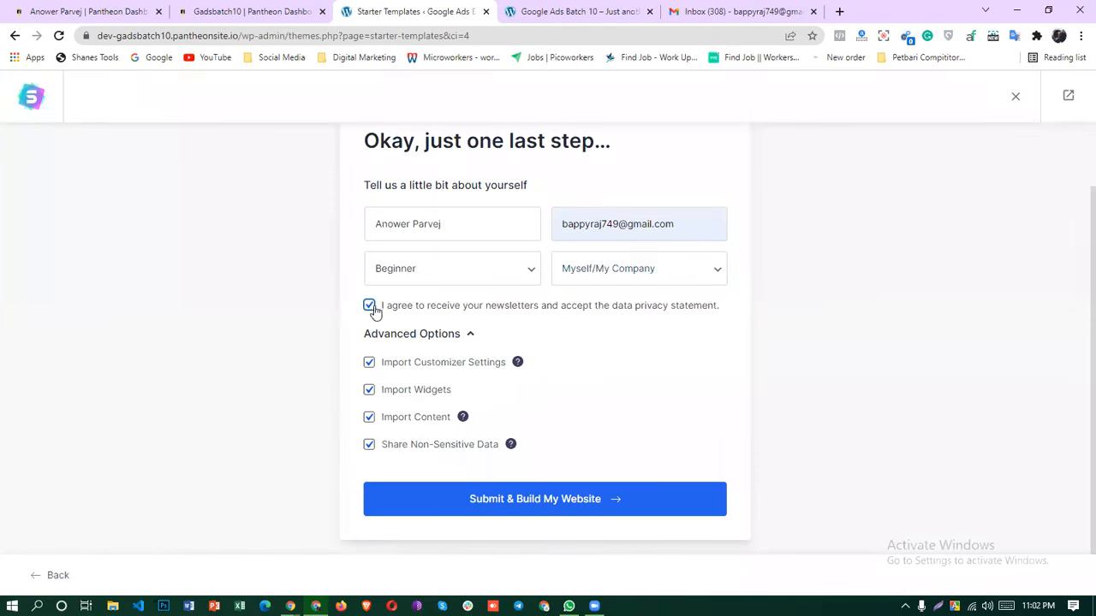
left_click(557, 501)
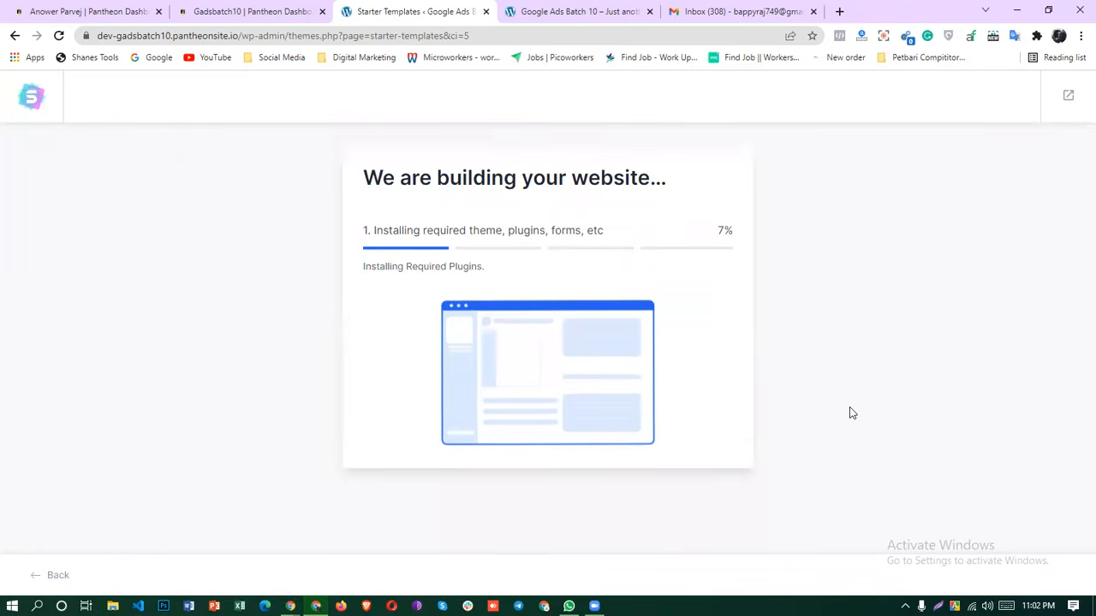
left_click(579, 11)
scroll(898, 368, "down", 4)
scroll(952, 358, "up", 3)
scroll(993, 403, "down", 3)
scroll(1053, 455, "up", 4)
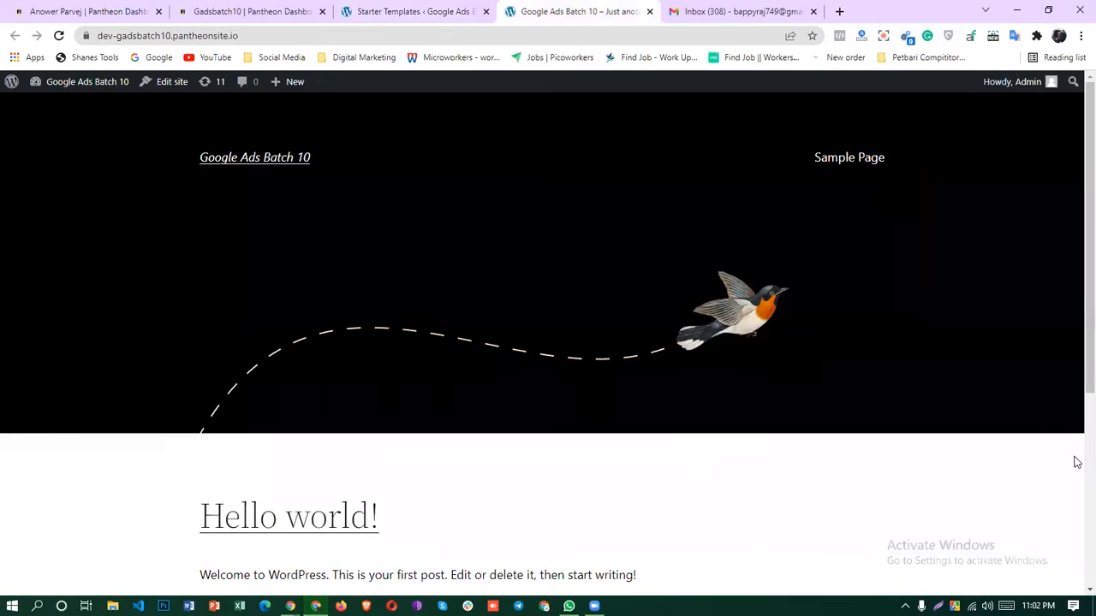
scroll(1073, 451, "down", 4)
scroll(1075, 334, "up", 4)
scroll(1076, 445, "down", 4)
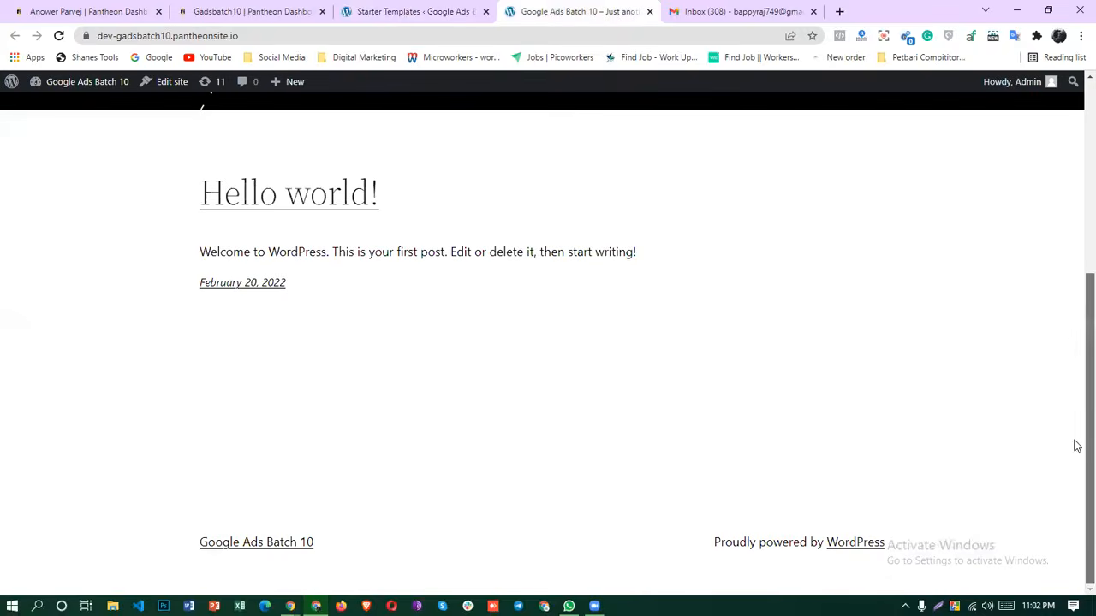
scroll(907, 351, "up", 4)
scroll(881, 338, "down", 4)
scroll(432, 129, "up", 4)
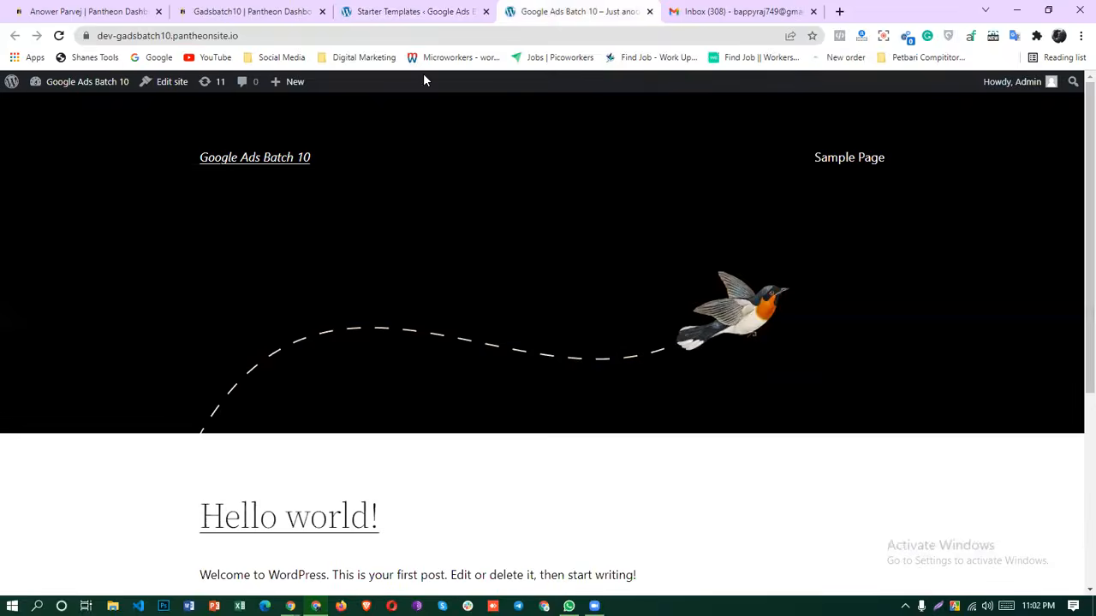
left_click(415, 12)
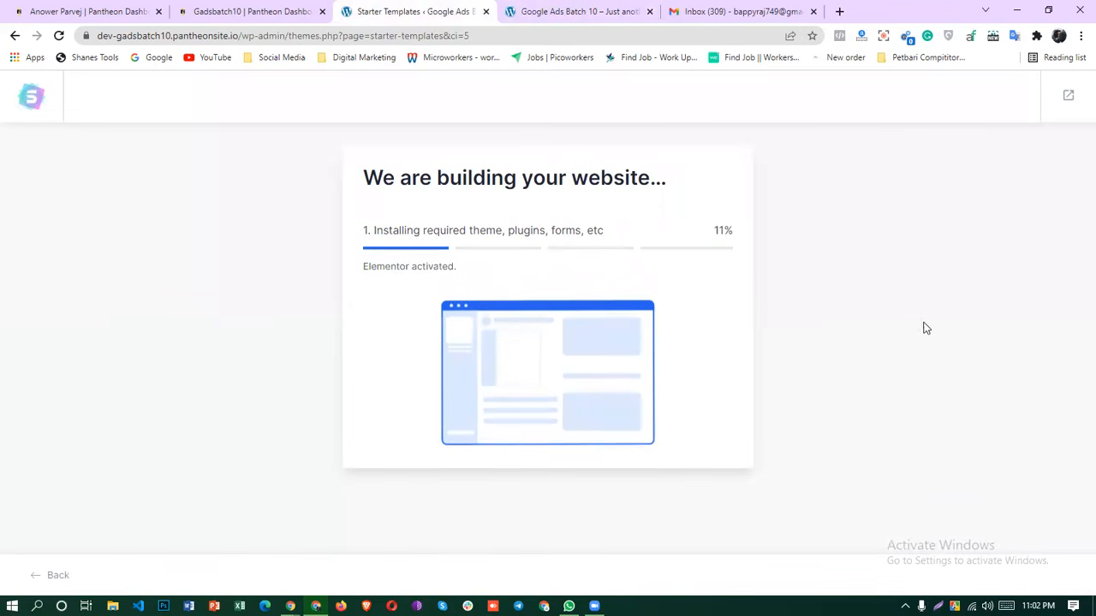
left_click(565, 8)
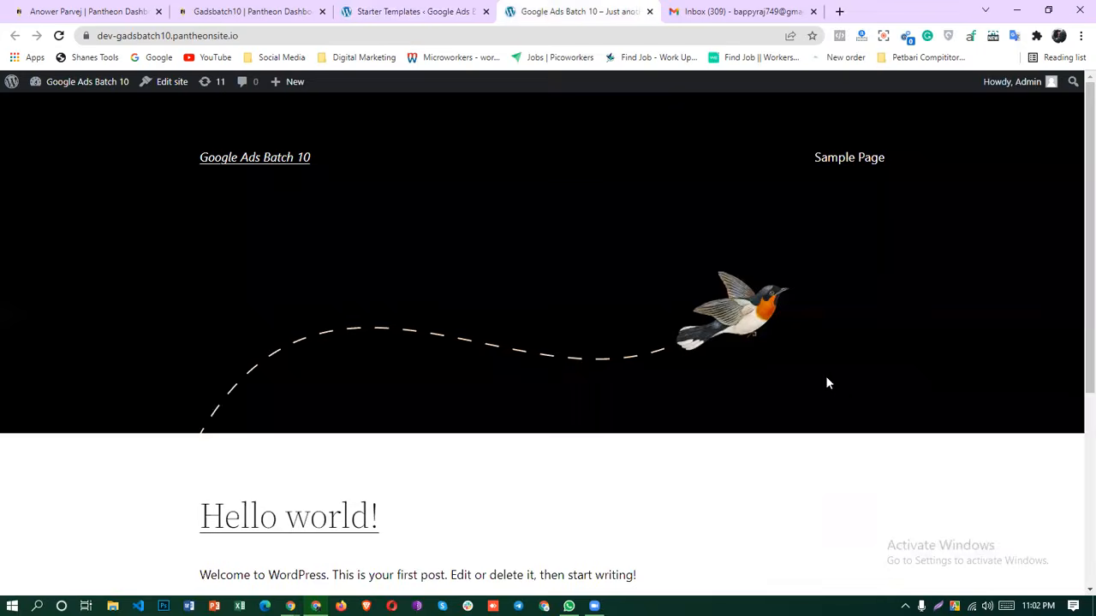
scroll(864, 397, "down", 4)
scroll(869, 396, "up", 3)
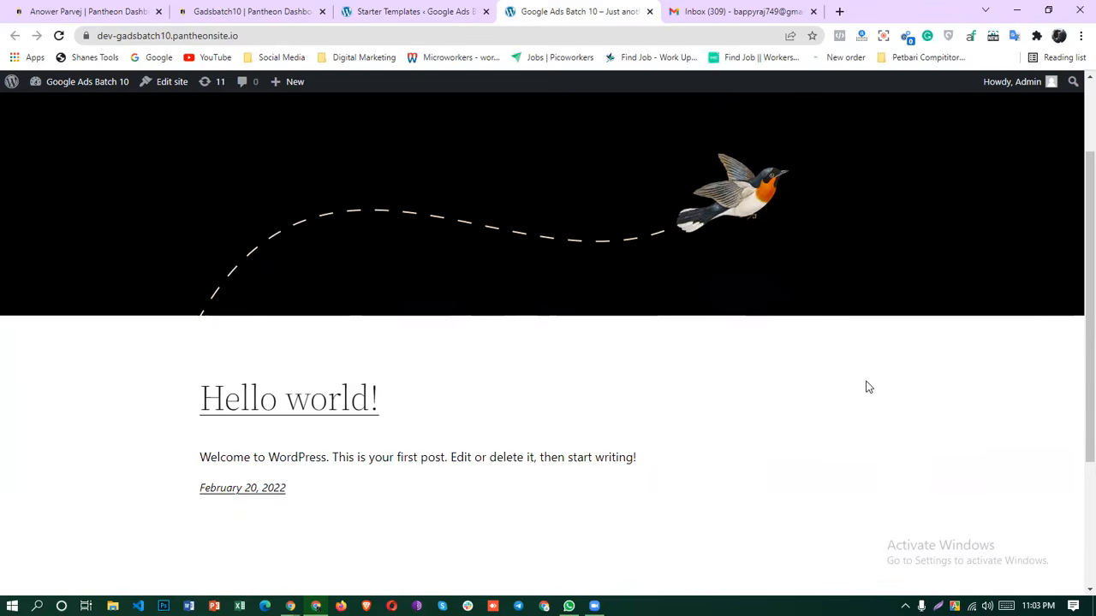
left_click(403, 11)
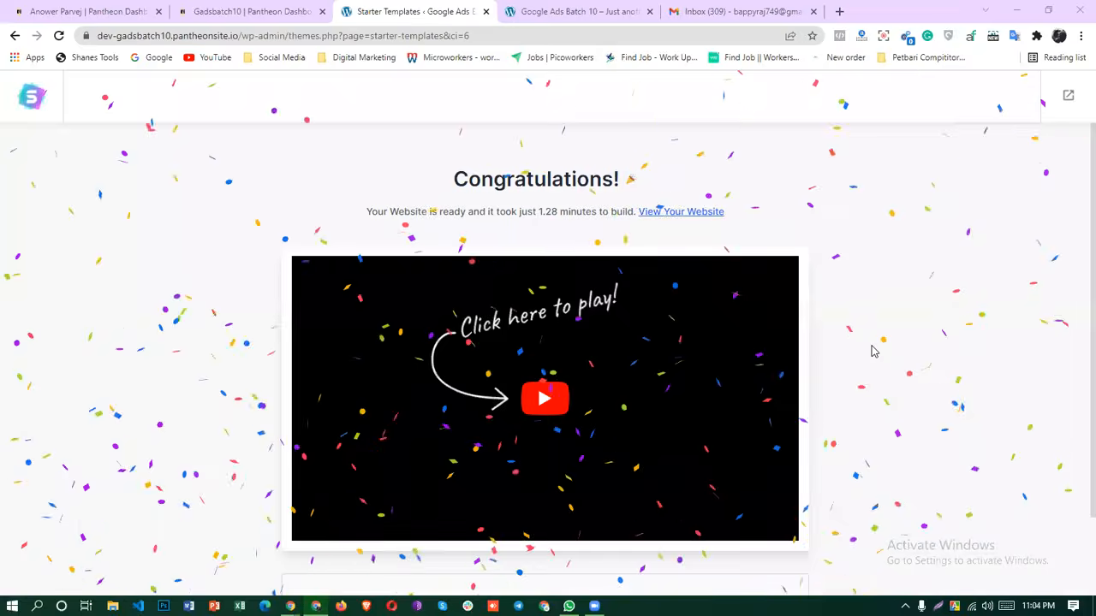
Switch to the Google Ads Batch 10 live-site tab and reload it.
scroll(948, 311, "down", 2)
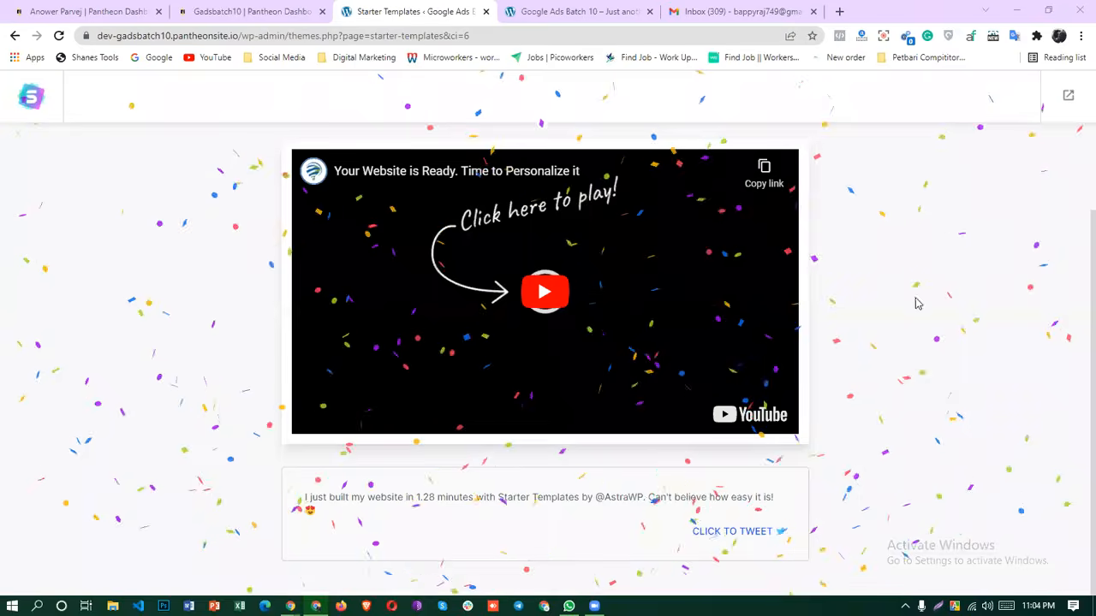
scroll(76, 263, "up", 2)
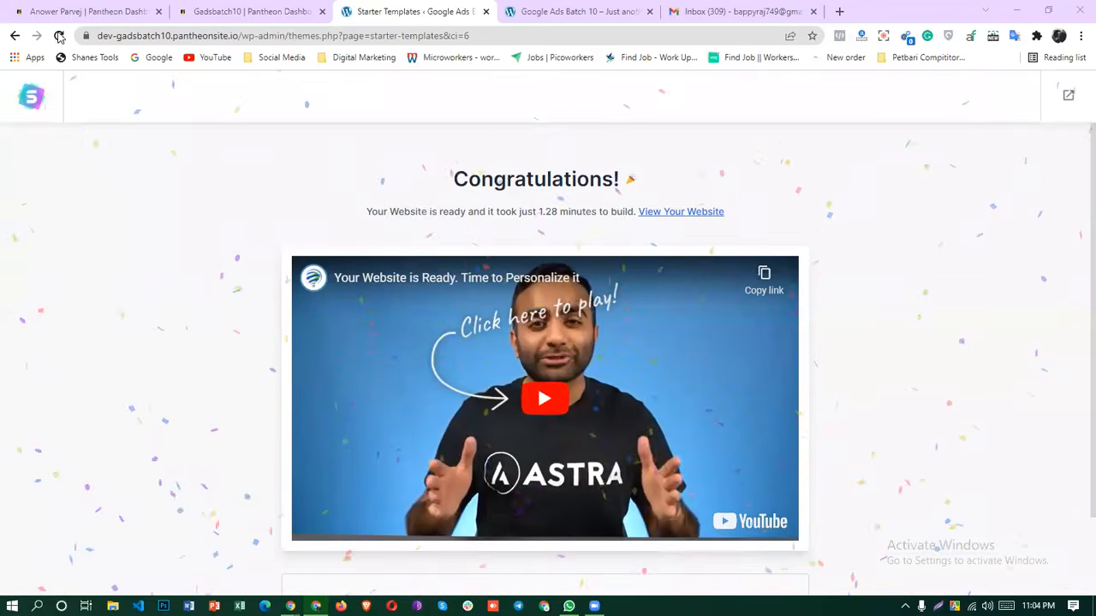
left_click(549, 6)
left_click(51, 11)
key("ctrl+4")
left_click(58, 37)
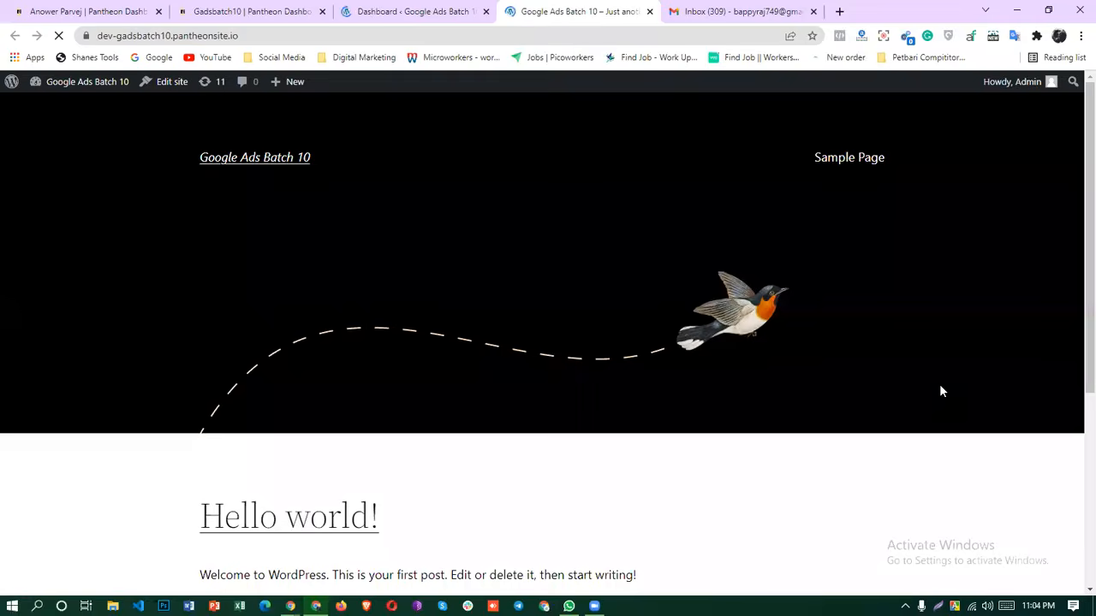
Open DNK Blue Shoes from Featured Products and add the $150.00 shoes to the cart.
scroll(940, 386, "down", 4)
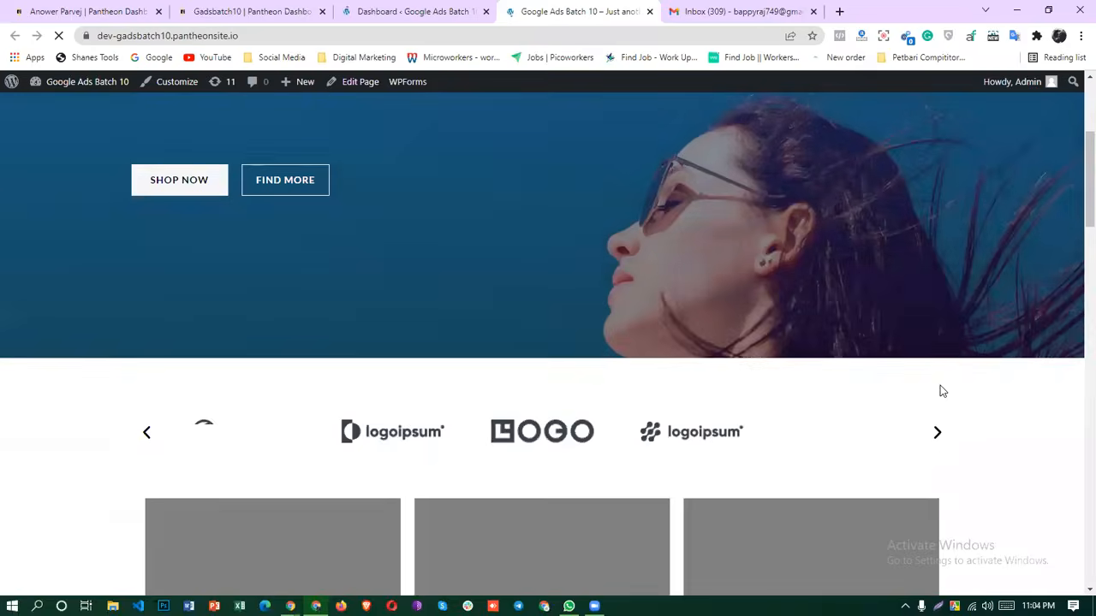
scroll(950, 396, "down", 15)
scroll(986, 407, "up", 10)
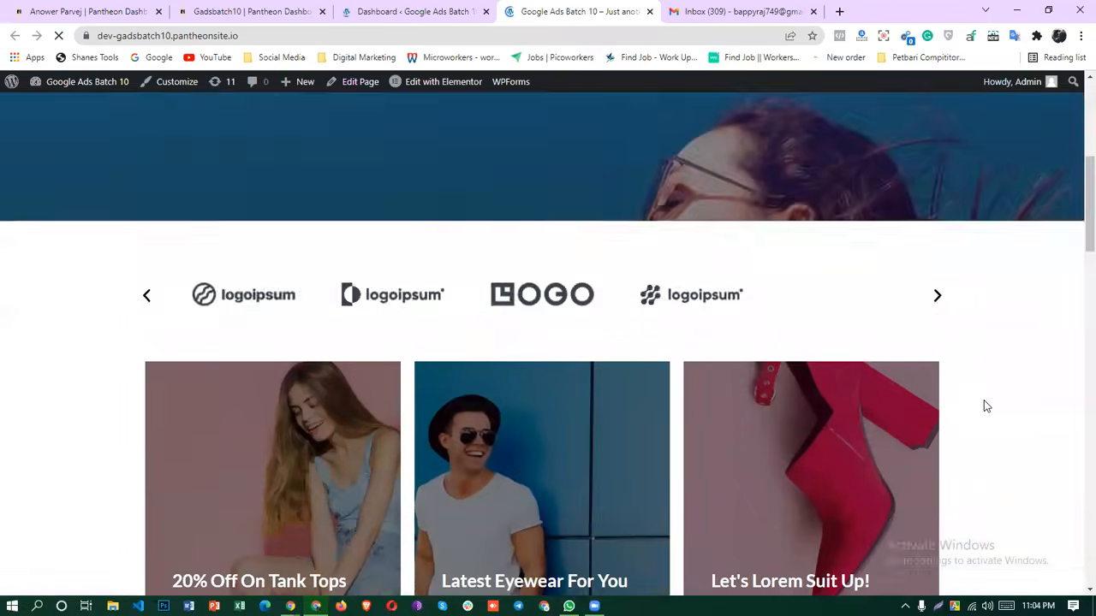
scroll(984, 406, "down", 2)
scroll(422, 374, "down", 6)
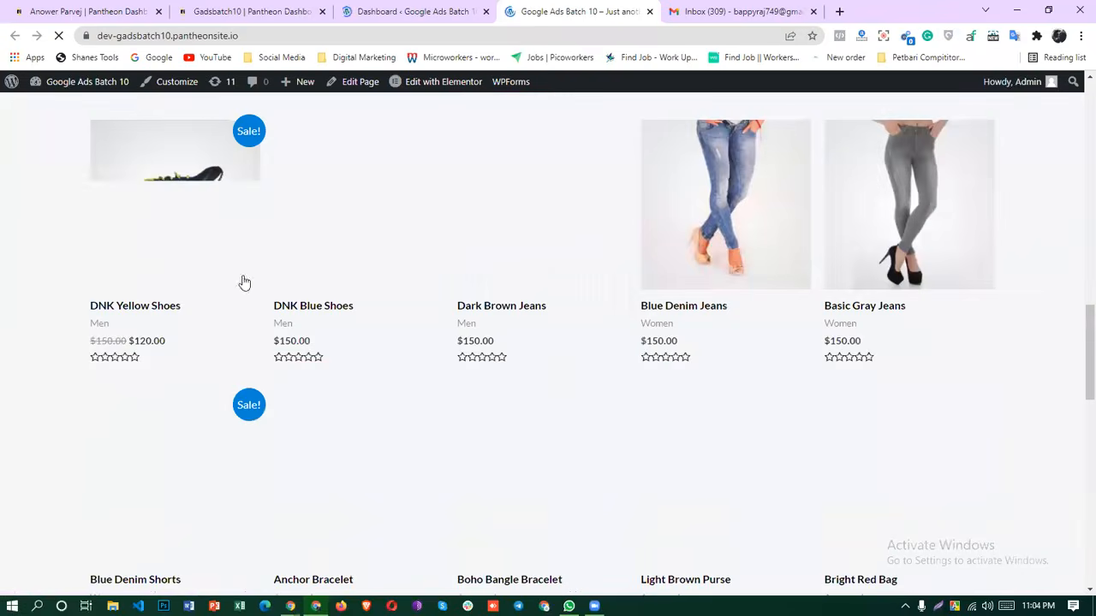
left_click(372, 251)
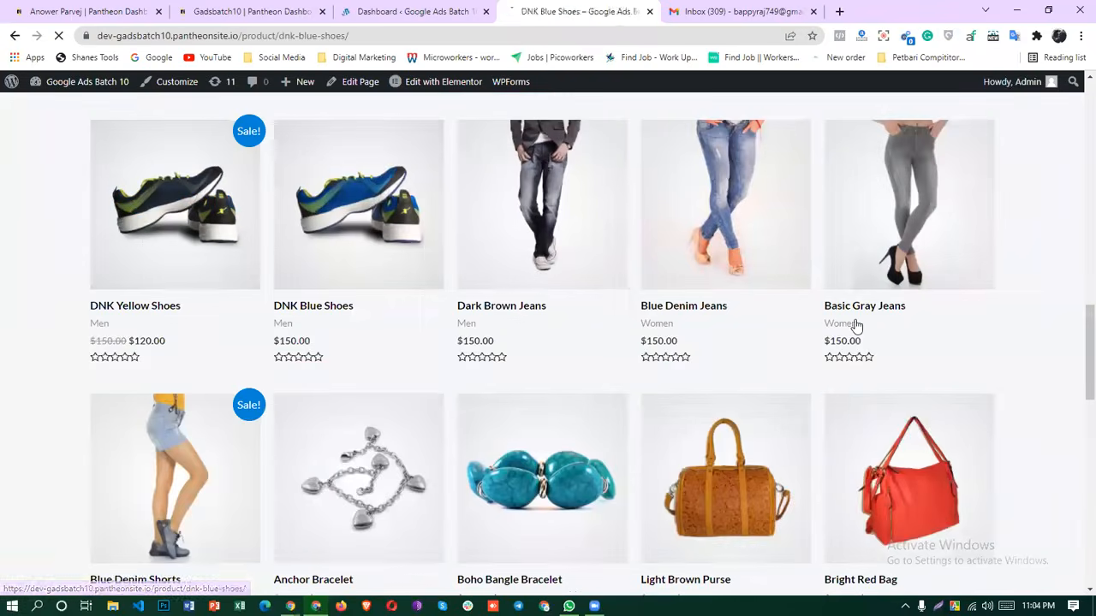
scroll(858, 326, "down", 4)
scroll(860, 329, "up", 2)
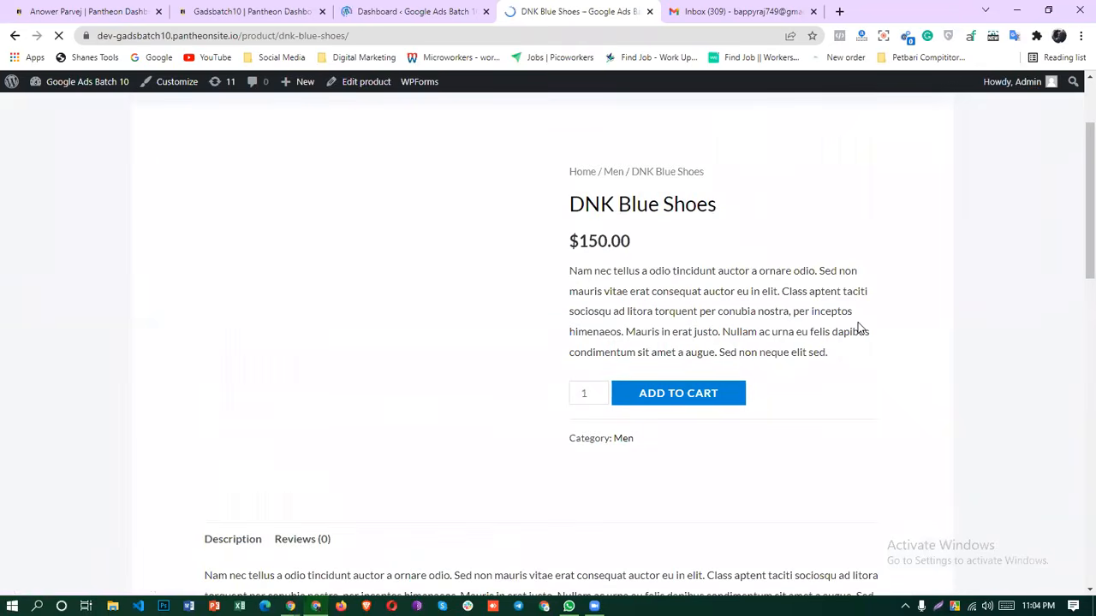
scroll(821, 316, "up", 2)
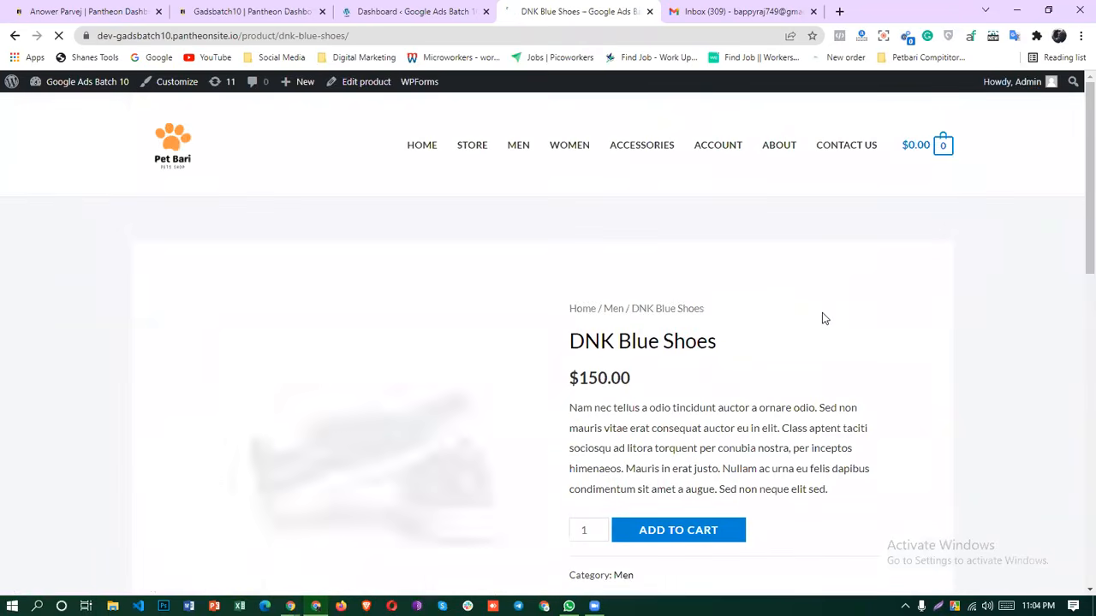
scroll(619, 318, "down", 2)
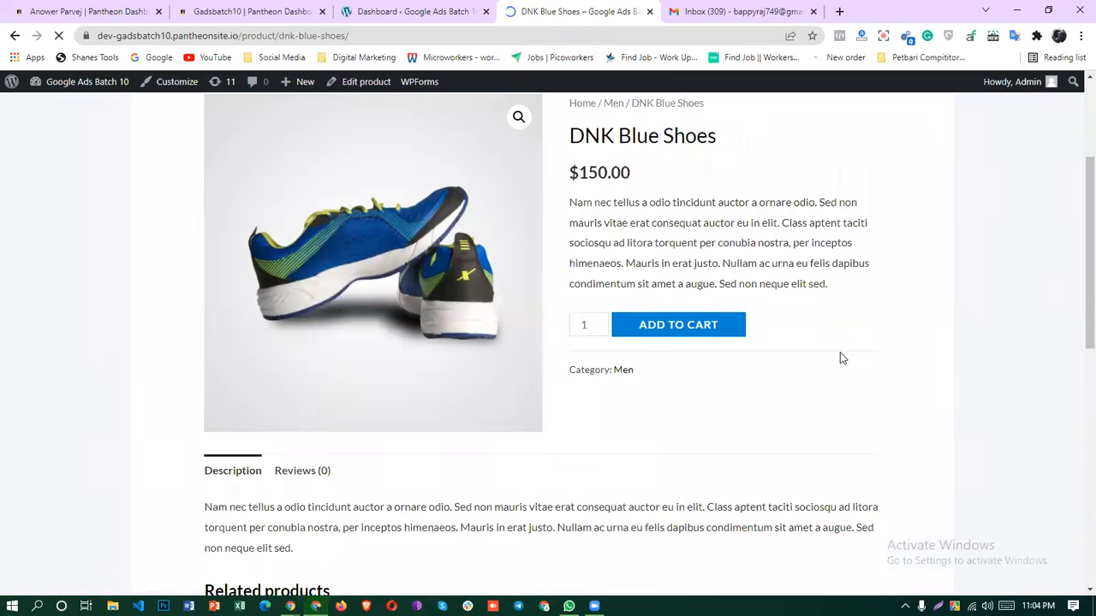
scroll(840, 354, "down", 2)
Go from the cart to checkout, showing DNK Blue Shoes × 1 at $150.00 with no payment methods.
scroll(822, 282, "up", 1)
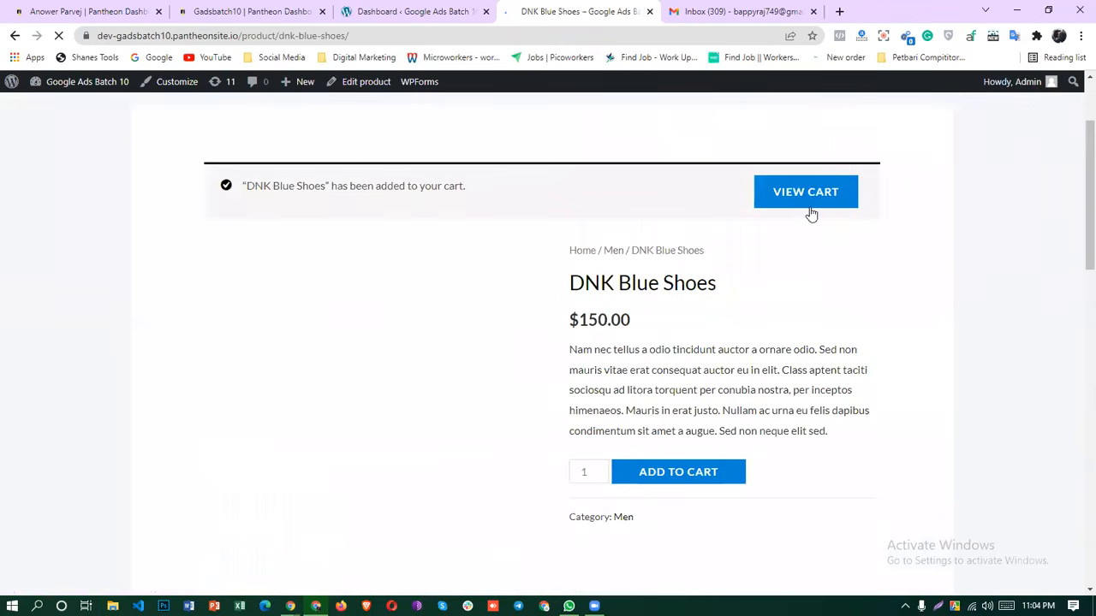
left_click(805, 194)
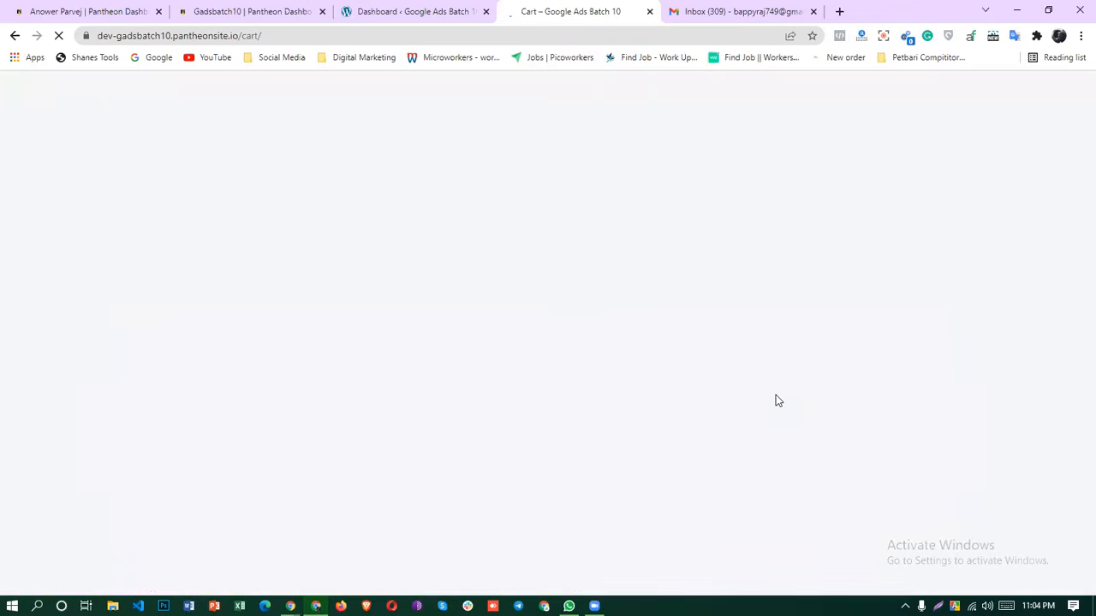
scroll(775, 396, "down", 3)
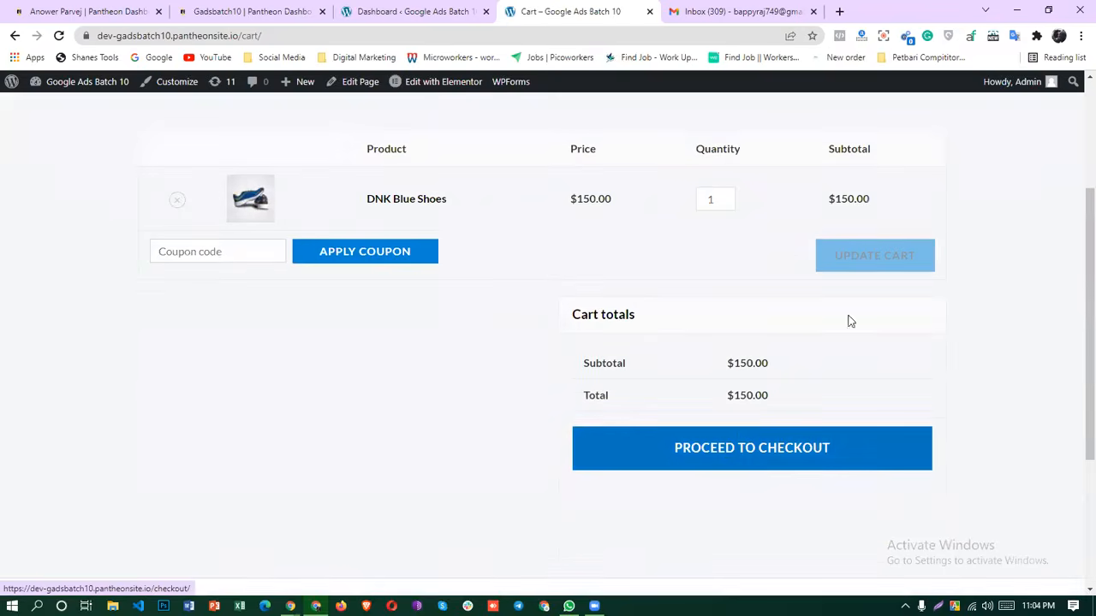
scroll(931, 362, "up", 2)
scroll(782, 419, "down", 3)
left_click(856, 384)
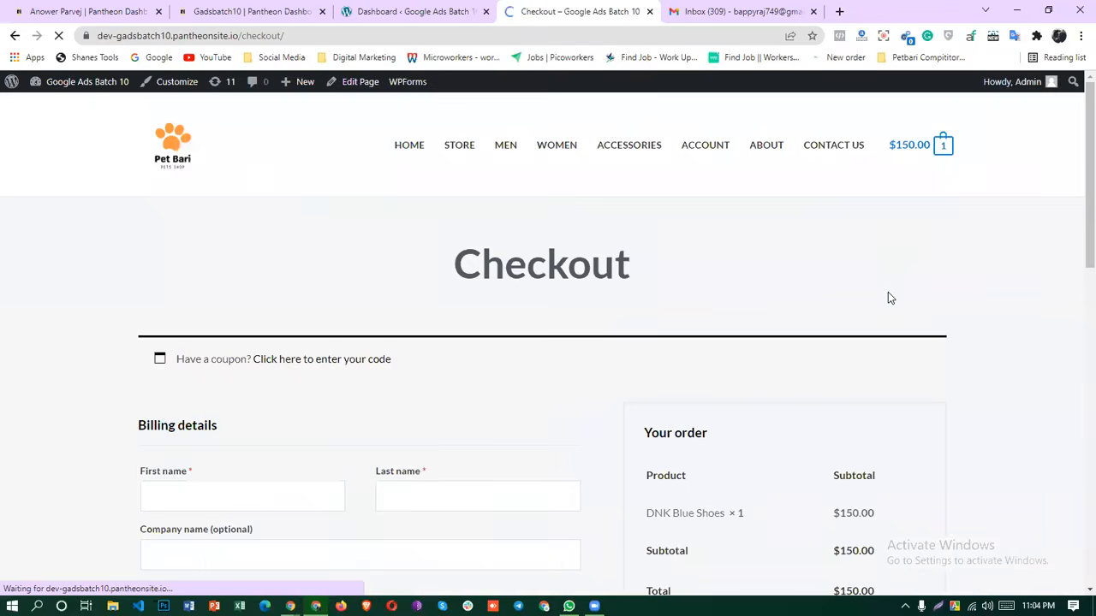
scroll(844, 320, "down", 5)
scroll(256, 151, "up", 2)
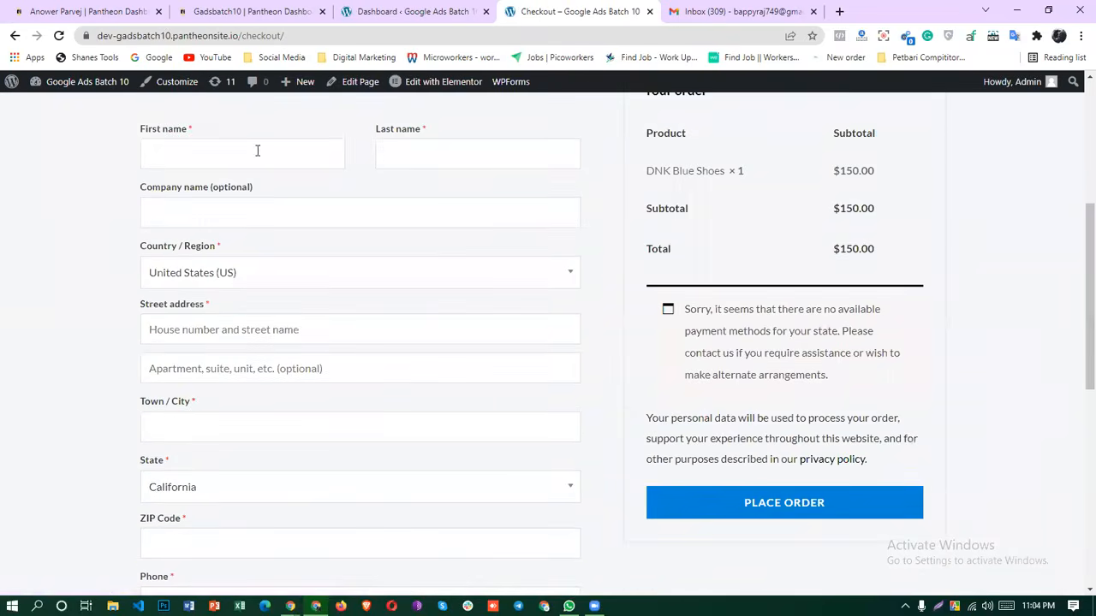
left_click(392, 11)
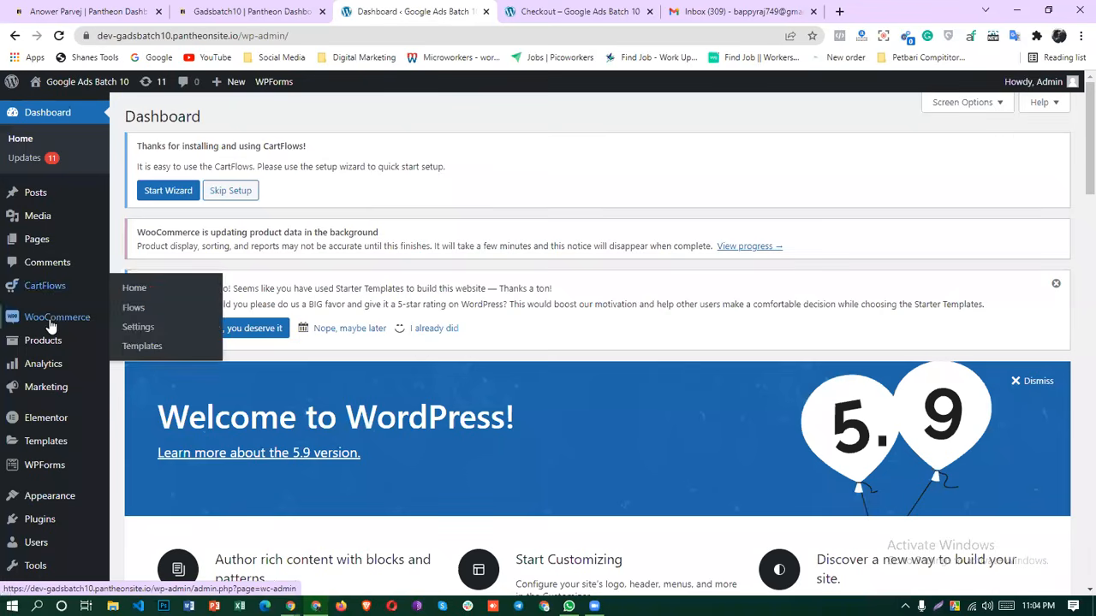
Review the Plugins page's seven active plugins, including WooCommerce 6.2.0, CartFlows and Conditional Payments.
scroll(43, 398, "down", 3)
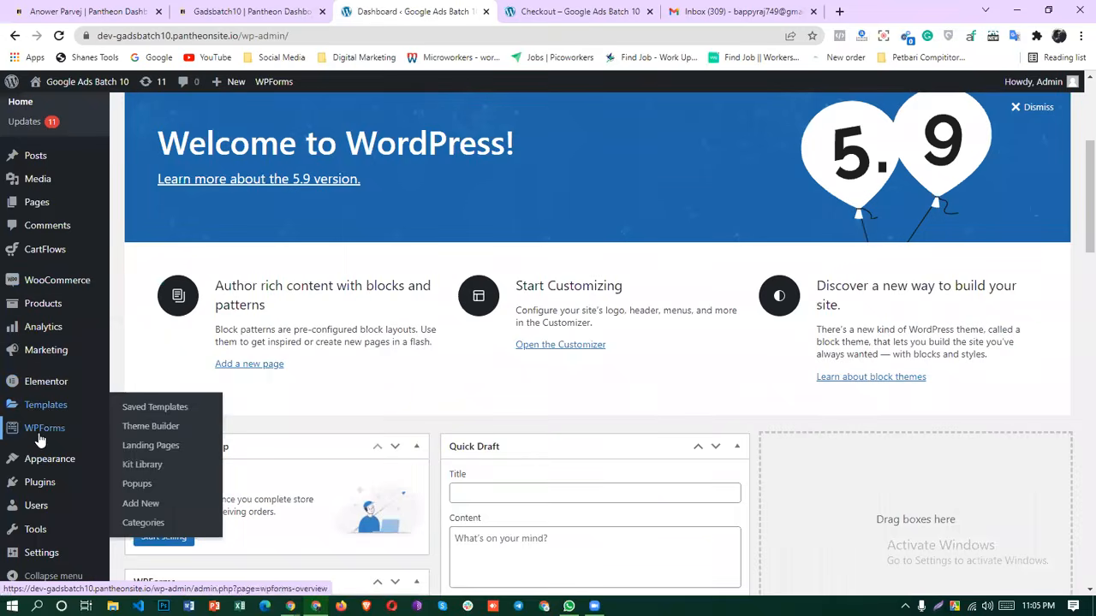
scroll(39, 453, "down", 5)
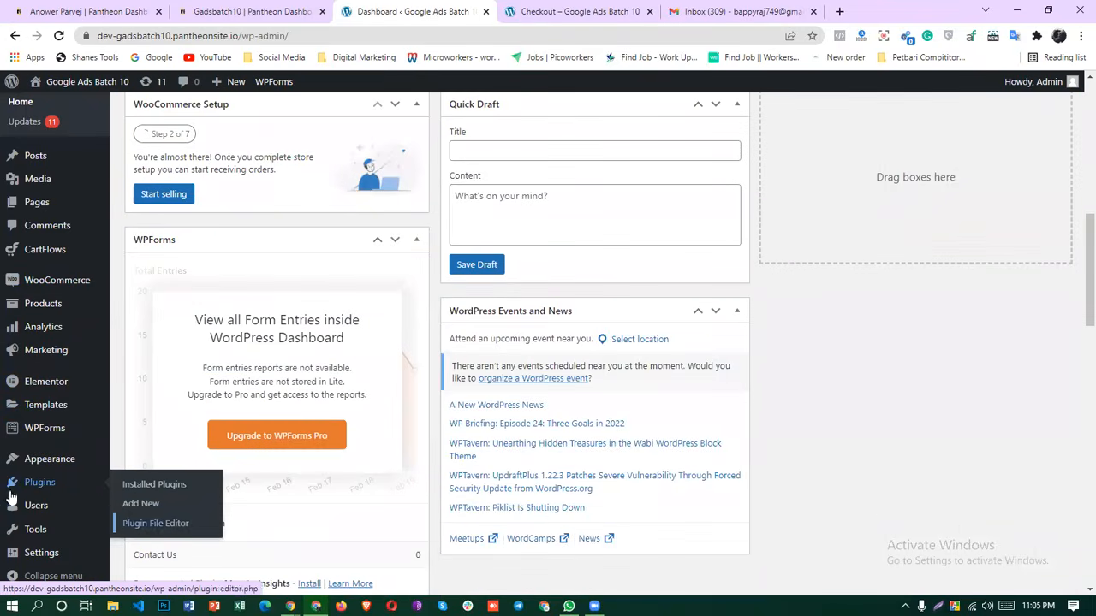
left_click(38, 482)
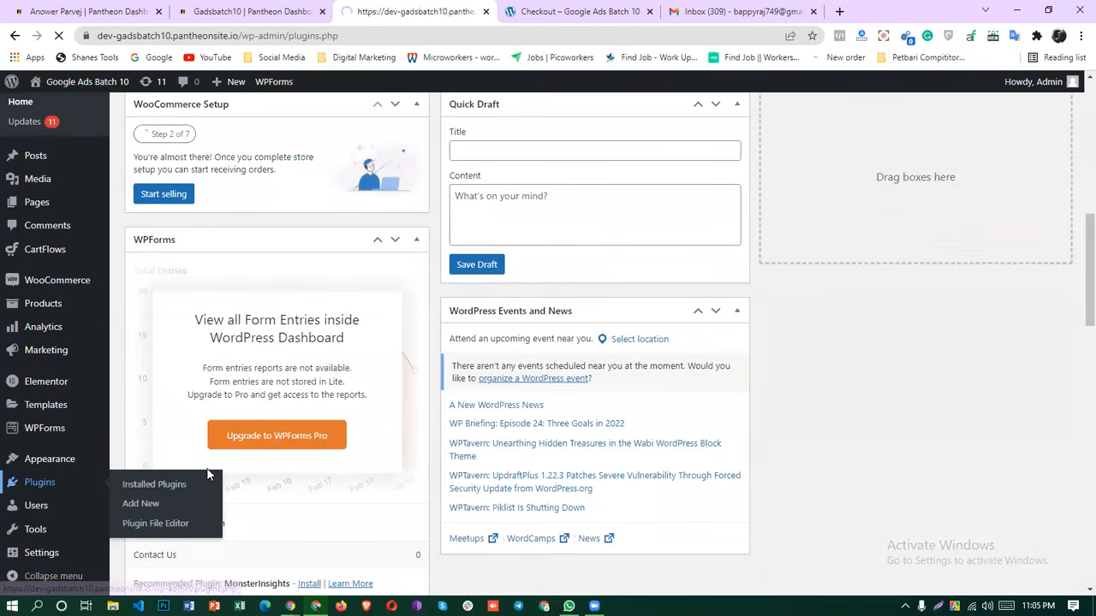
scroll(232, 398, "down", 3)
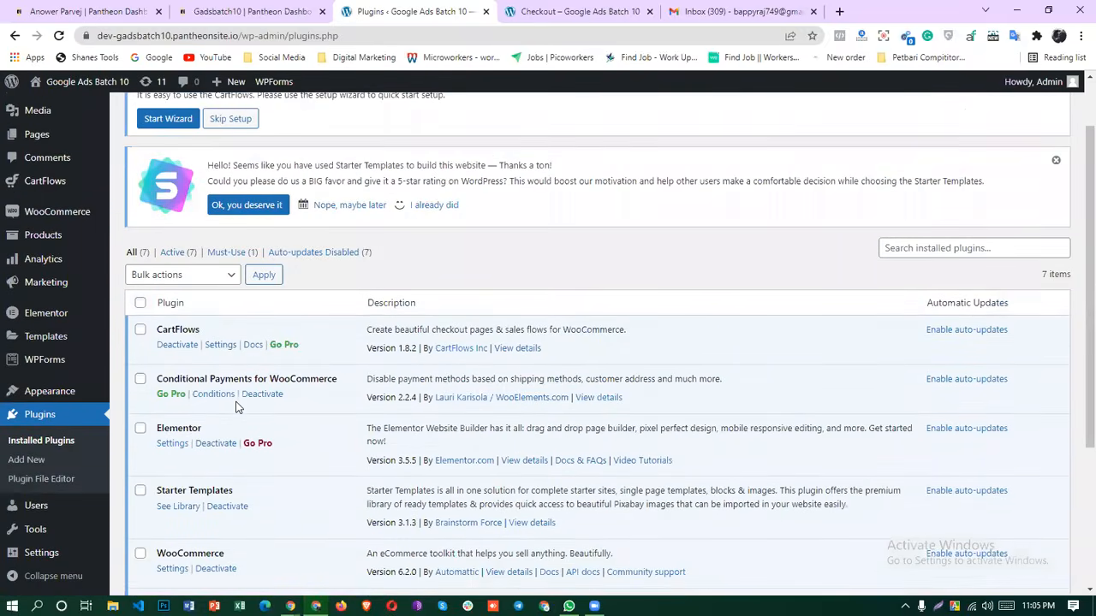
scroll(238, 407, "down", 1)
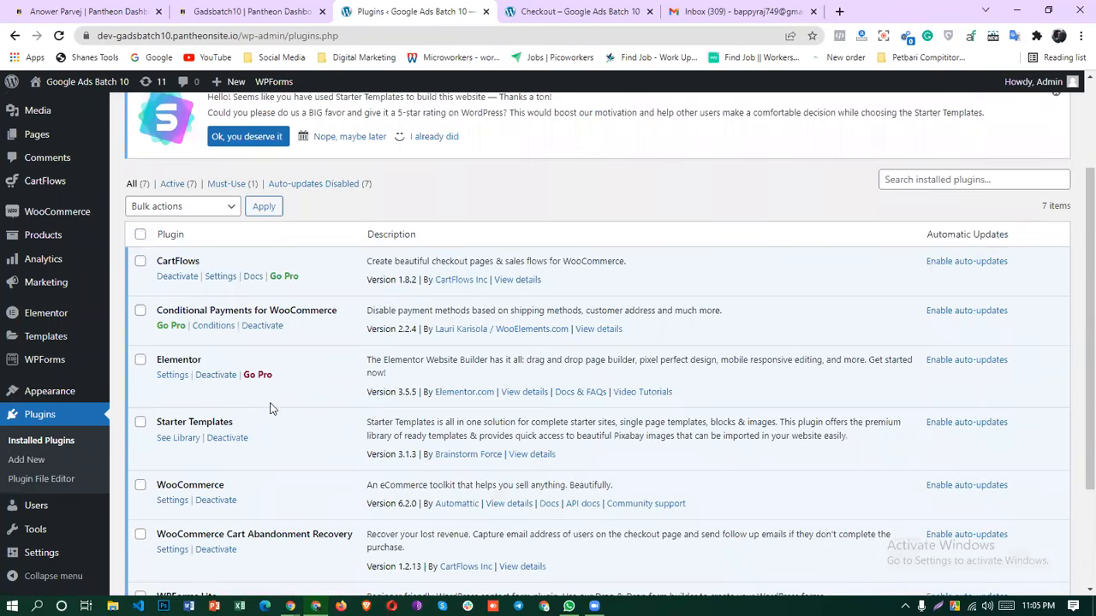
scroll(277, 407, "down", 1)
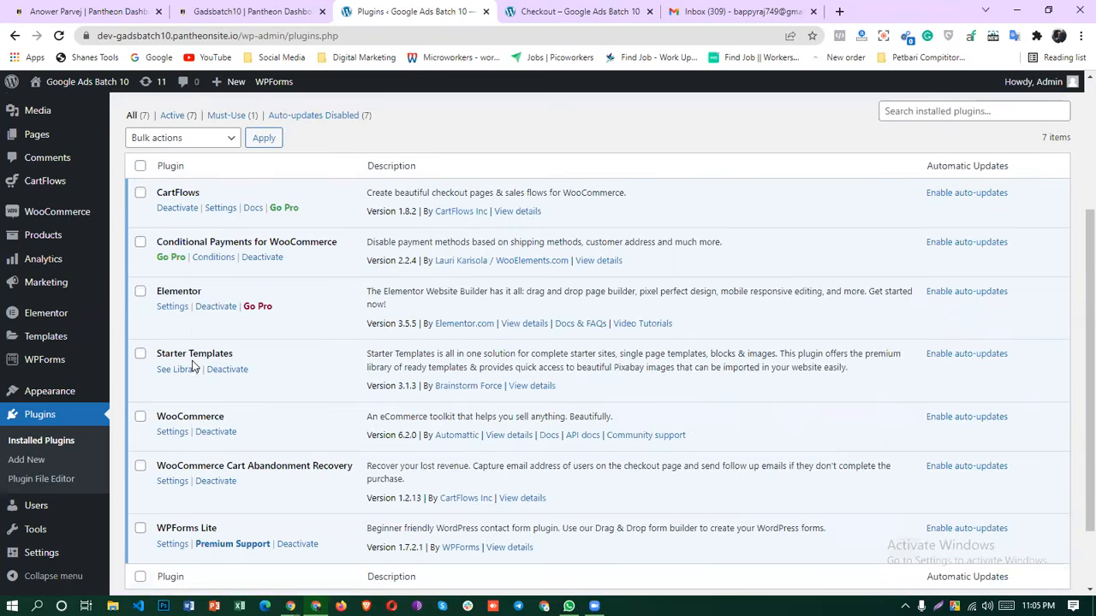
scroll(231, 402, "down", 2)
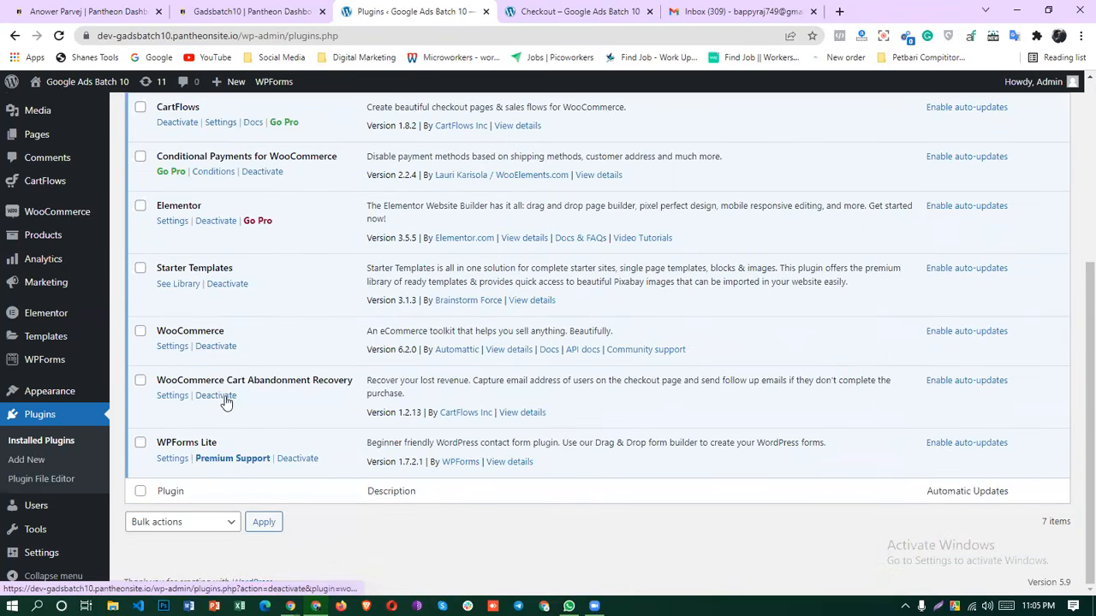
scroll(203, 368, "up", 3)
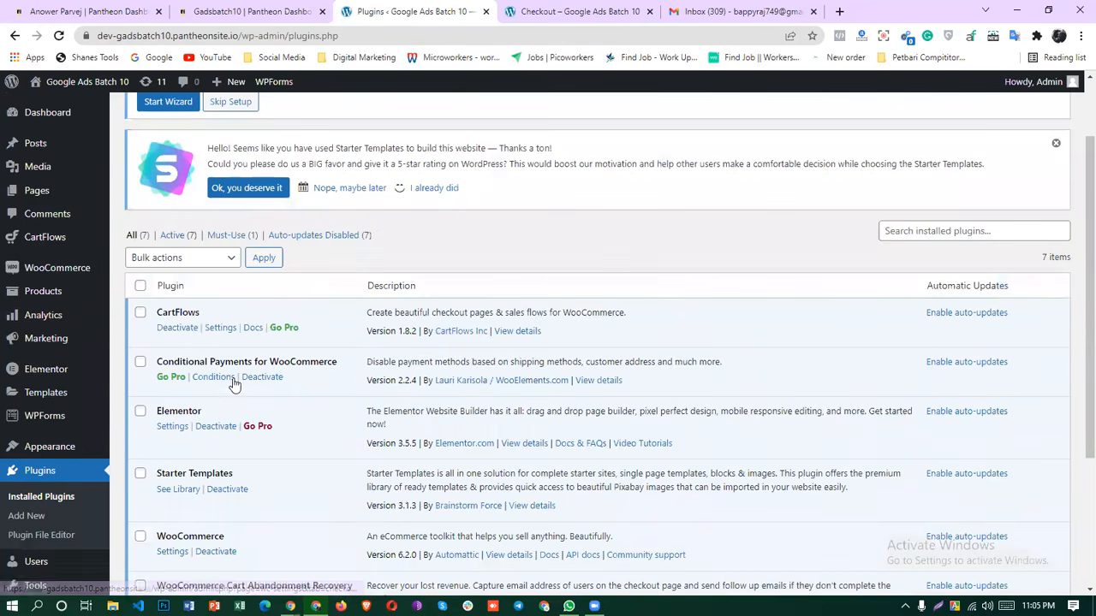
Open the Conditional Payments Conditions page and accept the Starter Templates rating request.
left_click(215, 378)
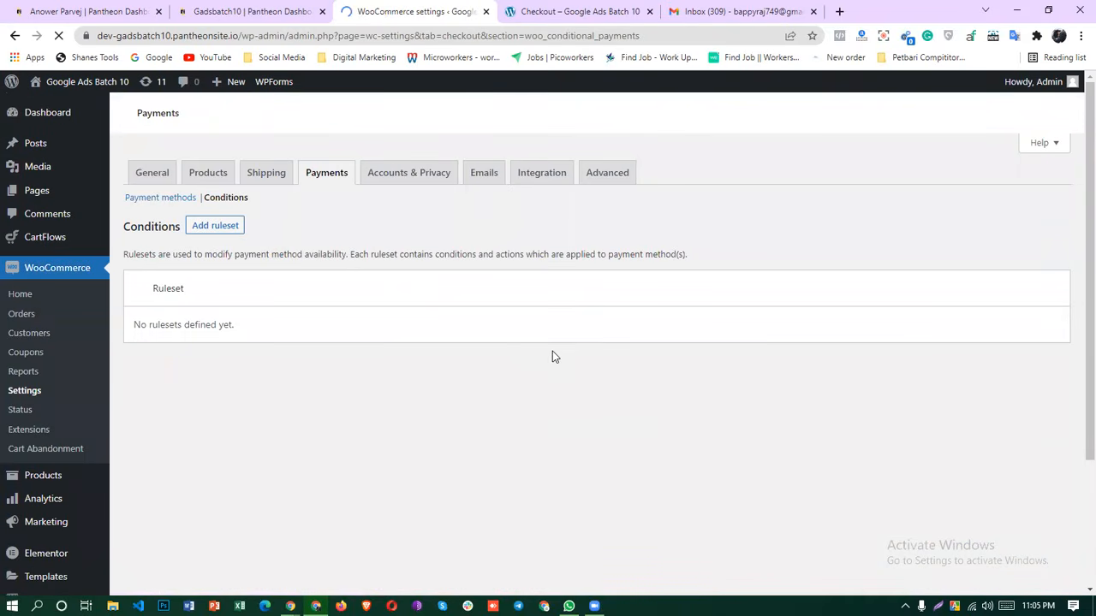
scroll(334, 313, "down", 2)
scroll(334, 313, "up", 2)
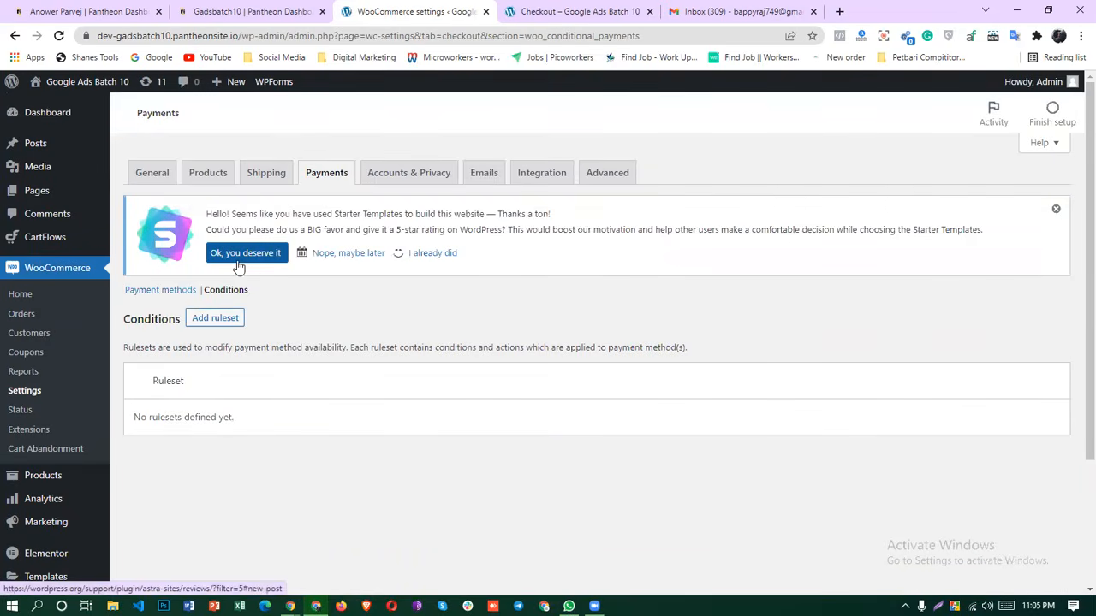
left_click(245, 253)
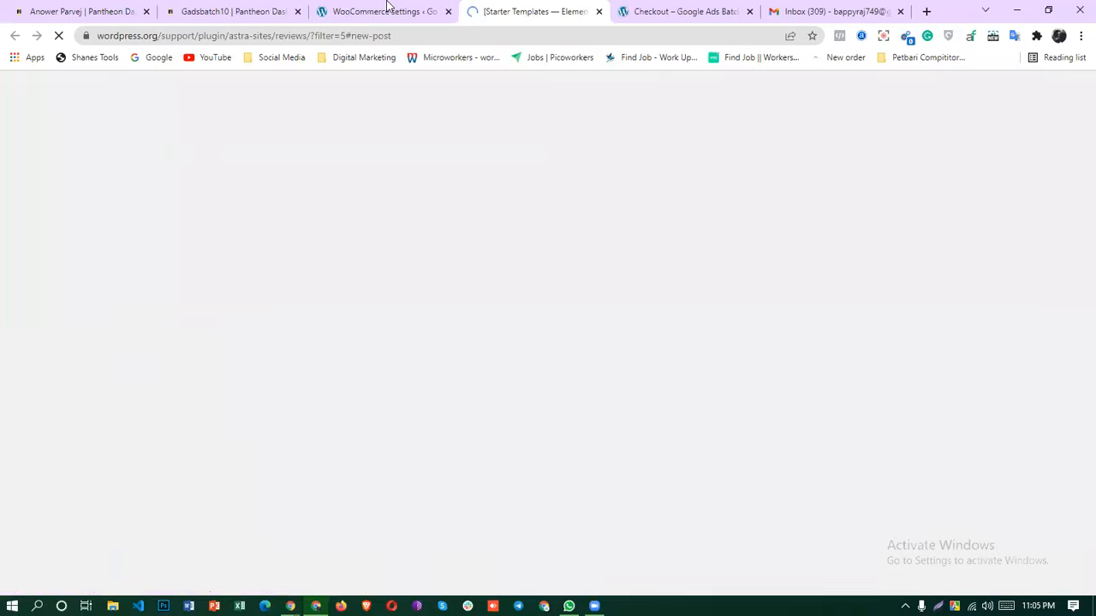
left_click(391, 10)
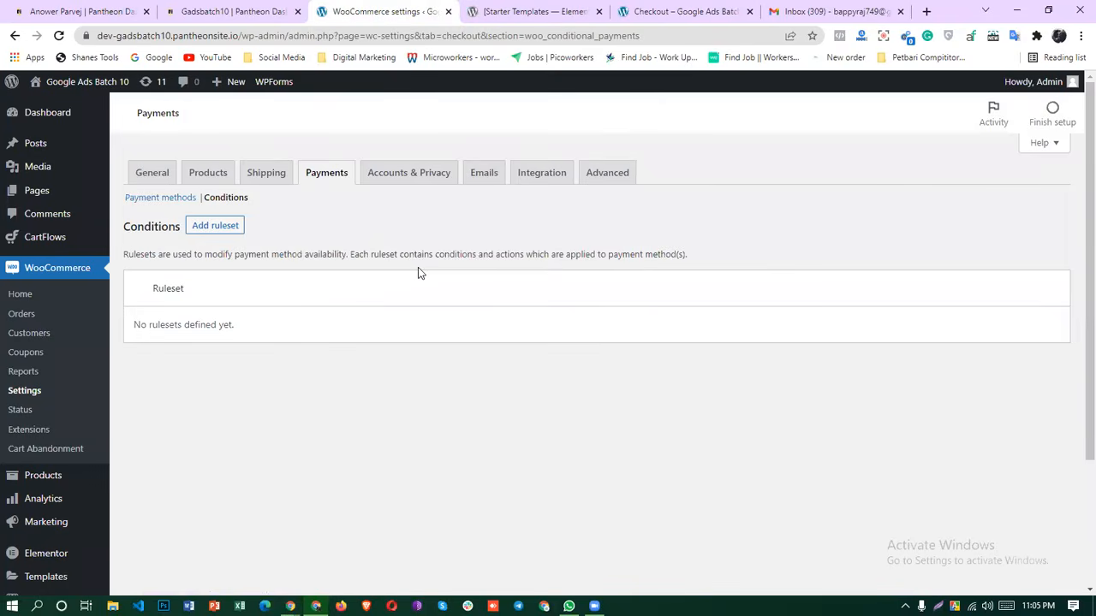
Glance at the Starter Templates reviews page, then open WooCommerce's Integration settings.
left_click(522, 11)
scroll(502, 362, "down", 4)
scroll(502, 362, "up", 4)
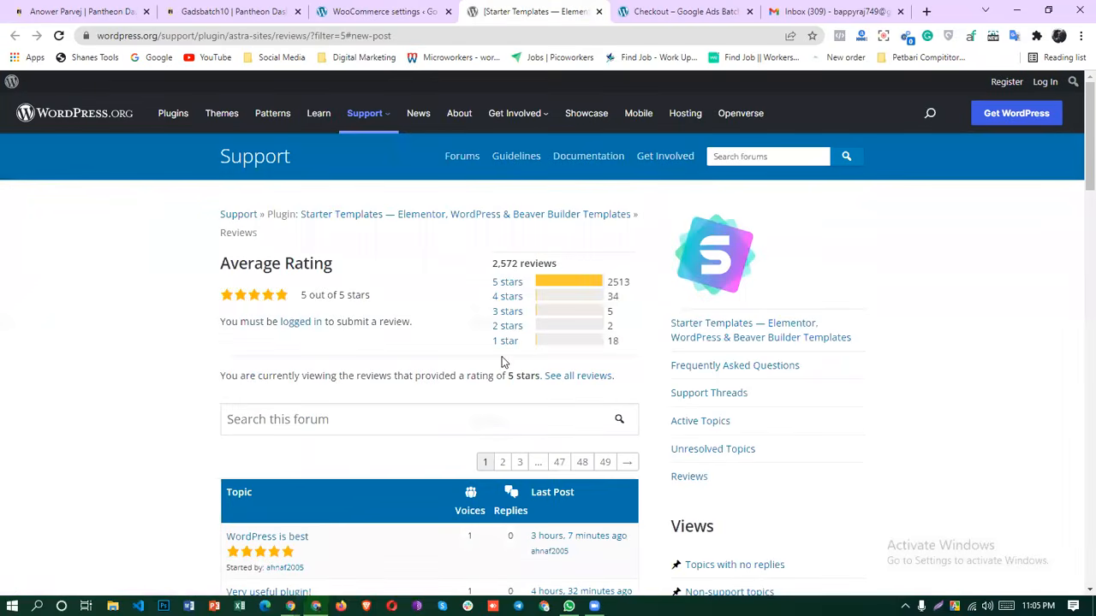
left_click(327, 9)
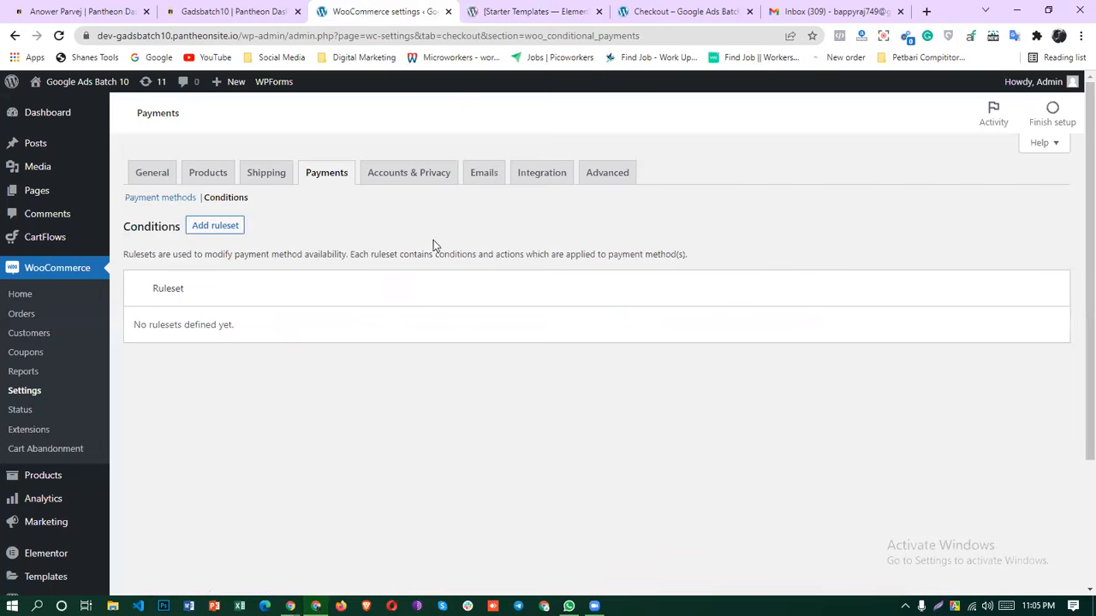
left_click(541, 175)
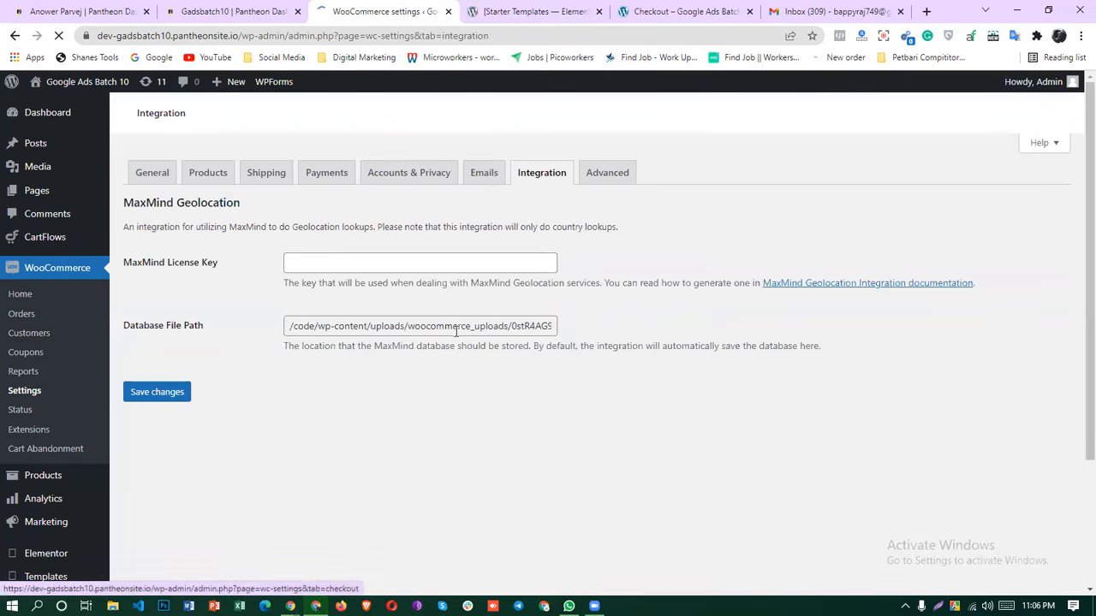
Go from Shipping to the Payments tab and switch on the Cash on delivery toggle.
left_click(274, 175)
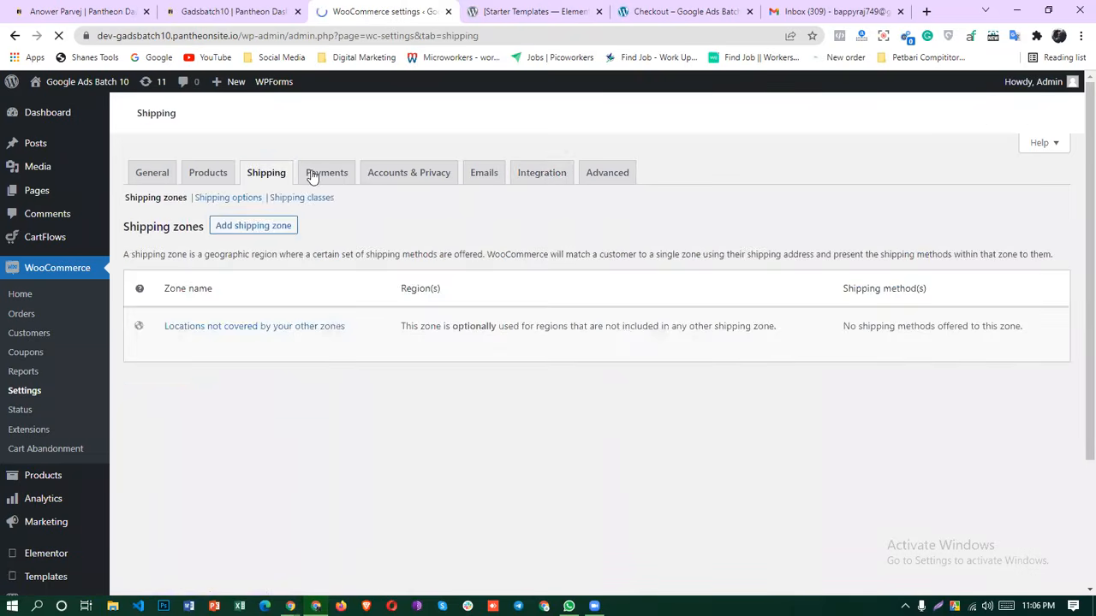
left_click(327, 173)
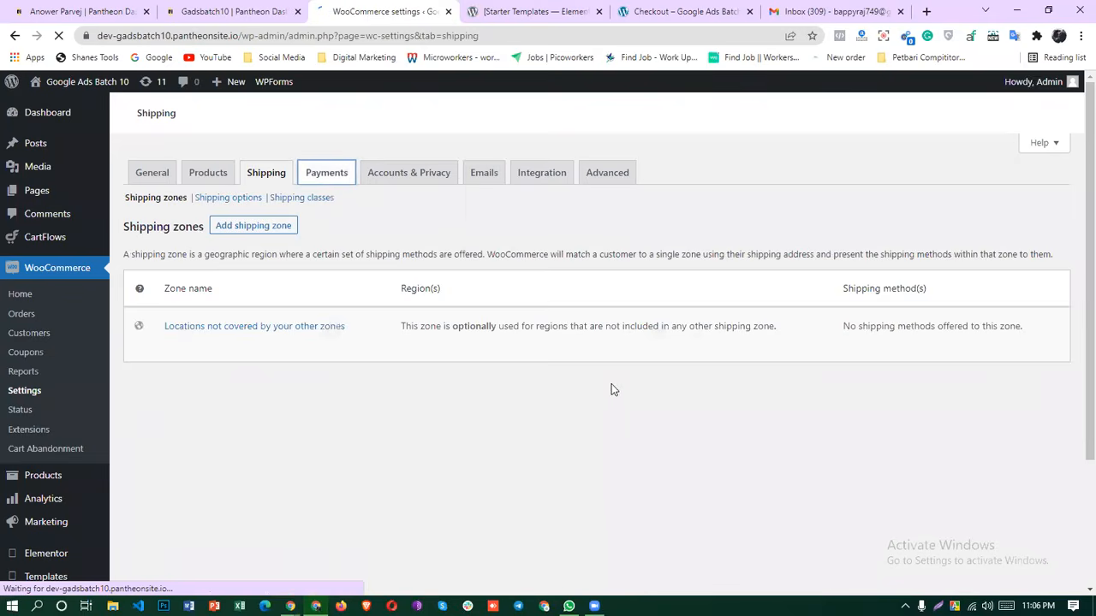
scroll(605, 376, "down", 2)
scroll(605, 377, "up", 2)
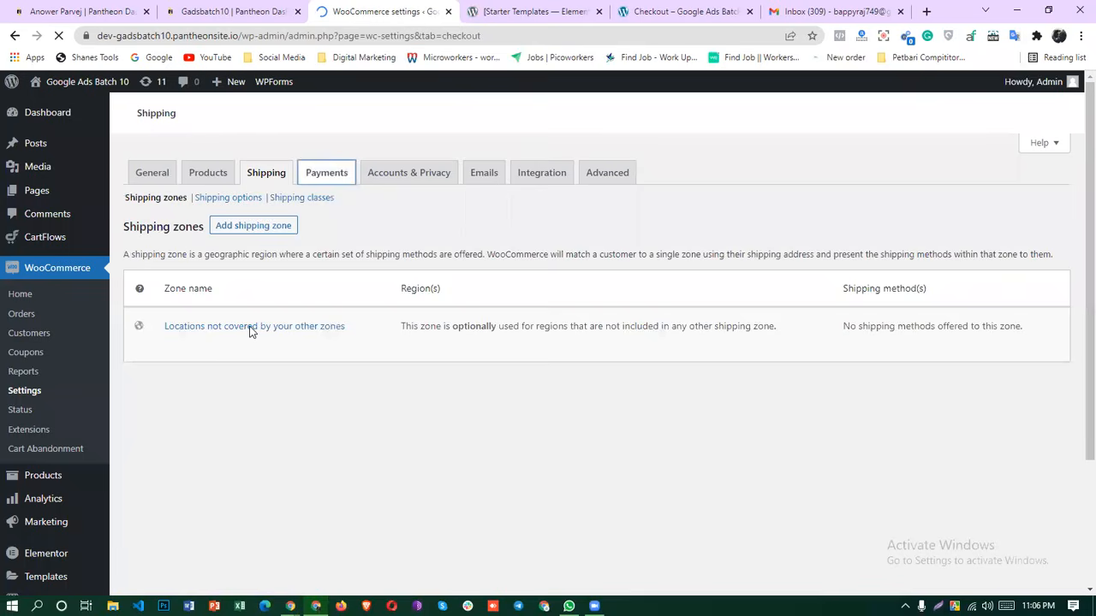
scroll(552, 445, "down", 2)
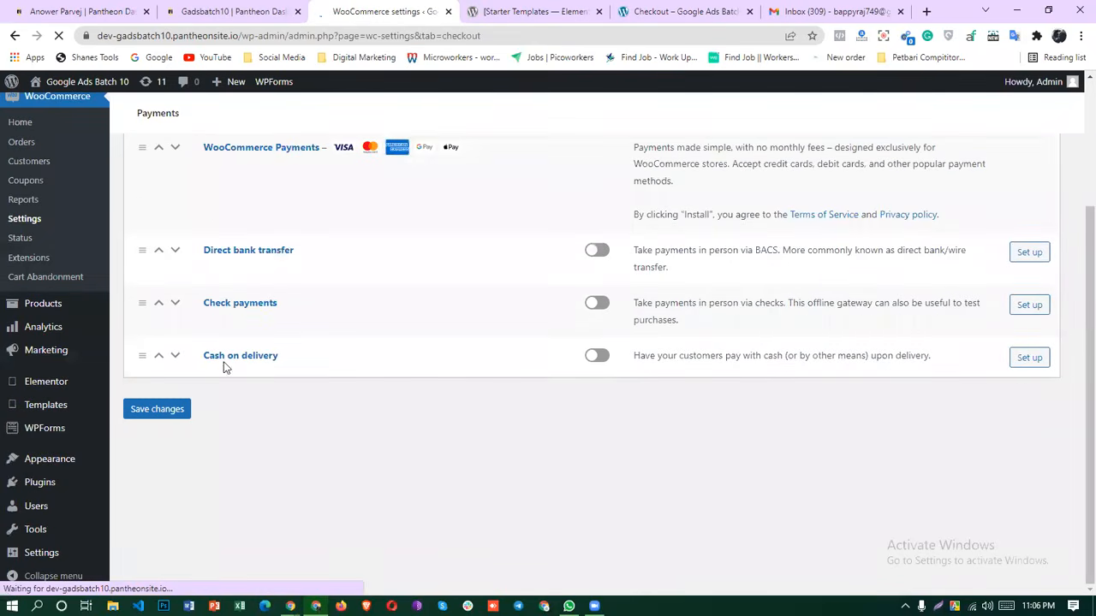
left_click(597, 358)
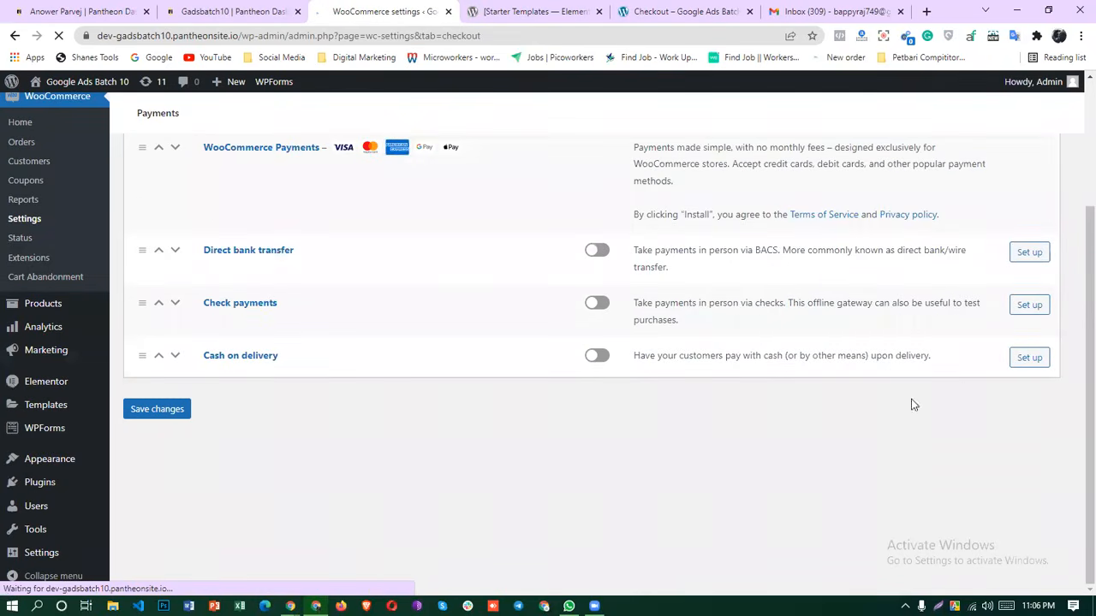
Tick 'Enable cash on delivery' in the Cash on delivery setup and save the changes.
left_click(1027, 360)
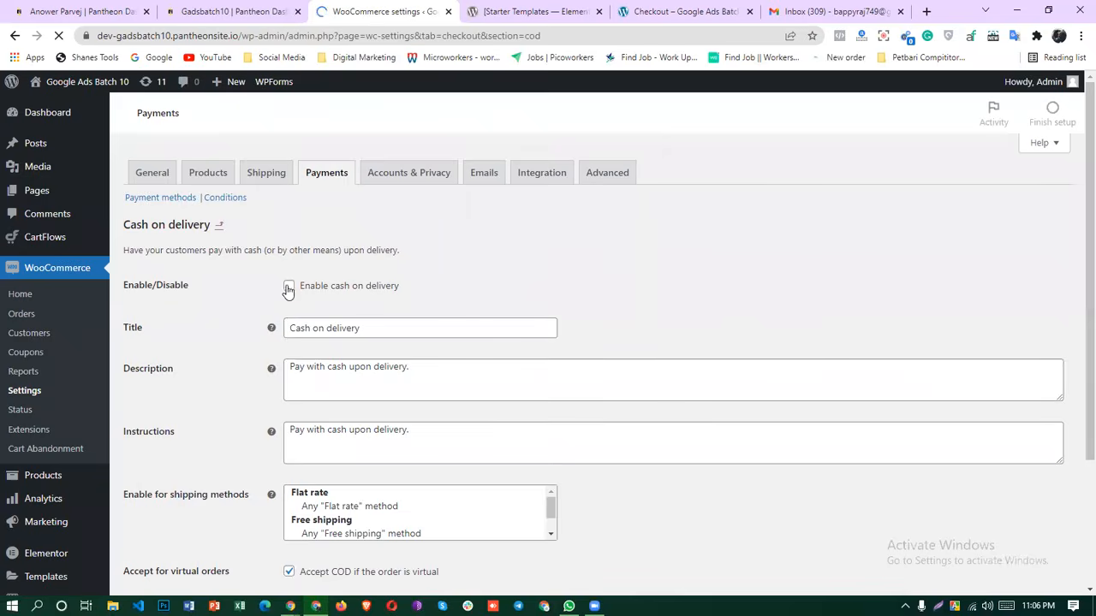
left_click(288, 289)
scroll(574, 374, "down", 3)
left_click(152, 420)
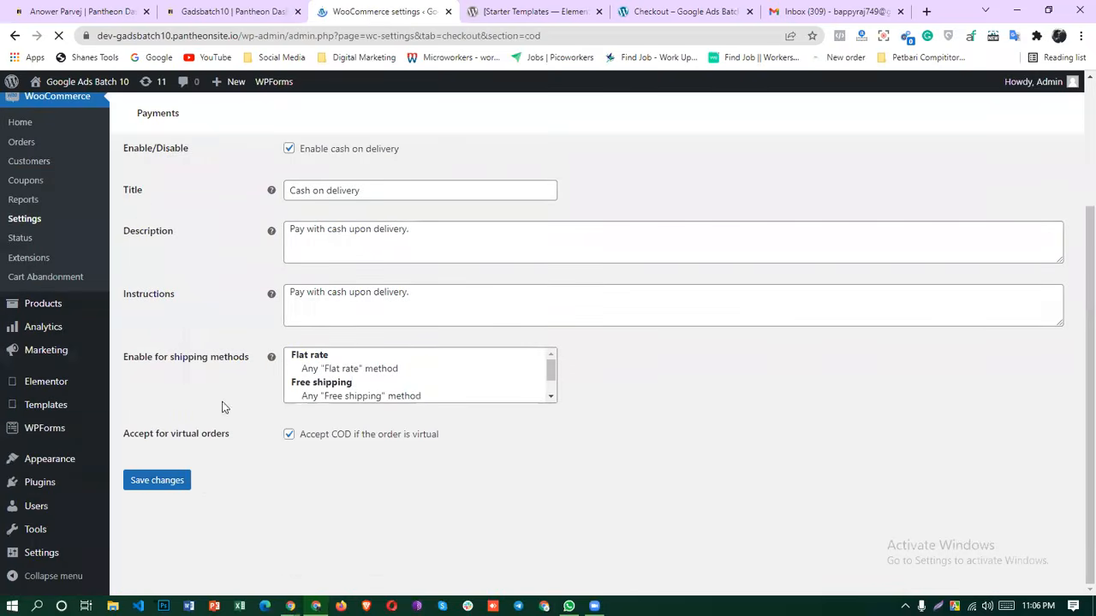
left_click(147, 471)
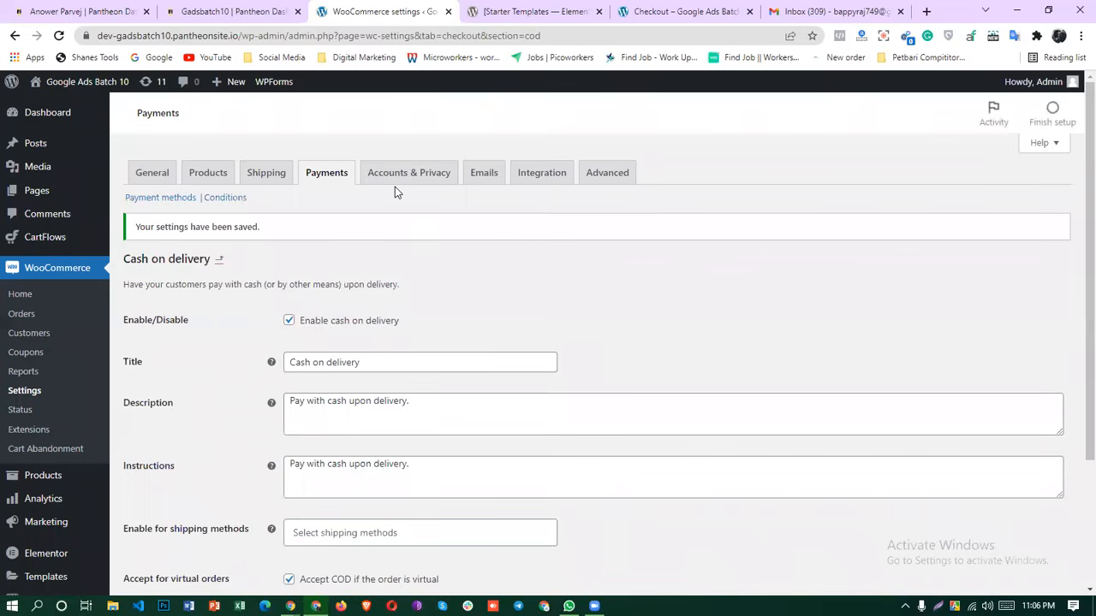
left_click(657, 10)
Reload the checkout to confirm Cash on delivery appears, then open WooCommerce's Integration settings.
left_click(58, 35)
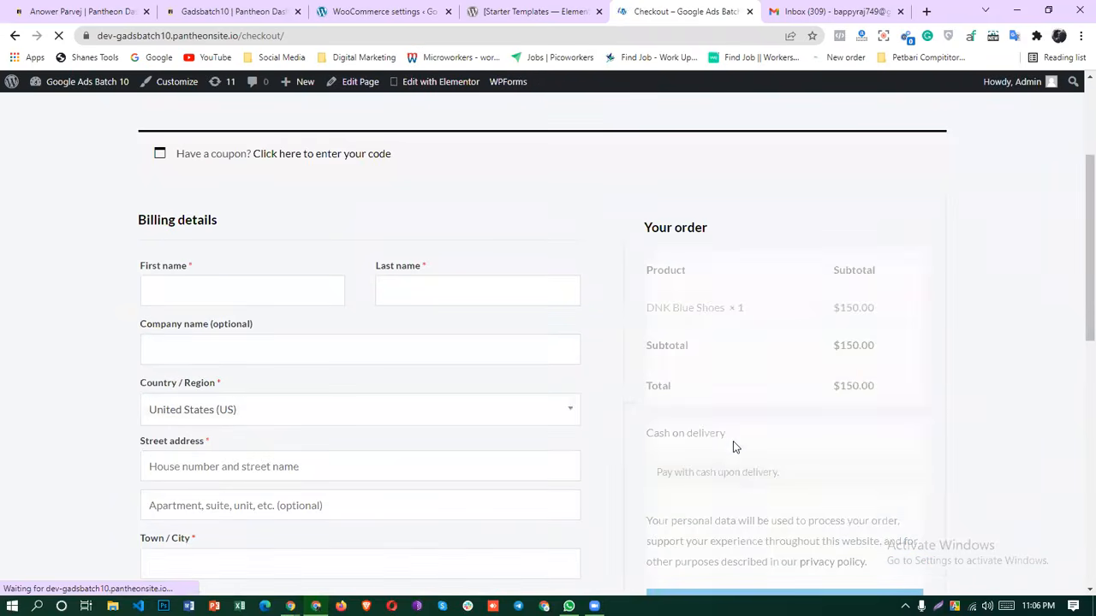
left_click(533, 11)
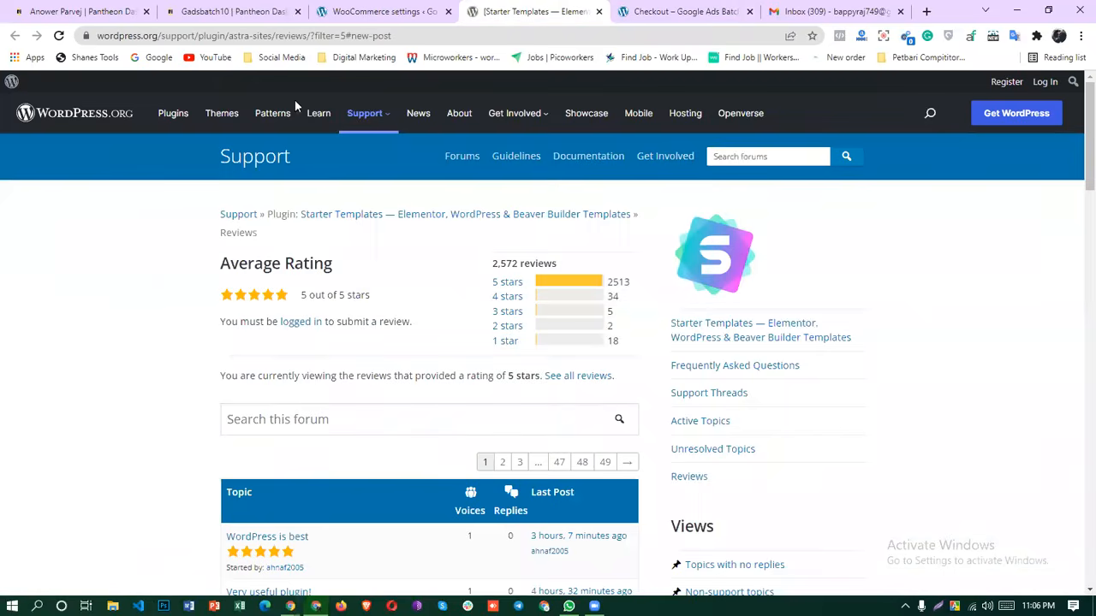
left_click(347, 11)
scroll(435, 351, "down", 2)
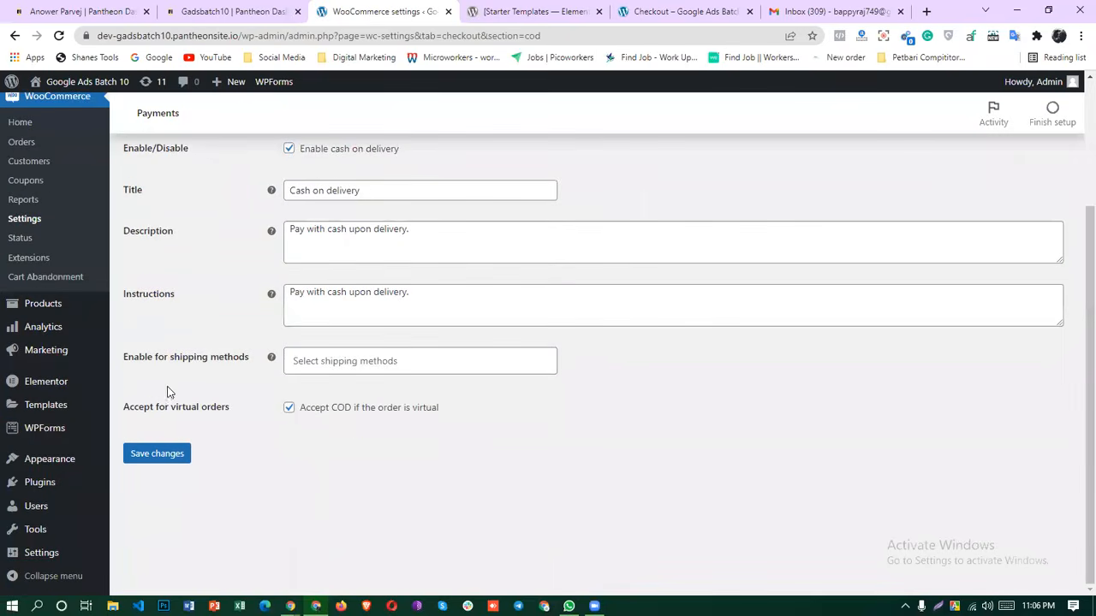
scroll(172, 386, "up", 3)
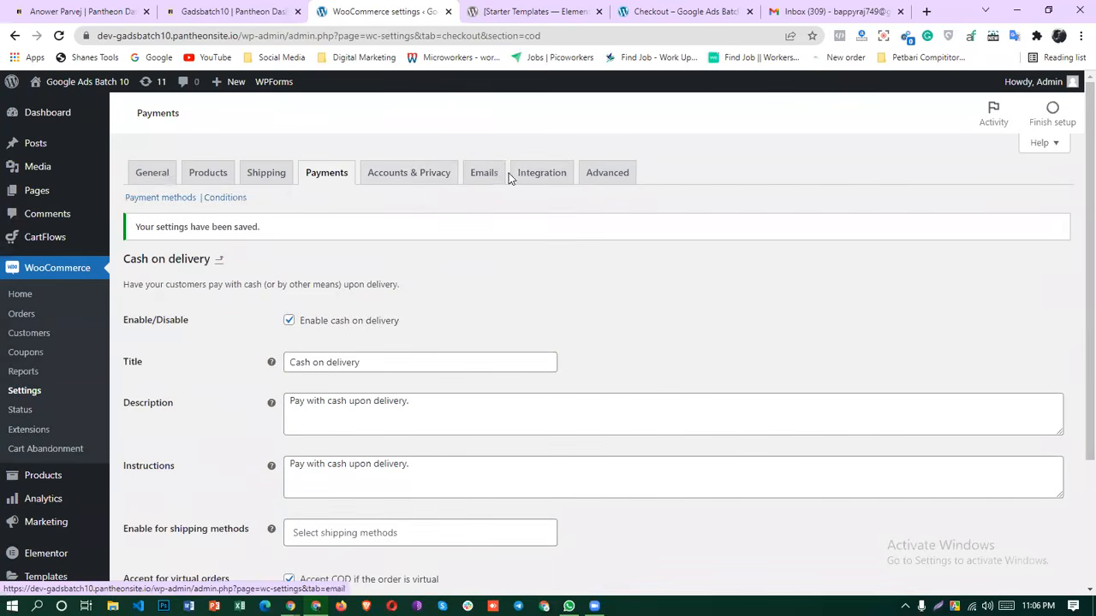
left_click(537, 175)
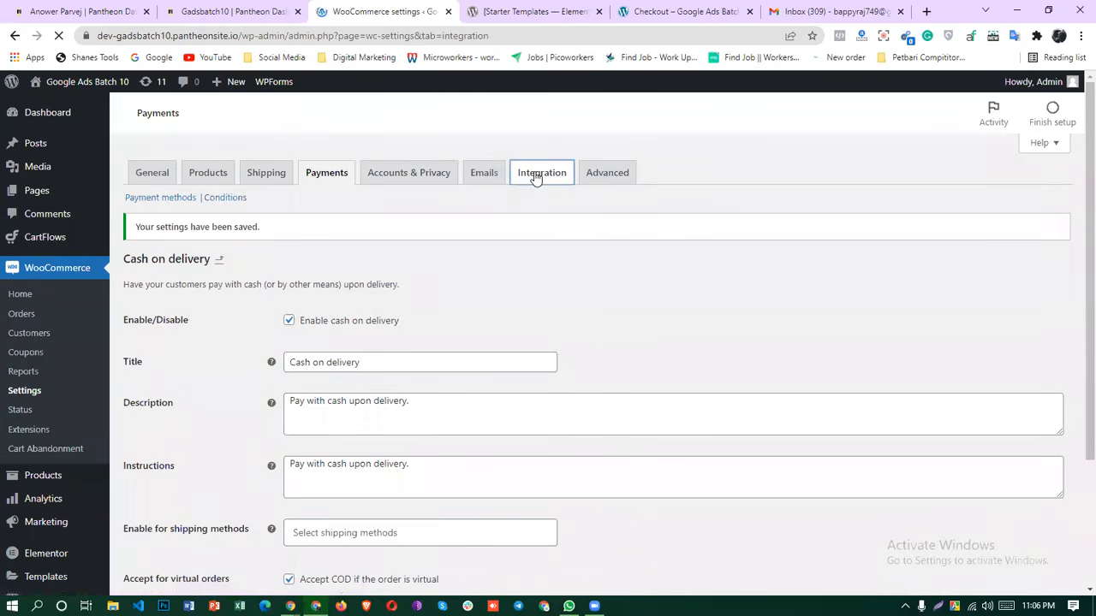
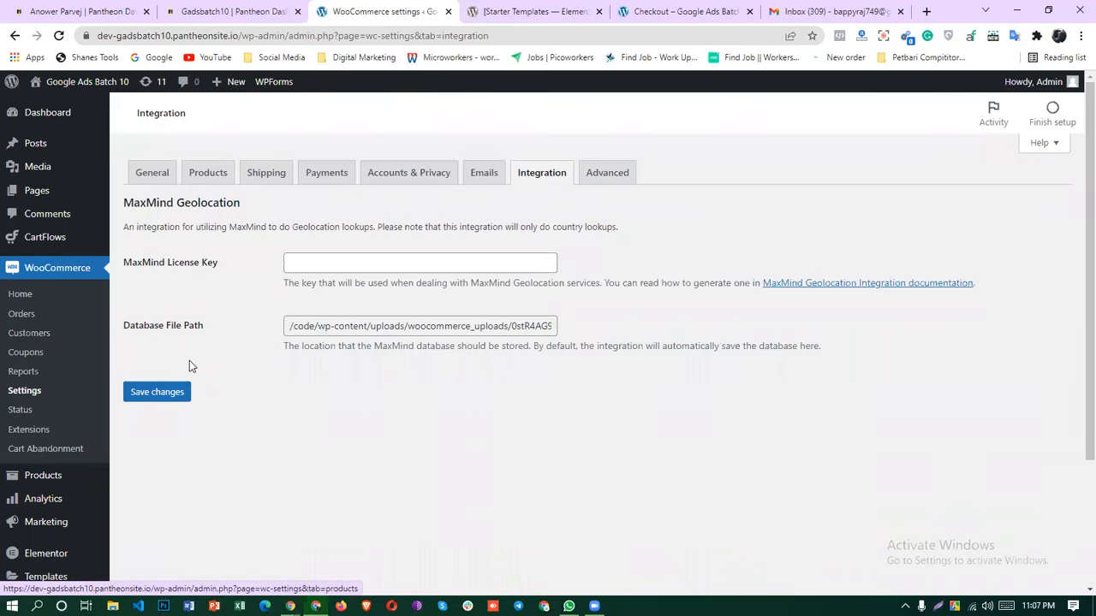
Go to WooCommerce's Shipping settings and start a new shipping zone with Add shipping zone.
left_click(262, 174)
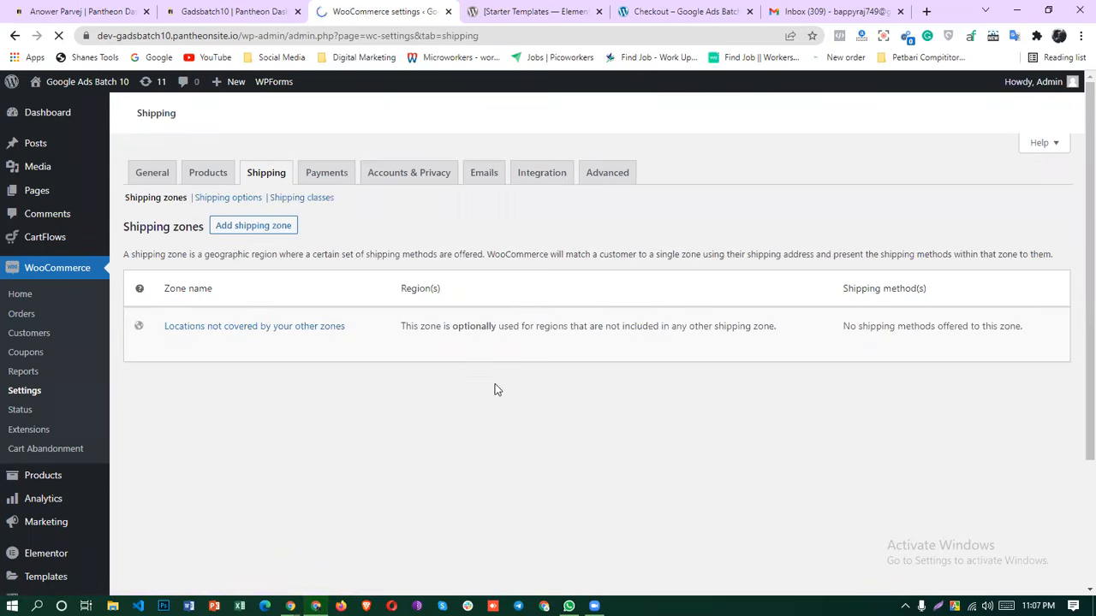
scroll(534, 401, "down", 3)
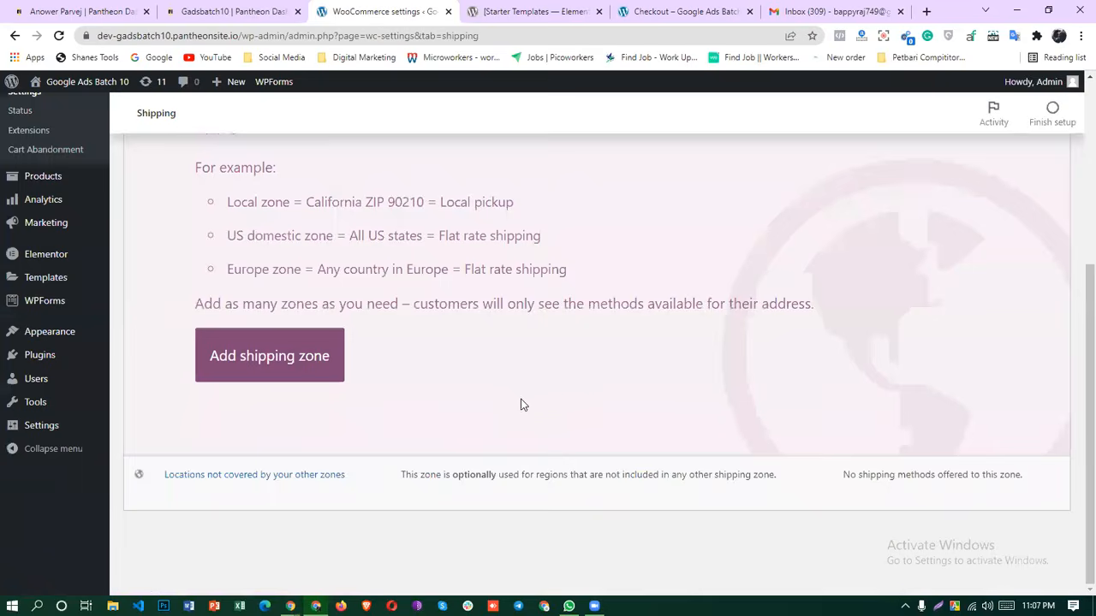
scroll(521, 403, "down", 2)
scroll(503, 417, "up", 2)
scroll(503, 417, "up", 3)
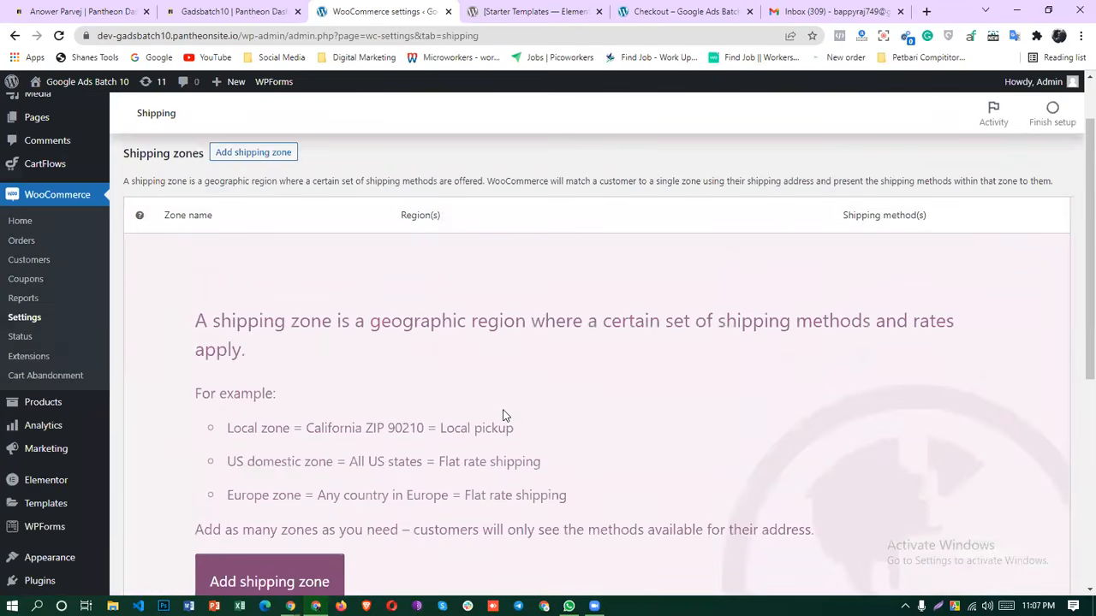
scroll(503, 412, "down", 2)
left_click(309, 396)
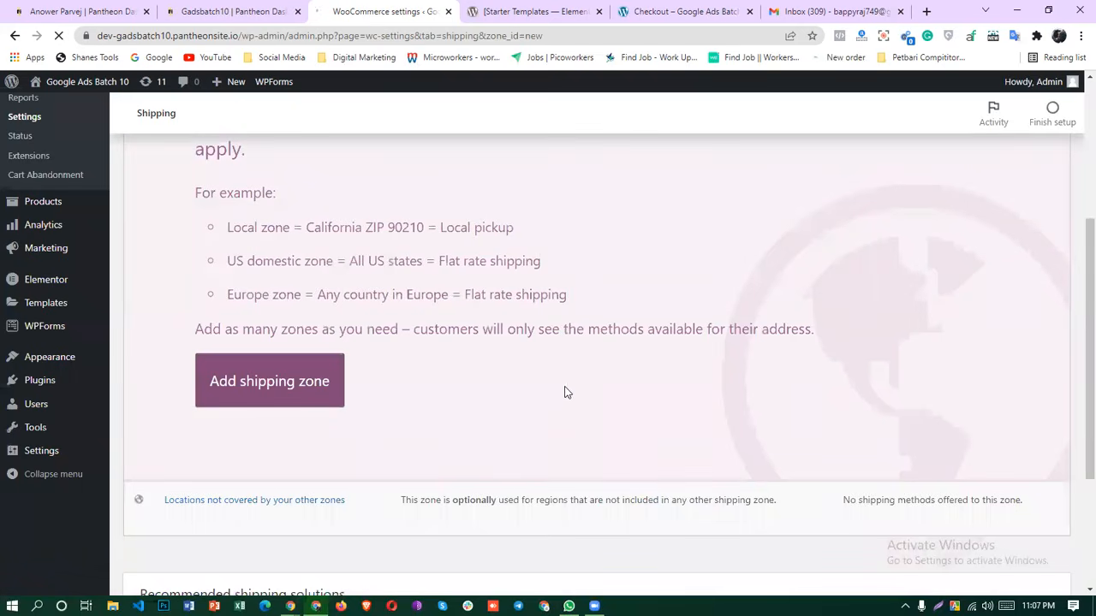
Enter BDT as the new zone's name.
scroll(561, 398, "down", 1)
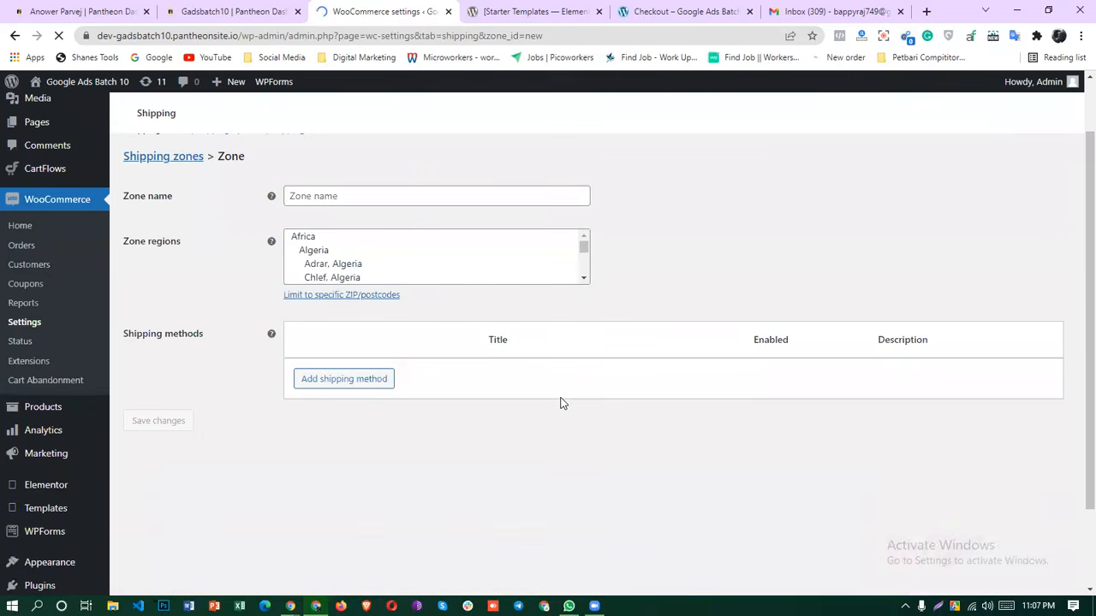
scroll(416, 259, "down", 3)
scroll(416, 259, "up", 3)
left_click(335, 196)
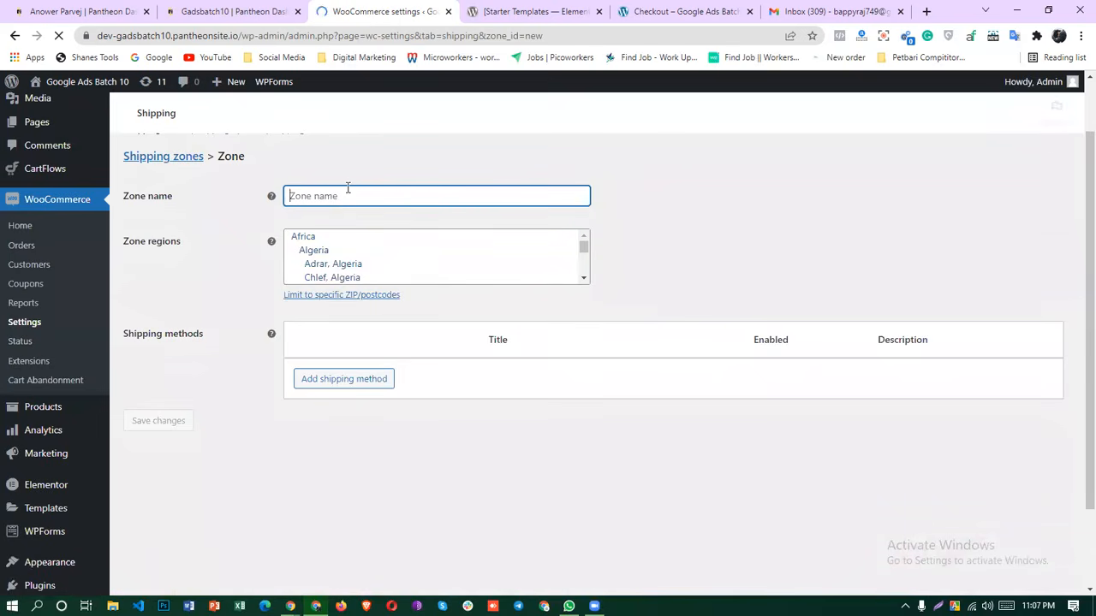
type("BT")
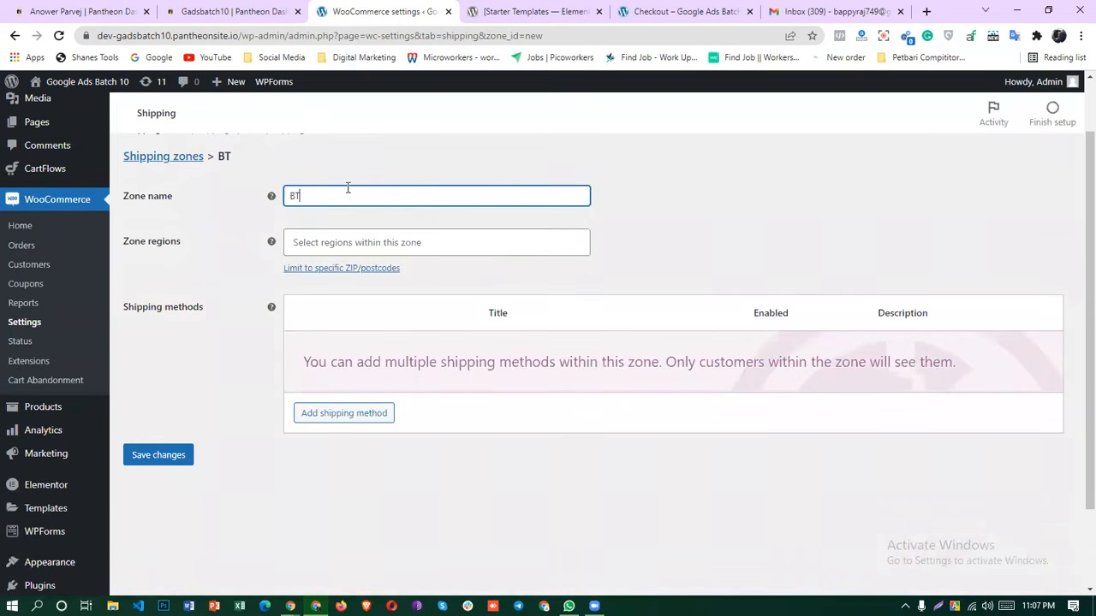
key("BackSpace")
key("BackSpace")
left_click(668, 232)
Try searching the Zone regions list for Bangladesh, then dismiss the list.
left_click(392, 246)
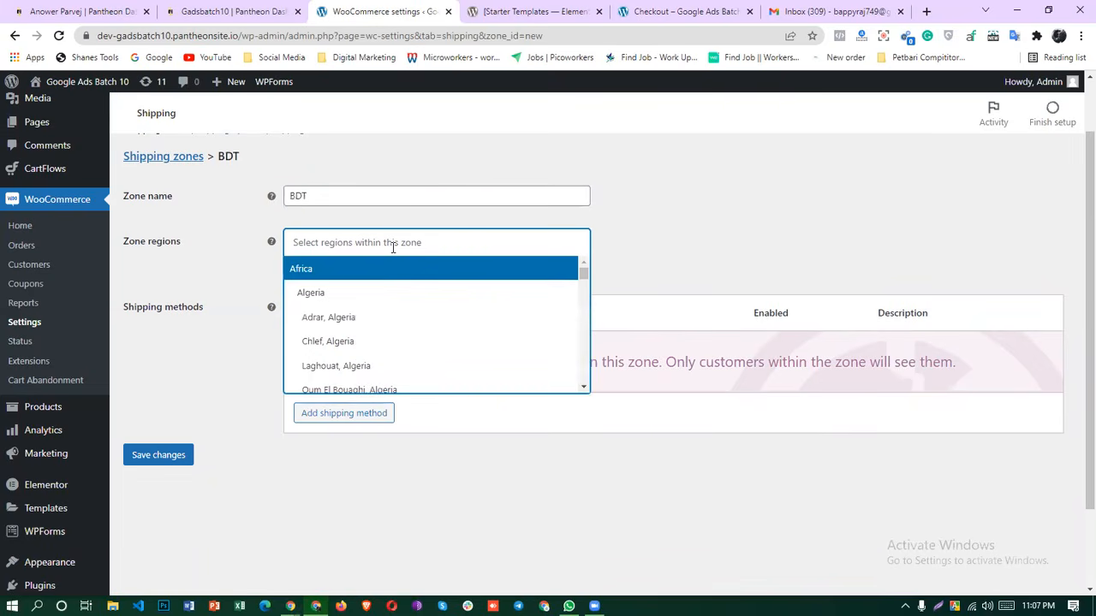
type("BA")
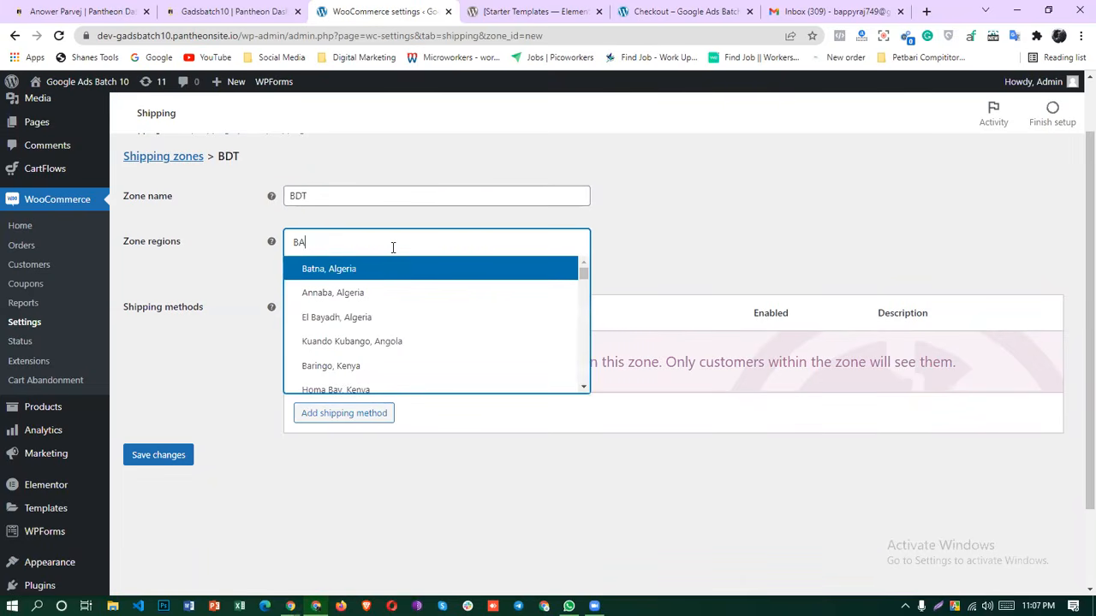
key("BackSpace")
type("ng")
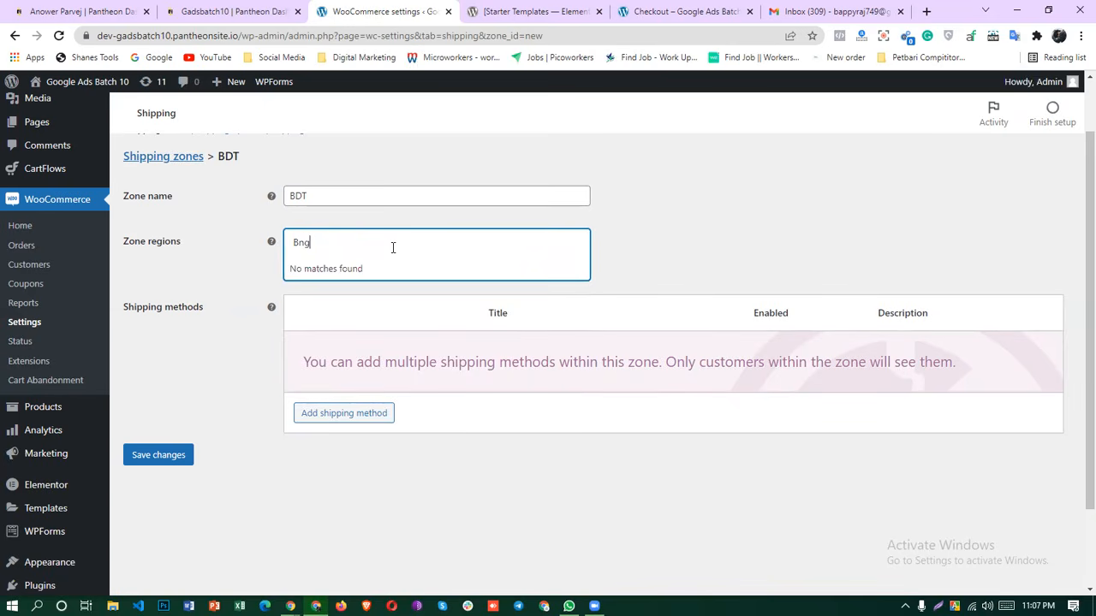
key("BackSpace")
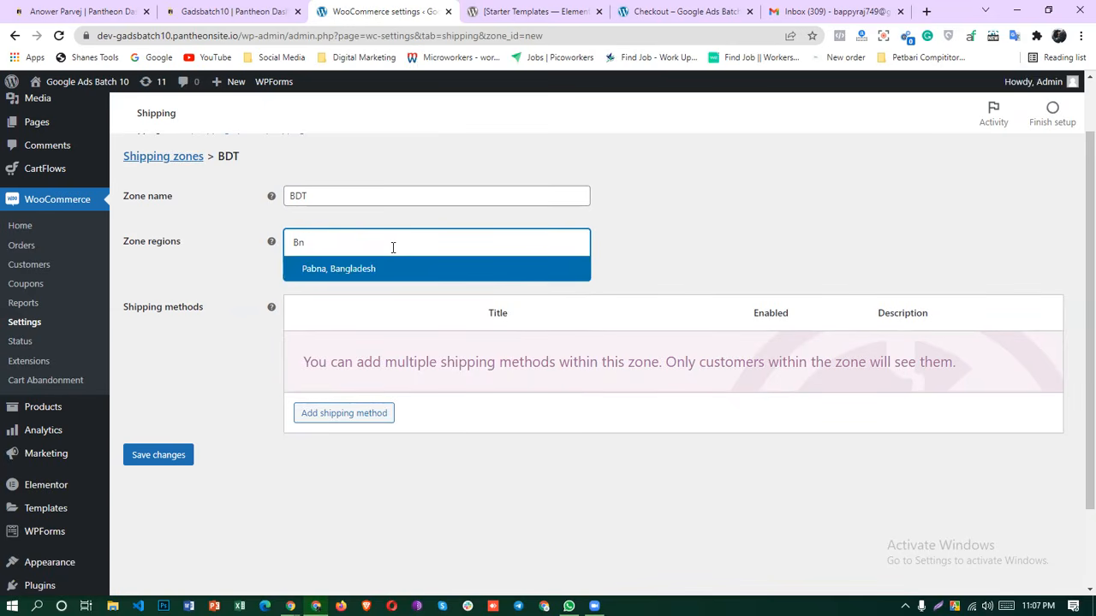
key("Escape")
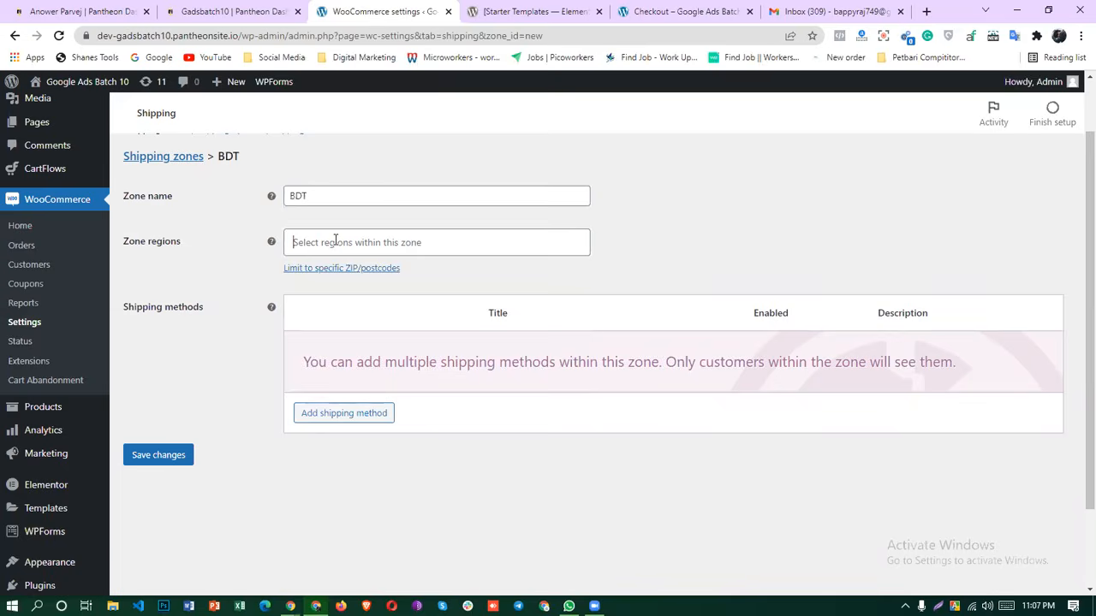
Browse through the Zone regions list without choosing a region.
left_click(335, 242)
left_click(335, 241)
left_click(335, 241)
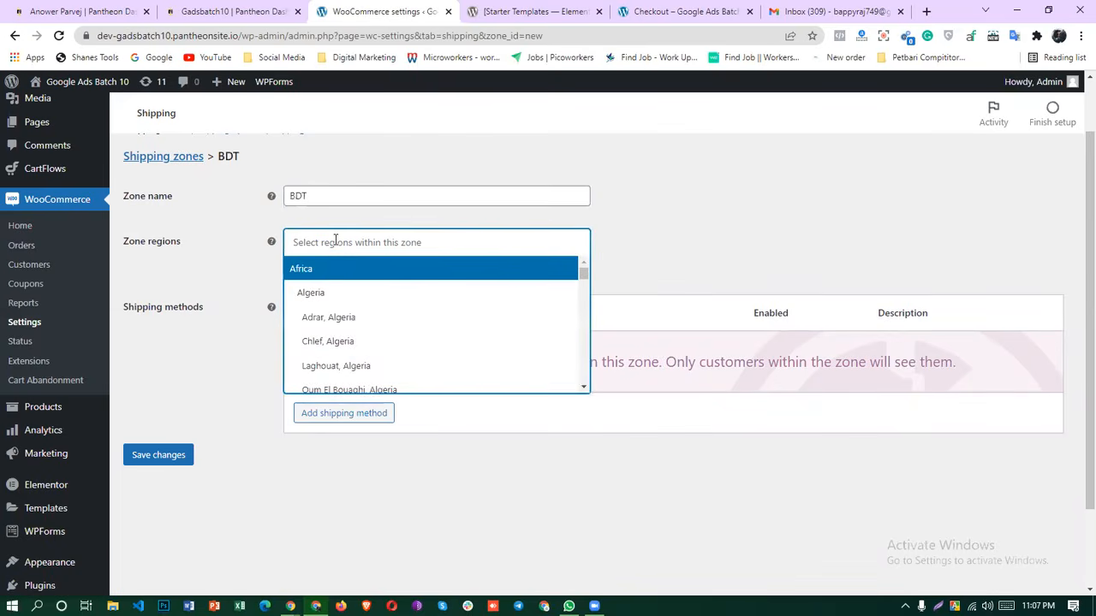
scroll(368, 342, "down", 15)
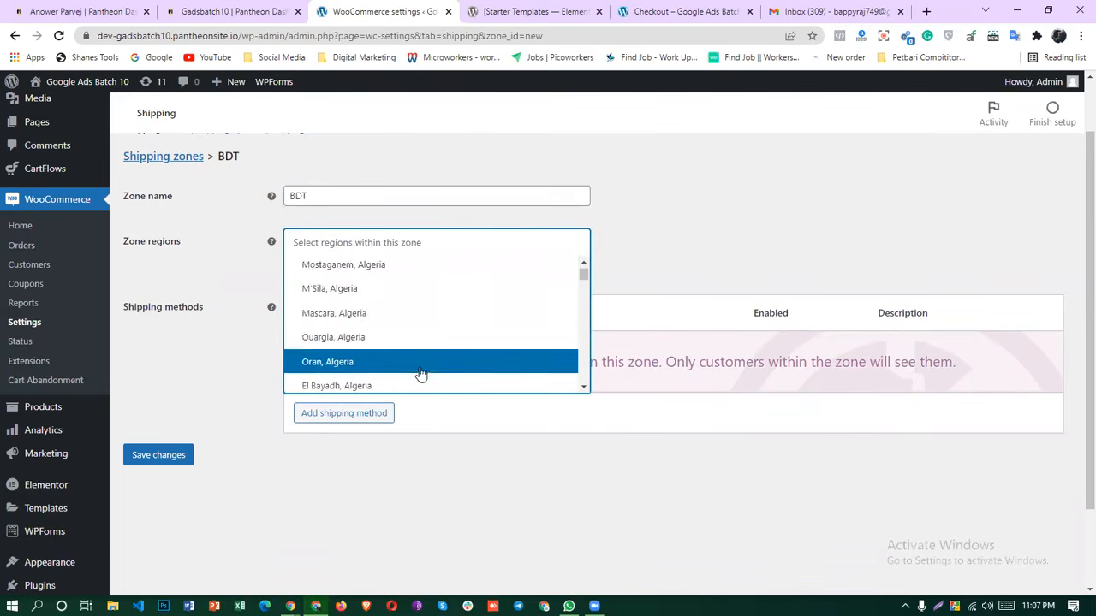
scroll(427, 380, "down", 20)
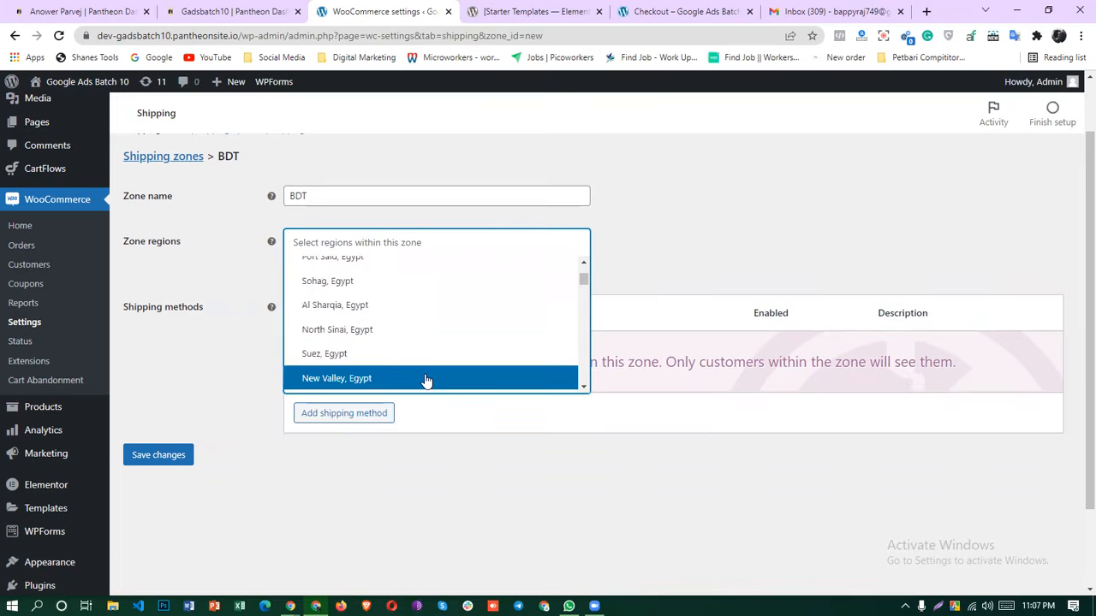
scroll(426, 380, "down", 10)
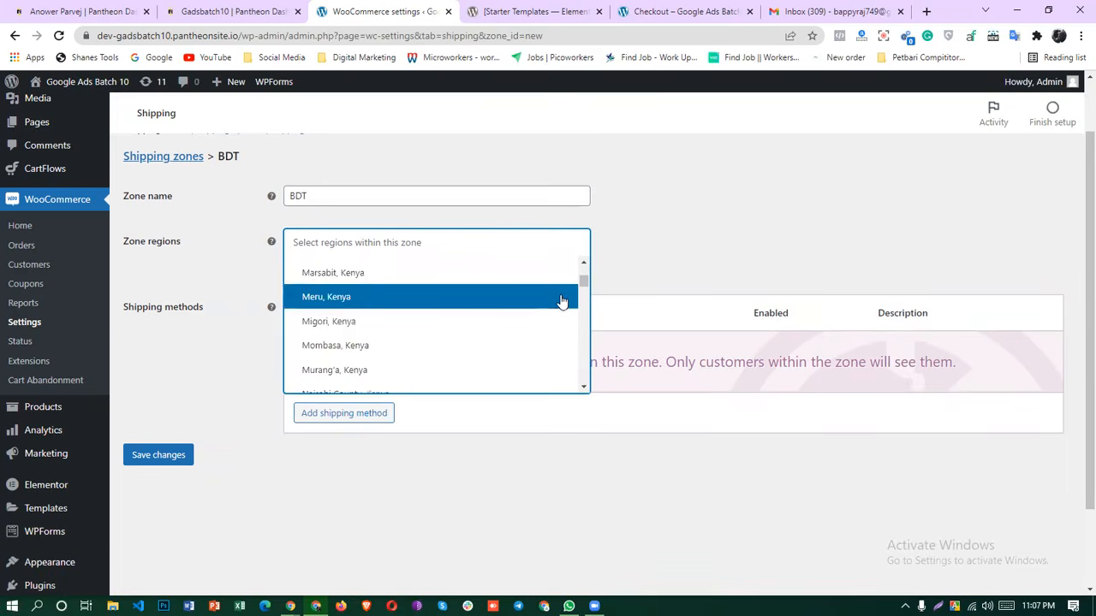
scroll(562, 298, "up", 5)
scroll(359, 278, "up", 20)
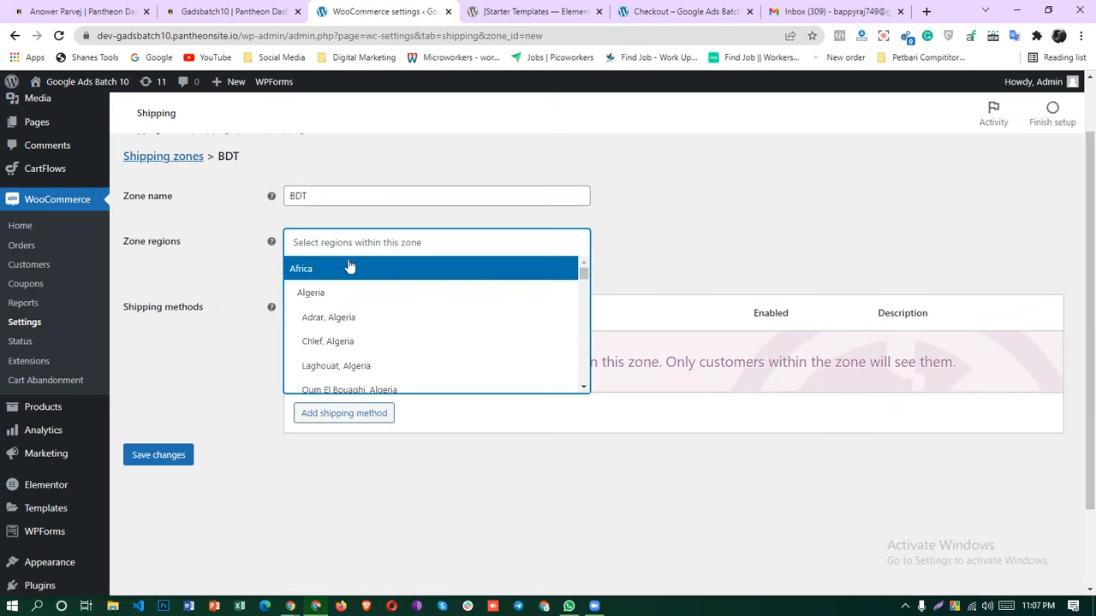
left_click(360, 244)
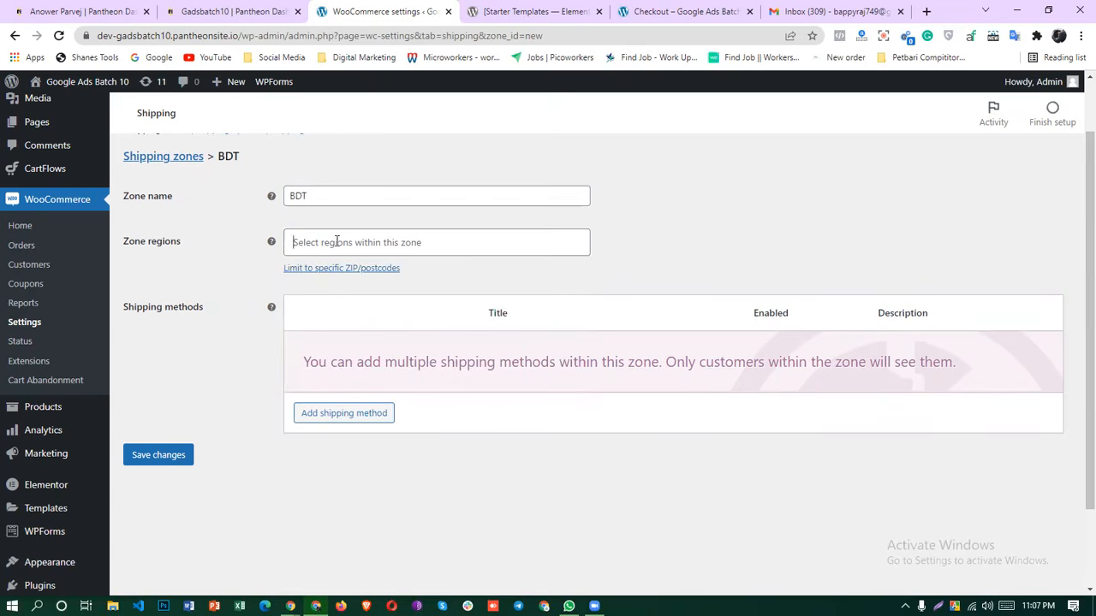
left_click(336, 241)
scroll(396, 346, "down", 3)
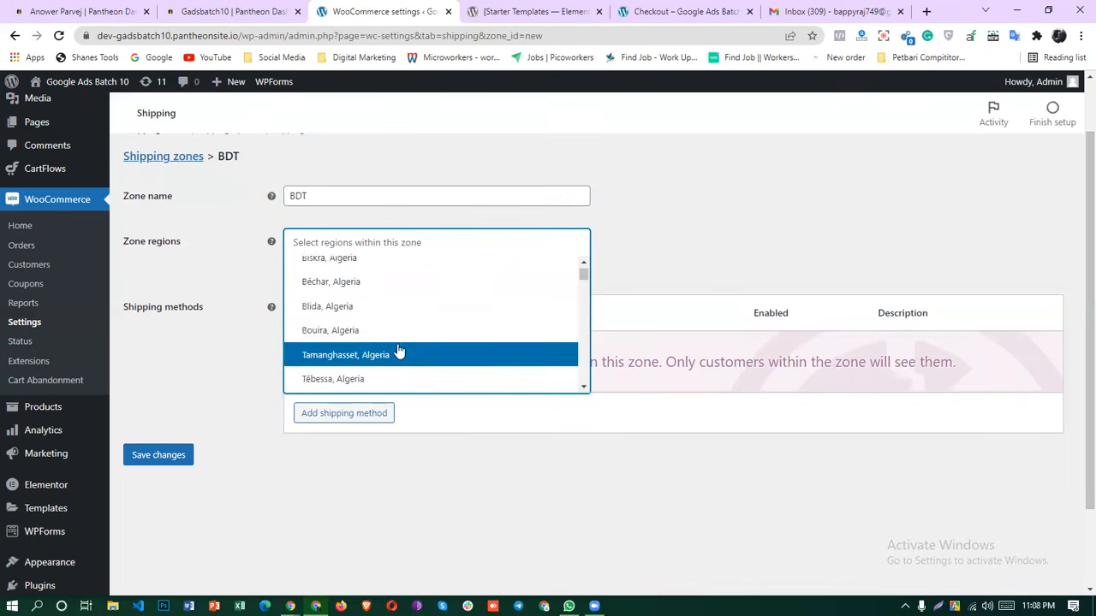
scroll(395, 342, "up", 3)
left_click_drag(583, 273, 595, 384)
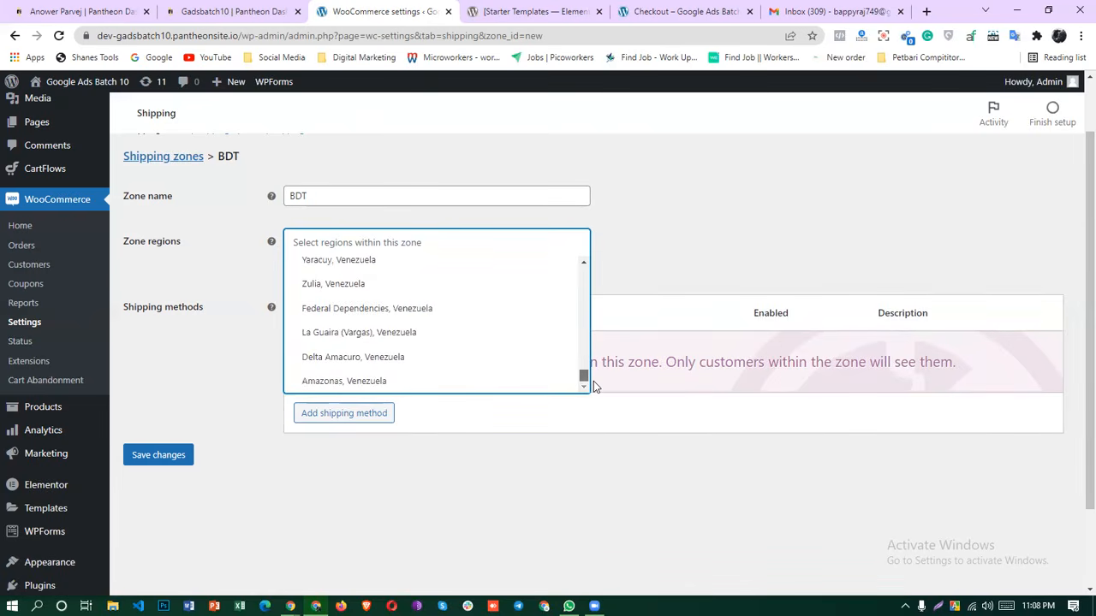
scroll(434, 362, "up", 1)
scroll(438, 370, "down", 1)
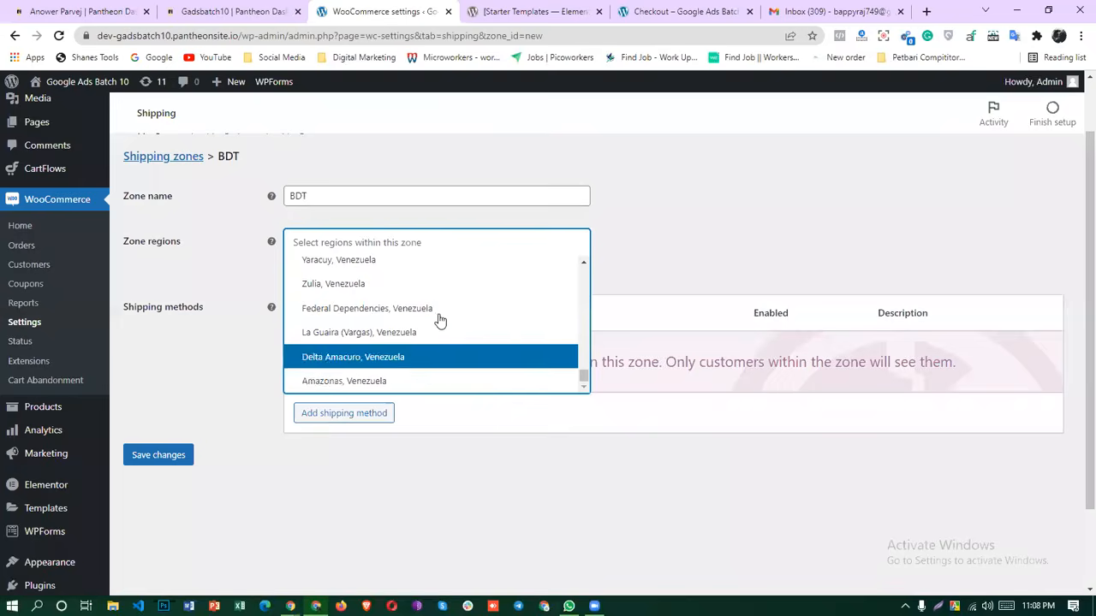
scroll(439, 319, "up", 20)
scroll(379, 311, "up", 20)
left_click_drag(583, 370, 582, 258)
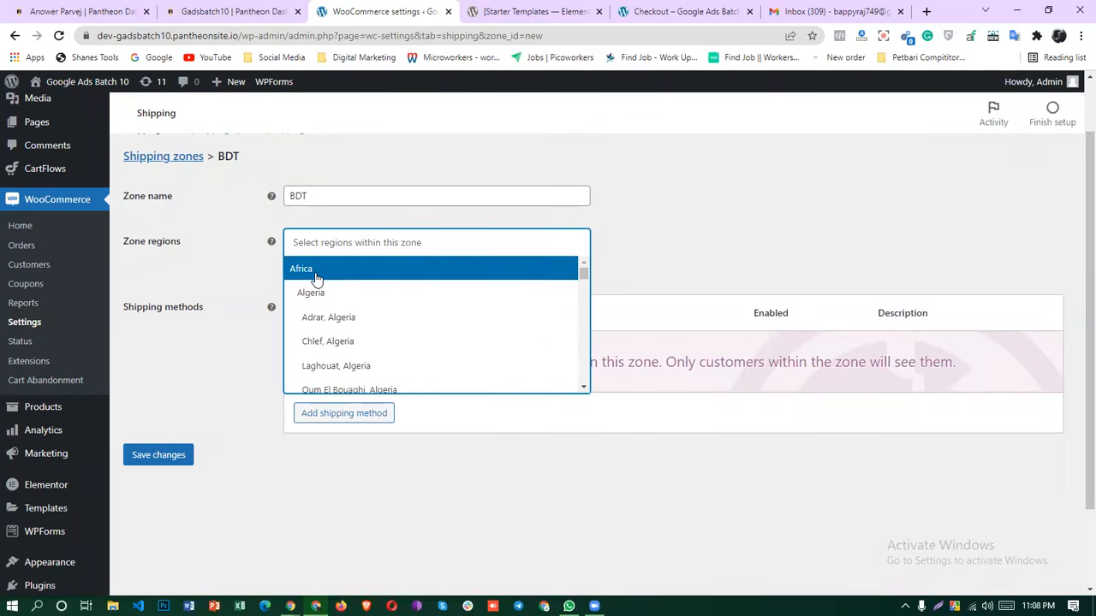
scroll(362, 351, "down", 2)
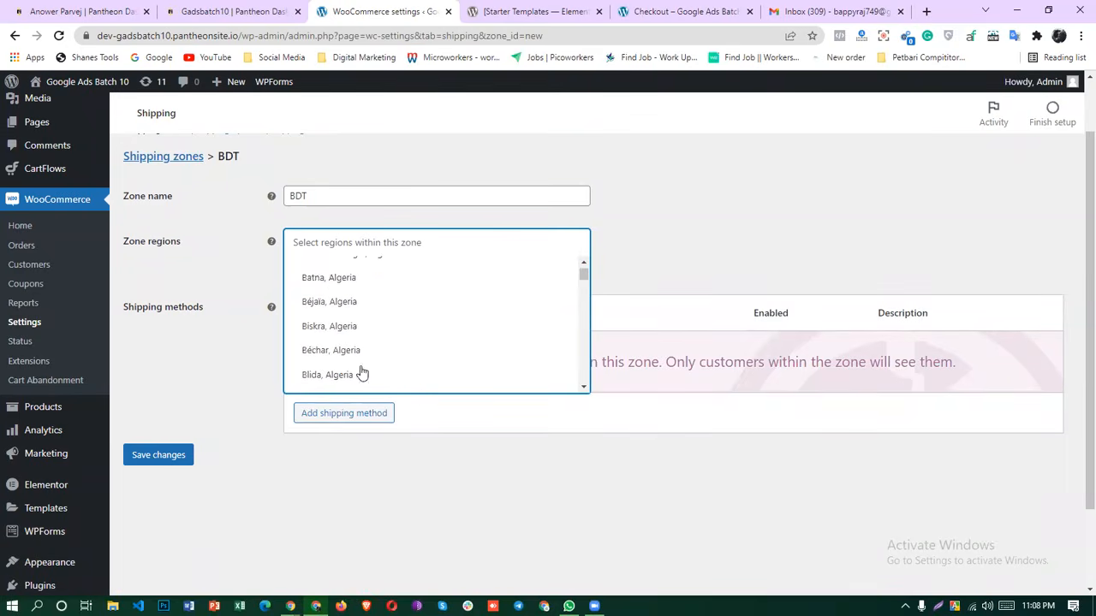
left_click(327, 249)
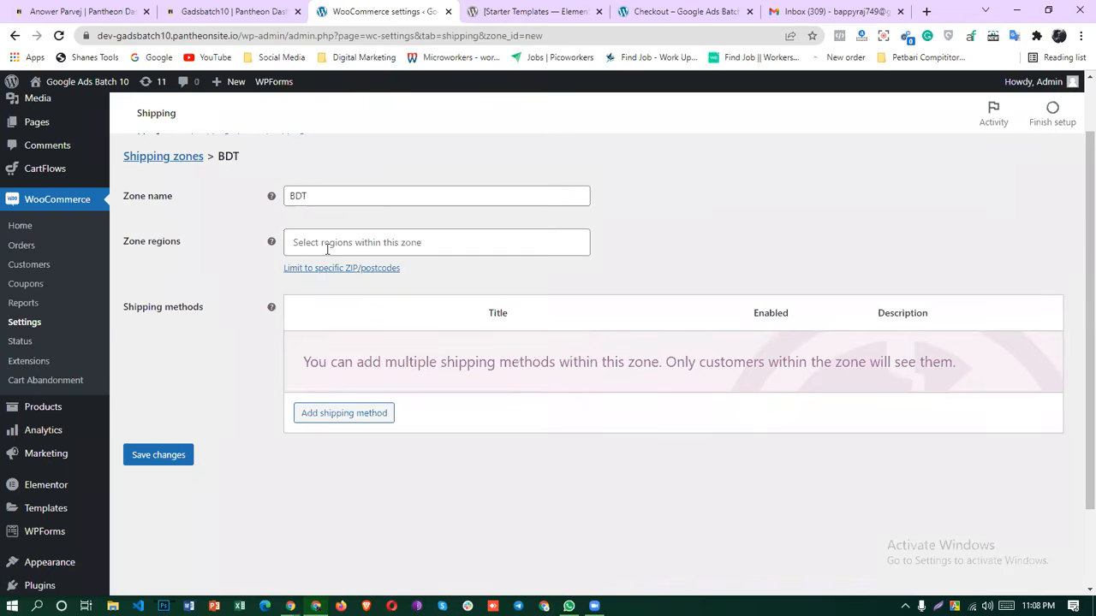
Search the regions for 'Bangla' and select Bangladesh as the BDT zone's region.
type("BA")
key("BackSpace")
type("abng")
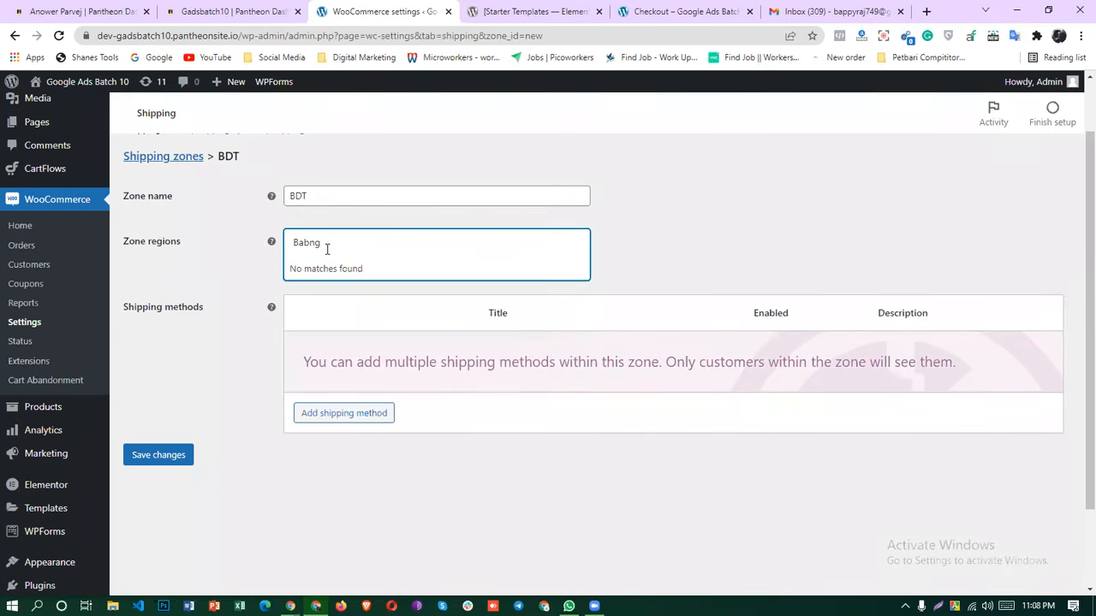
key("BackSpace")
key("BackSpace")
type("ngladesh")
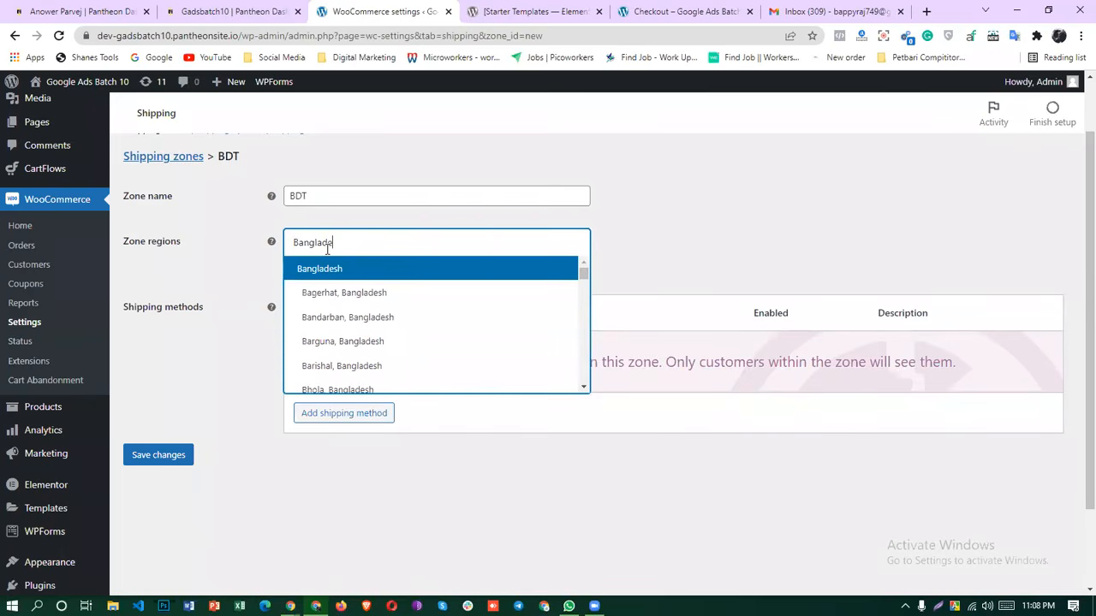
left_click(375, 272)
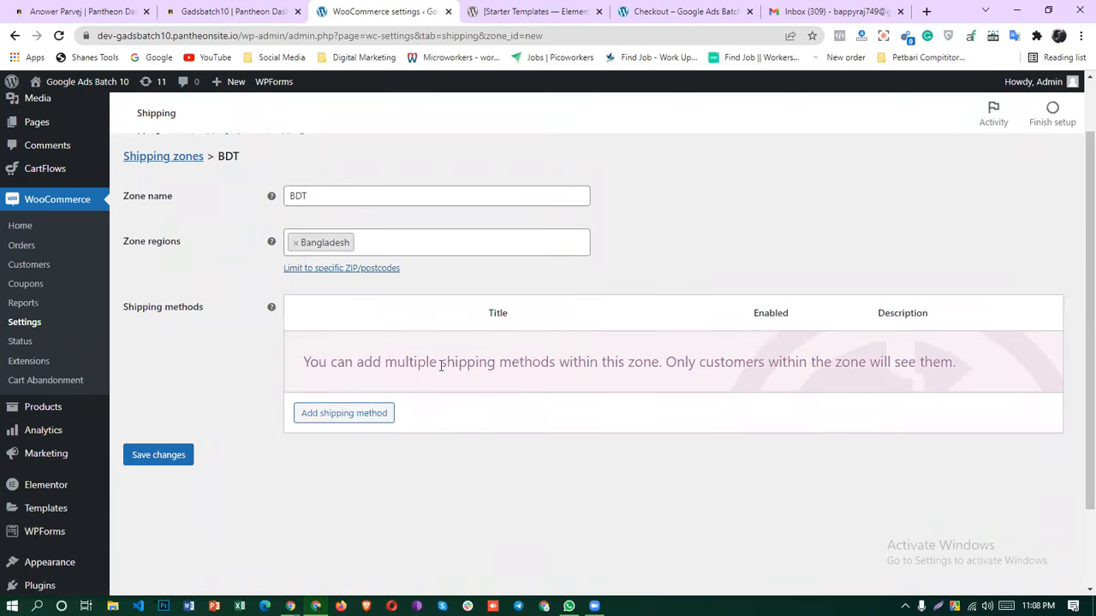
scroll(385, 317, "down", 2)
scroll(356, 372, "up", 2)
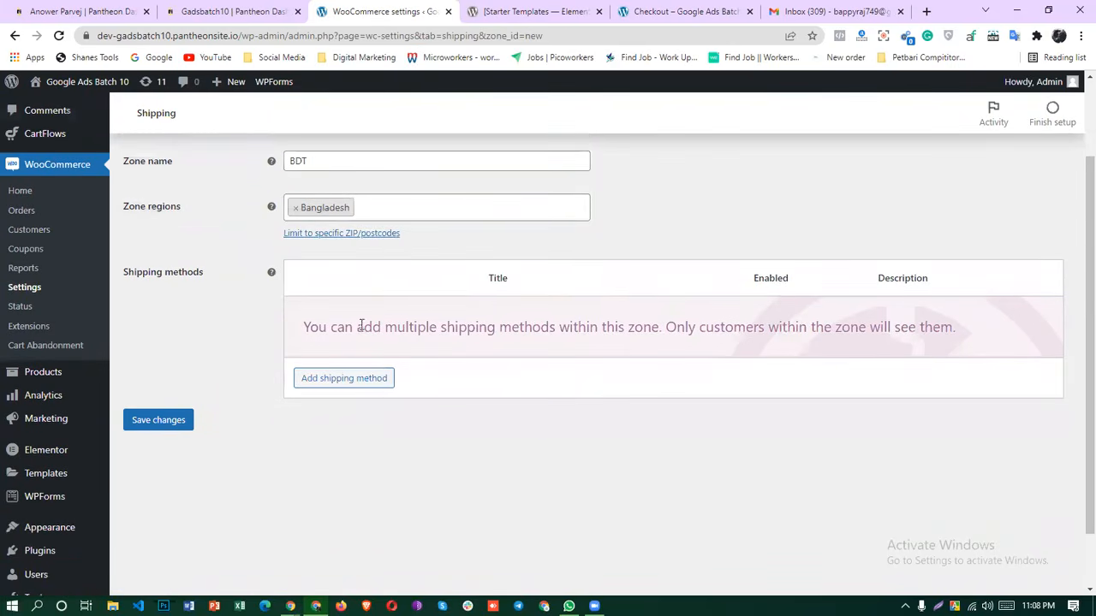
Add a Flat rate shipping method to the BDT zone.
left_click(333, 379)
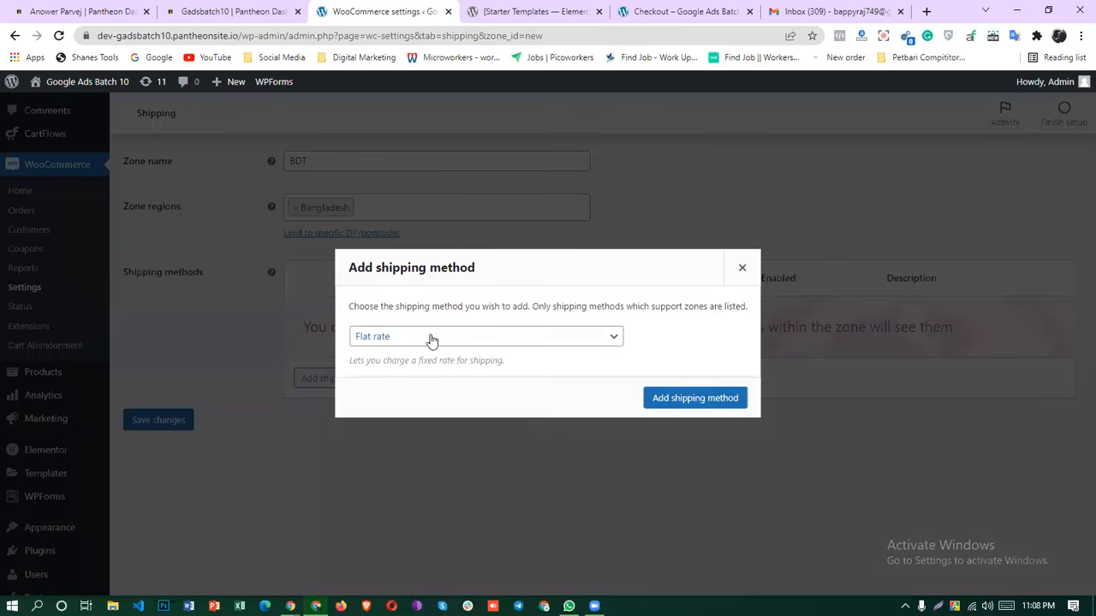
left_click(685, 399)
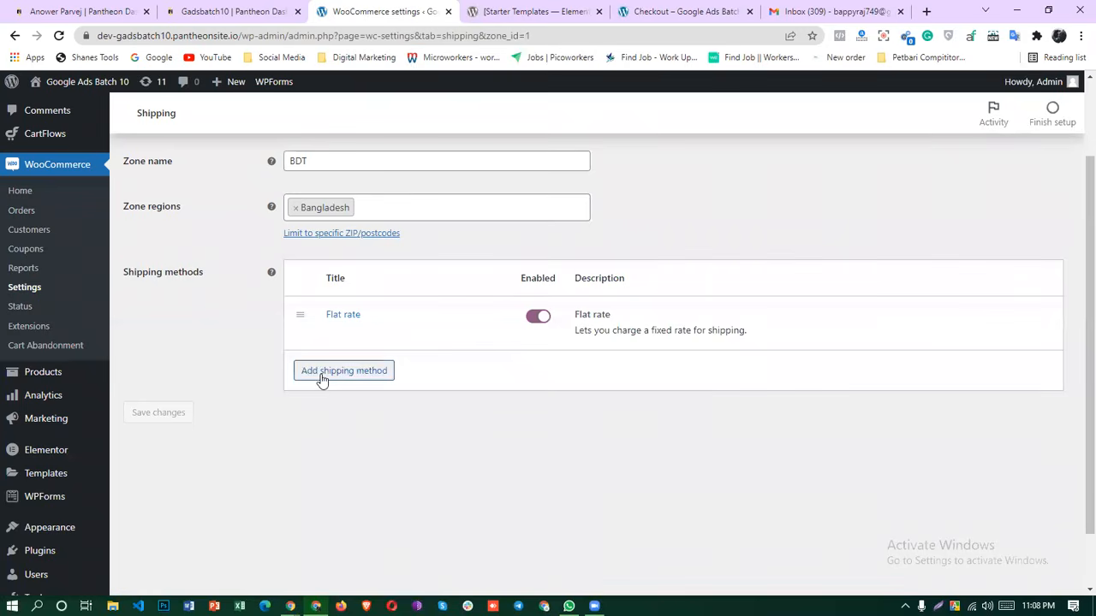
scroll(176, 451, "up", 2)
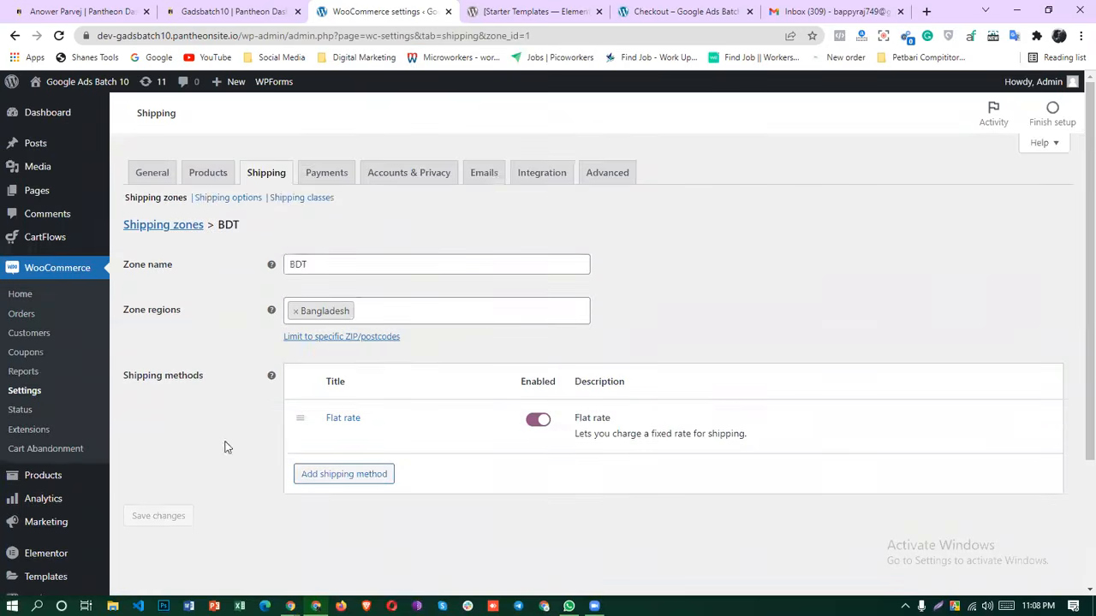
scroll(256, 411, "down", 2)
Set the Flat rate cost to 50 and save the changes.
left_click(332, 368)
left_click(433, 372)
left_click_drag(437, 372, 402, 370)
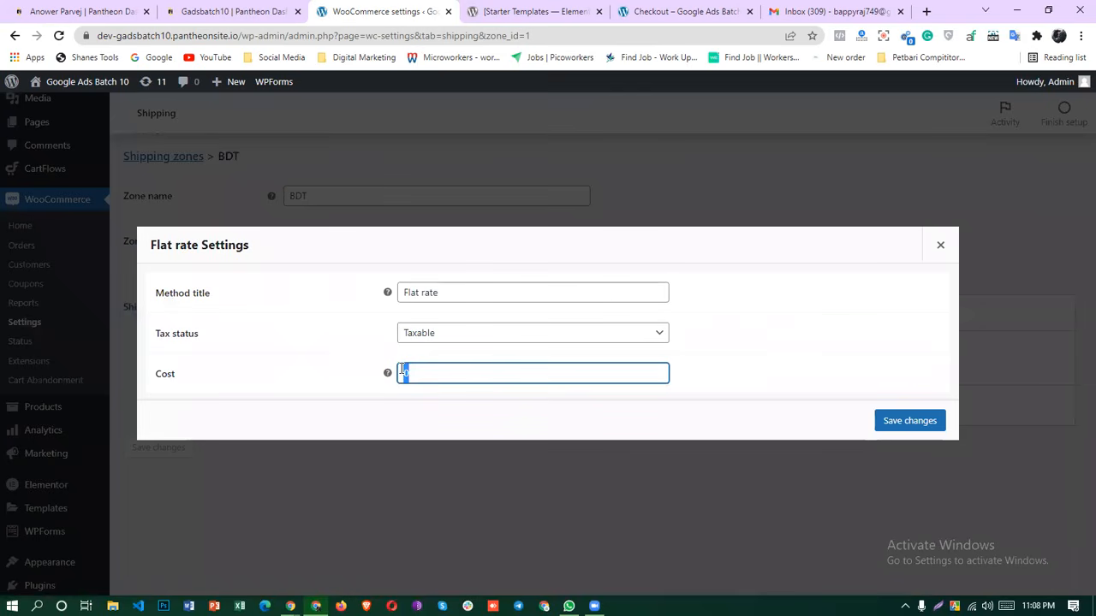
type("50")
left_click(909, 420)
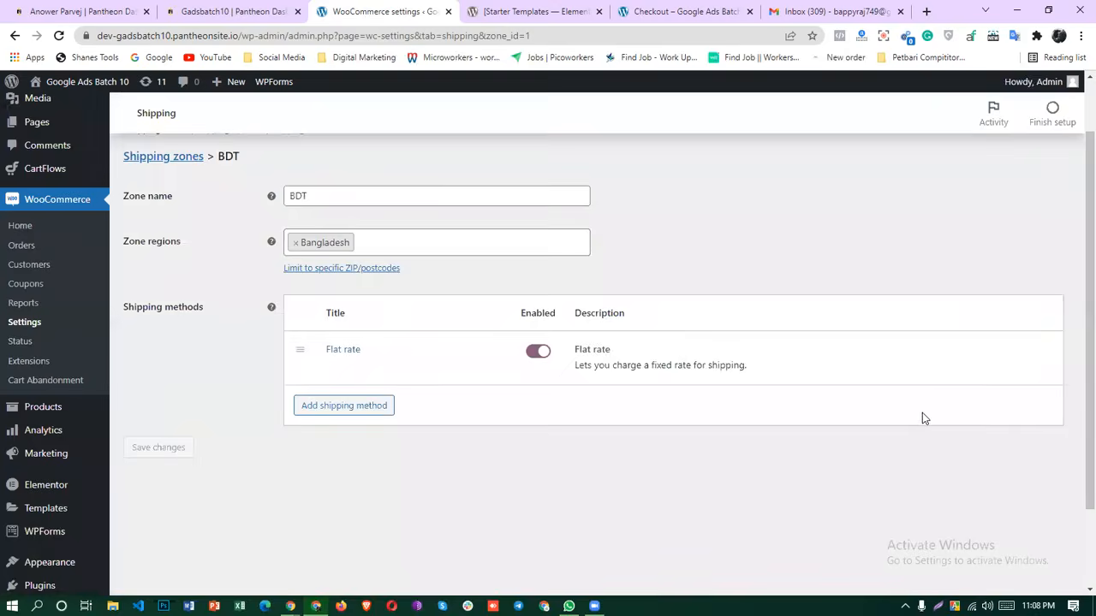
scroll(417, 359, "up", 1)
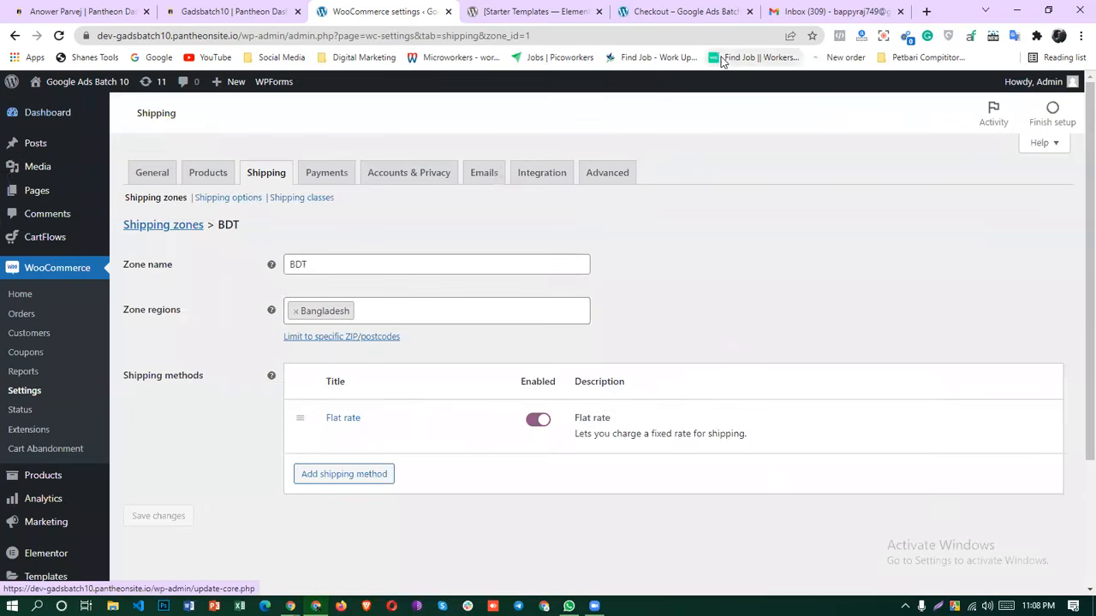
Review the storefront checkout page offering Cash on delivery.
left_click(685, 11)
scroll(122, 157, "up", 3)
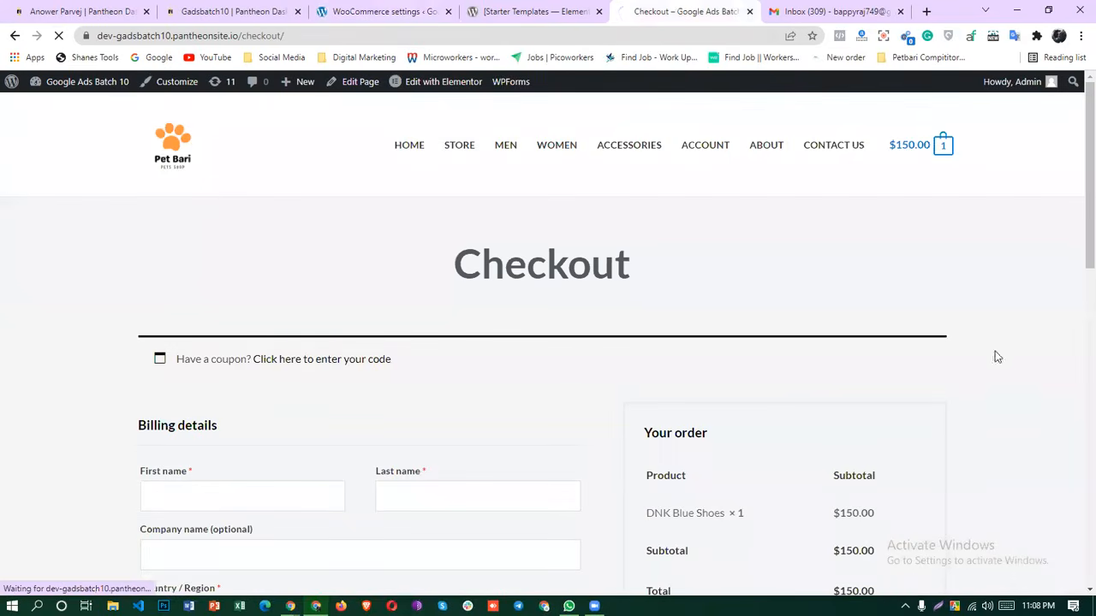
scroll(1032, 323, "down", 4)
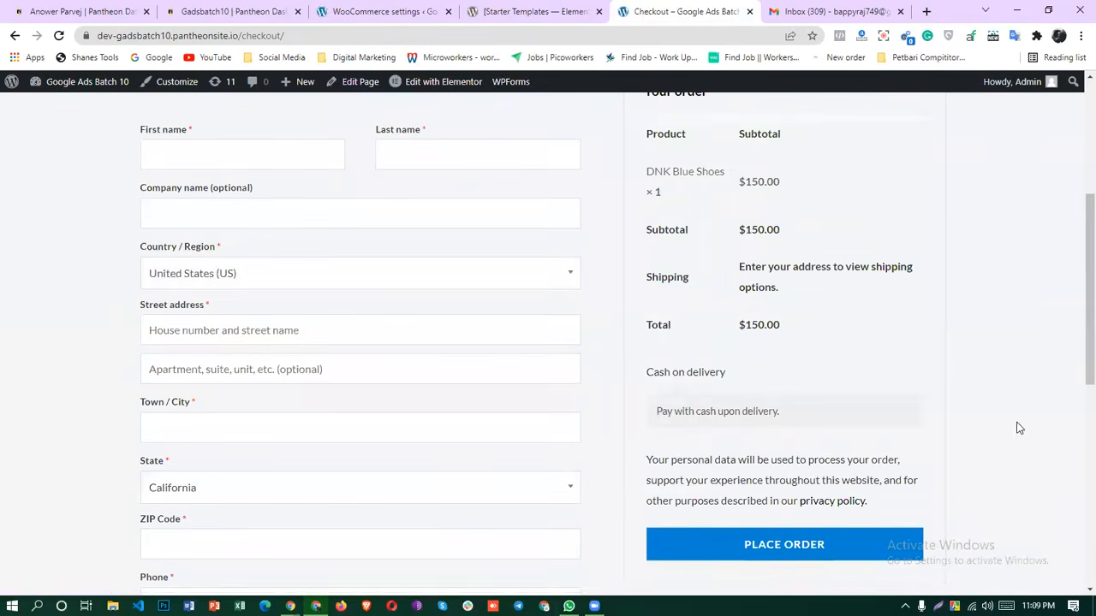
scroll(1017, 428, "down", 1)
scroll(1017, 429, "up", 4)
scroll(1017, 428, "down", 2)
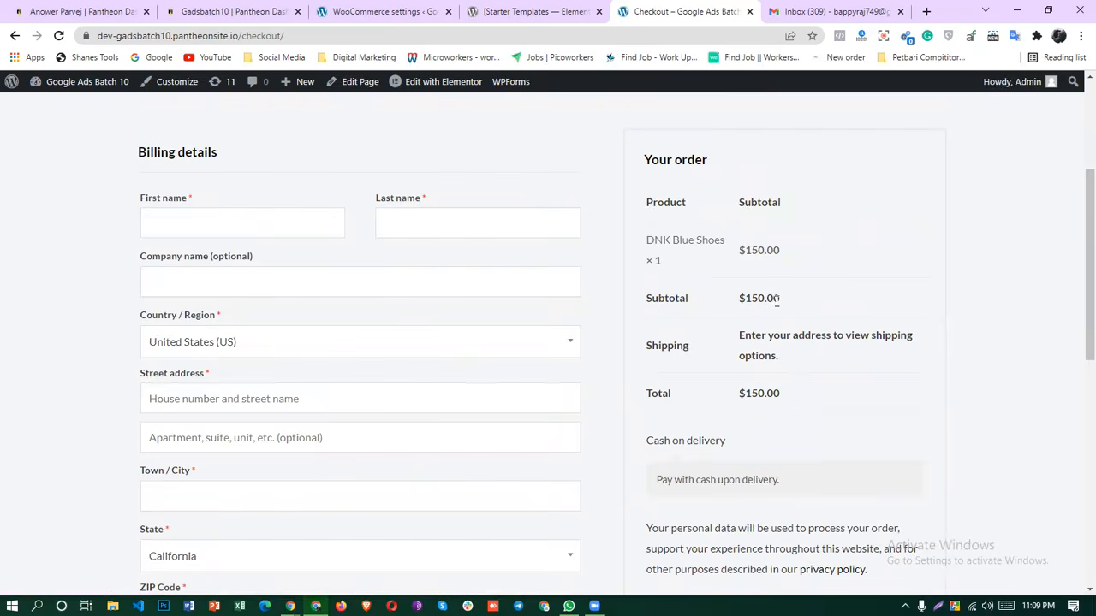
scroll(998, 403, "down", 1)
scroll(1014, 404, "down", 2)
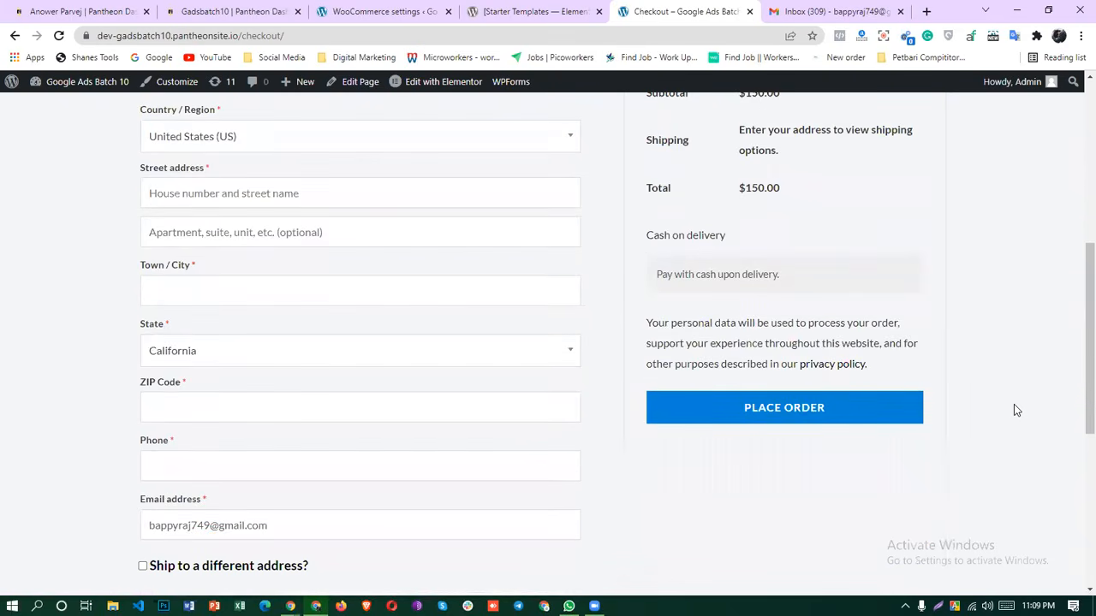
scroll(1015, 403, "up", 5)
scroll(1015, 389, "down", 1)
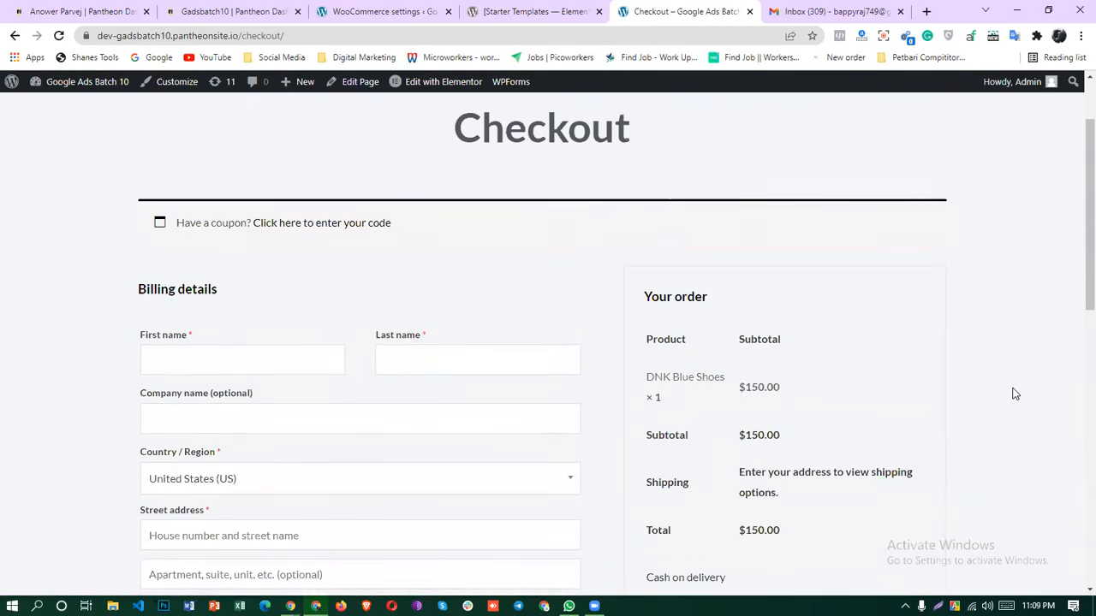
scroll(1013, 391, "down", 1)
scroll(1014, 391, "down", 2)
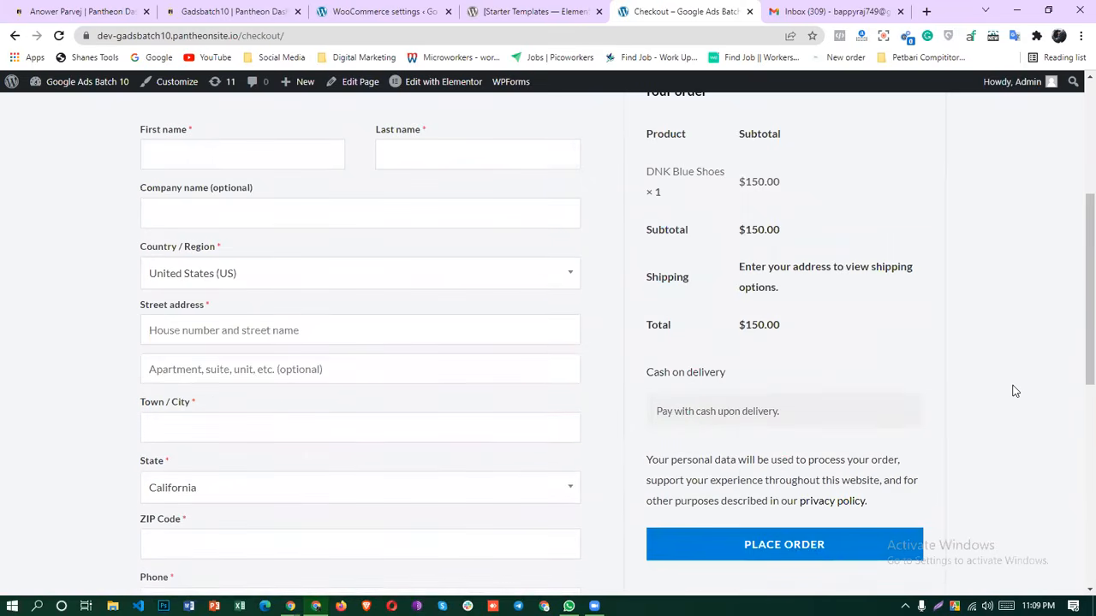
scroll(1013, 387, "down", 4)
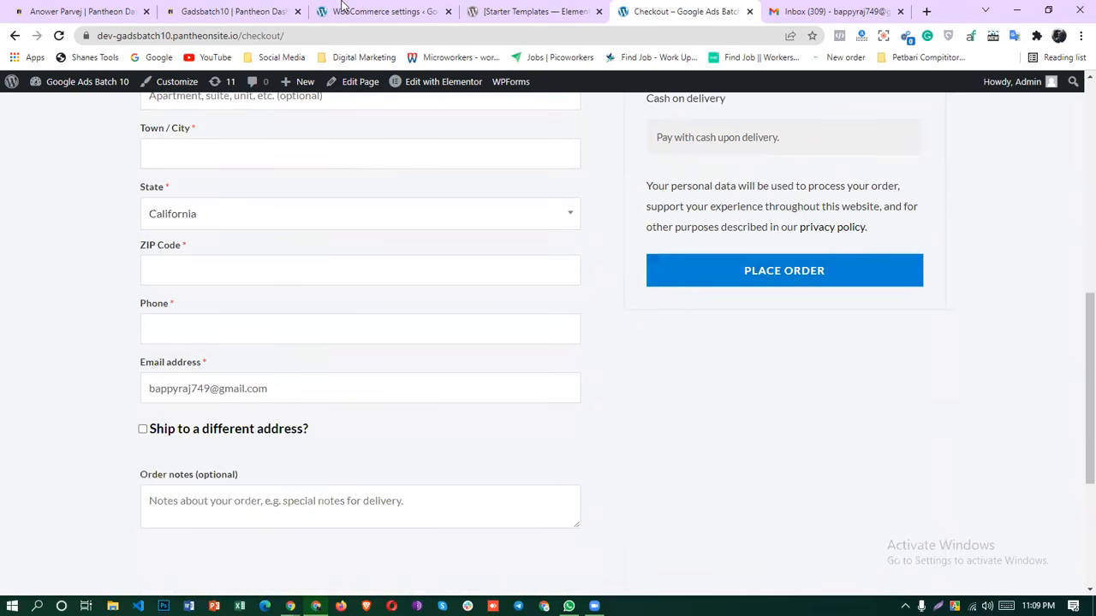
Close the plugin reviews tab with Ctrl+W and go to the store's home page.
left_click(537, 10)
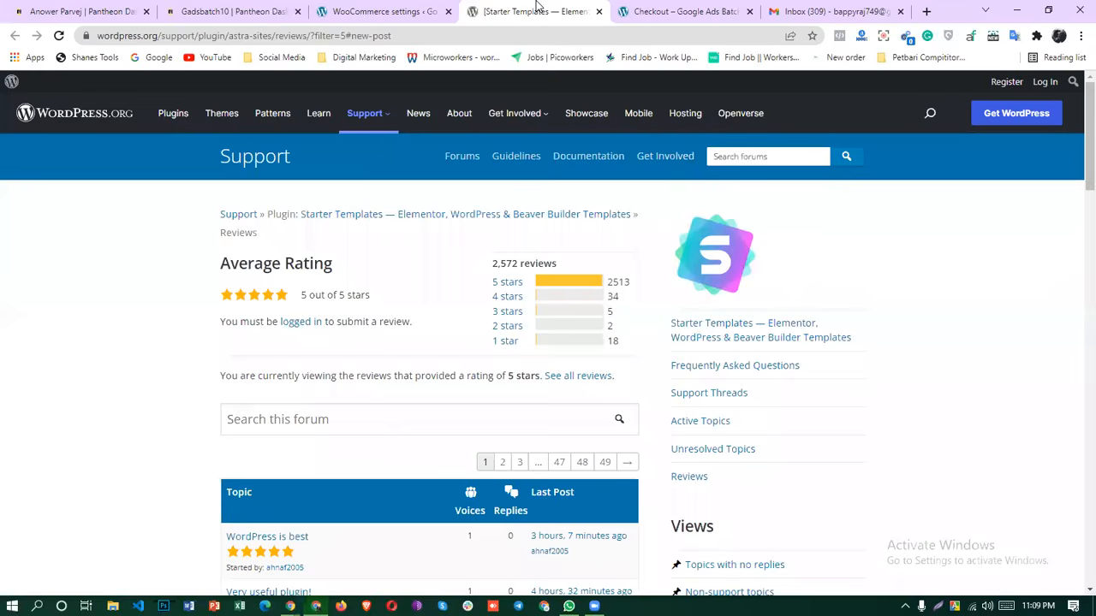
key("ctrl+w")
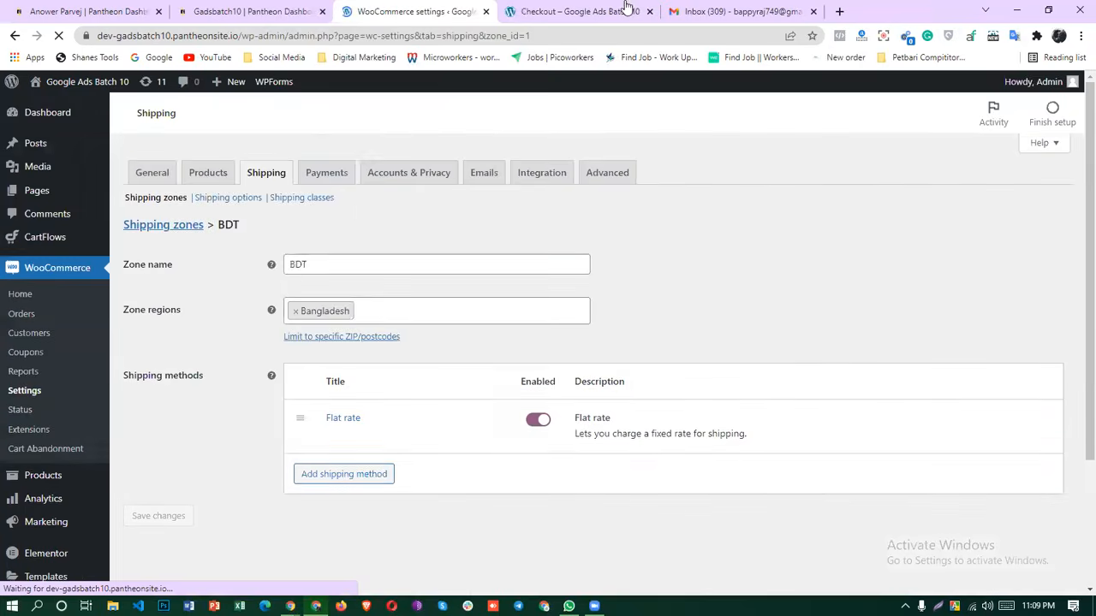
left_click(634, 10)
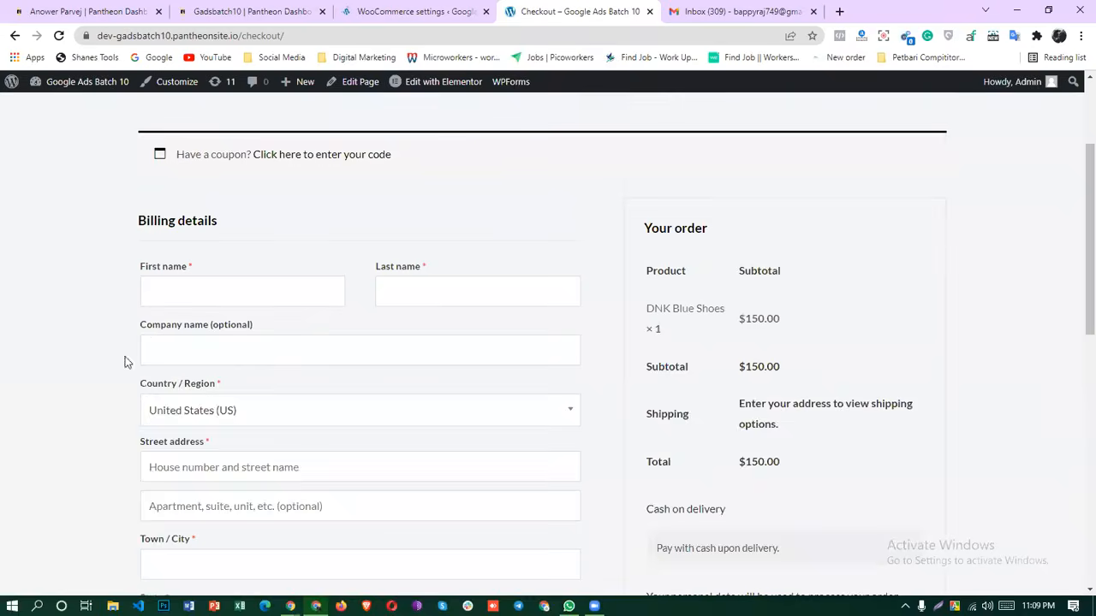
left_click(169, 141)
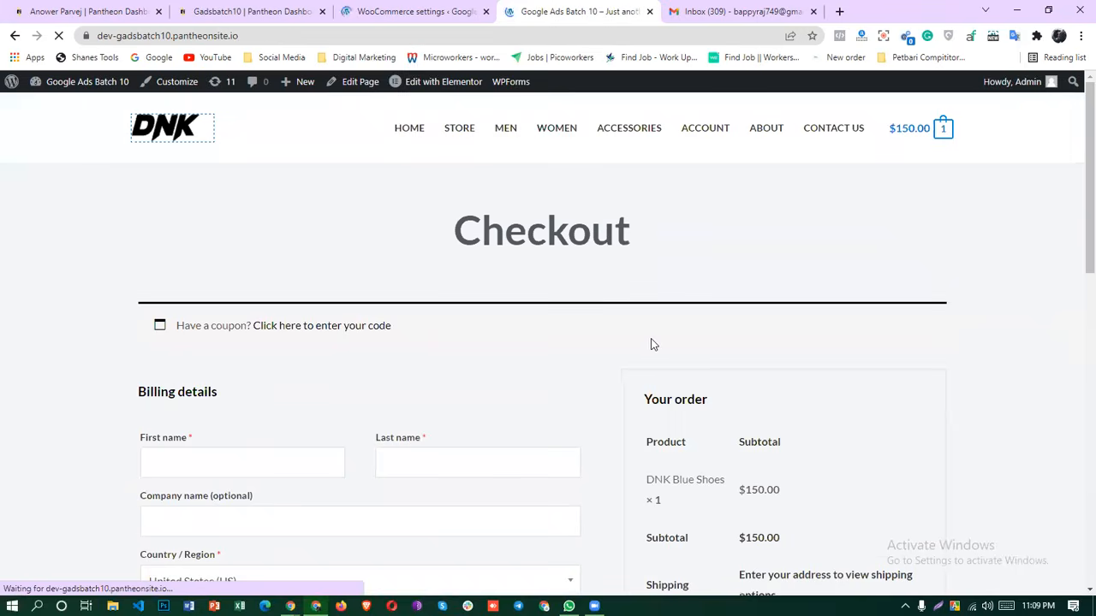
Open the Light Brown Purse from Featured Products and add it to the cart.
scroll(650, 359, "down", 10)
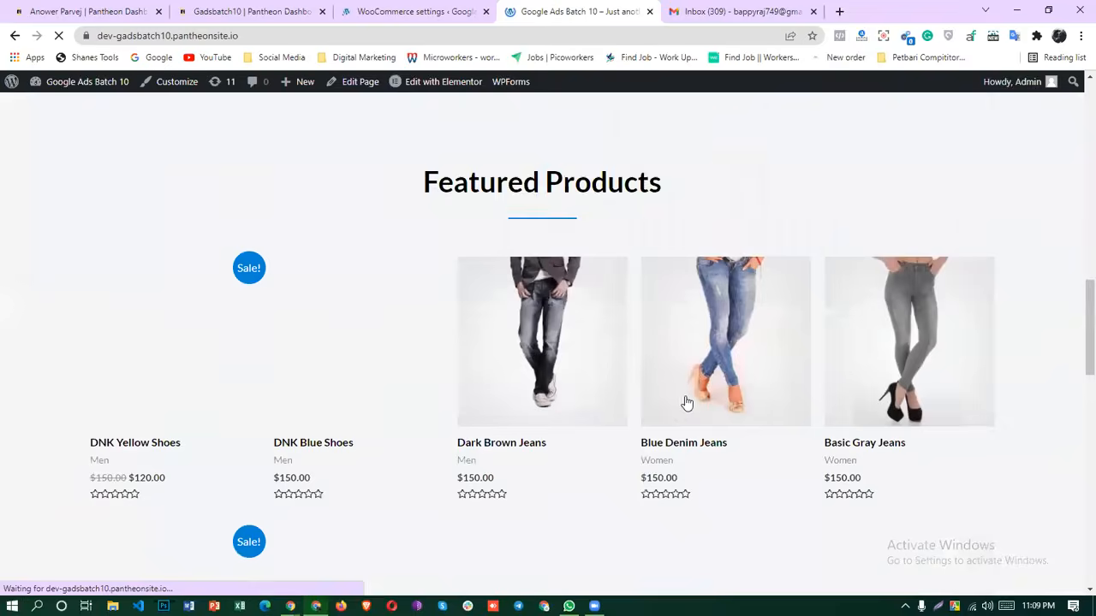
scroll(686, 402, "down", 2)
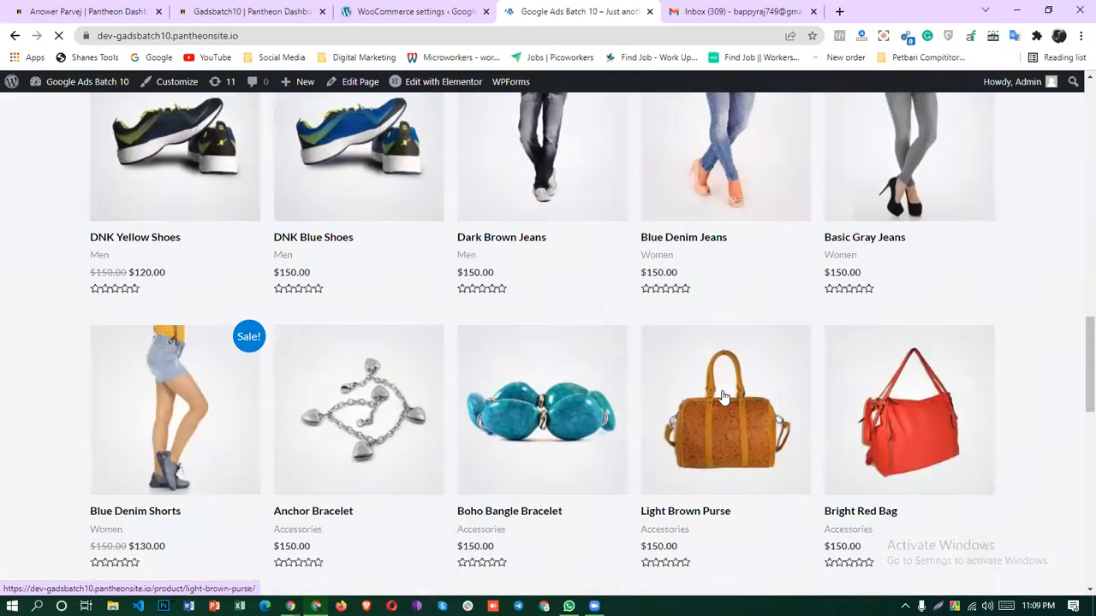
left_click(729, 381)
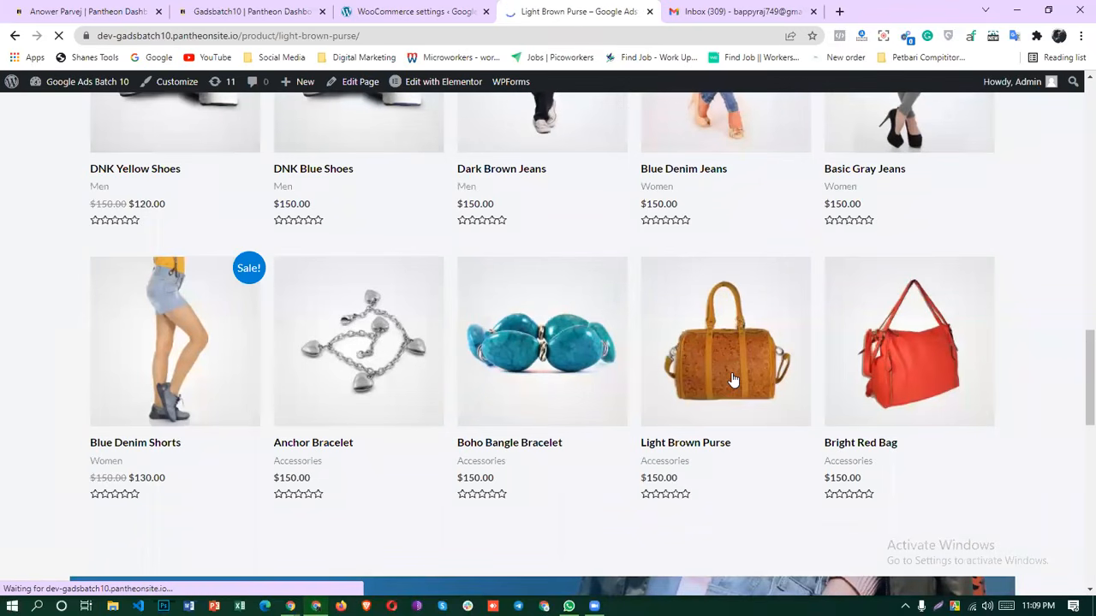
scroll(668, 291, "down", 3)
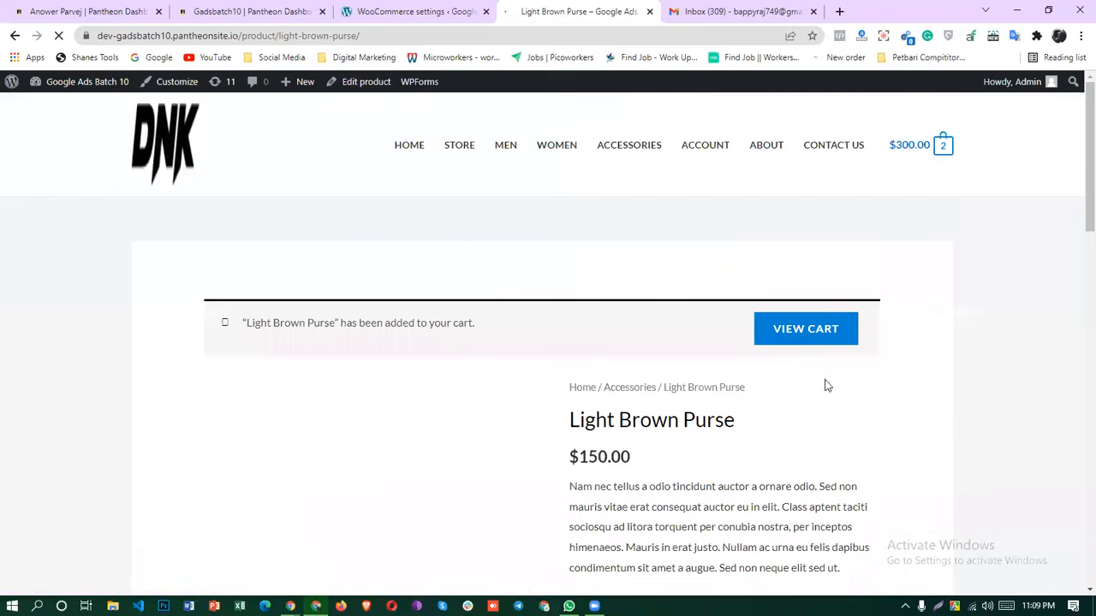
scroll(820, 361, "down", 2)
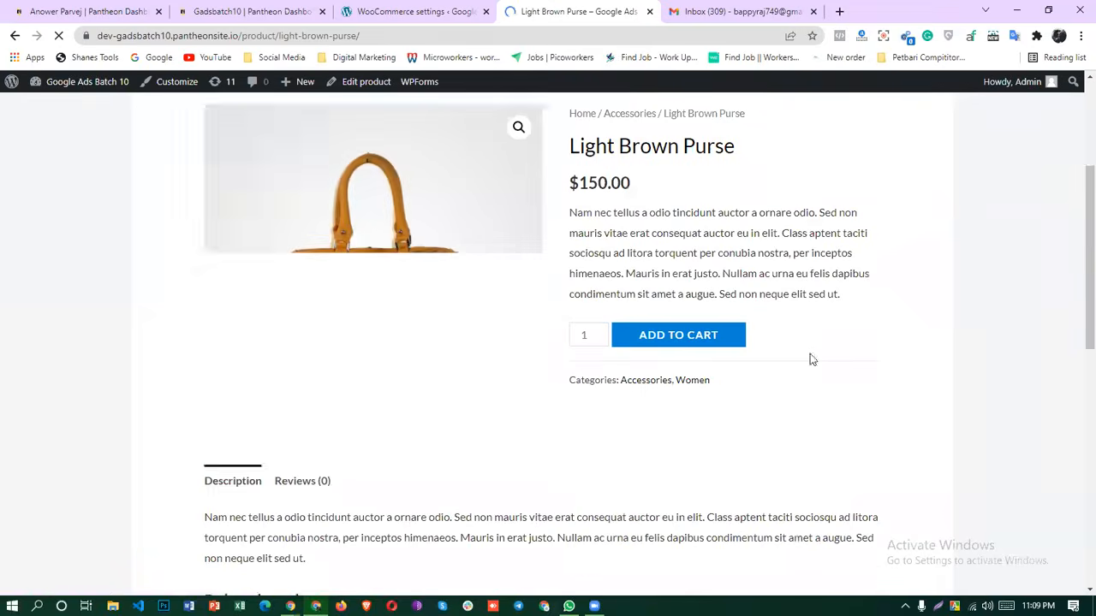
left_click(678, 336)
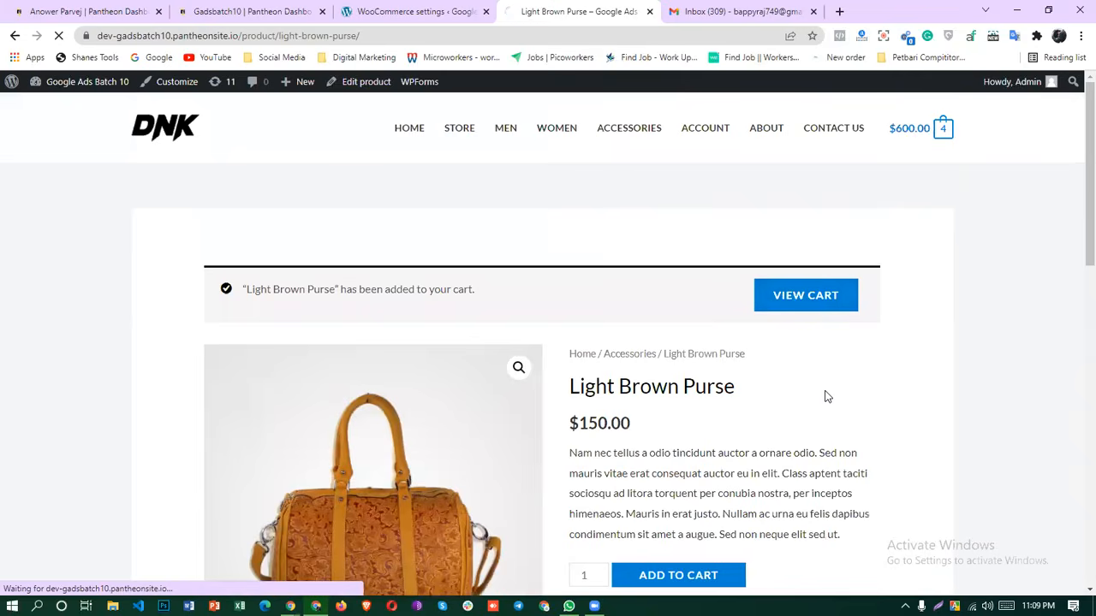
scroll(831, 359, "down", 3)
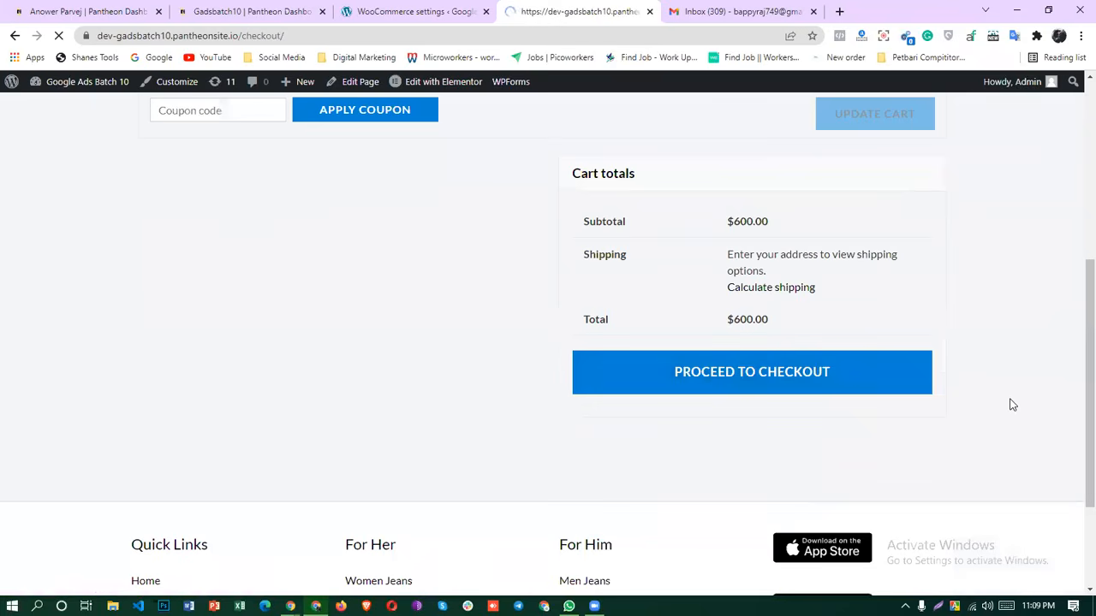
scroll(959, 428, "down", 4)
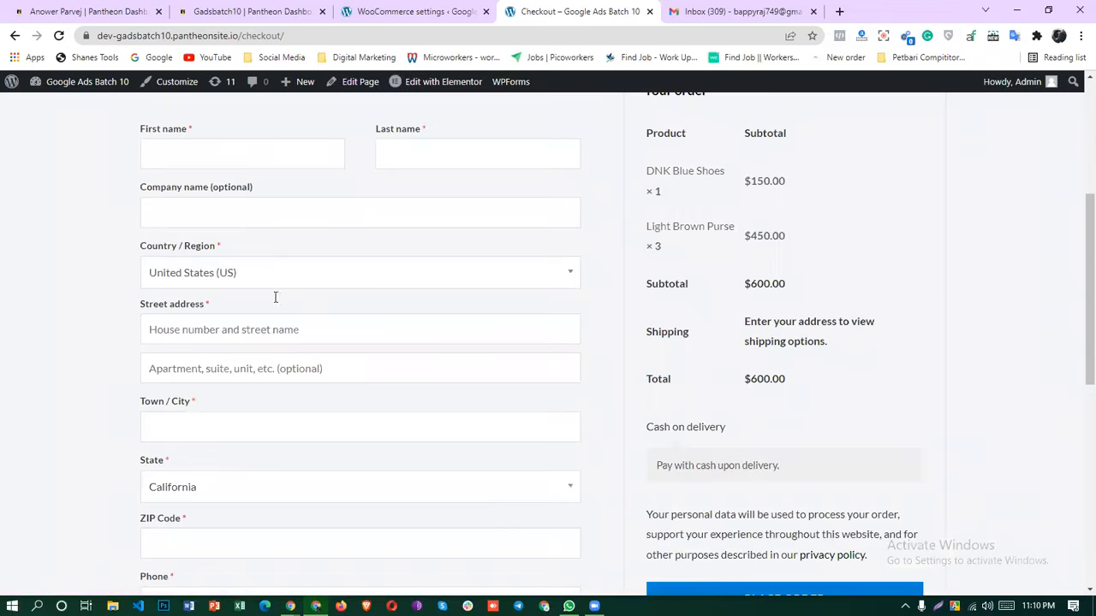
scroll(206, 291, "up", 2)
Check the checkout's billing country list, leaving United States selected.
scroll(247, 416, "down", 2)
left_click(244, 272)
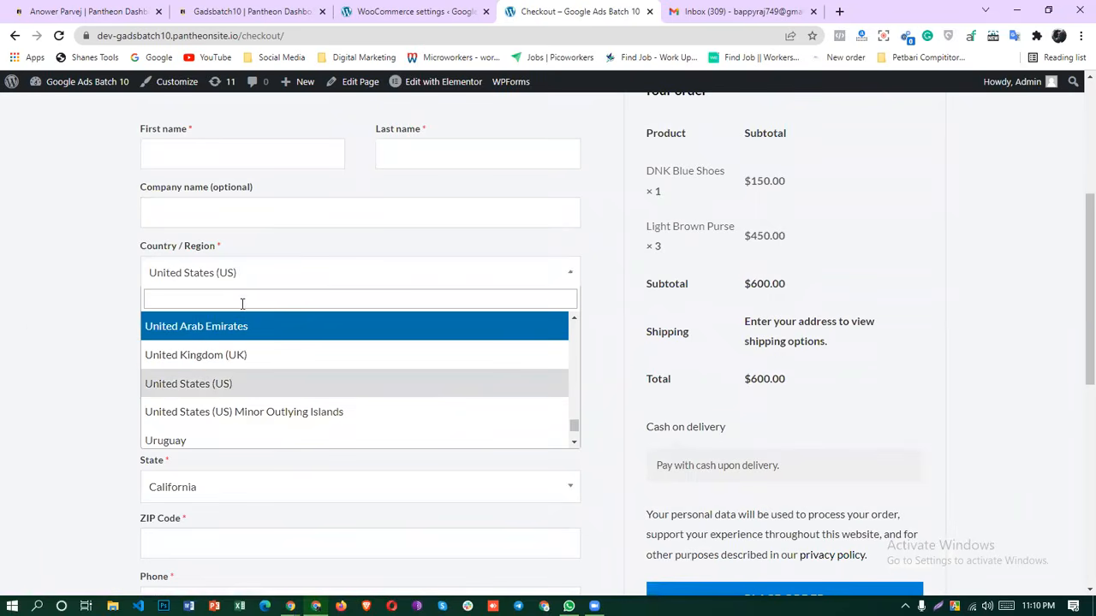
left_click(5, 332)
scroll(337, 354, "down", 6)
scroll(514, 347, "up", 6)
scroll(676, 342, "up", 5)
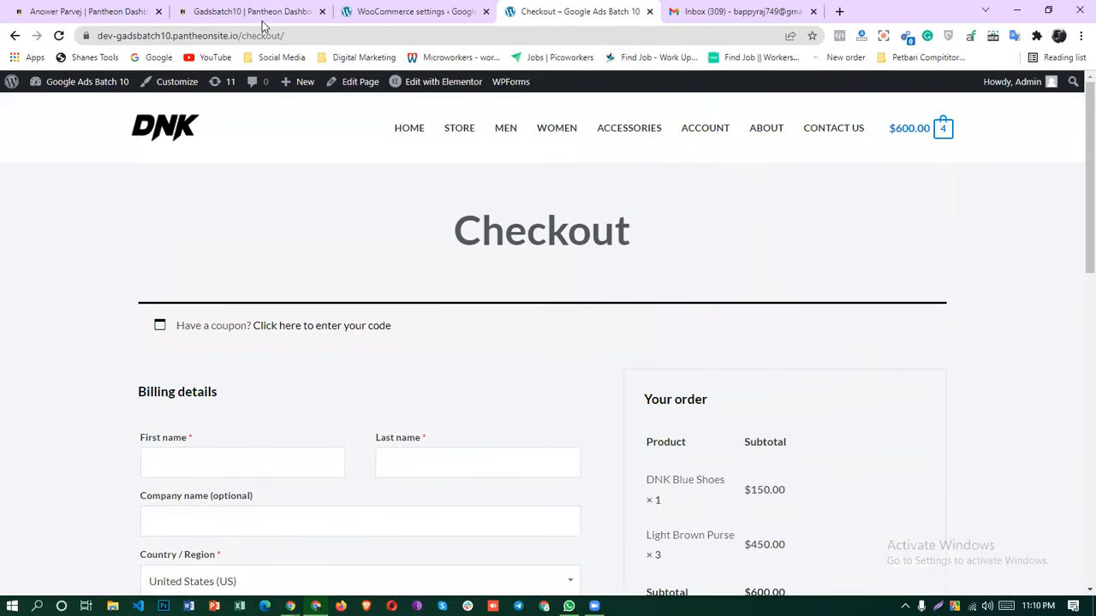
Return to the admin dashboard and open the Installed Plugins page.
left_click(401, 7)
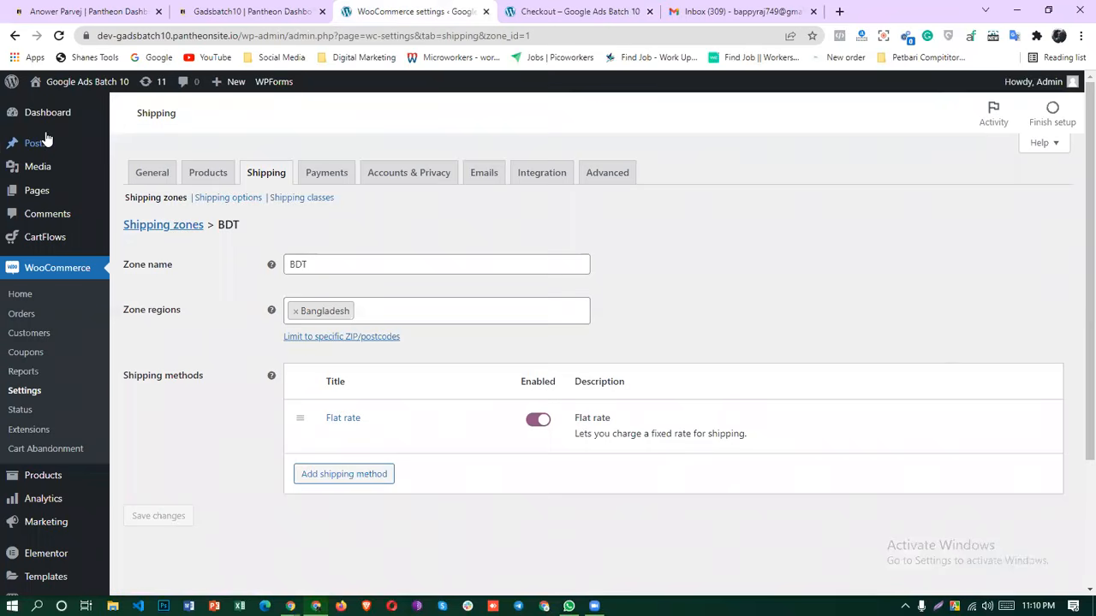
left_click(43, 119)
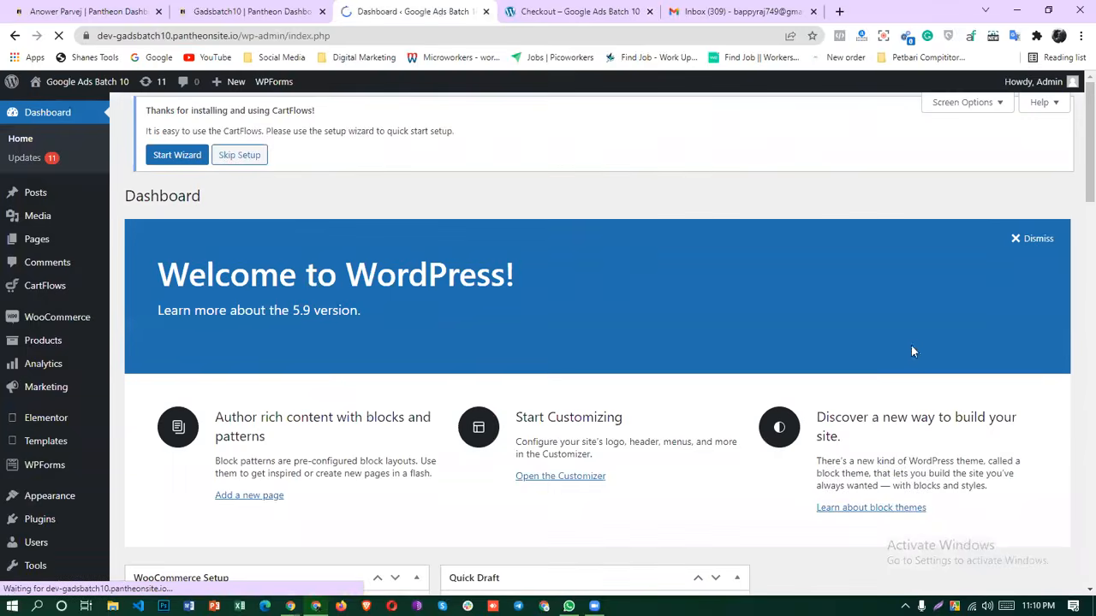
scroll(911, 352, "down", 5)
scroll(911, 354, "up", 5)
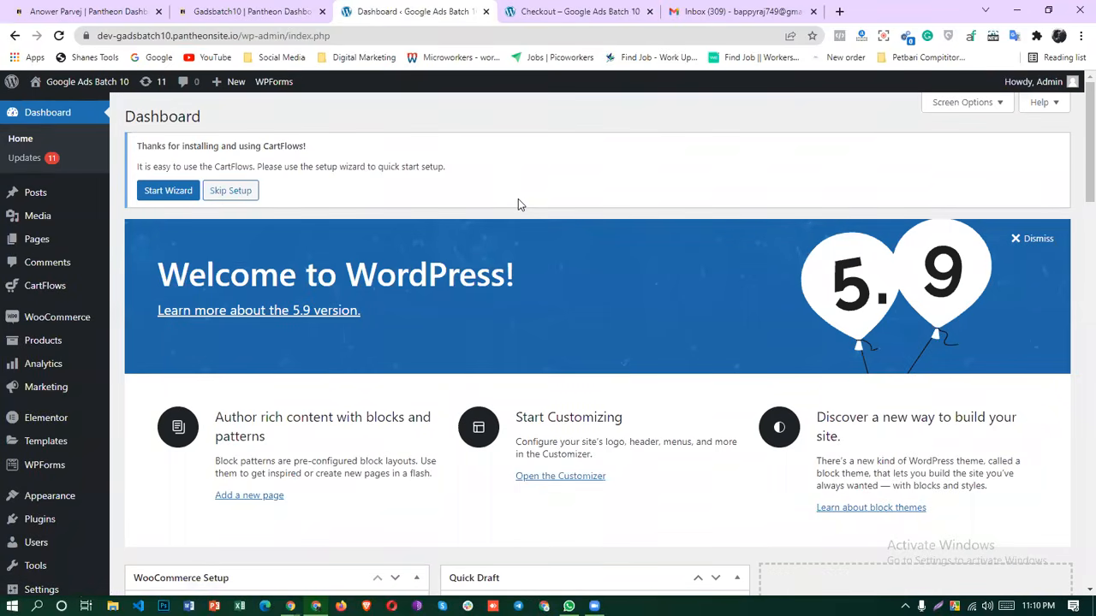
scroll(49, 423, "down", 2)
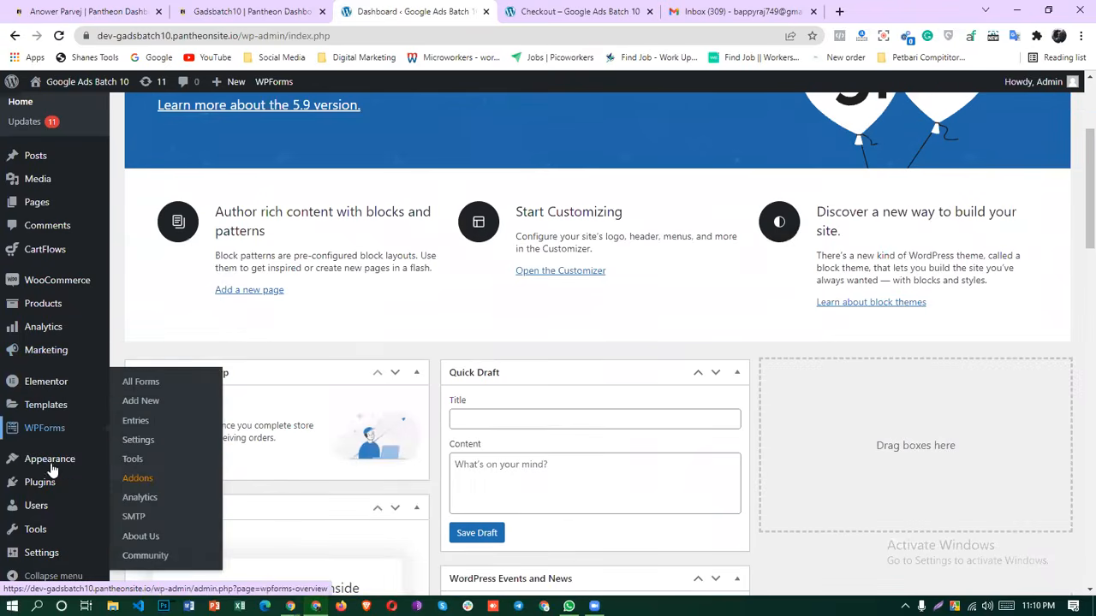
mouse_move(73, 485)
left_click(165, 485)
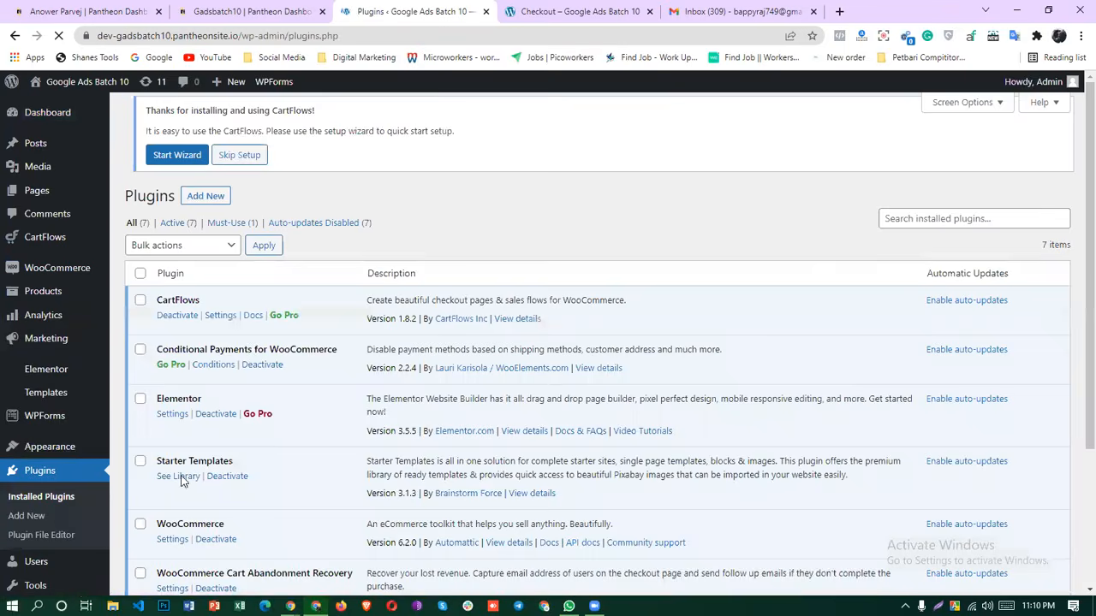
Search the plugin directory for 'google' and install Site Kit by Google.
left_click(205, 116)
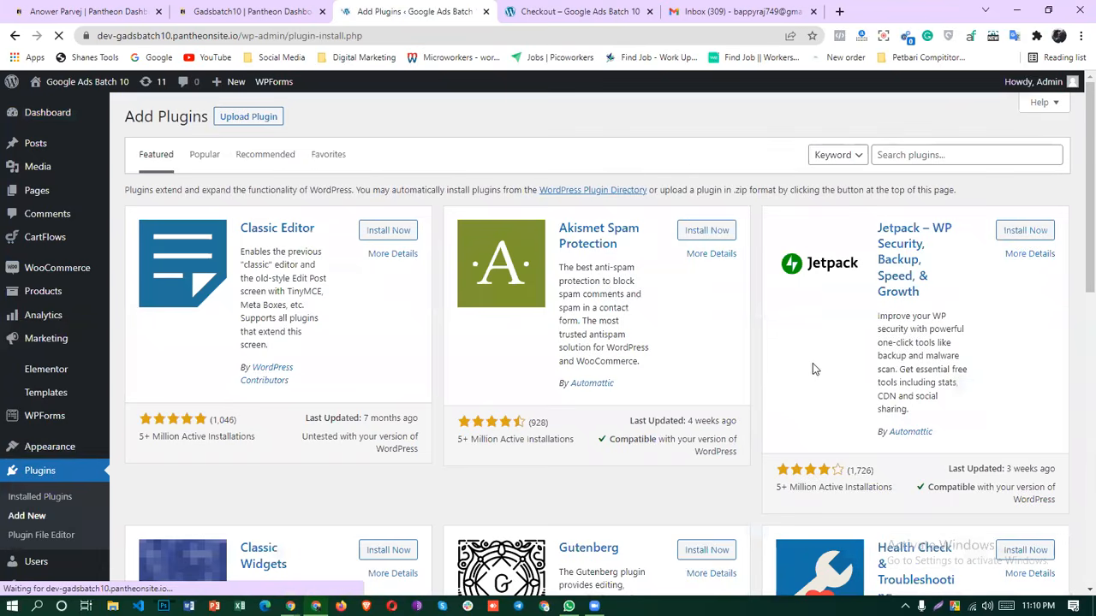
left_click(894, 155)
type("g")
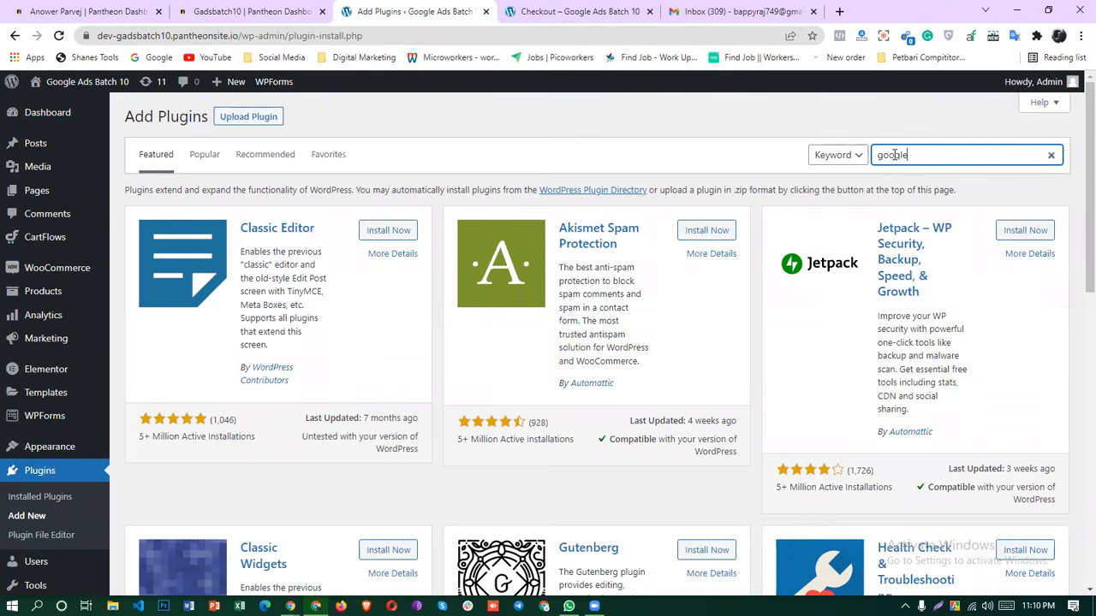
type("oogle")
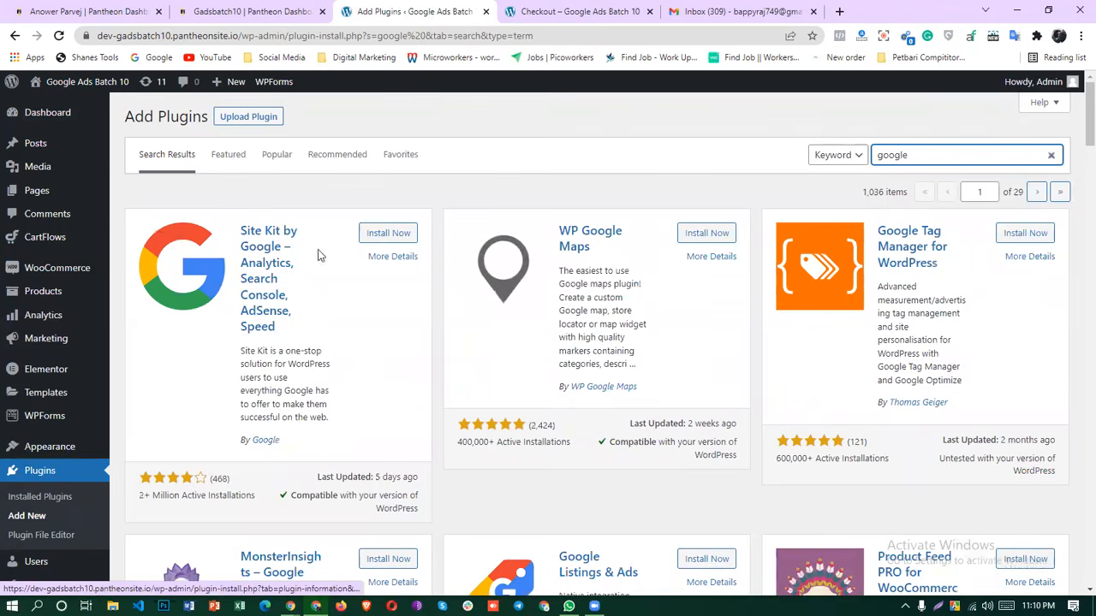
left_click(370, 238)
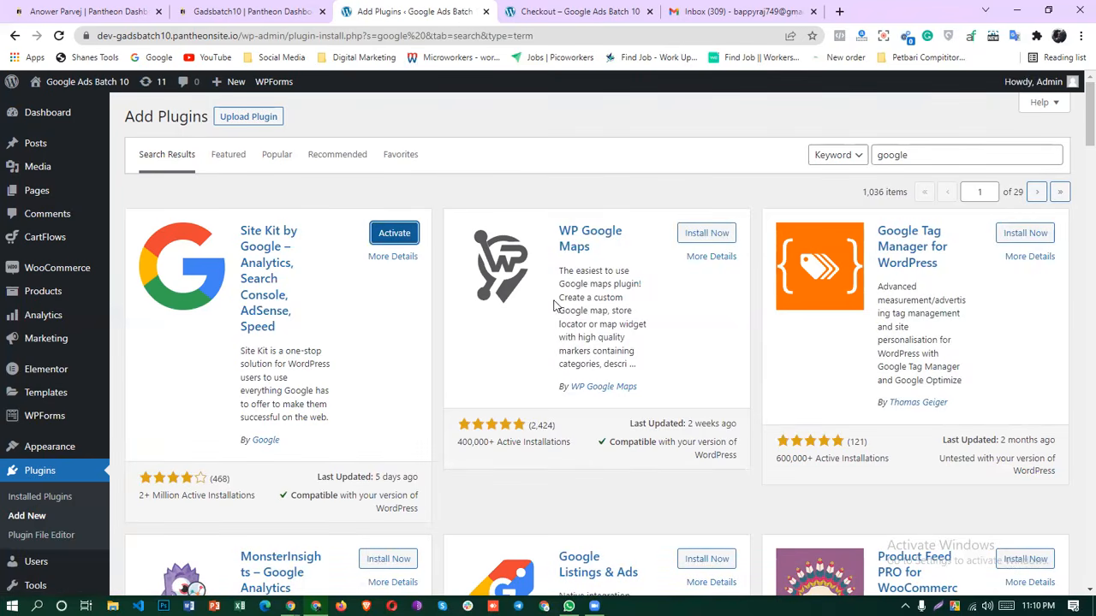
scroll(565, 295, "down", 3)
scroll(565, 300, "up", 3)
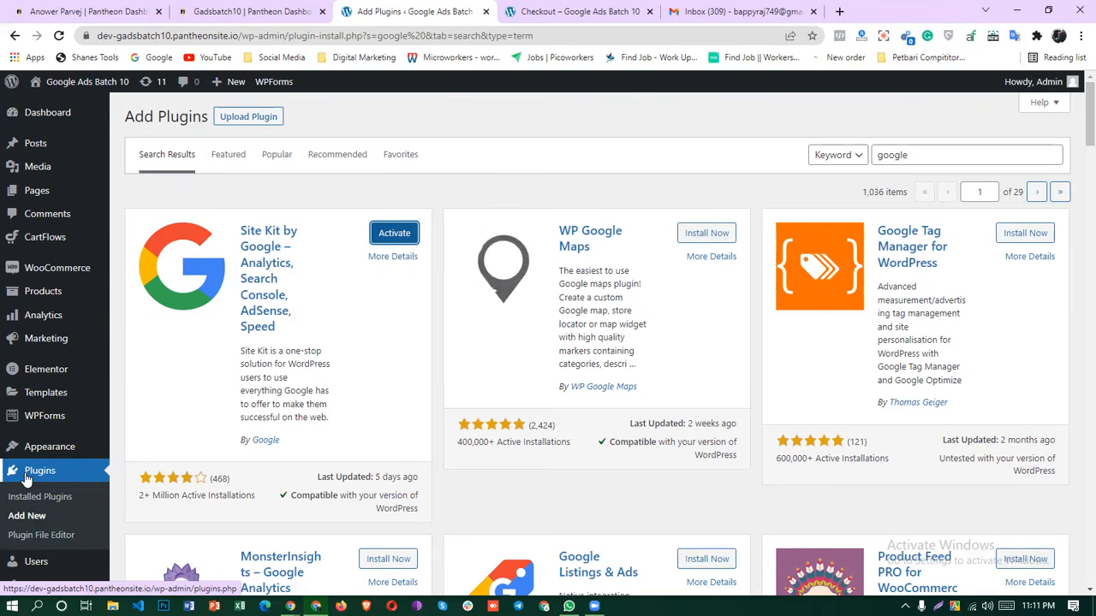
scroll(655, 402, "down", 2)
scroll(653, 401, "up", 2)
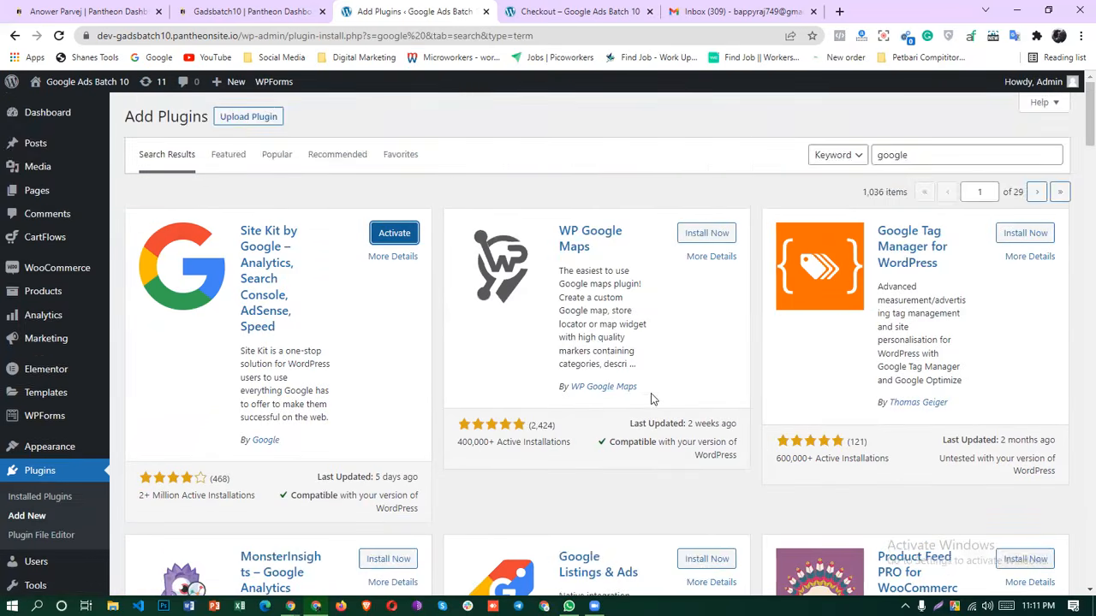
scroll(653, 400, "down", 1)
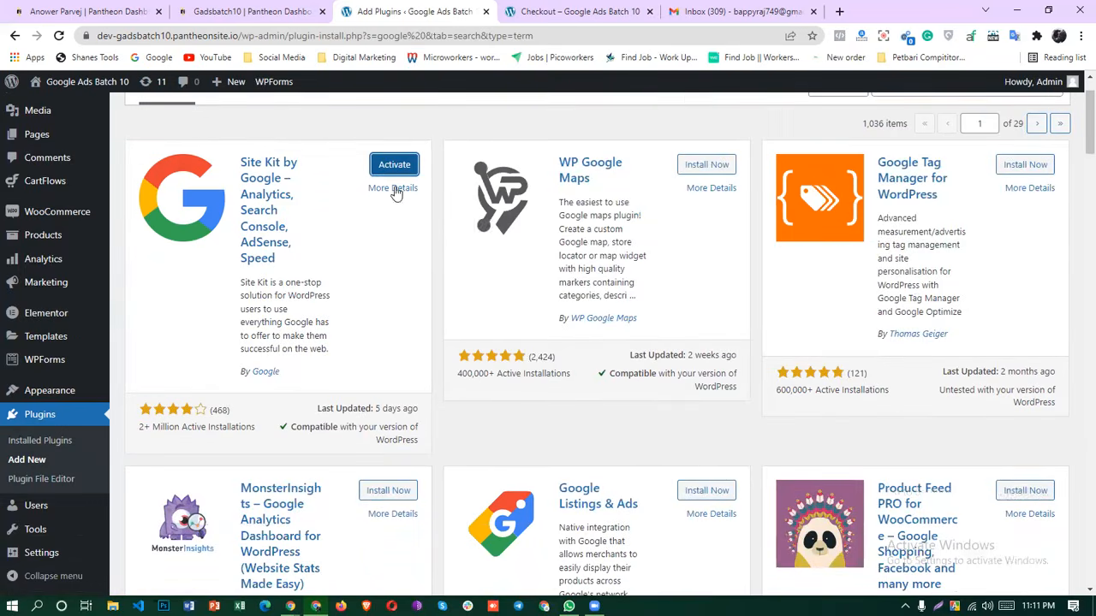
View Site Kit's details, then return to the Installed Plugins list.
left_click(393, 188)
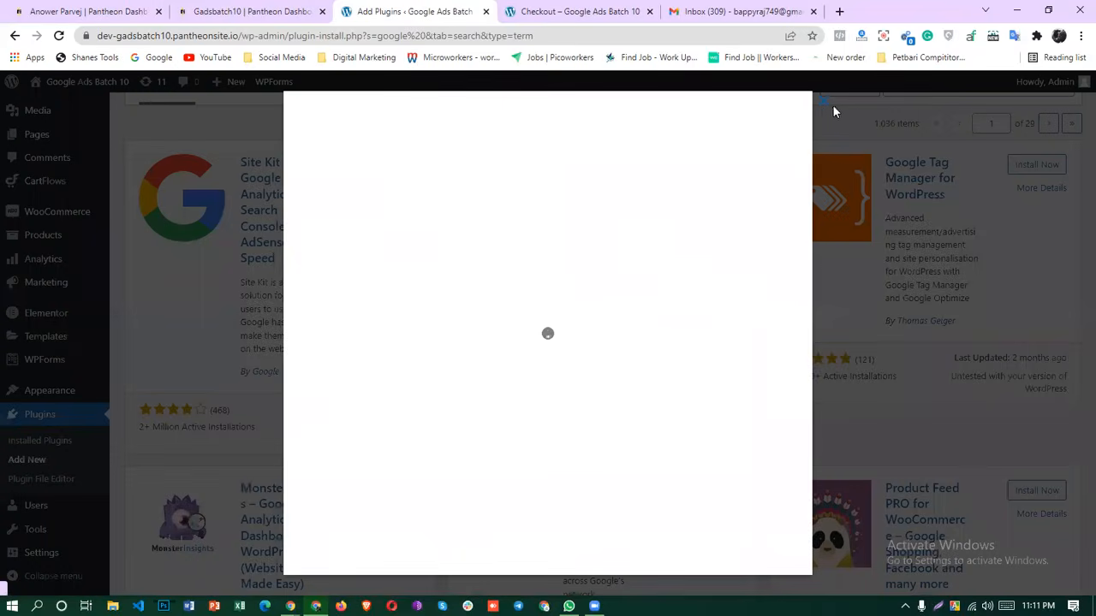
left_click(823, 97)
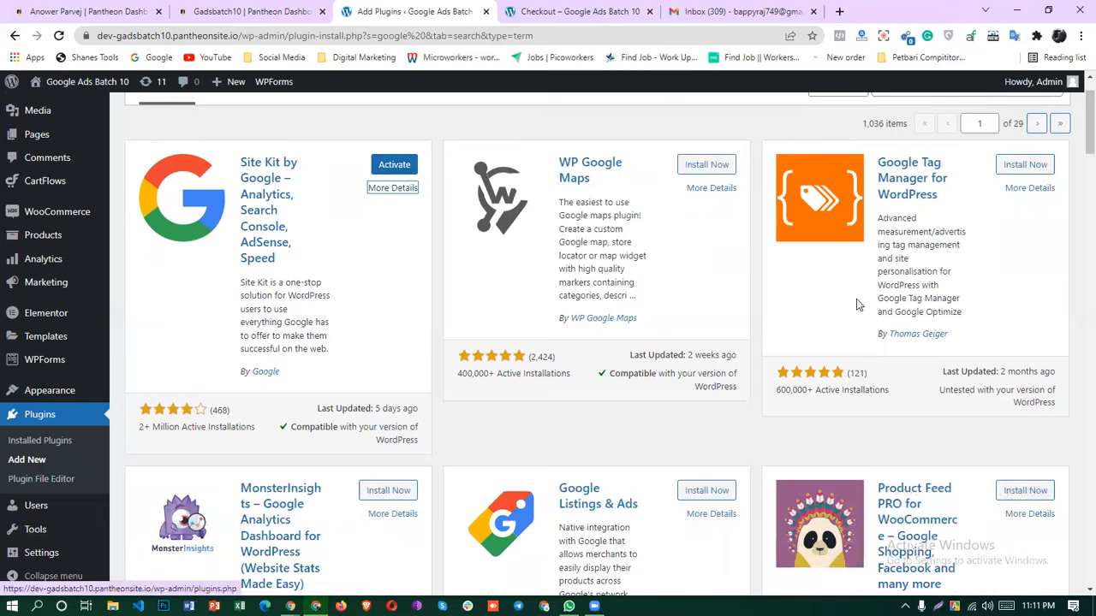
scroll(859, 305, "up", 1)
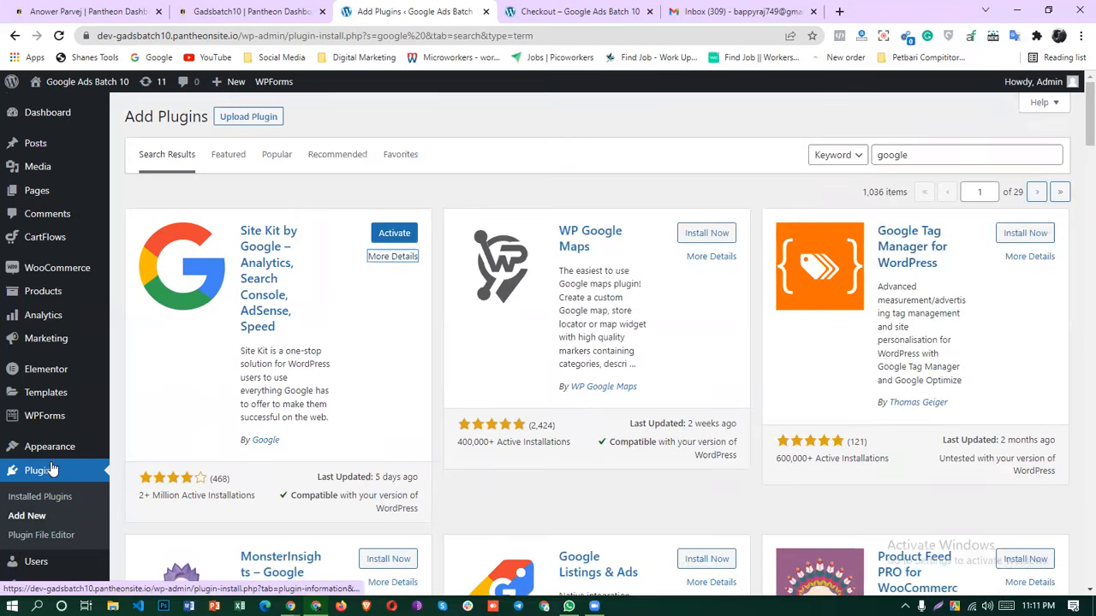
scroll(49, 467, "down", 1)
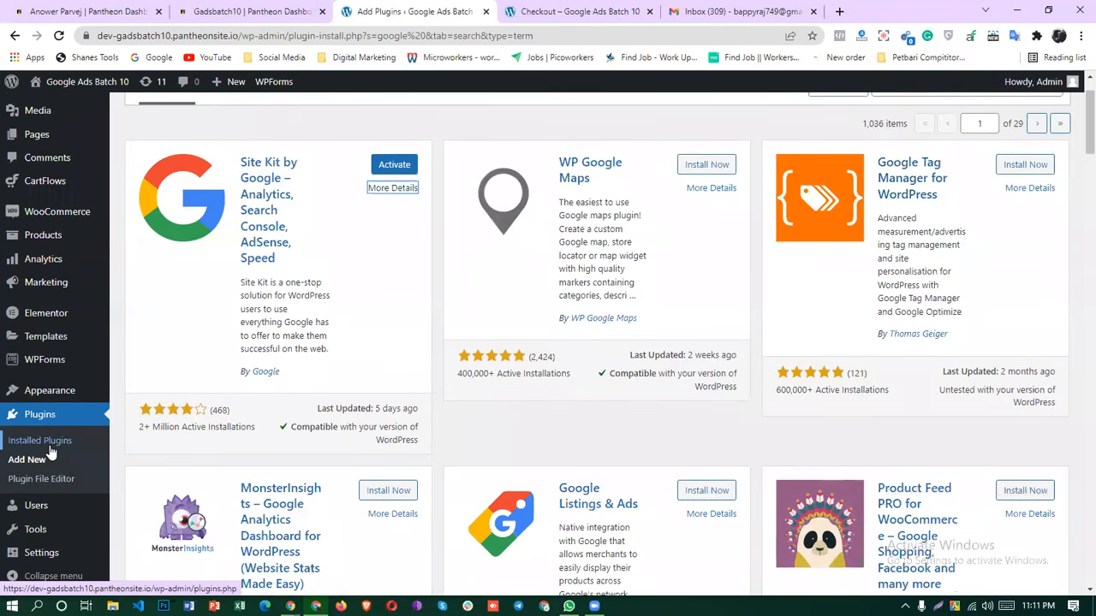
scroll(396, 389, "up", 1)
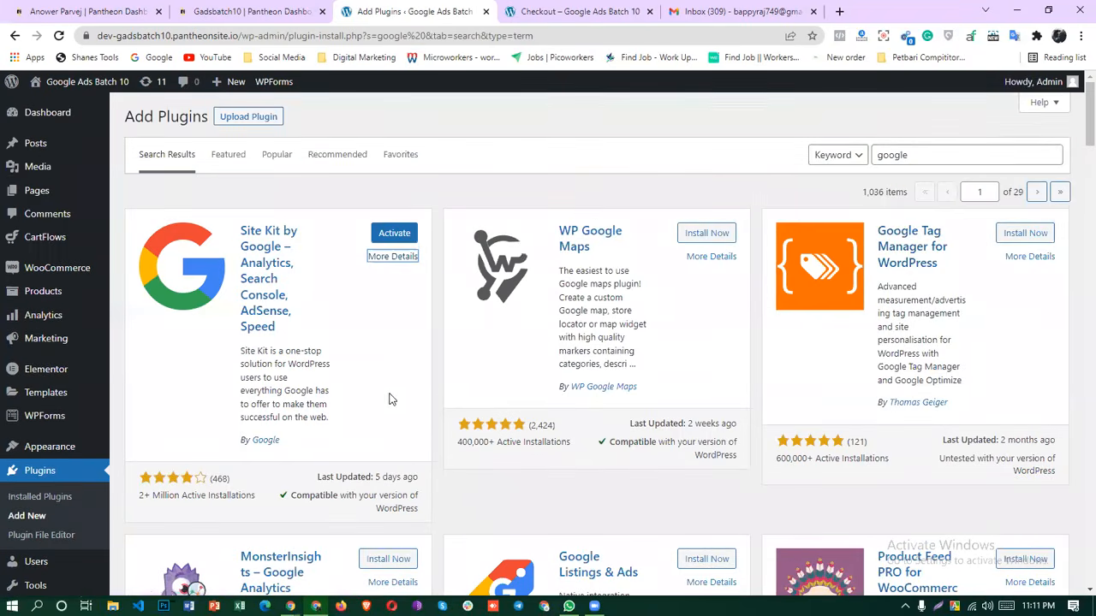
scroll(304, 404, "down", 4)
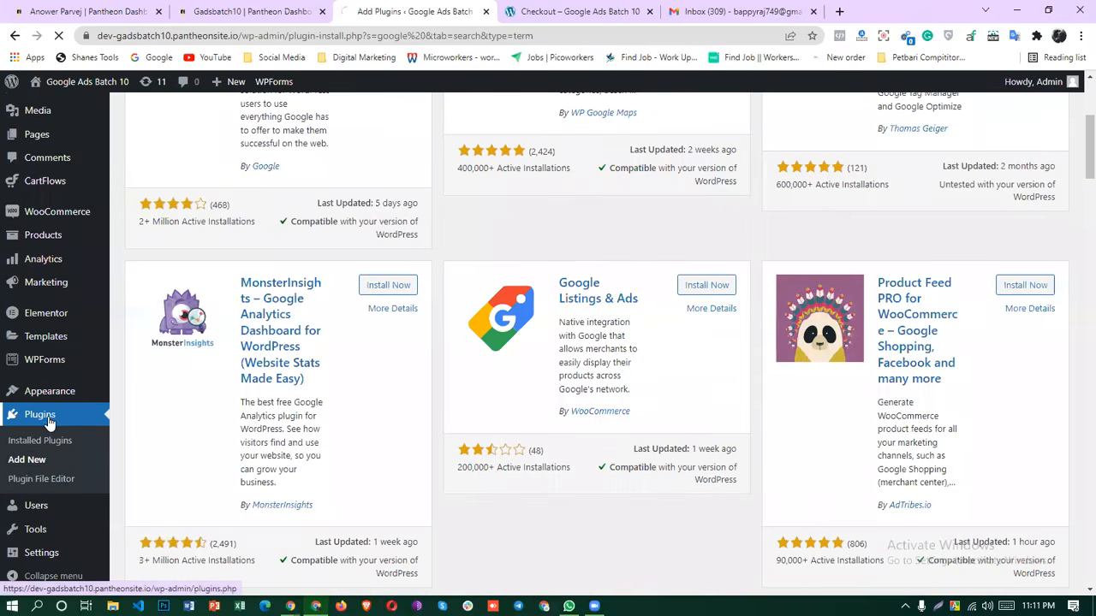
left_click(48, 419)
scroll(319, 353, "down", 2)
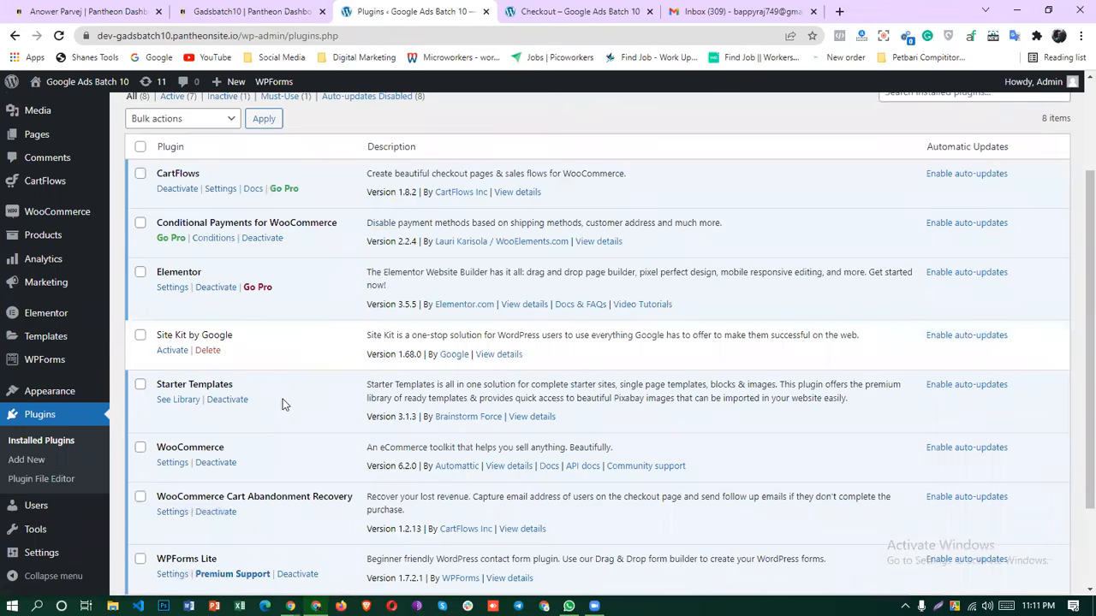
Delete the Site Kit by Google plugin, confirming the prompt.
left_click(208, 351)
key("Return")
scroll(632, 334, "down", 3)
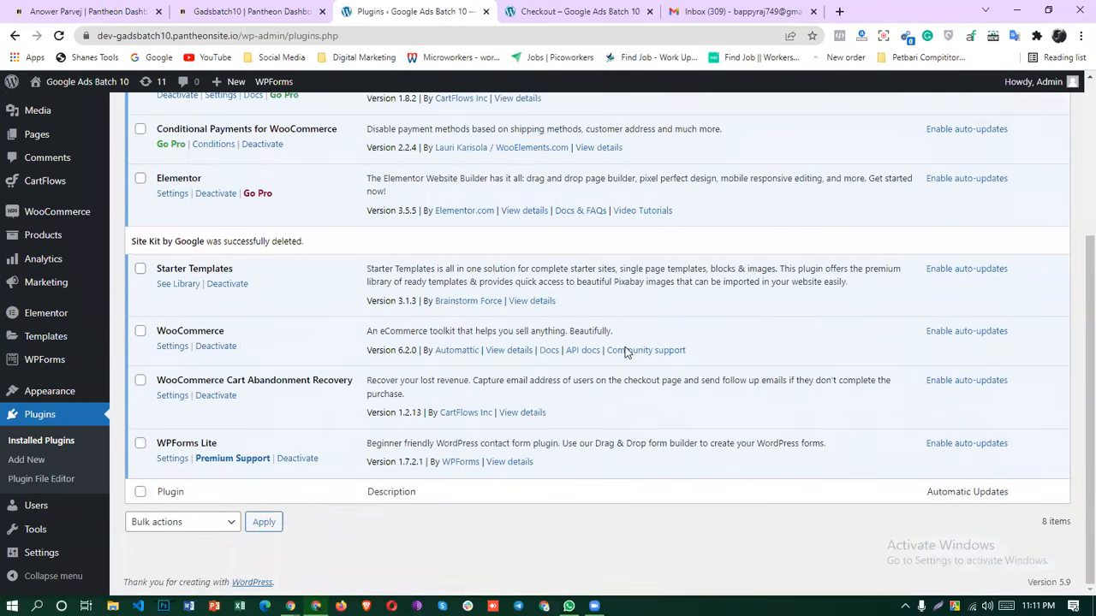
scroll(422, 274, "up", 5)
Visit the dashboard, the storefront checkout and Gmail tabs, then start a new browser tab.
left_click(43, 110)
scroll(819, 416, "down", 3)
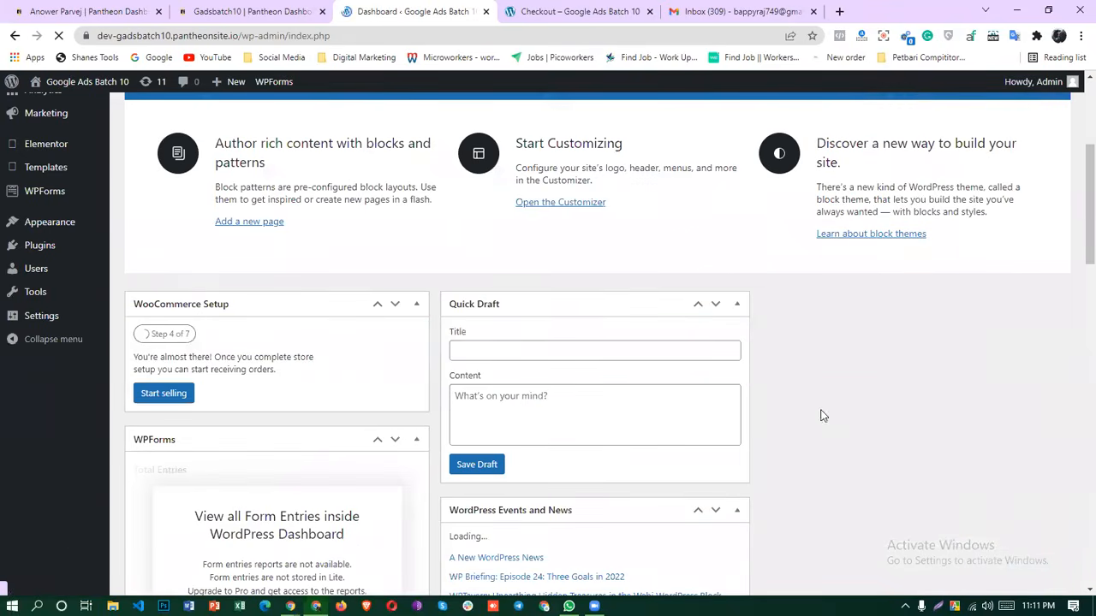
left_click(553, 11)
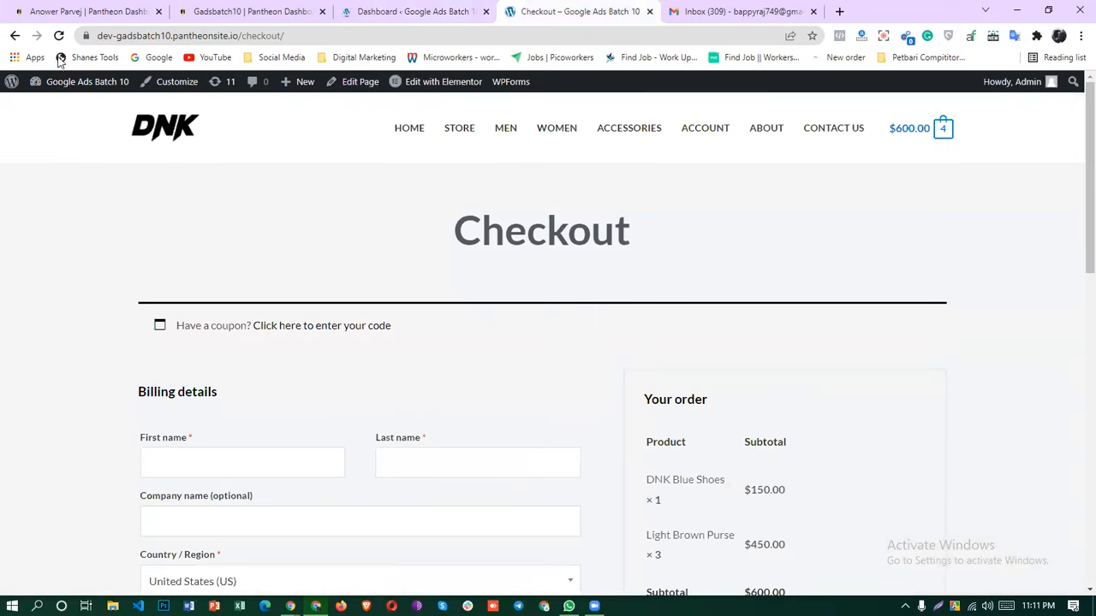
scroll(917, 391, "down", 7)
scroll(911, 402, "up", 7)
left_click(743, 16)
key("ctrl+t")
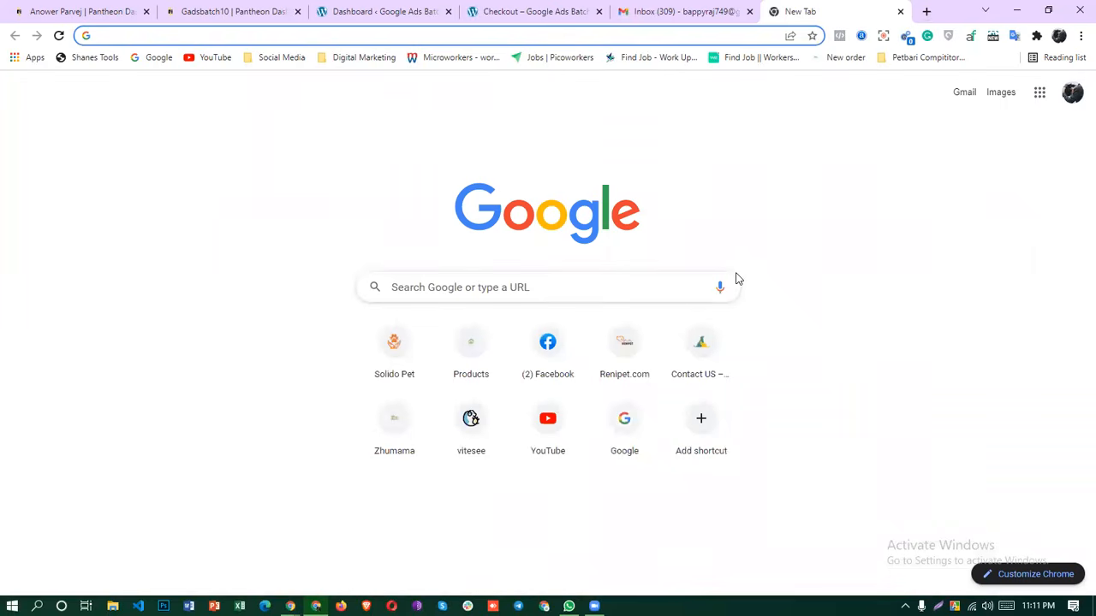
Search Google for 'shopify' using the recent search suggestion.
left_click(439, 285)
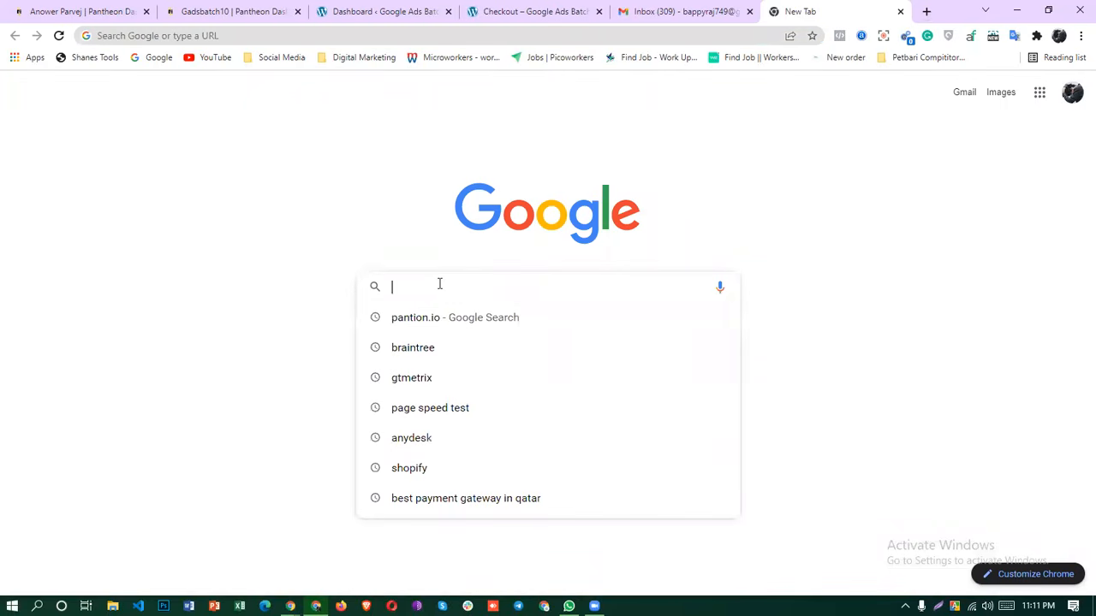
left_click(410, 469)
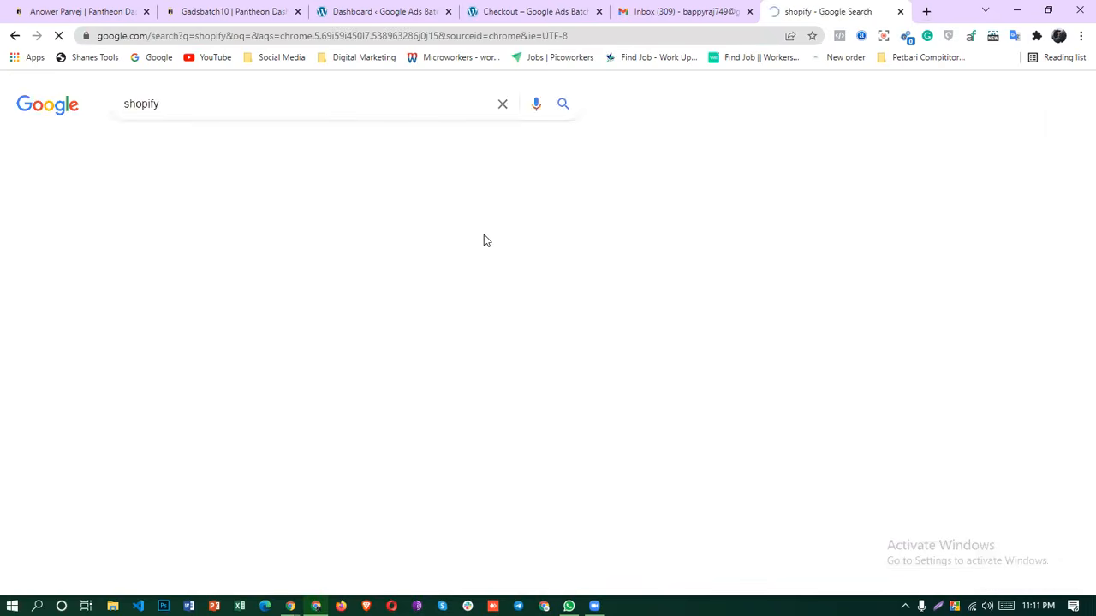
scroll(311, 342, "down", 1)
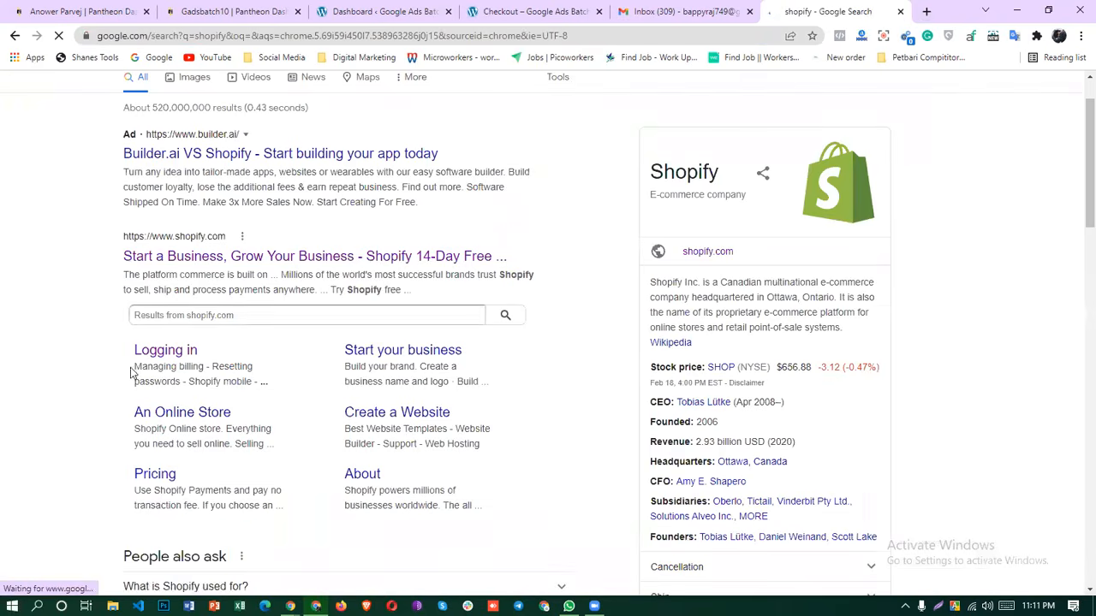